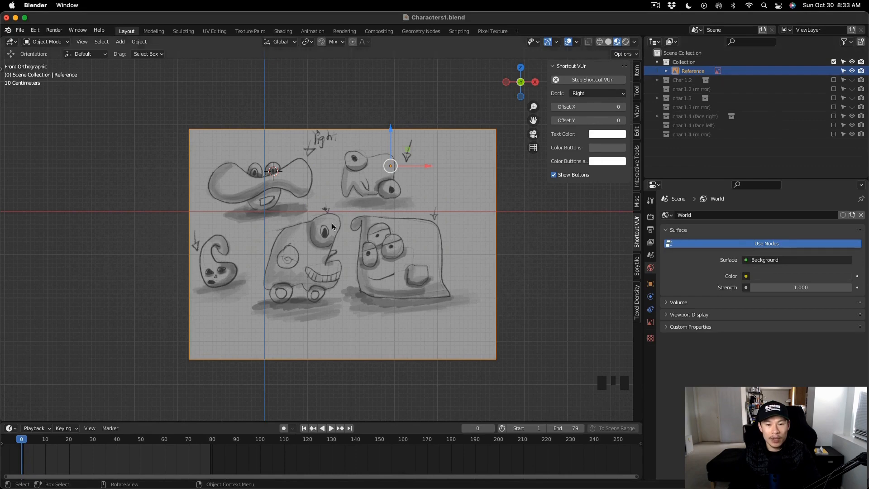
# Step: Move the reference image along X to about 0.55 m so the small two-eyed character straddles the world's vertical axis
pyautogui.moveTo(385, 167); pyautogui.dragTo(318, 167)
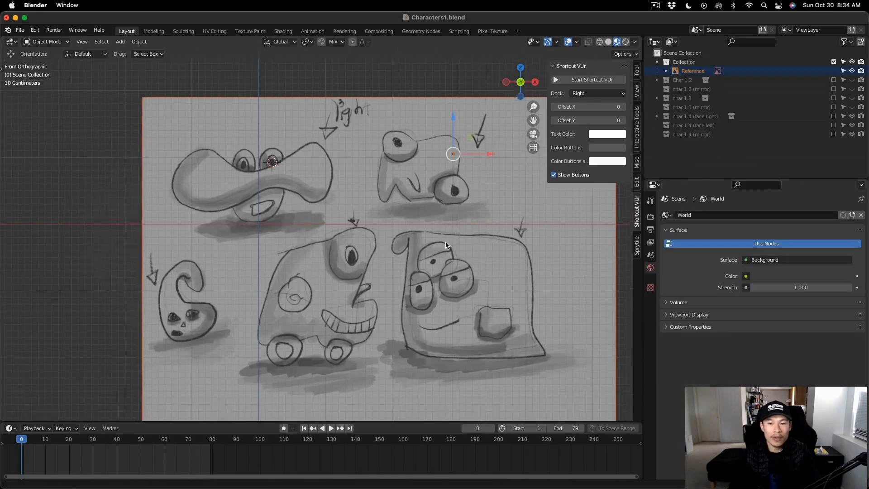
pyautogui.scroll(-4, 436, 243)
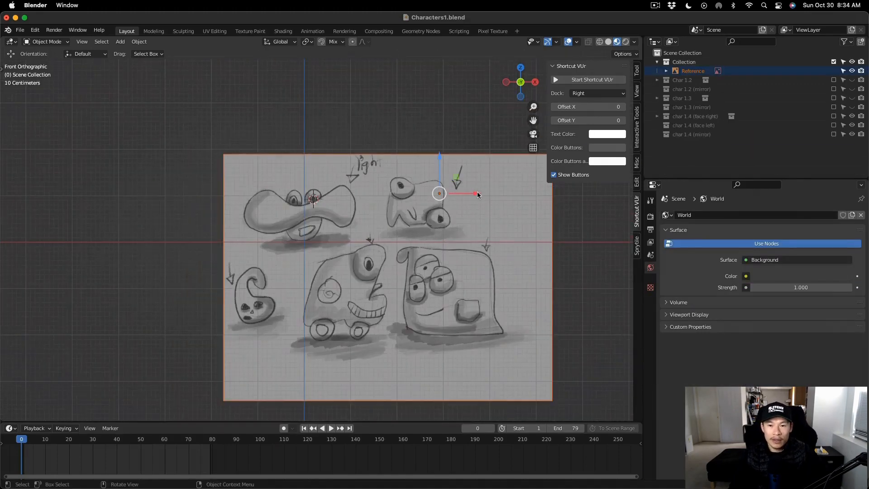
pyautogui.moveTo(477, 195); pyautogui.dragTo(364, 192)
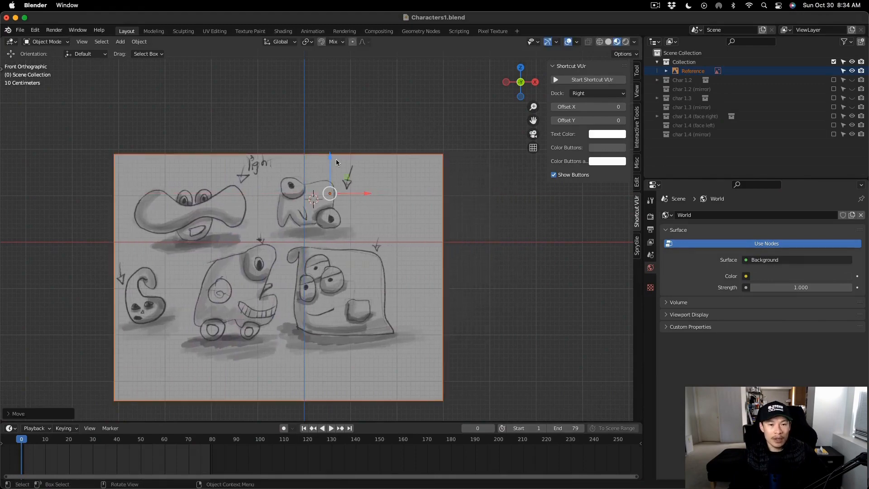
pyautogui.scroll(4, 327, 167)
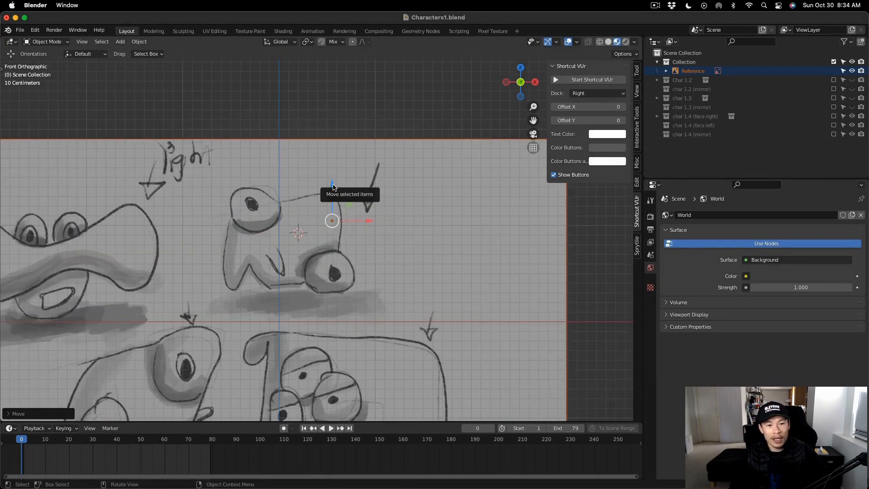
pyautogui.click(333, 185)
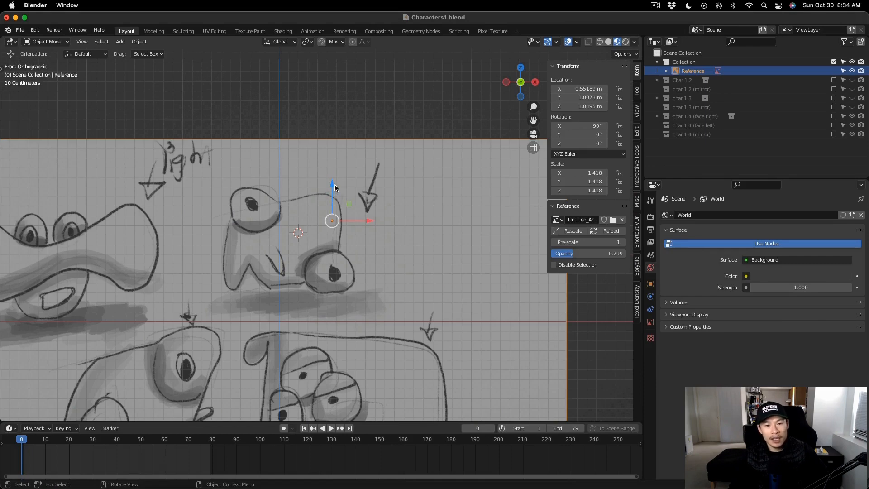
# Step: Start the Shortcut VUr input display and bring back the reference image's transform values
pyautogui.click(637, 232)
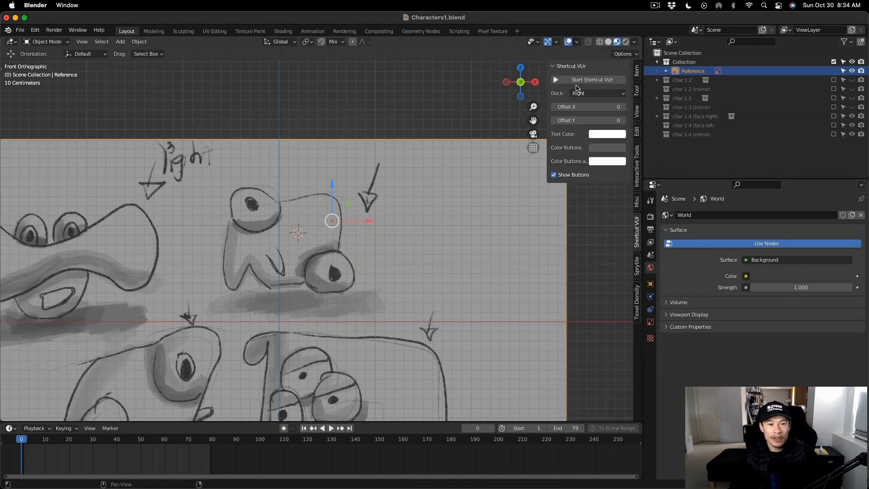
pyautogui.click(578, 82)
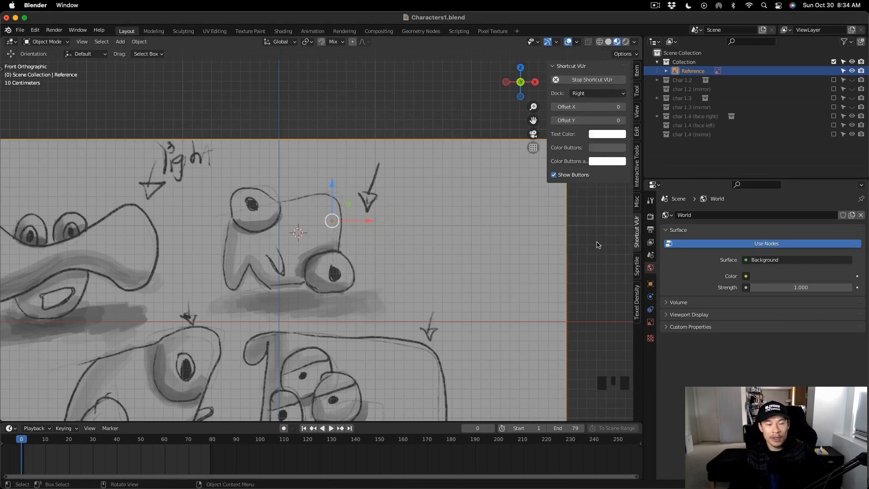
pyautogui.click(637, 71)
# Step: Lower the reference image along Z to about 0.767 m so the small two-eyed character stands on the ground line
pyautogui.click(330, 190)
pyautogui.click(333, 185)
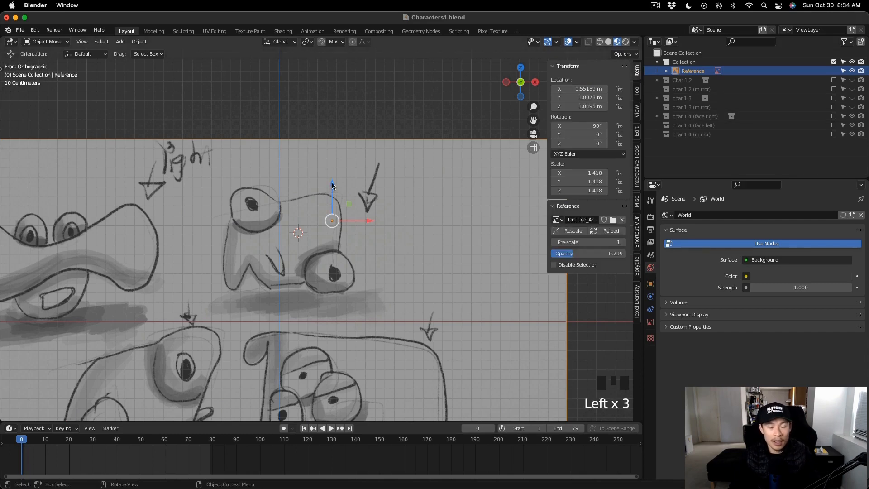
pyautogui.moveTo(333, 185); pyautogui.dragTo(333, 212)
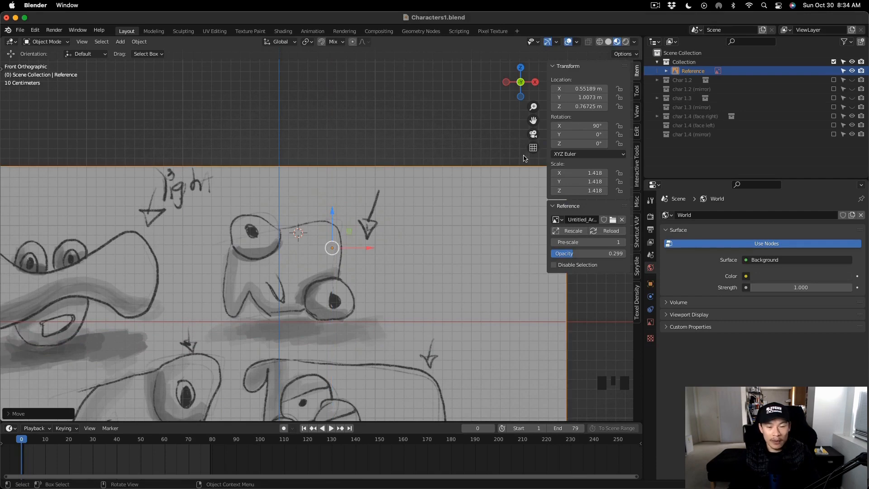
# Step: Disable selection of the Reference image and hide the viewport sidebar
pyautogui.click(843, 71)
pyautogui.click(302, 135)
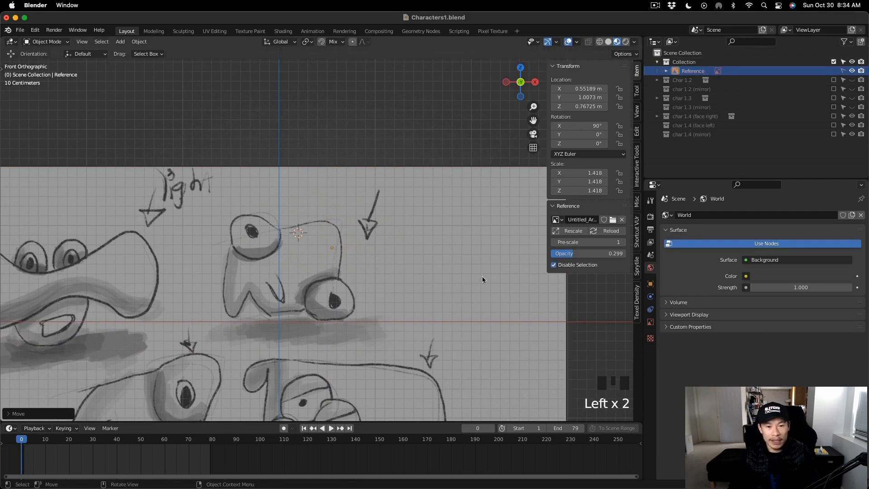
pyautogui.press('n')
# Step: Snap the 3D cursor to the world origin beneath the small two-eyed character
pyautogui.keyDown('shift'); pyautogui.moveTo(265, 288); pyautogui.dragTo(334, 231, button='middle'); pyautogui.keyUp('shift')
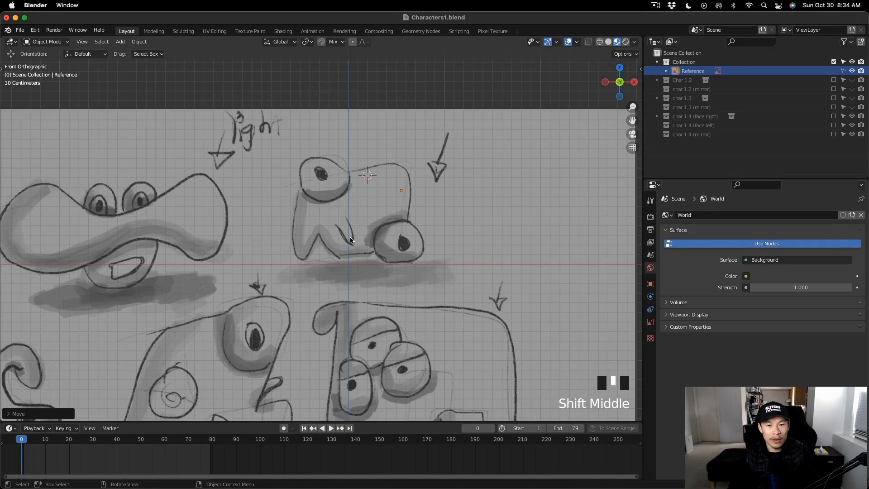
pyautogui.scroll(-2, 354, 258)
pyautogui.scroll(2, 353, 259)
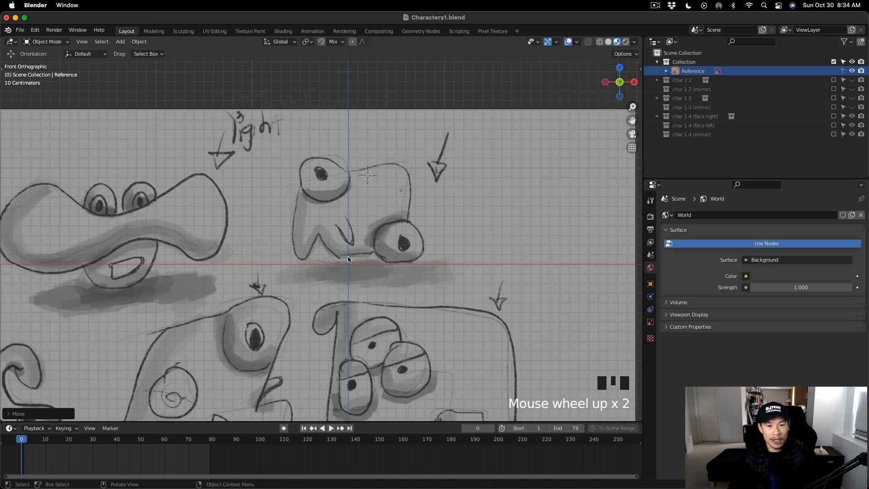
pyautogui.hotkey('shift', 's')
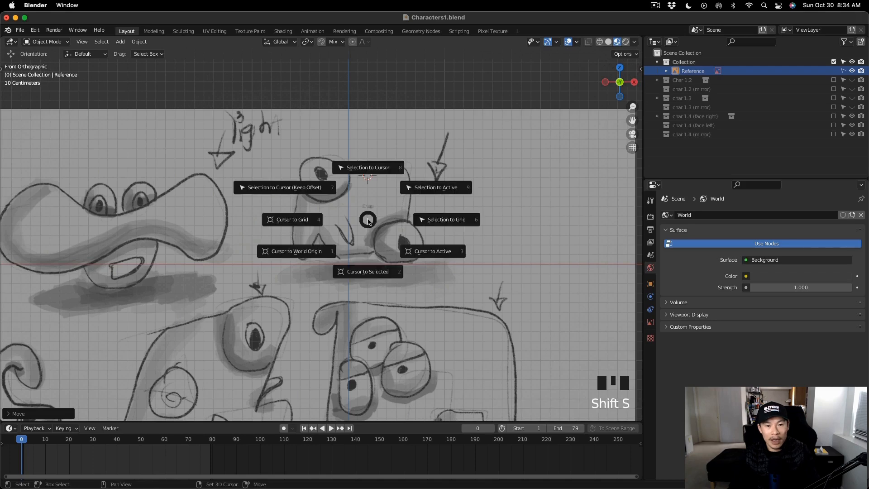
pyautogui.click(308, 252)
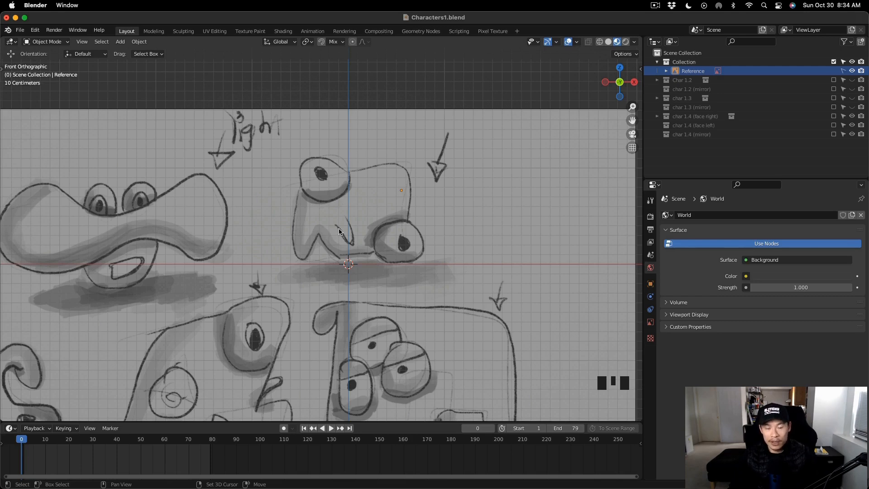
# Step: Add a mesh plane at the 3D cursor and rotate it 90° about X to face the front view
pyautogui.hotkey('shift', 'a')
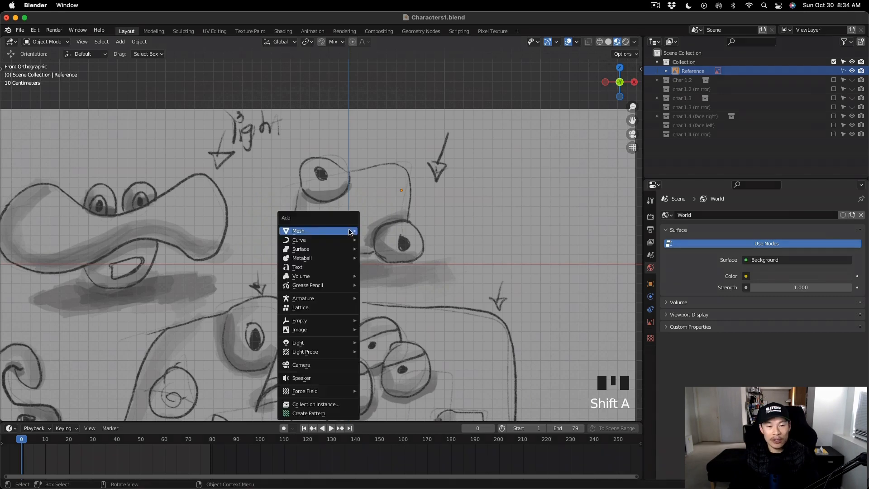
pyautogui.moveTo(344, 231)
pyautogui.click(394, 231)
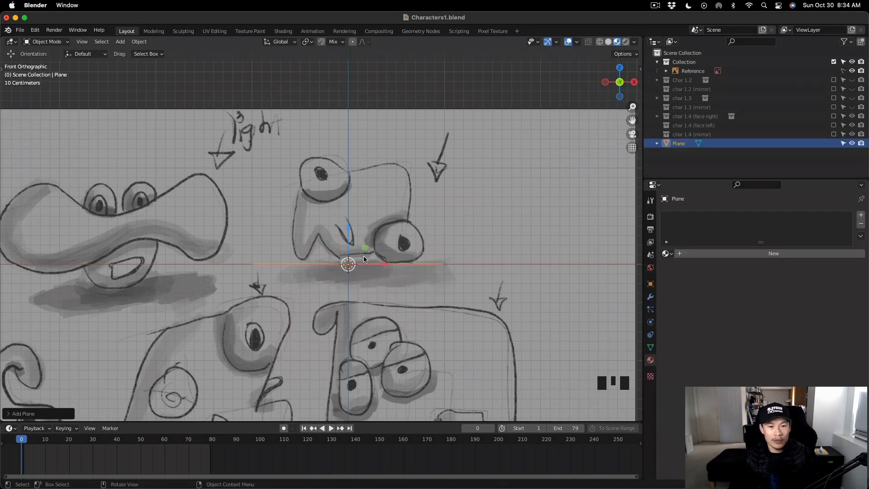
pyautogui.press('e')
pyautogui.moveTo(346, 231); pyautogui.dragTo(344, 230)
pyautogui.write('90')
pyautogui.press('Return')
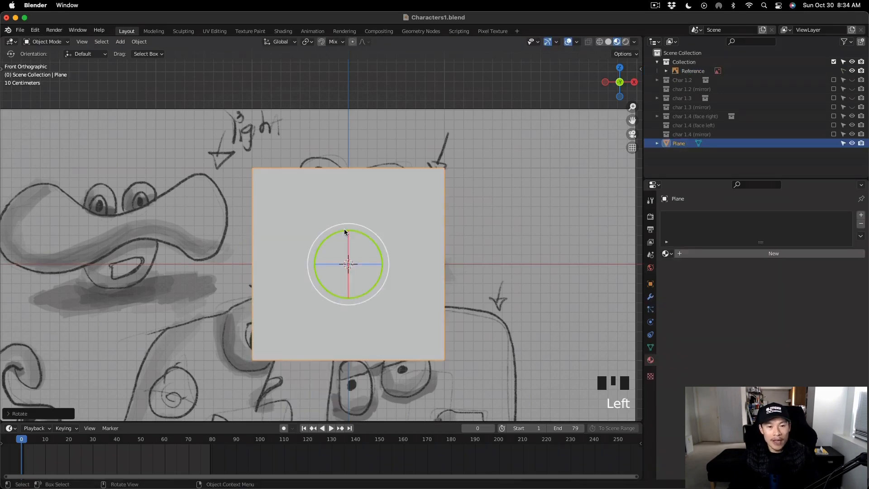
# Step: Scale the plane down to a small square and raise it along Z over the lower body of the sketched character
pyautogui.press('1')
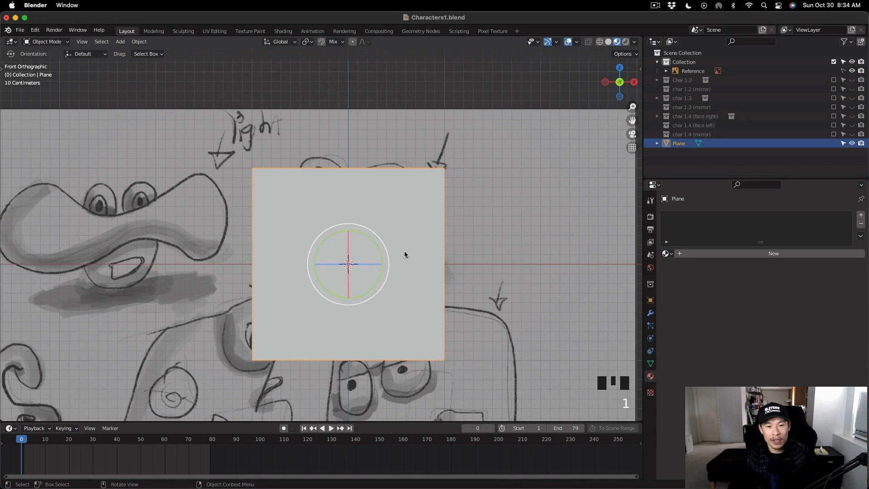
pyautogui.press('w')
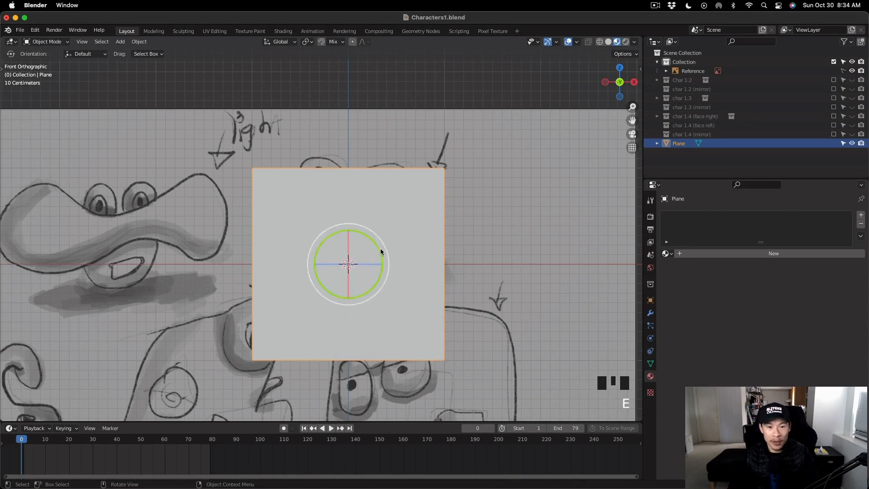
pyautogui.moveTo(381, 248); pyautogui.dragTo(349, 184)
pyautogui.scroll(5, 358, 259)
pyautogui.scroll(-2, 395, 252)
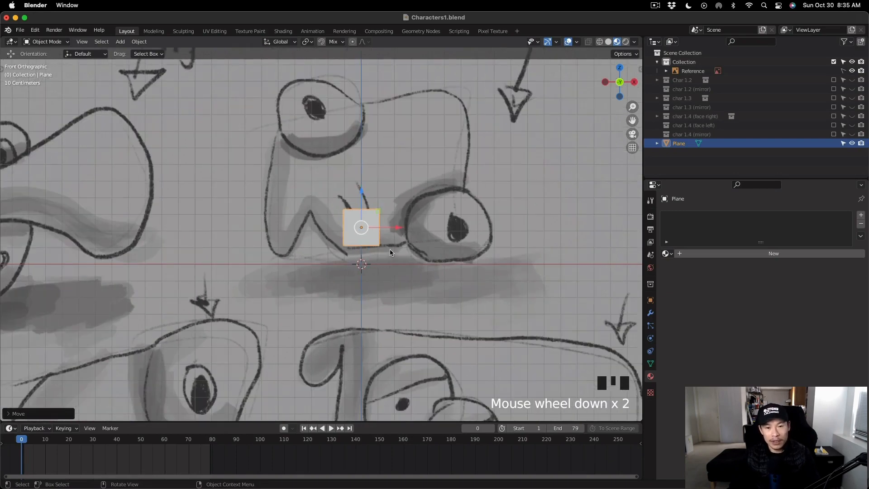
# Step: Try to turn on X-ray for the plane in Object Mode
pyautogui.hotkey('alt', 'z')
pyautogui.click(374, 221)
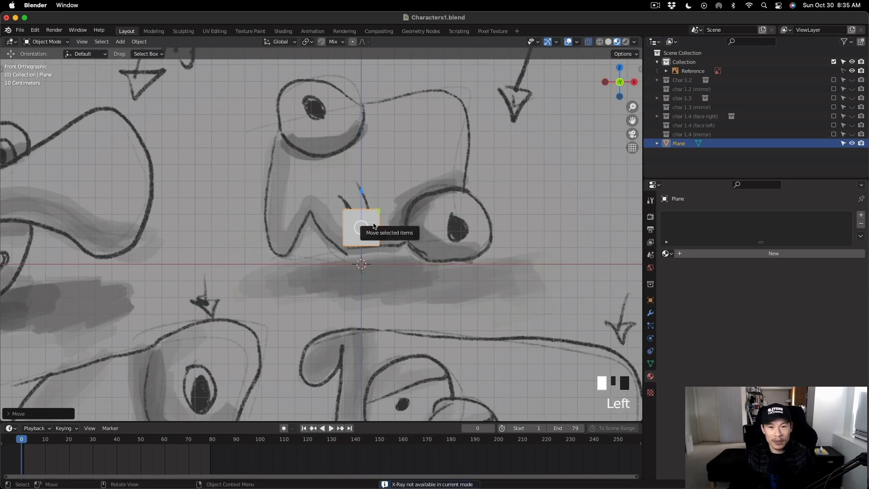
pyautogui.hotkey('alt', 'z')
pyautogui.click(386, 246)
pyautogui.click(388, 243)
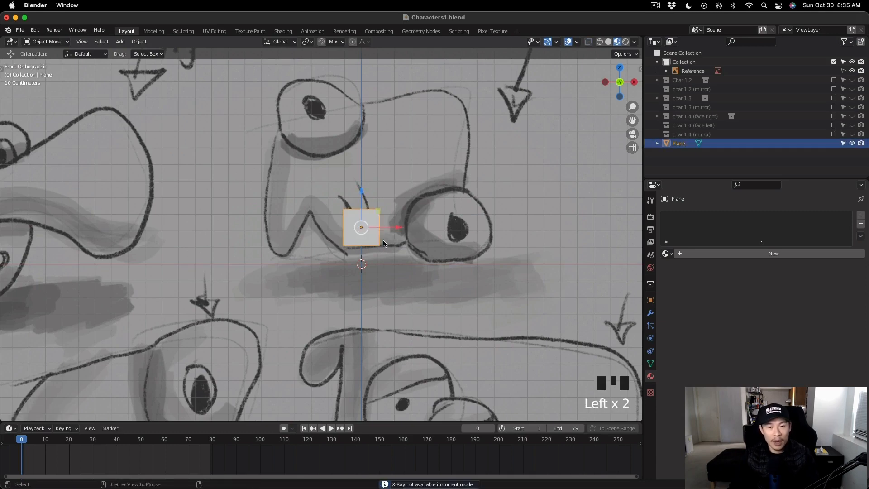
pyautogui.hotkey('alt', 'z')
# Step: Put the plane into Edit Mode and switch to vertex selection
pyautogui.press('Tab')
pyautogui.hotkey('alt', 'z')
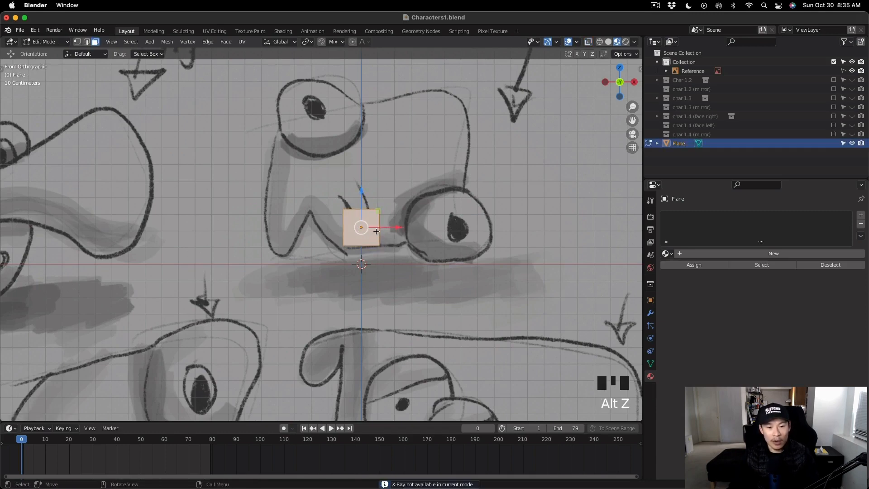
pyautogui.press('1')
pyautogui.scroll(2, 390, 236)
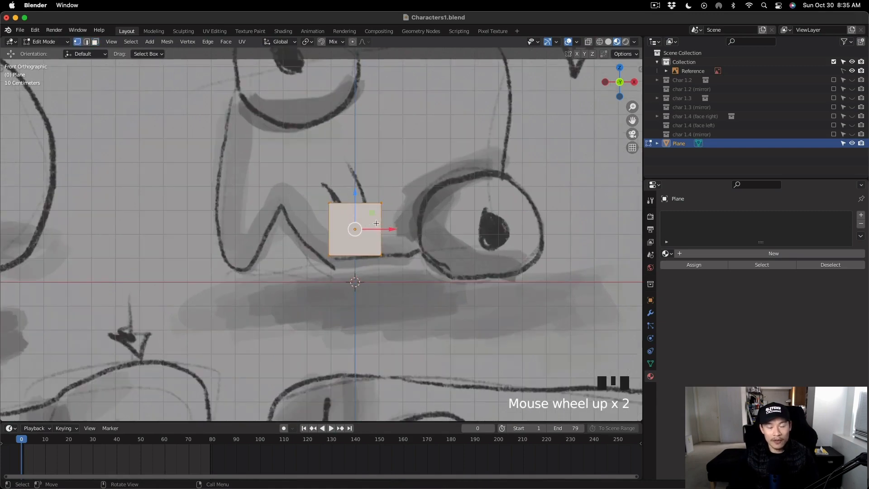
# Step: Try toggling X-ray in Material Preview shading and select the two vertices on the plane's right side
pyautogui.hotkey('alt', 'z')
pyautogui.hotkey('alt', 'z')
pyautogui.scroll(-2, 378, 224)
pyautogui.scroll(2, 377, 215)
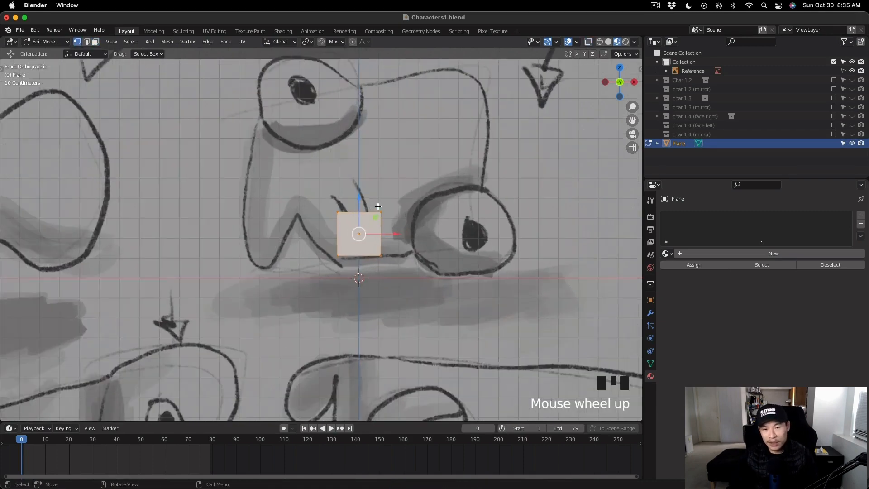
pyautogui.scroll(3, 377, 213)
pyautogui.moveTo(377, 208); pyautogui.dragTo(410, 312)
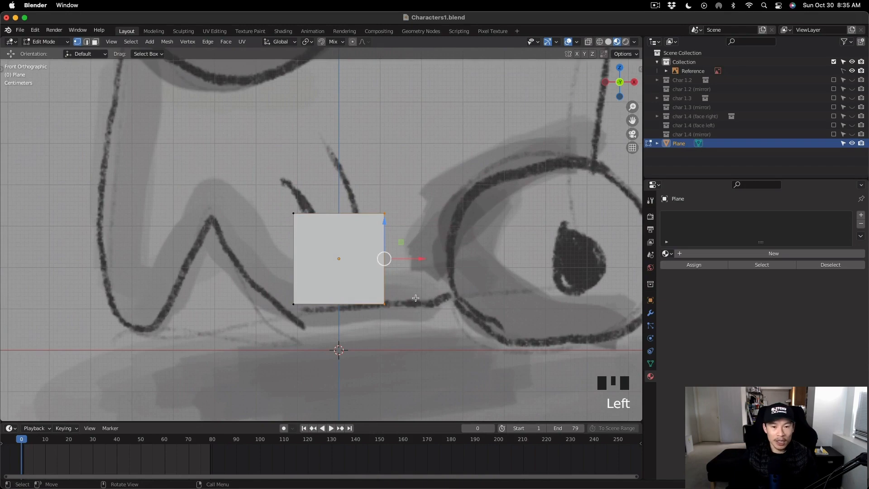
# Step: Clear the selection, switch the viewport to Solid shading and turn on X-ray so the sketch shows through the plane
pyautogui.hotkey('alt', 'z')
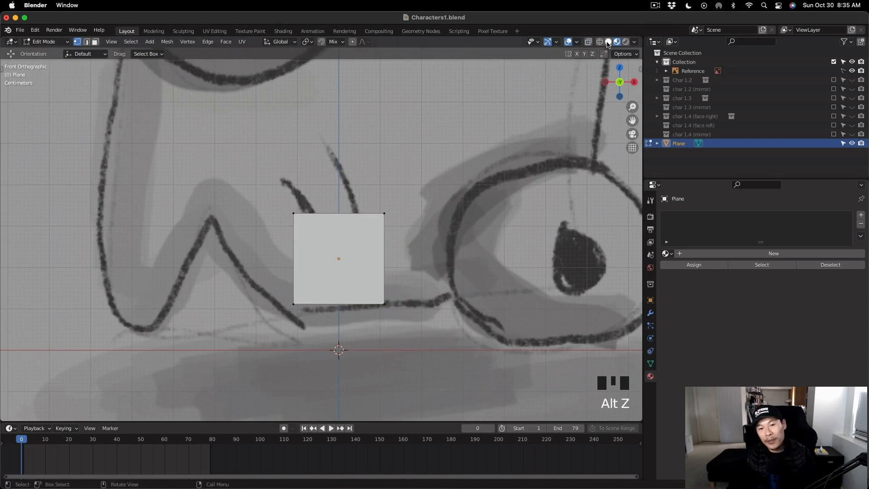
pyautogui.click(455, 293)
pyautogui.hotkey('alt', 'z')
pyautogui.scroll(-2, 372, 247)
# Step: Select the plane's right edge and extrude it about 0.51 m along X, across the lower eye of the sketch
pyautogui.click(382, 223)
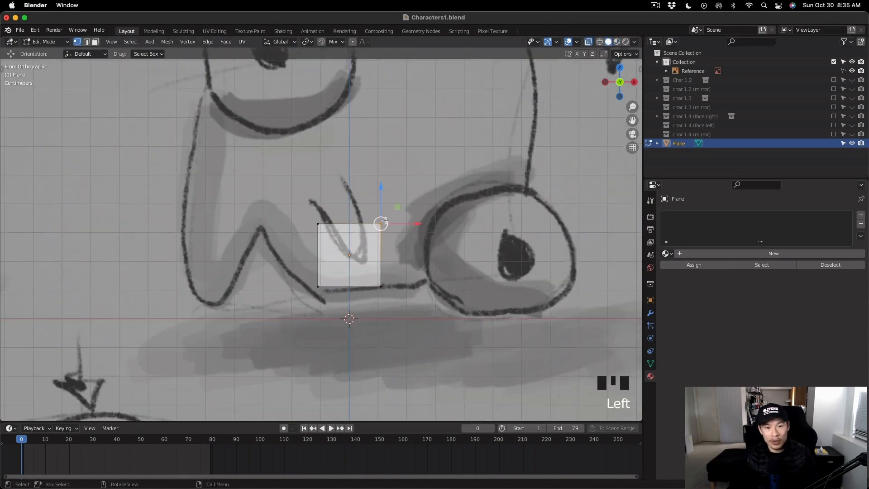
pyautogui.moveTo(354, 187); pyautogui.dragTo(434, 325)
pyautogui.scroll(-2, 431, 329)
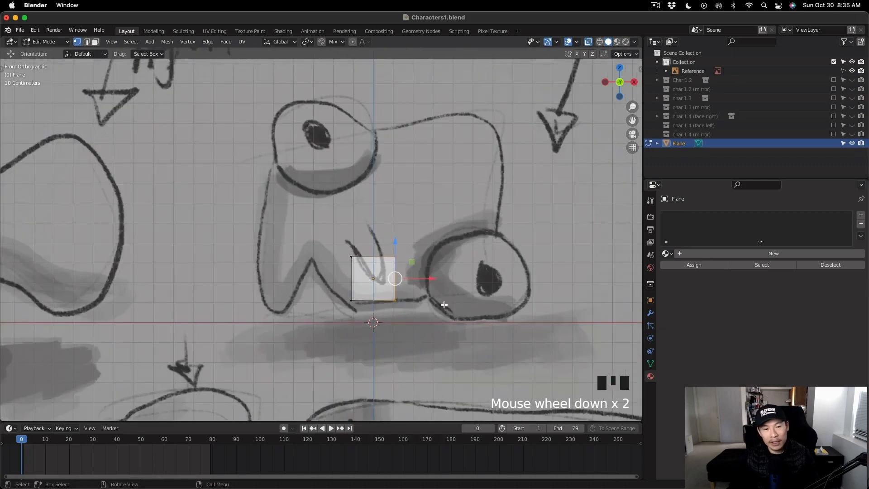
pyautogui.scroll(2, 448, 304)
pyautogui.press('d')
pyautogui.press('x')
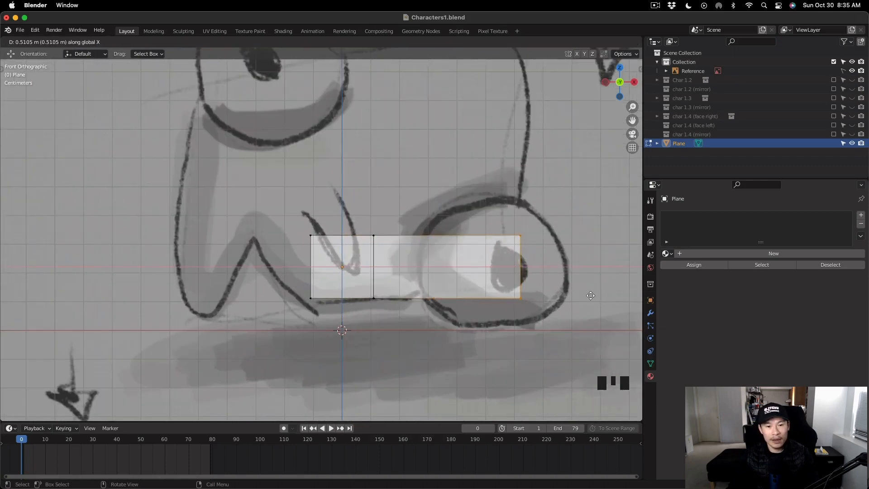
pyautogui.click(590, 295)
pyautogui.scroll(-3, 539, 319)
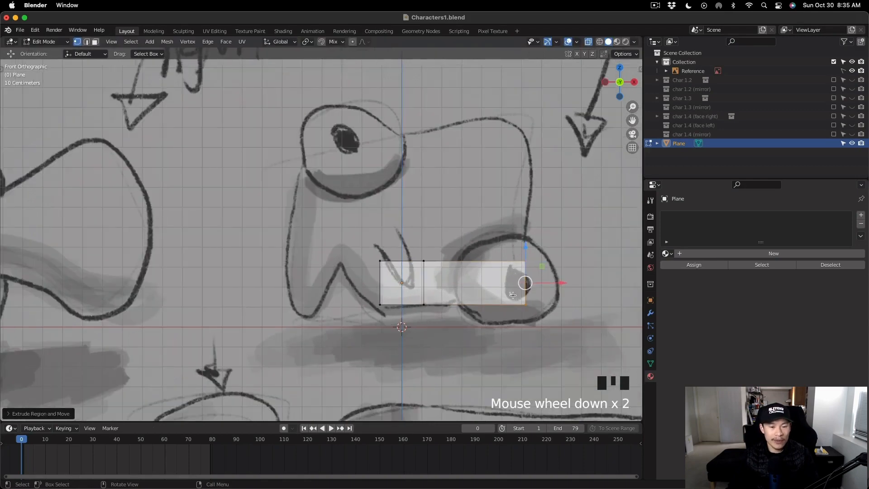
# Step: Extrude the plane's left edge along negative X to the peak of the notch beside the front leg
pyautogui.click(385, 277)
pyautogui.press('e')
pyautogui.press('x')
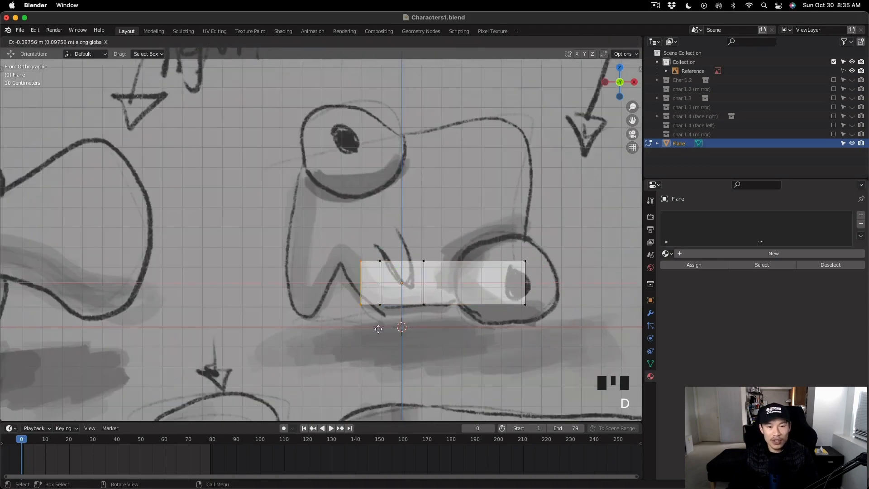
pyautogui.click(353, 329)
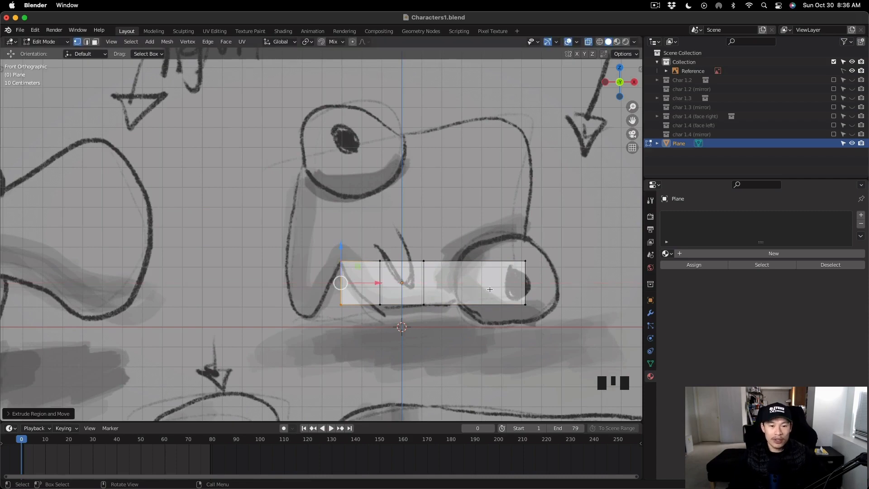
# Step: Select all bottom vertices of the strip and move them slightly down along Z toward the body's lower outline, then deselect
pyautogui.scroll(2, 491, 290)
pyautogui.click(325, 312)
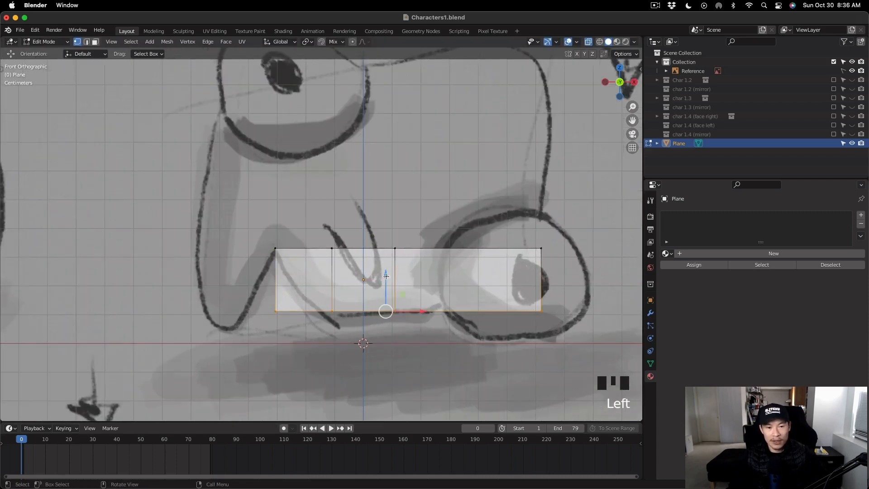
pyautogui.moveTo(386, 280); pyautogui.dragTo(388, 285)
pyautogui.click(301, 365)
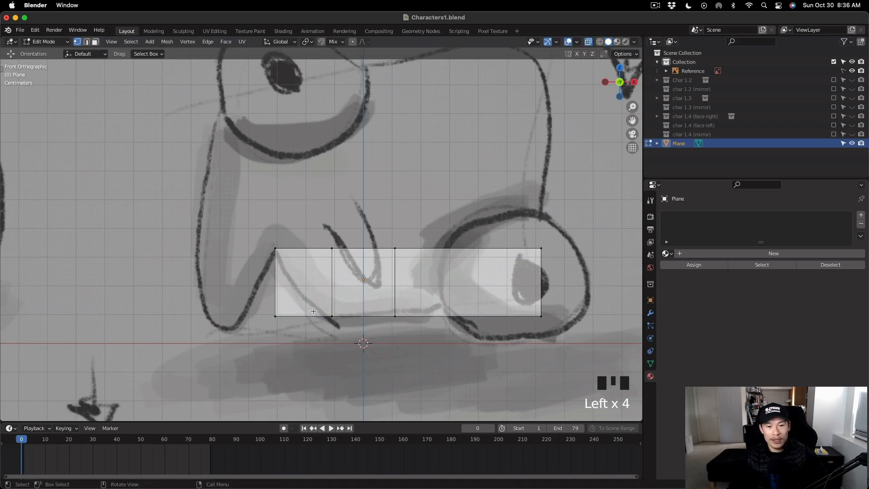
# Step: Add a centred loop cut through the strip's left segment and raise its bottom vertex onto the front leg's inner line
pyautogui.hotkey('ctrl', 'r')
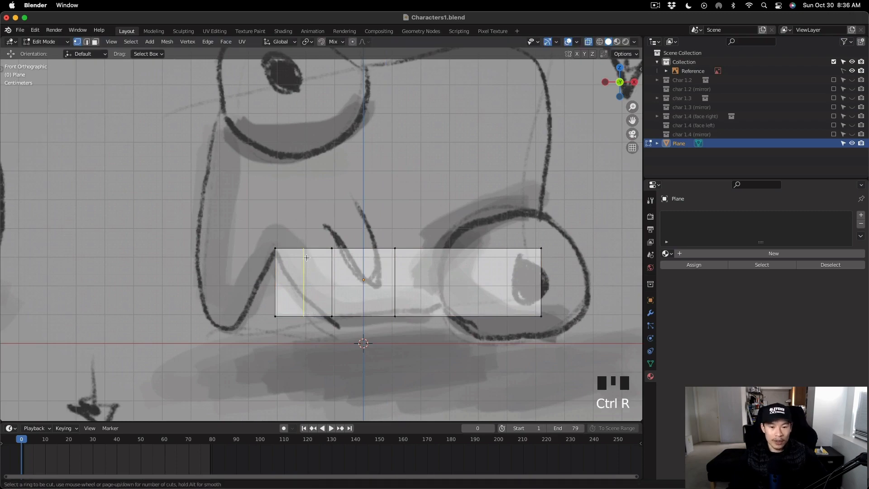
pyautogui.doubleClick(306, 256)
pyautogui.click(304, 312)
pyautogui.moveTo(305, 312); pyautogui.dragTo(304, 293)
pyautogui.press('super+z')
pyautogui.scroll(3, 310, 305)
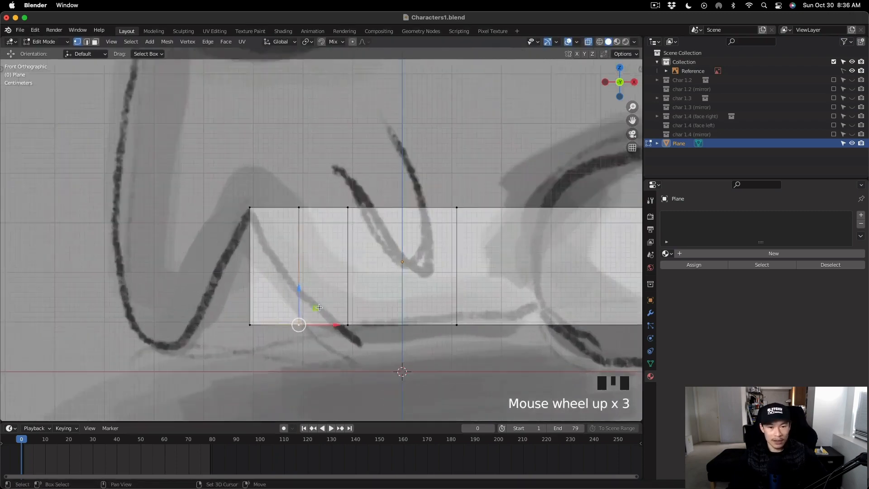
pyautogui.keyDown('shift'); pyautogui.moveTo(292, 315); pyautogui.dragTo(322, 277, button='middle'); pyautogui.keyUp('shift')
pyautogui.scroll(3, 323, 277)
pyautogui.moveTo(331, 284); pyautogui.dragTo(332, 223)
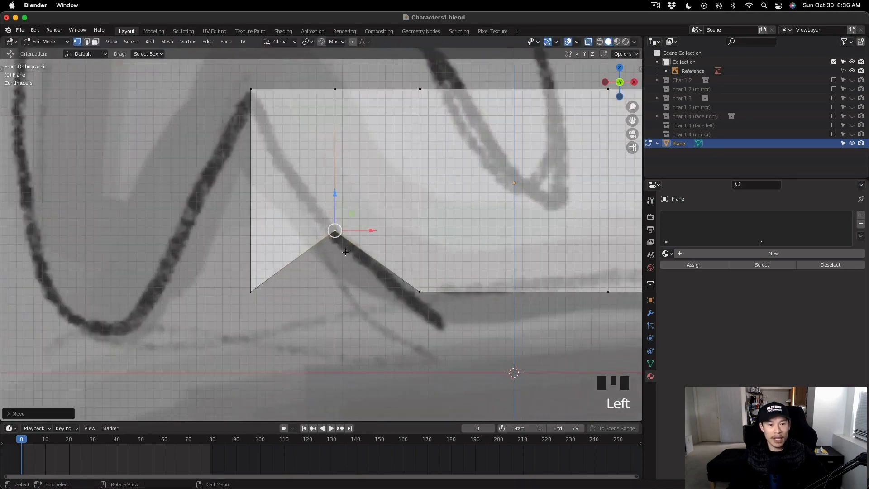
# Step: Try to lower the adjacent bottom vertex along Z toward the end of the front leg's inner line
pyautogui.scroll(-1, 317, 241)
pyautogui.click(403, 283)
pyautogui.moveTo(402, 250); pyautogui.dragTo(402, 261)
pyautogui.scroll(-4, 348, 306)
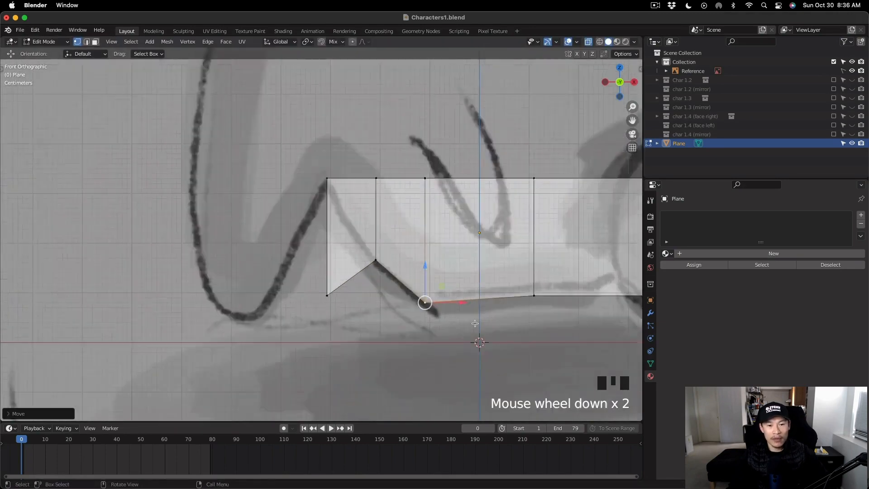
pyautogui.scroll(1, 433, 323)
# Step: Raise the strip's bottom-left vertex to about the height of the neighbouring bottom vertex
pyautogui.click(290, 292)
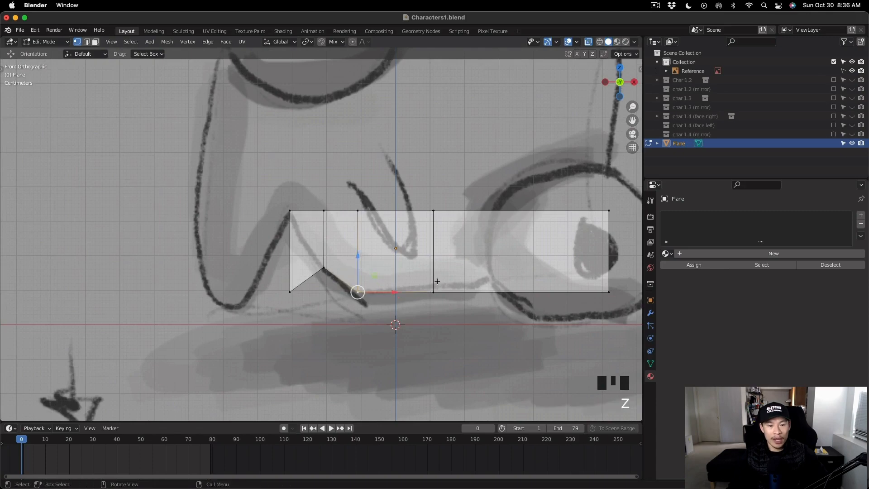
pyautogui.moveTo(290, 260); pyautogui.dragTo(288, 234)
pyautogui.moveTo(289, 261); pyautogui.dragTo(297, 224)
pyautogui.scroll(4, 297, 223)
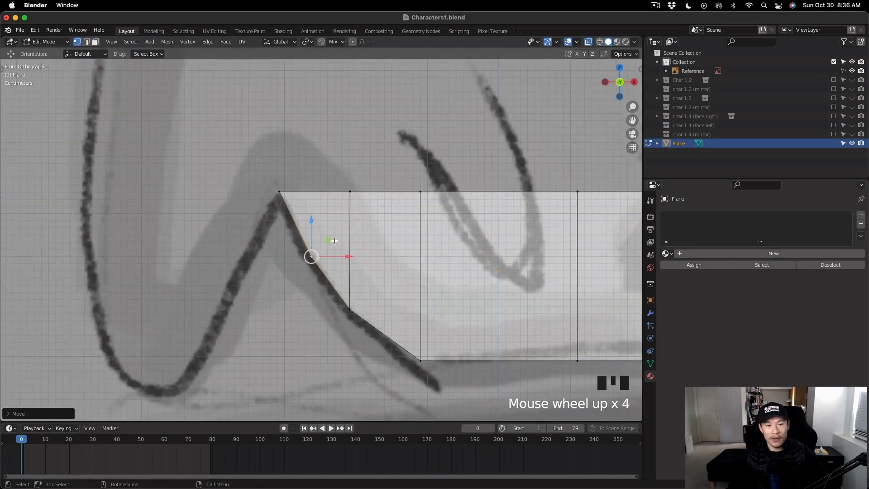
pyautogui.scroll(-4, 336, 241)
# Step: Select the strip's left edge and extrude it about 0.08 m along negative X to the front leg's inner outline
pyautogui.keyDown('shift'); pyautogui.click(325, 230); pyautogui.keyUp('shift')
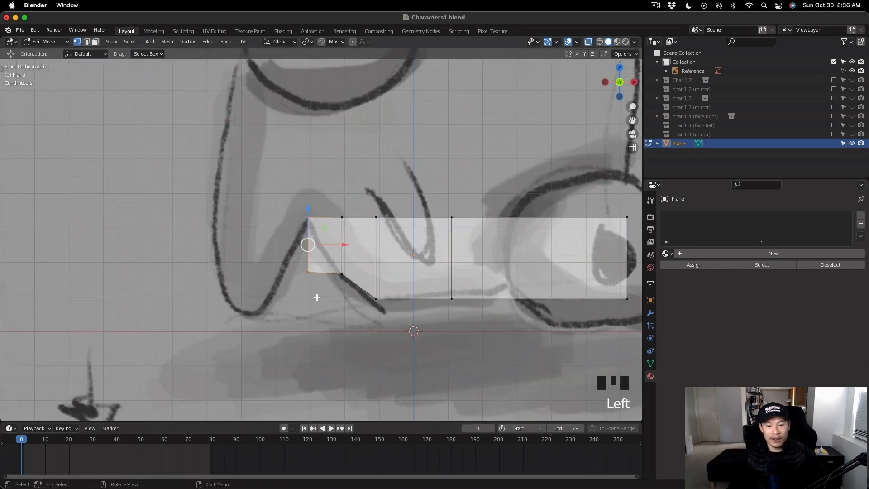
pyautogui.press('g')
pyautogui.press('x')
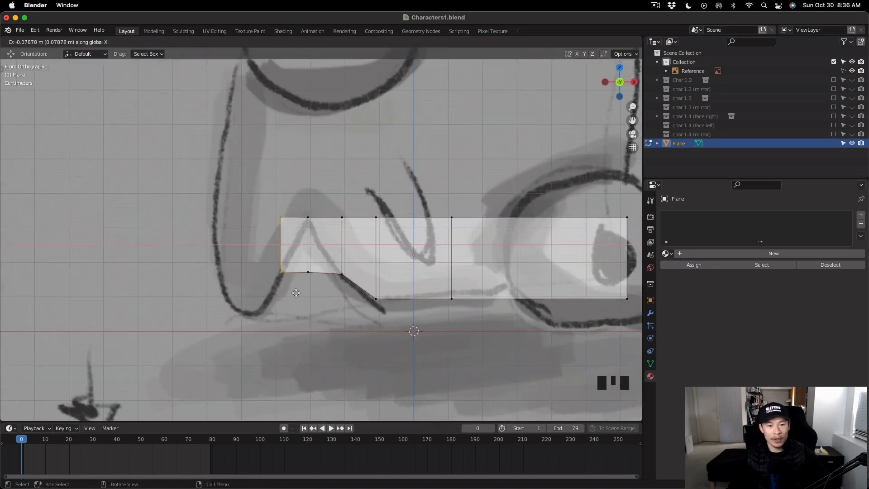
pyautogui.click(296, 293)
# Step: Move the bottom vertex beneath the notch up to the notch's peak
pyautogui.scroll(3, 310, 280)
pyautogui.click(308, 264)
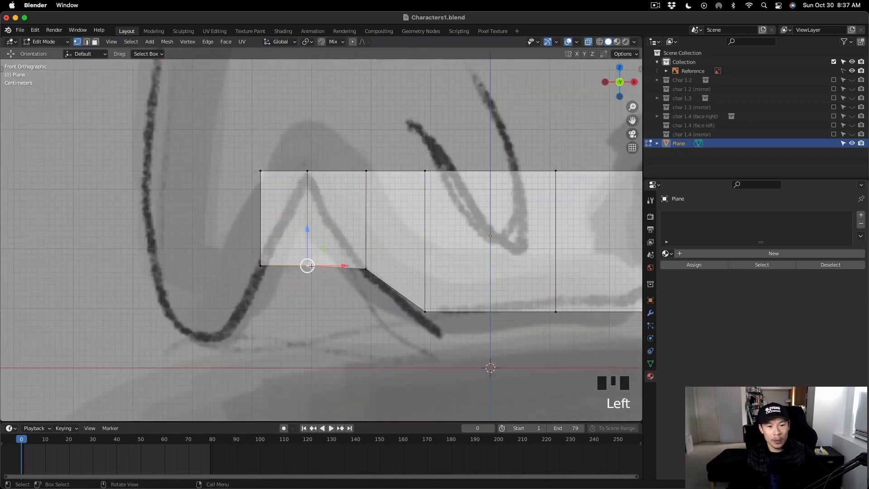
pyautogui.moveTo(308, 263); pyautogui.dragTo(312, 173)
pyautogui.scroll(-2, 283, 277)
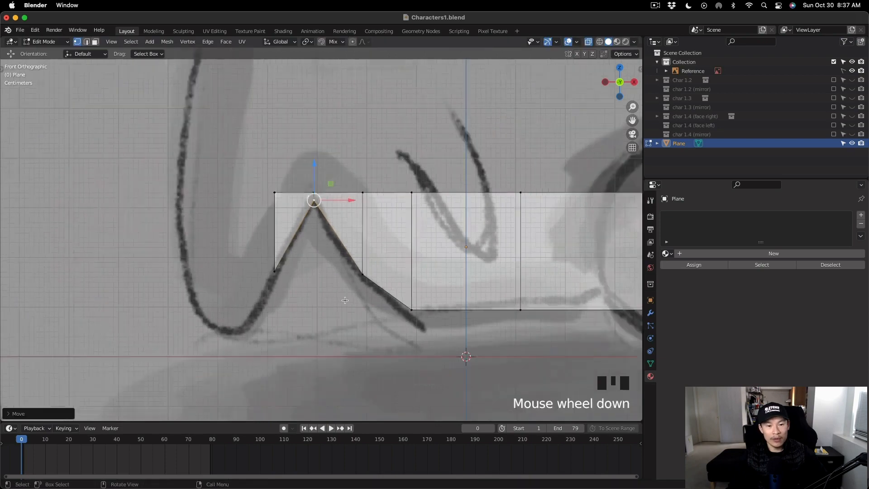
# Step: Extrude the strip's left edge along negative X to the outer outline of the front leg
pyautogui.click(284, 269)
pyautogui.press('e')
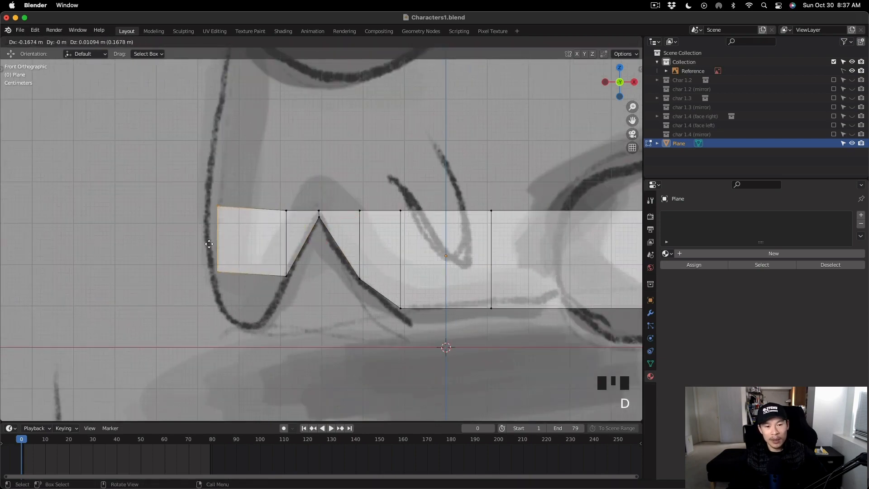
pyautogui.click(201, 244)
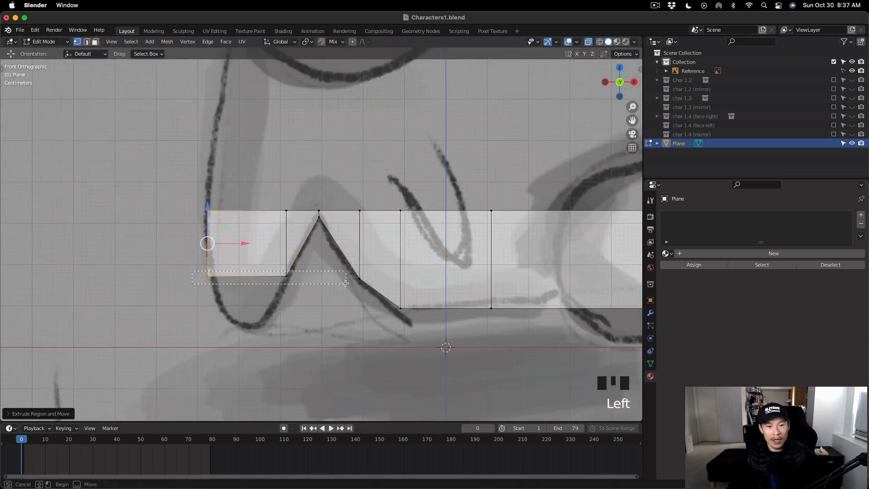
# Step: Extrude the bottom edge of the front leg face down along Z to the bottom of the sketched foot
pyautogui.click(246, 276)
pyautogui.press('e')
pyautogui.press('z')
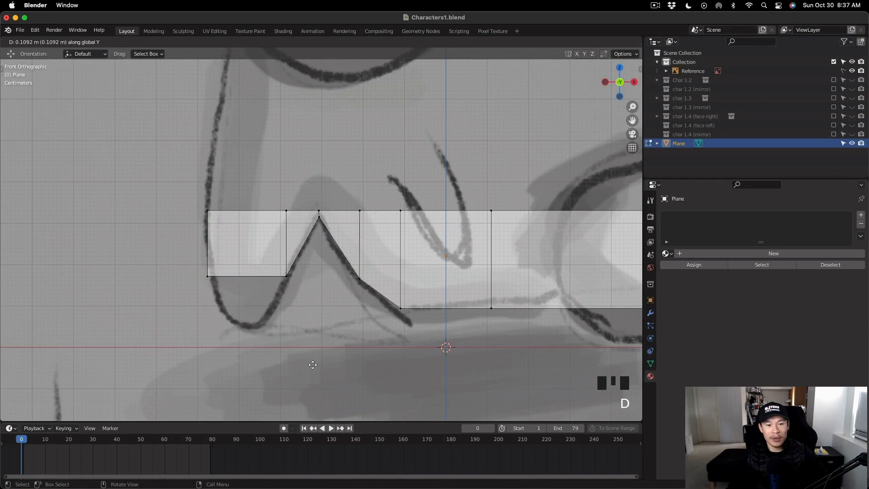
pyautogui.click(314, 346)
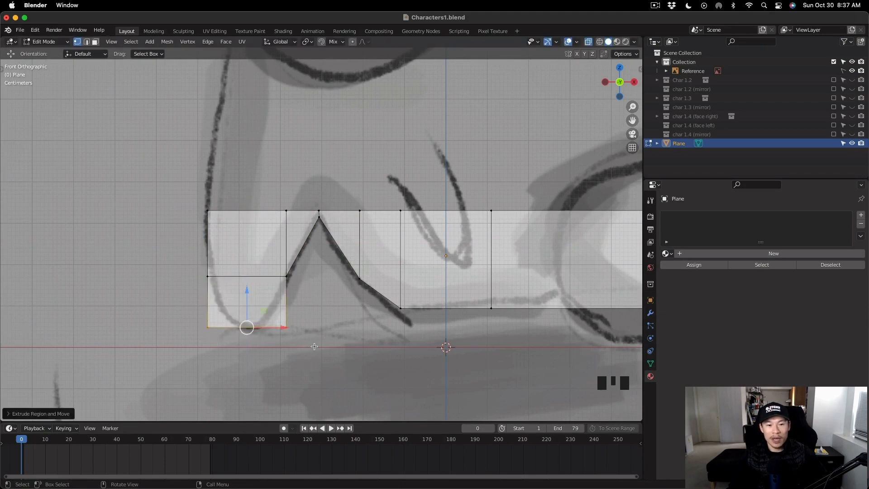
# Step: Add a centred vertical loop cut through the front leg
pyautogui.hotkey('ctrl', 'r')
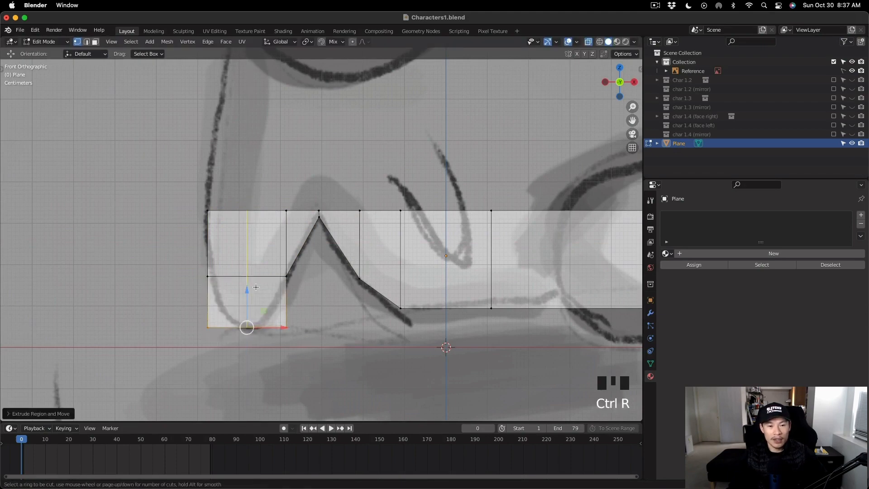
pyautogui.click(255, 286)
pyautogui.rightClick(255, 285)
pyautogui.click(248, 327)
pyautogui.click(286, 326)
pyautogui.moveTo(286, 326); pyautogui.dragTo(214, 275)
pyautogui.press('super+z')
# Step: Add a vertical loop cut through the leg's right half and move its bottom vertices onto the foot outline
pyautogui.hotkey('ctrl', 'r')
pyautogui.click(262, 286)
pyautogui.rightClick(262, 285)
pyautogui.click(286, 326)
pyautogui.click(267, 327)
pyautogui.click(210, 327)
# Step: Add a vertical loop cut through the leg's left half and fit its bottom and outer vertices to the foot outline
pyautogui.hotkey('ctrl', 'r')
pyautogui.click(227, 294)
pyautogui.rightClick(227, 294)
pyautogui.click(228, 327)
pyautogui.click(208, 327)
pyautogui.click(208, 276)
# Step: Add three evenly spaced vertical loop cuts through the wide segment crossing the lower eye
pyautogui.scroll(-3, 305, 286)
pyautogui.scroll(2, 385, 310)
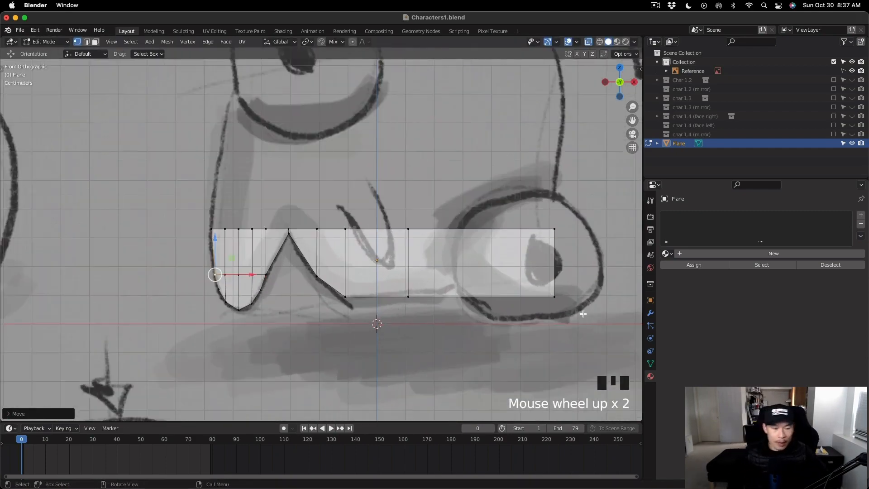
pyautogui.keyDown('shift'); pyautogui.moveTo(583, 313); pyautogui.dragTo(501, 313, button='middle'); pyautogui.keyUp('shift')
pyautogui.scroll(-2, 441, 293)
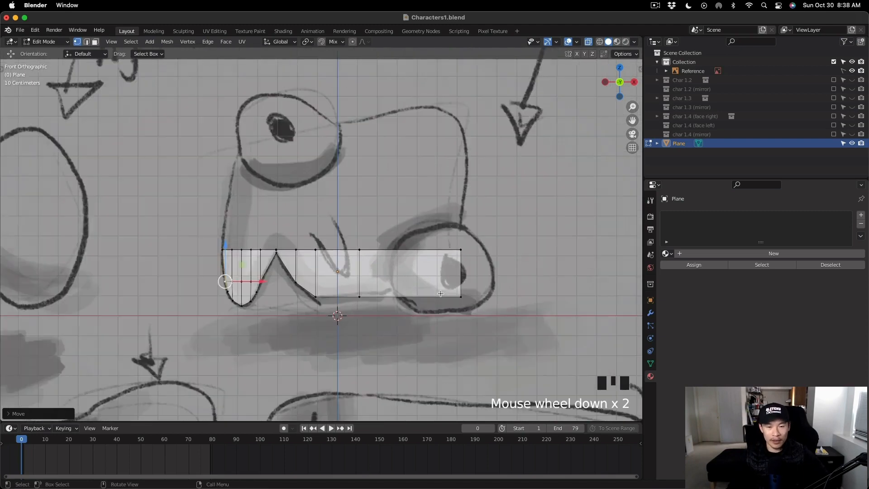
pyautogui.scroll(1, 394, 263)
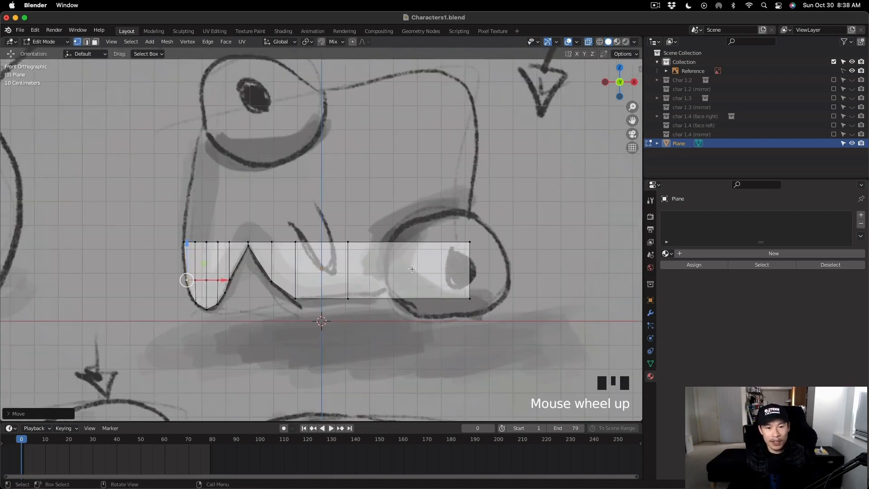
pyautogui.hotkey('ctrl', 'r')
pyautogui.click(416, 267)
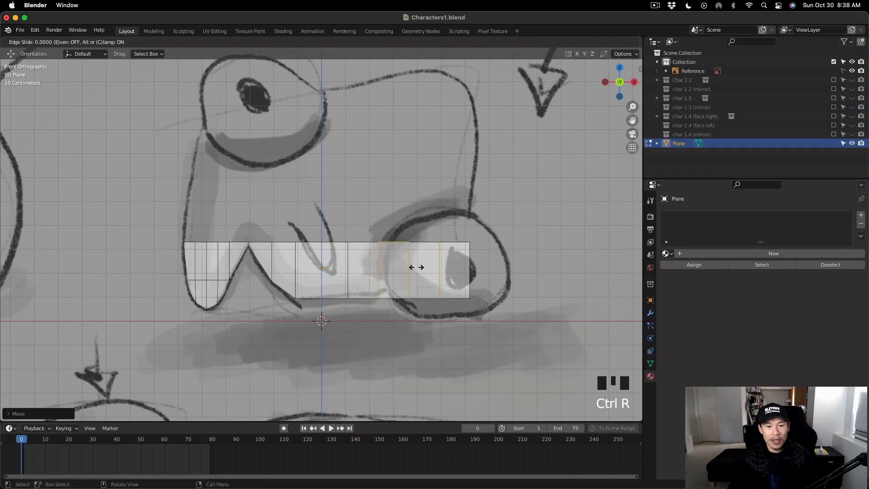
pyautogui.rightClick(417, 267)
# Step: Try to move the strip's bottom-right corner vertex up and inward over the lower eye
pyautogui.click(469, 299)
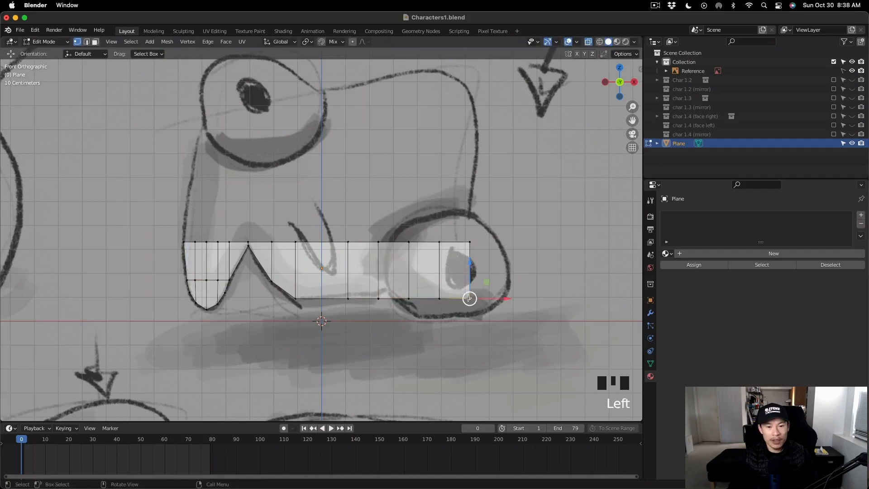
pyautogui.moveTo(469, 299); pyautogui.dragTo(459, 277)
pyautogui.press('z')
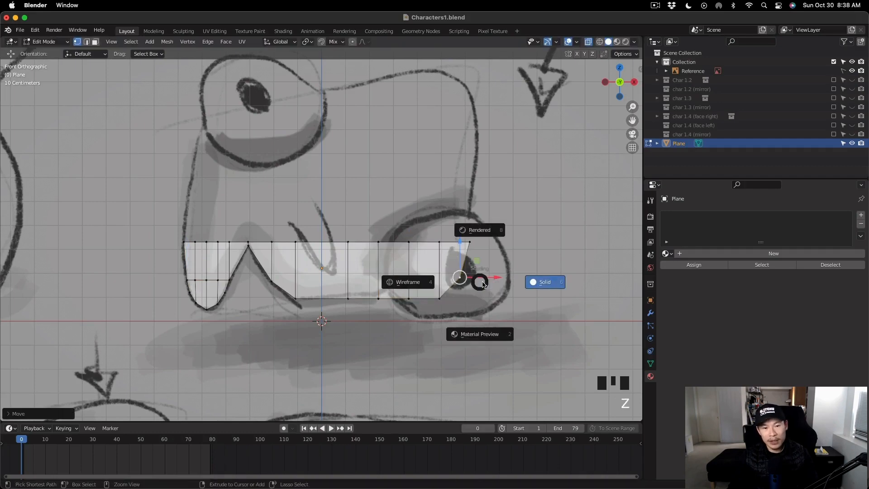
pyautogui.press('z')
pyautogui.press('super+z')
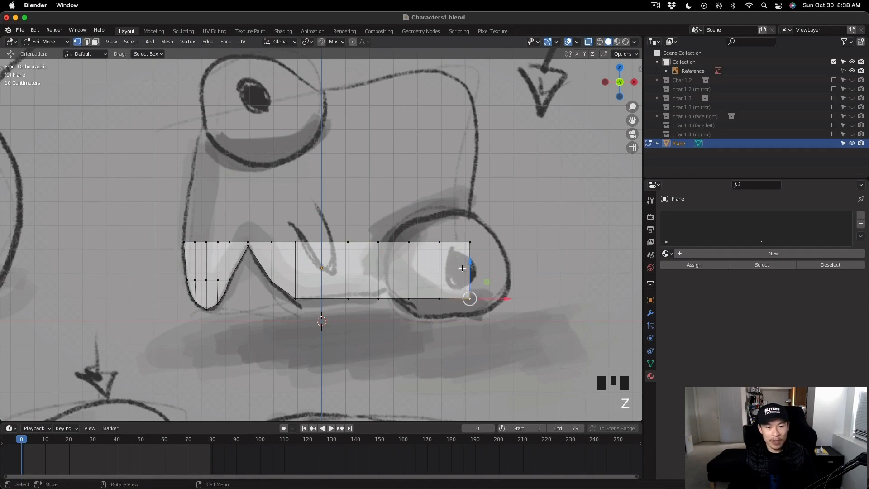
# Step: Add a vertical loop cut through the rightmost segment and move its bottom vertices up and inward to round the lower-right corner
pyautogui.hotkey('ctrl', 'r')
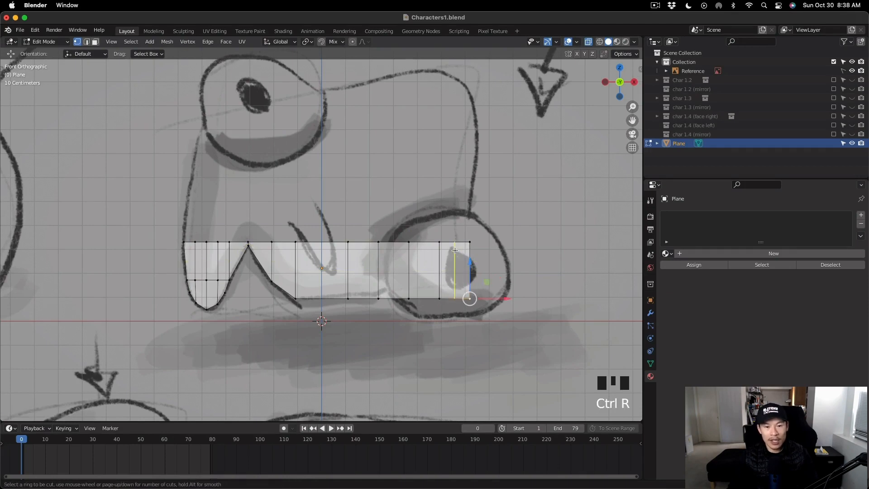
pyautogui.click(464, 270)
pyautogui.scroll(2, 470, 286)
pyautogui.click(469, 300)
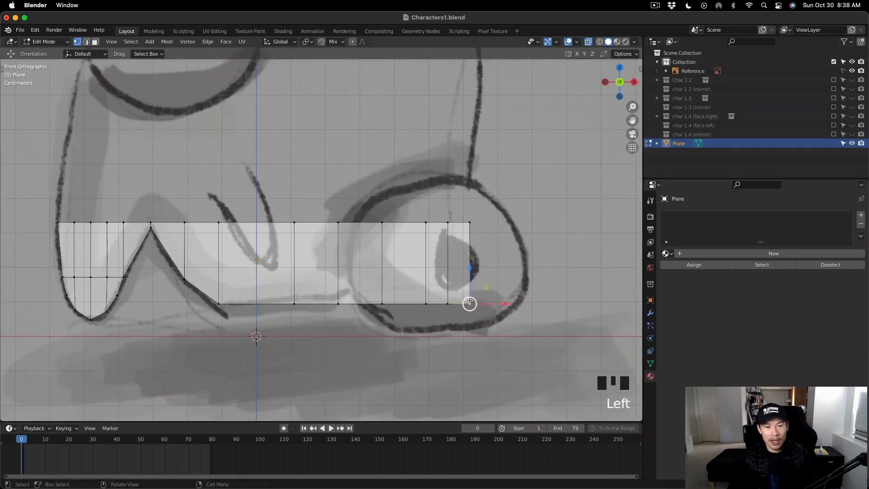
pyautogui.moveTo(466, 300); pyautogui.dragTo(455, 280)
pyautogui.scroll(-3, 462, 266)
pyautogui.click(454, 286)
pyautogui.scroll(4, 439, 305)
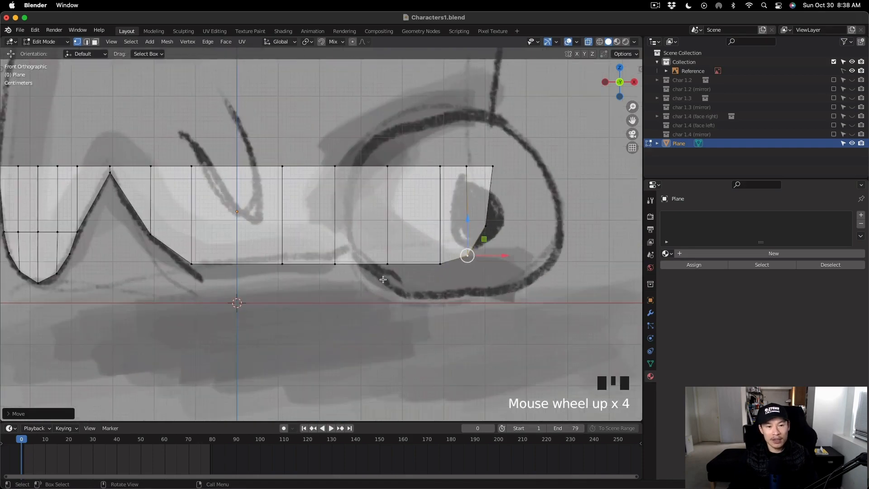
# Step: Select the strip's top edge and extrude it straight up along Z to the top of the sketched body
pyautogui.scroll(-1, 383, 280)
pyautogui.scroll(-1, 383, 280)
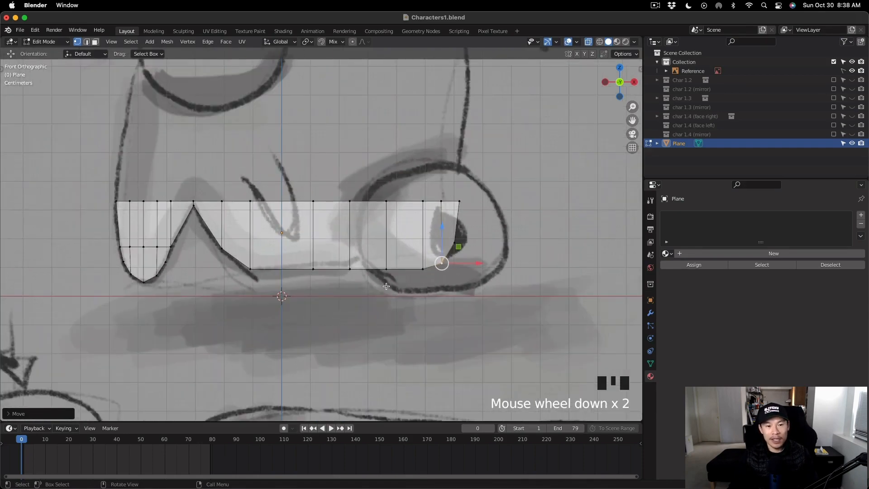
pyautogui.scroll(-2, 386, 287)
pyautogui.scroll(1, 226, 261)
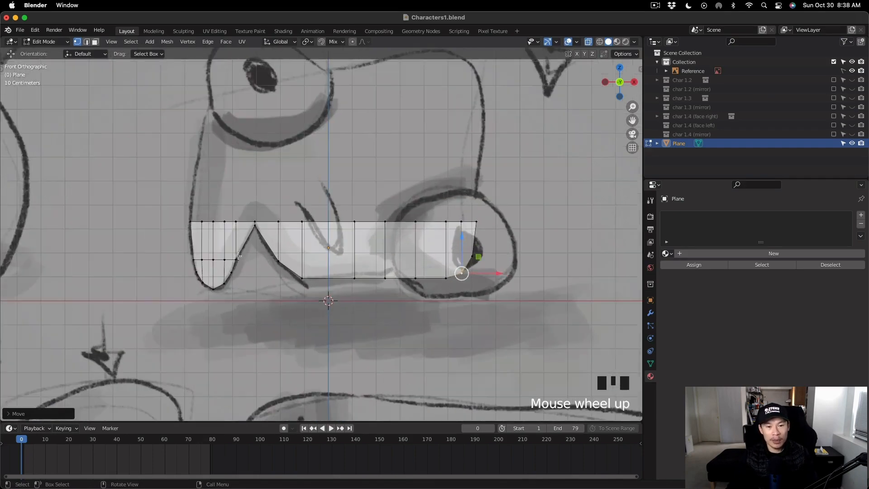
pyautogui.click(387, 222)
pyautogui.press('e')
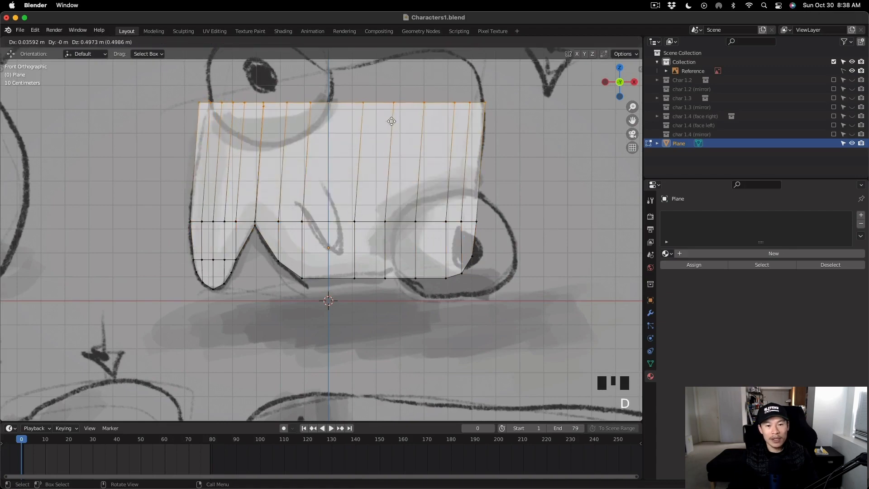
pyautogui.click(407, 68)
# Step: Select the upper body's right edge and extrude it about 0.03 m along X to the back outline
pyautogui.keyDown('shift'); pyautogui.moveTo(200, 107); pyautogui.dragTo(148, 174, button='middle'); pyautogui.keyUp('shift')
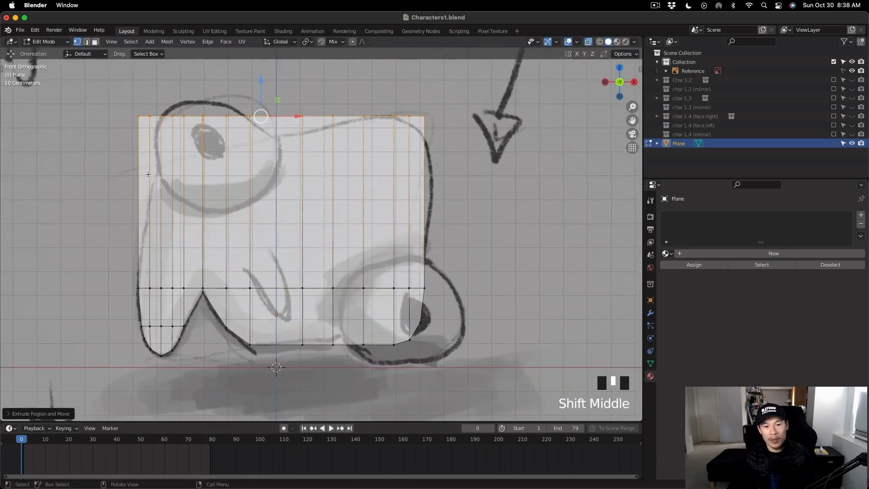
pyautogui.click(466, 214)
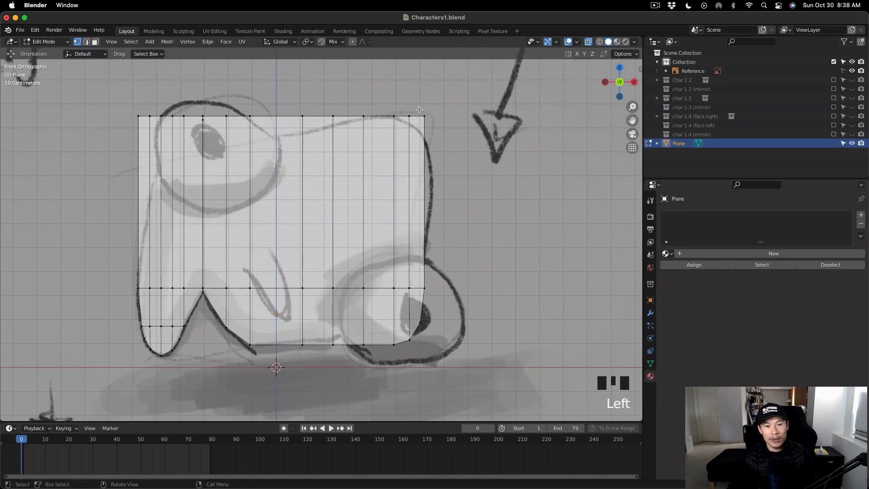
pyautogui.moveTo(420, 110); pyautogui.dragTo(458, 299)
pyautogui.press('e')
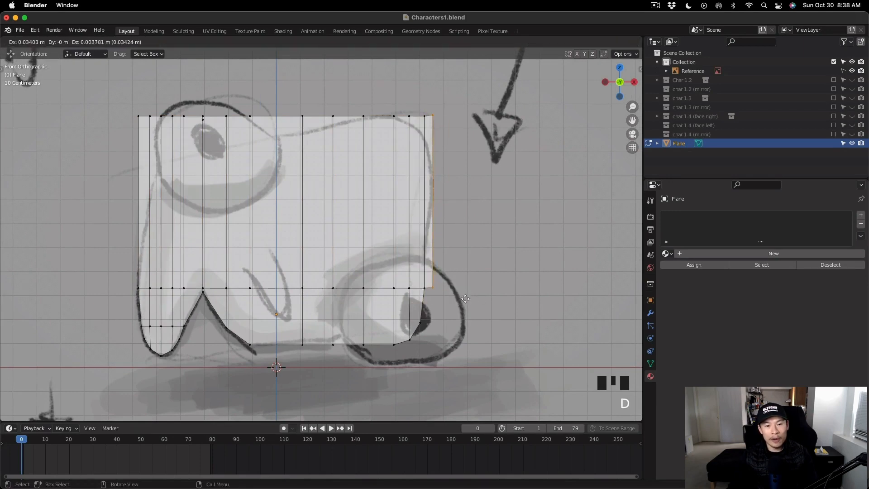
pyautogui.press('x')
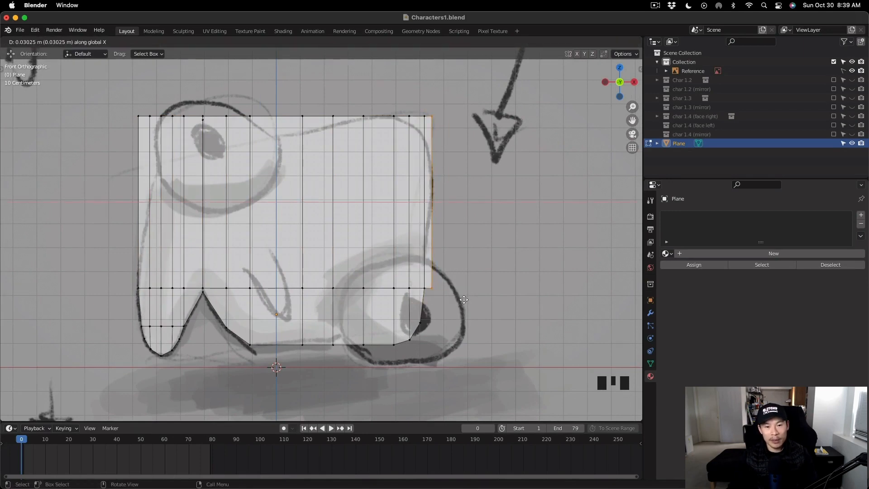
pyautogui.click(464, 299)
# Step: Dissolve the extra vertex at the body's top edge, directly above the leg notch
pyautogui.scroll(2, 442, 165)
pyautogui.scroll(-1, 448, 250)
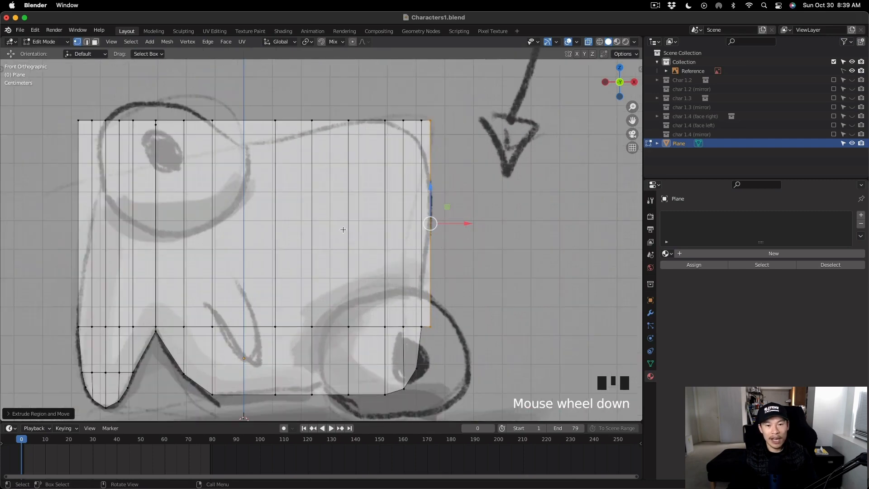
pyautogui.hotkey('ctrl', 'r')
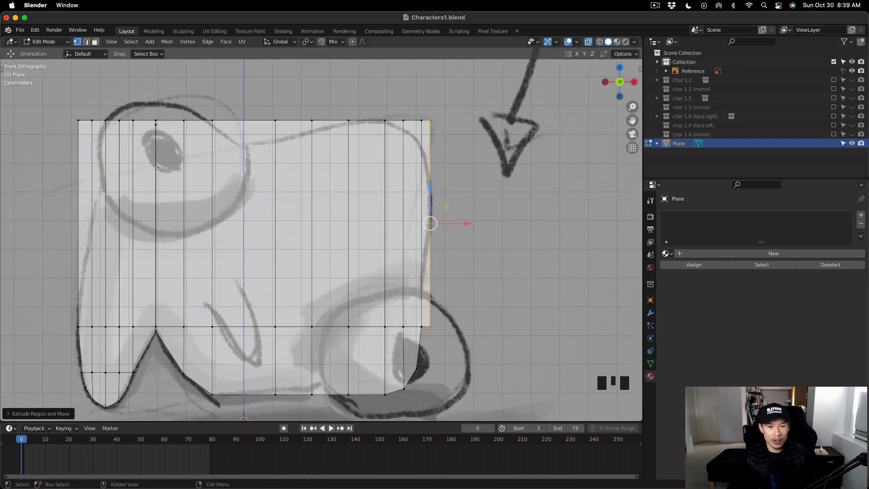
pyautogui.click(156, 121)
pyautogui.press('x')
pyautogui.click(159, 194)
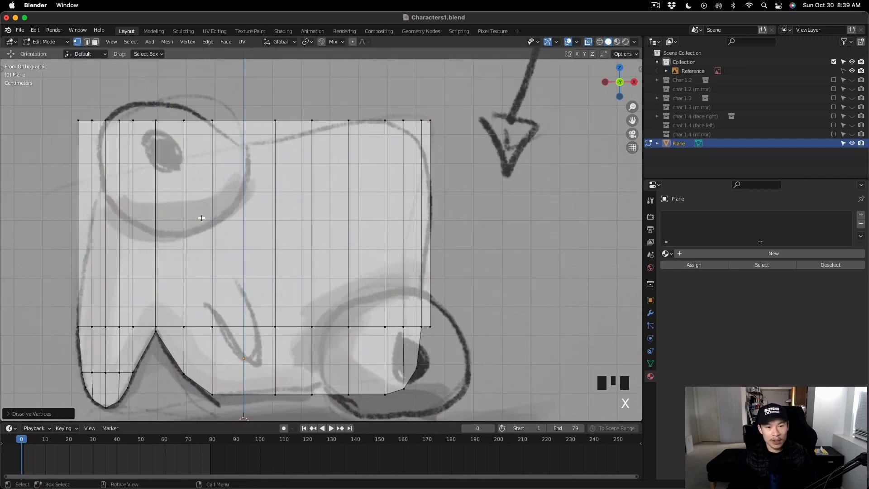
pyautogui.hotkey('ctrl', 'r')
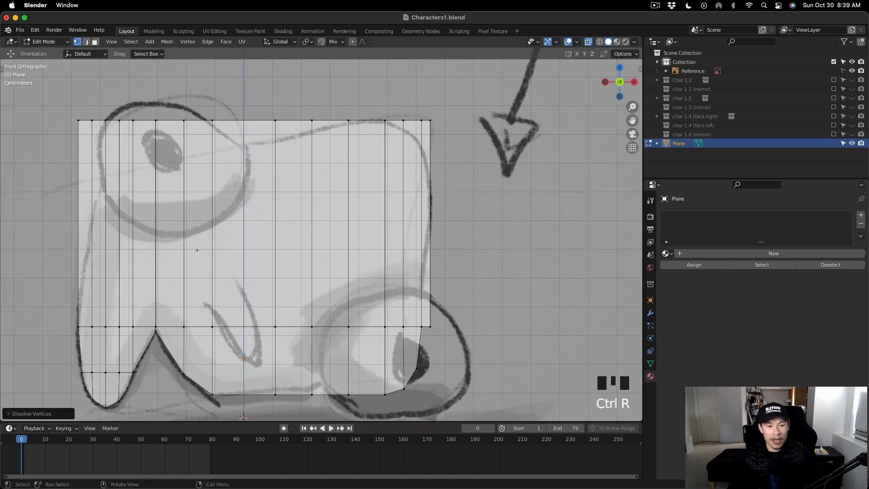
pyautogui.keyDown('shift'); pyautogui.moveTo(193, 258); pyautogui.dragTo(253, 262, button='middle'); pyautogui.keyUp('shift')
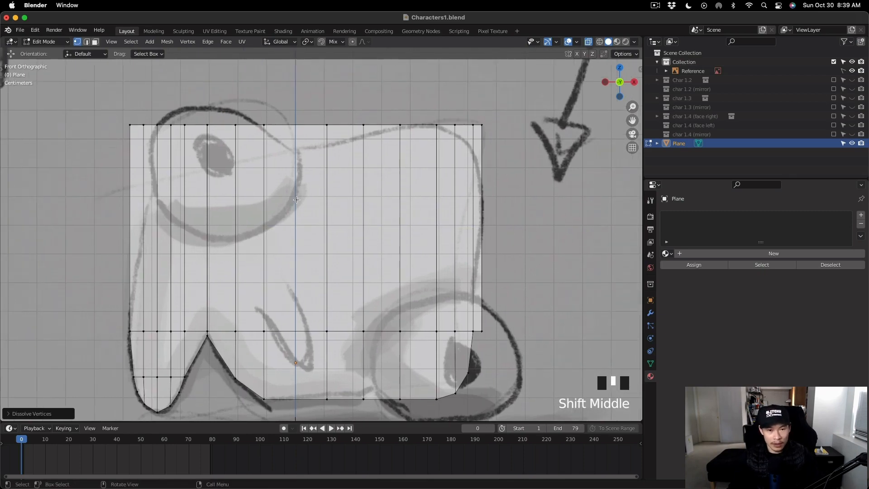
pyautogui.hotkey('ctrl', 'r')
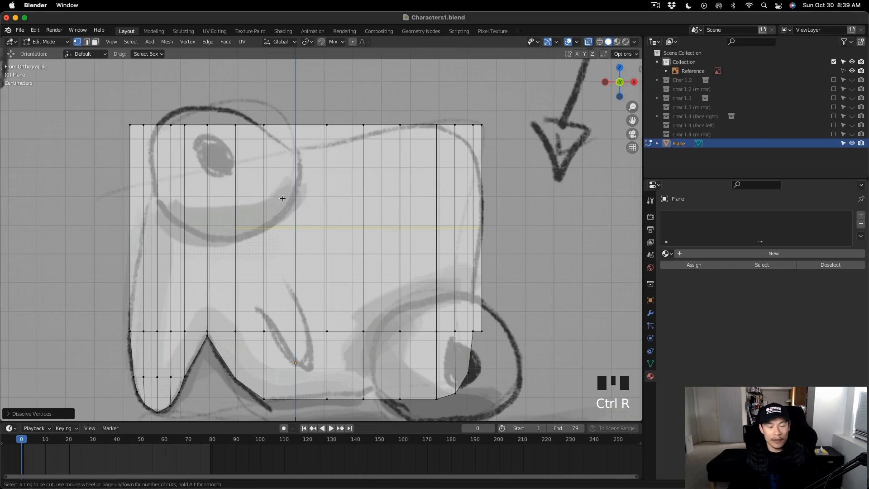
pyautogui.scroll(-3, 282, 198)
pyautogui.keyDown('shift'); pyautogui.moveTo(283, 198); pyautogui.dragTo(299, 98, button='middle'); pyautogui.keyUp('shift')
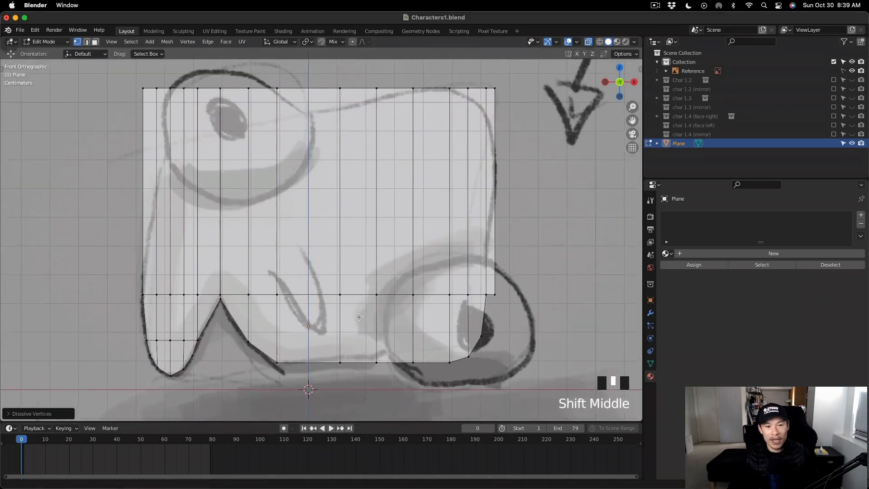
# Step: Subdivide the upper, middle and lower horizontal edges of the wide column that straddles the vertical centre axis
pyautogui.keyDown('shift'); pyautogui.click(302, 92); pyautogui.keyUp('shift')
pyautogui.rightClick(302, 92)
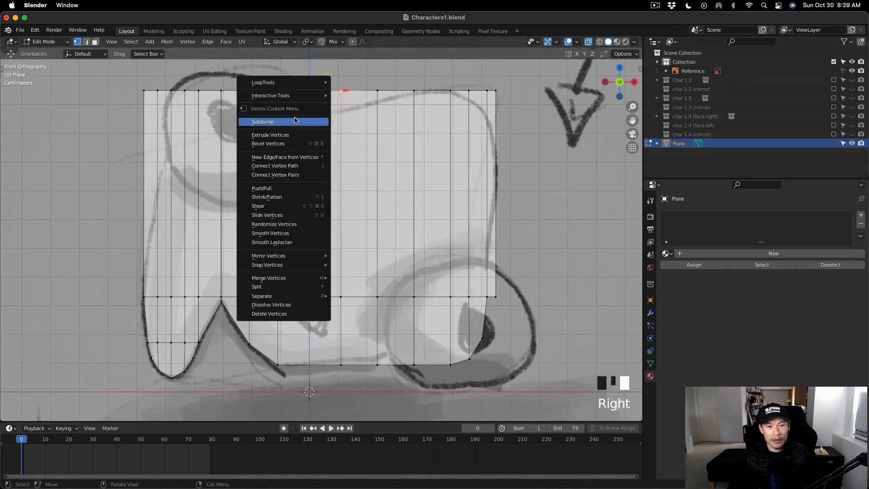
pyautogui.click(280, 120)
pyautogui.click(291, 300)
pyautogui.keyDown('shift'); pyautogui.click(341, 297); pyautogui.keyUp('shift')
pyautogui.rightClick(321, 285)
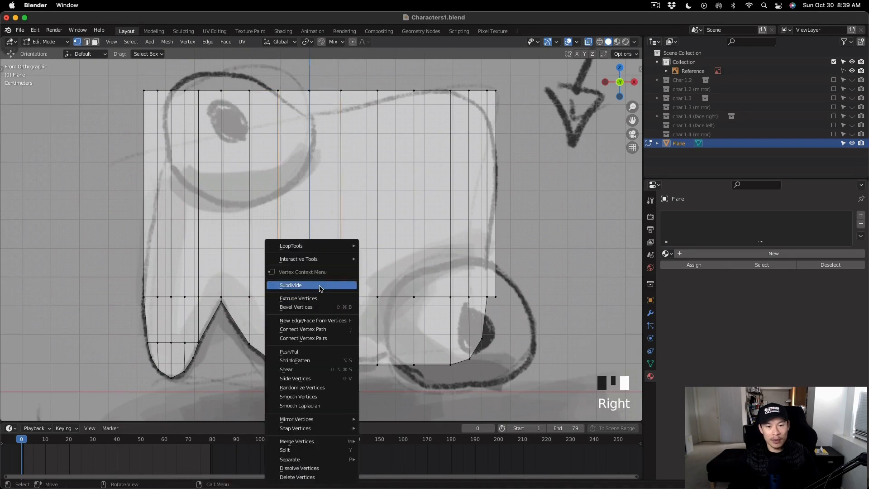
pyautogui.click(320, 286)
pyautogui.click(278, 364)
pyautogui.rightClick(336, 365)
pyautogui.click(330, 277)
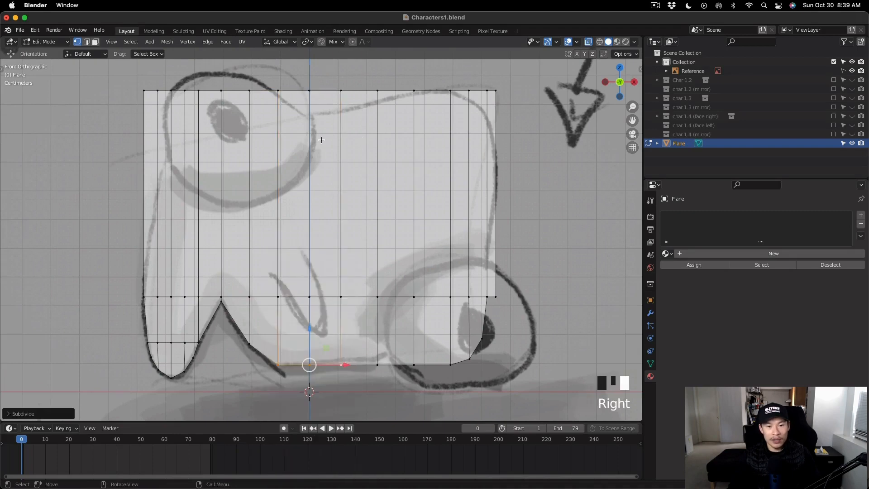
# Step: Knife-cut a vertical edge along the centre axis, connecting the new midpoints from the body's top through the middle to the bottom edge
pyautogui.click(309, 90)
pyautogui.press('k')
pyautogui.click(309, 90)
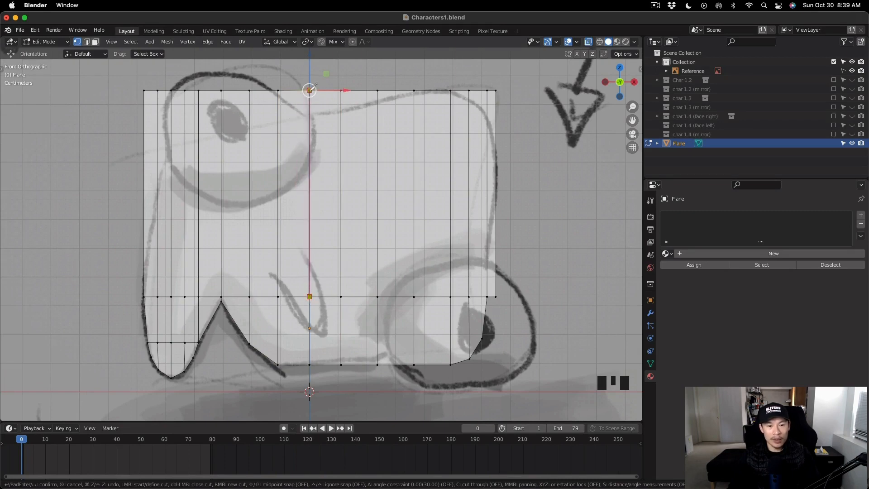
pyautogui.press('Return')
pyautogui.press('k')
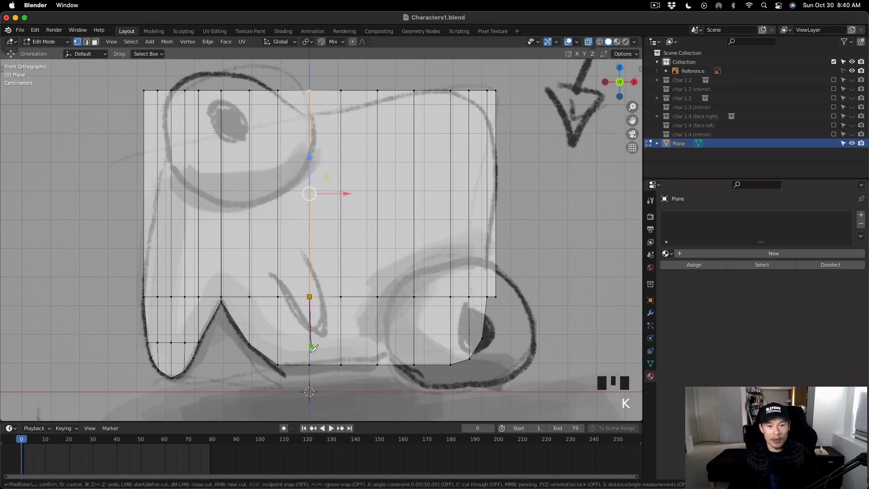
pyautogui.press('k')
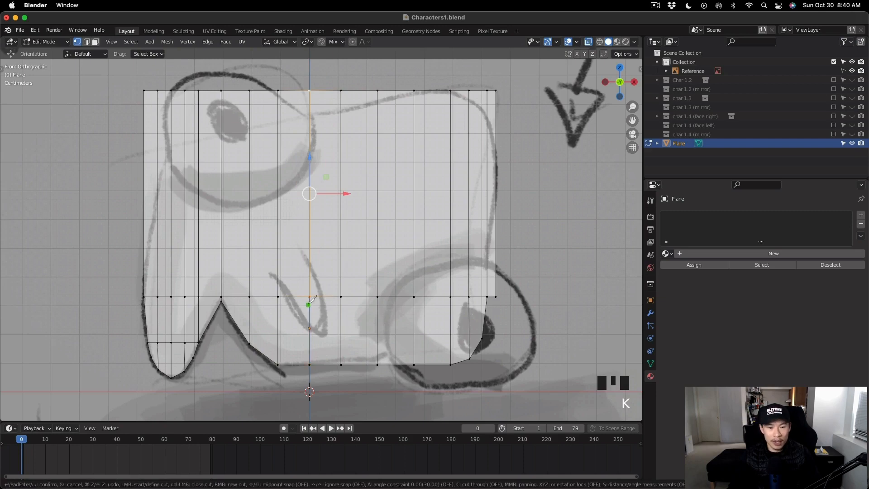
pyautogui.press('Return')
# Step: Cut a horizontal edge loop halfway up the upper body, section by section, so it spans from the left edge to the back
pyautogui.scroll(-2, 313, 333)
pyautogui.hotkey('ctrl', 'r')
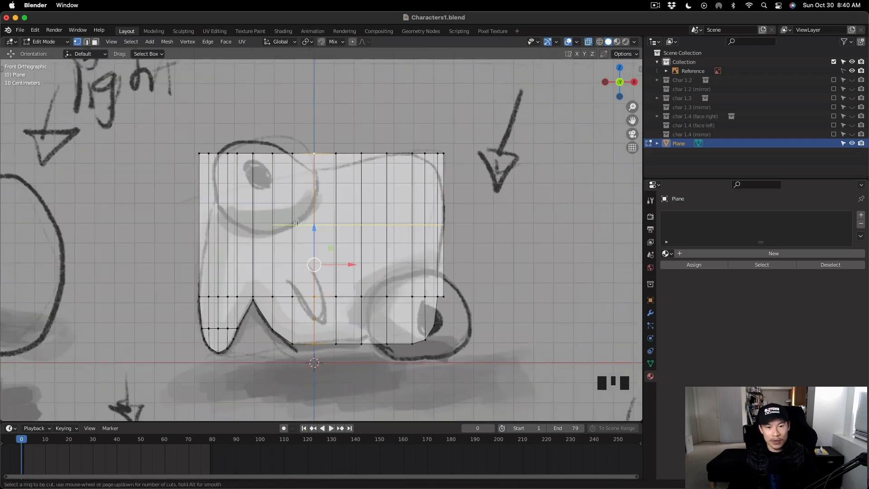
pyautogui.click(297, 223)
pyautogui.scroll(4, 297, 223)
pyautogui.click(210, 223)
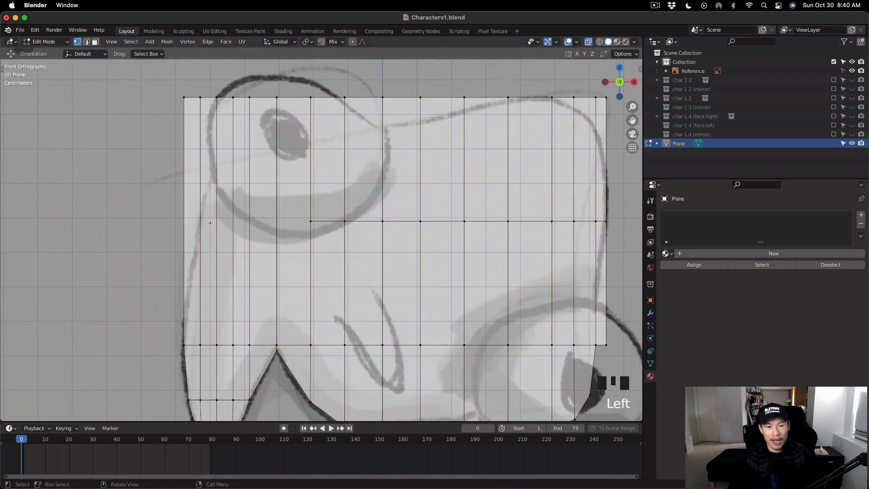
pyautogui.hotkey('ctrl', 'r')
pyautogui.click(229, 222)
pyautogui.hotkey('ctrl', 'r')
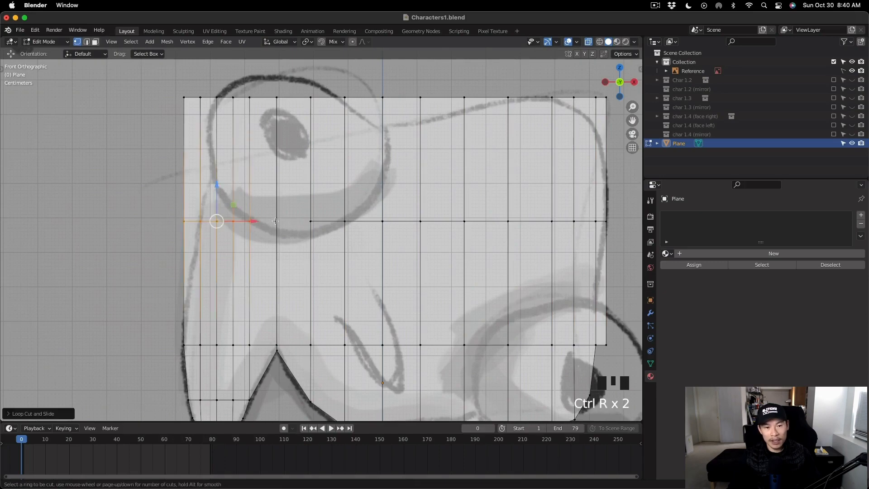
pyautogui.click(272, 218)
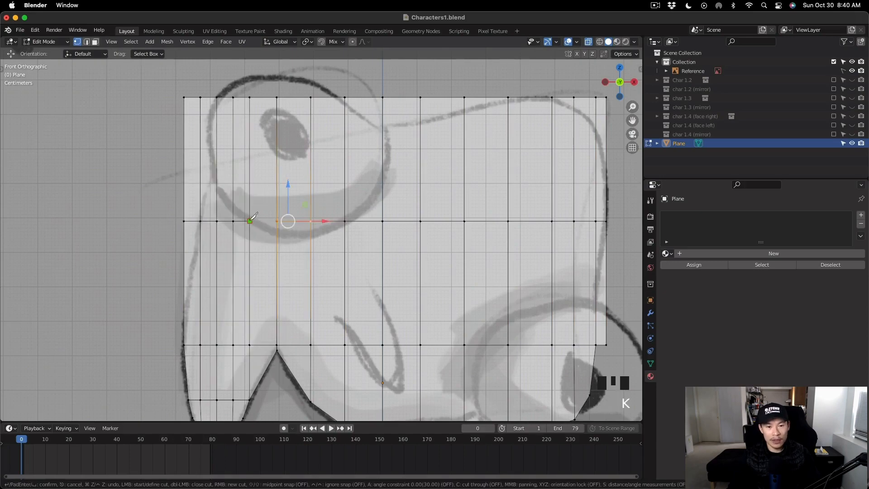
# Step: Move the protruding lower vertex of the back edge up along the sketched outline to just below the horizontal loop
pyautogui.scroll(-1, 502, 270)
pyautogui.keyDown('shift'); pyautogui.moveTo(501, 270); pyautogui.dragTo(444, 294, button='middle'); pyautogui.keyUp('shift')
pyautogui.scroll(4, 443, 294)
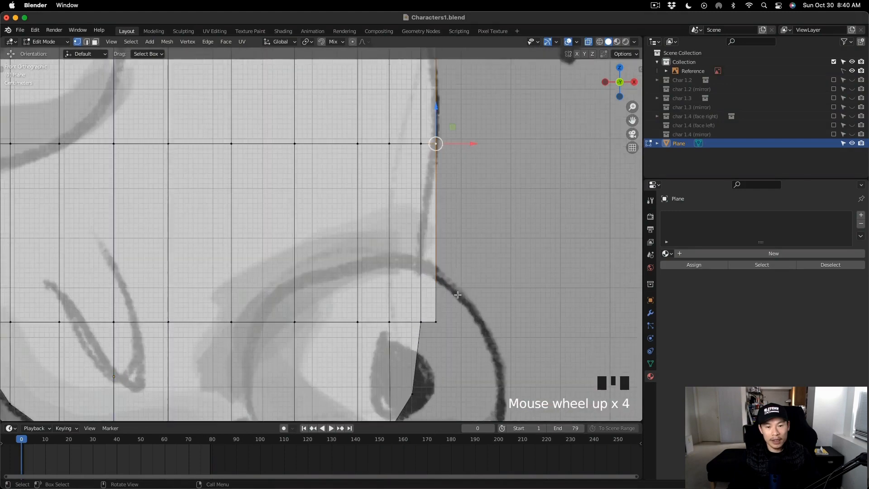
pyautogui.click(518, 278)
pyautogui.moveTo(448, 316); pyautogui.dragTo(435, 165)
pyautogui.scroll(-3, 436, 167)
pyautogui.keyDown('shift'); pyautogui.moveTo(472, 149); pyautogui.dragTo(472, 253, button='middle'); pyautogui.keyUp('shift')
pyautogui.click(472, 252)
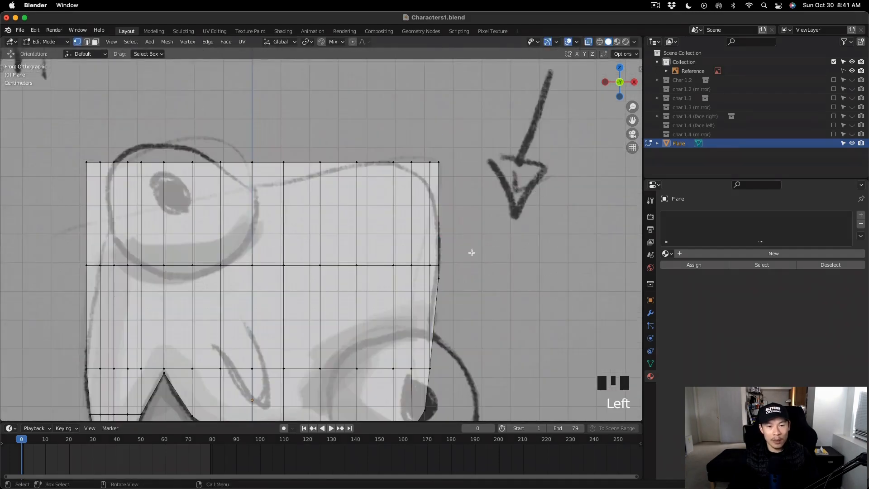
# Step: Move the body's upper-right corner vertex down onto the sketched back outline, above the horizontal loop
pyautogui.moveTo(439, 162); pyautogui.dragTo(428, 242)
pyautogui.click(460, 276)
pyautogui.scroll(2, 460, 275)
pyautogui.keyDown('shift'); pyautogui.moveTo(434, 199); pyautogui.dragTo(460, 243, button='middle'); pyautogui.keyUp('shift')
# Step: Try to round the upper-right corner by moving its outer top vertices onto the outline, and undo those moves
pyautogui.click(442, 155)
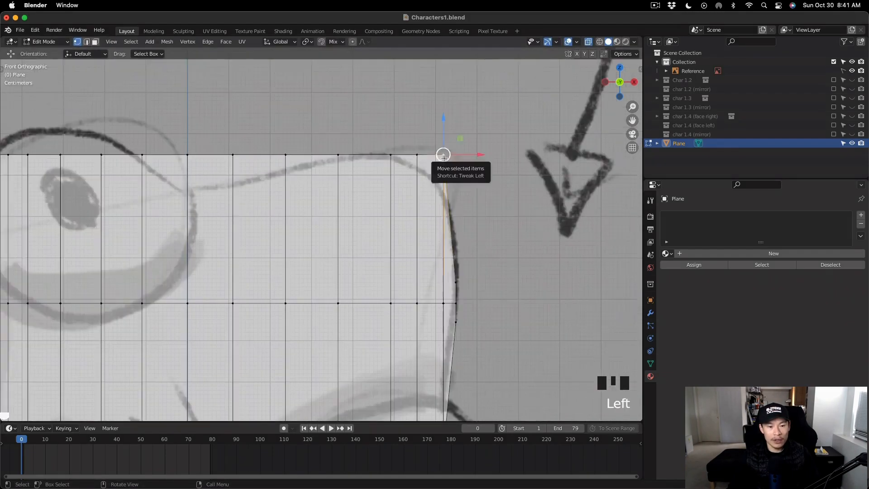
pyautogui.moveTo(442, 155); pyautogui.dragTo(446, 199)
pyautogui.click(416, 156)
pyautogui.moveTo(416, 156); pyautogui.dragTo(421, 171)
pyautogui.moveTo(446, 199); pyautogui.dragTo(445, 196)
pyautogui.scroll(-4, 437, 145)
pyautogui.press('super+z')
pyautogui.press('super+z')
pyautogui.press('super+z')
pyautogui.press('super+z')
pyautogui.scroll(3, 452, 179)
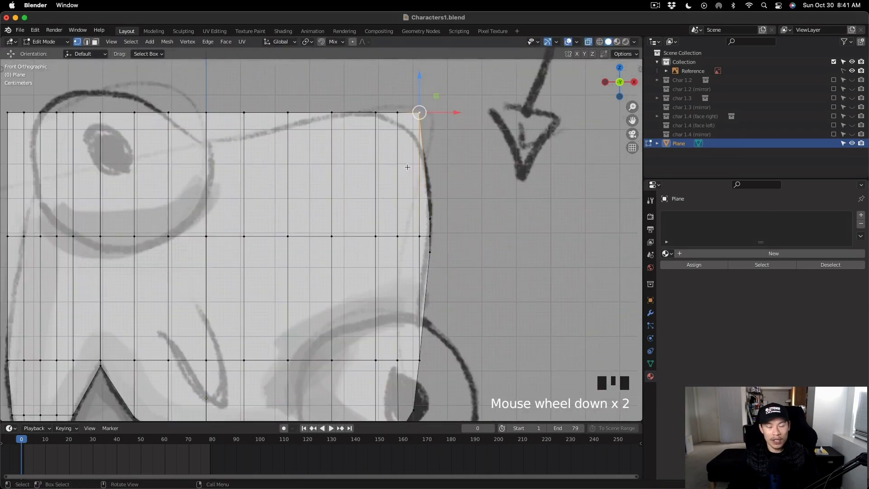
# Step: Add a vertical loop cut near the back edge and move the outer top vertices onto the curved upper-right outline
pyautogui.hotkey('ctrl', 'r')
pyautogui.doubleClick(409, 166)
pyautogui.scroll(2, 427, 155)
pyautogui.moveTo(419, 94); pyautogui.dragTo(429, 177)
pyautogui.moveTo(401, 98)
pyautogui.mouseDown()
pyautogui.moveTo(414, 139)
pyautogui.moveTo(391, 102)
pyautogui.mouseUp()
pyautogui.moveTo(414, 137); pyautogui.dragTo(410, 121)
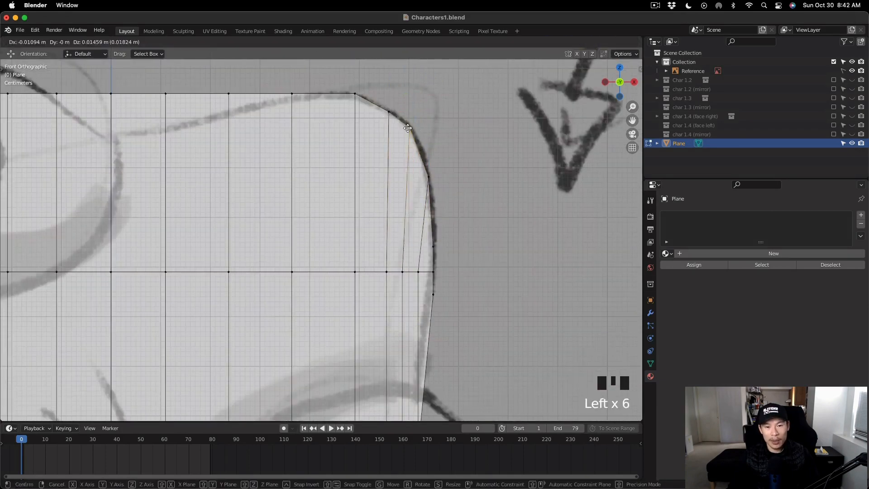
# Step: Move the horizontal loop's vertex just inside the back edge inward to even out the column spacing
pyautogui.keyDown('shift'); pyautogui.moveTo(434, 272); pyautogui.dragTo(448, 217, button='middle'); pyautogui.keyUp('shift')
pyautogui.click(431, 218)
pyautogui.moveTo(471, 219)
pyautogui.mouseDown()
pyautogui.moveTo(480, 212)
pyautogui.moveTo(462, 214)
pyautogui.mouseUp()
pyautogui.scroll(3, 478, 222)
pyautogui.scroll(-2, 446, 221)
pyautogui.scroll(-2, 462, 208)
pyautogui.press('Tab')
pyautogui.press('Tab')
pyautogui.press('Tab')
pyautogui.press('Tab')
pyautogui.click(417, 211)
pyautogui.keyDown('shift'); pyautogui.moveTo(446, 238); pyautogui.dragTo(463, 184, button='middle'); pyautogui.keyUp('shift')
pyautogui.scroll(3, 463, 185)
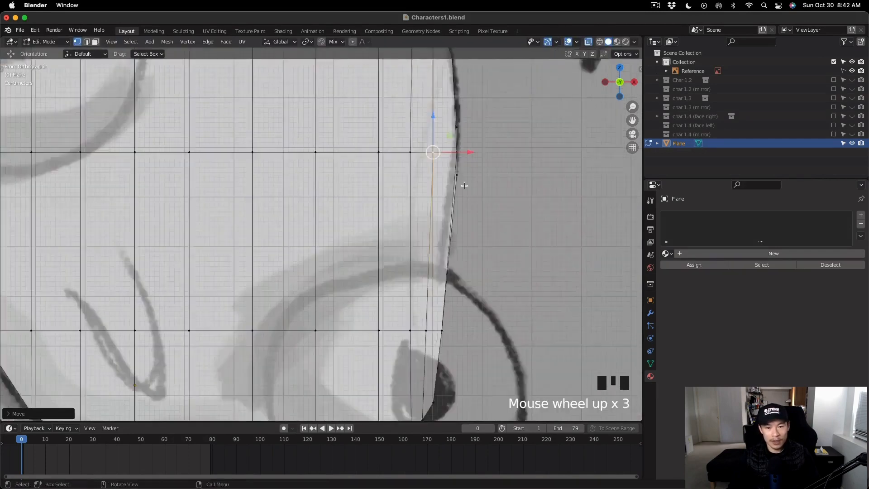
# Step: Dissolve the two extra vertices on the back edge, just below and just above the horizontal loop
pyautogui.click(456, 170)
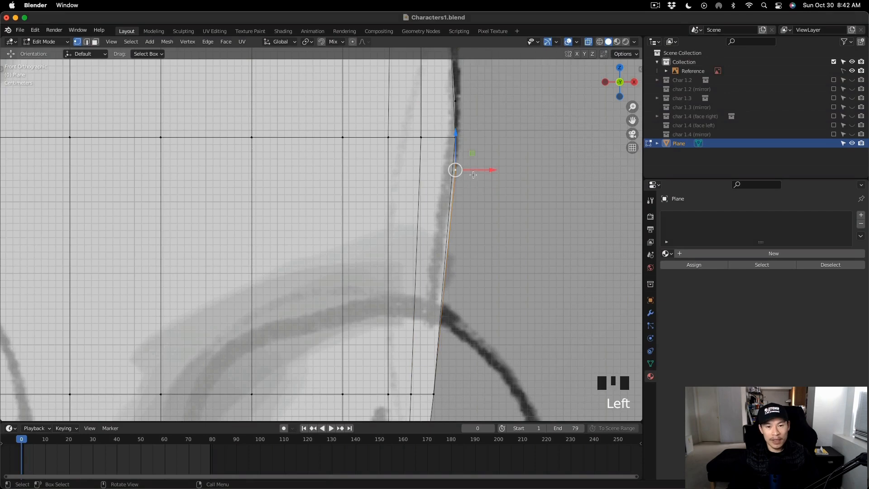
pyautogui.press('x')
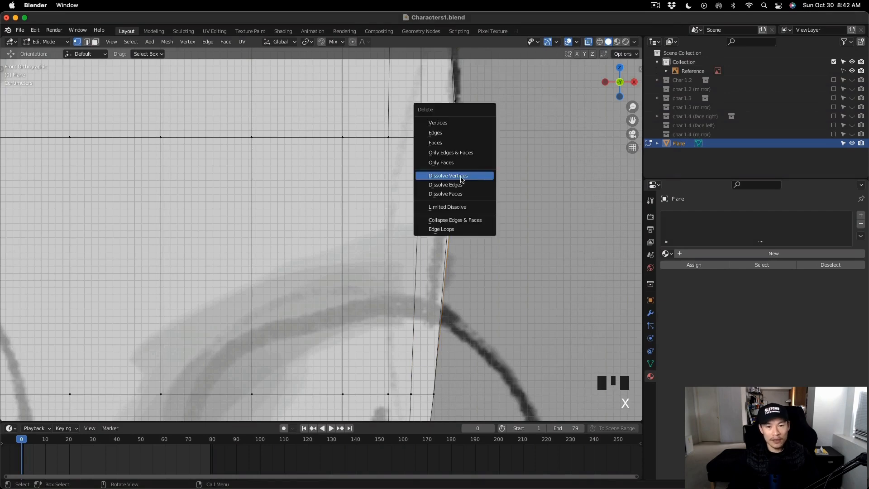
pyautogui.click(462, 176)
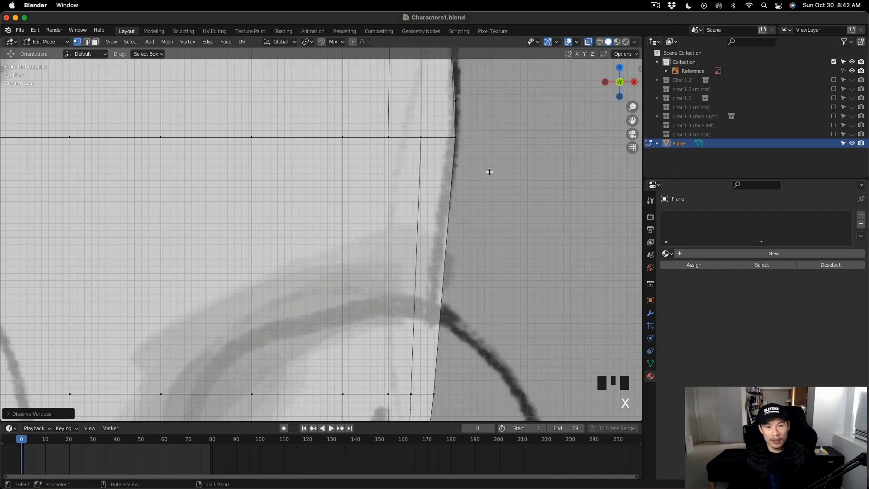
pyautogui.scroll(1, 490, 172)
pyautogui.scroll(-2, 487, 170)
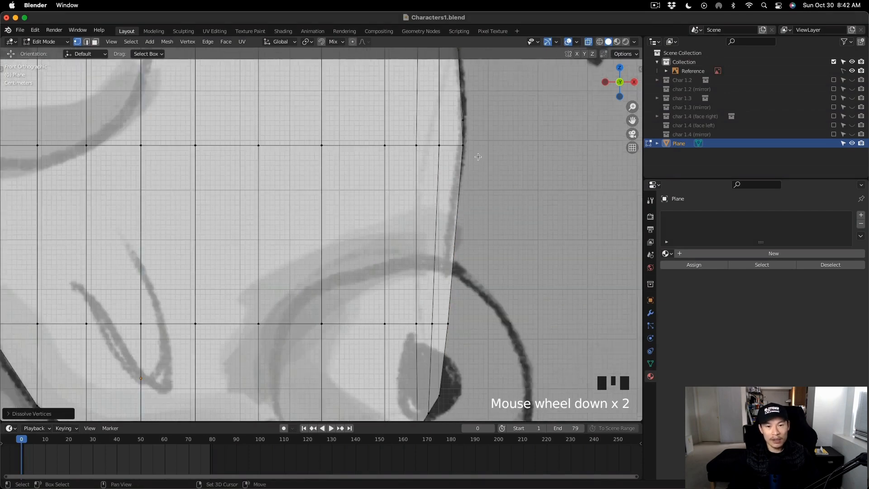
pyautogui.keyDown('shift'); pyautogui.moveTo(462, 121); pyautogui.dragTo(459, 156, button='middle'); pyautogui.keyUp('shift')
pyautogui.click(459, 156)
pyautogui.press('x')
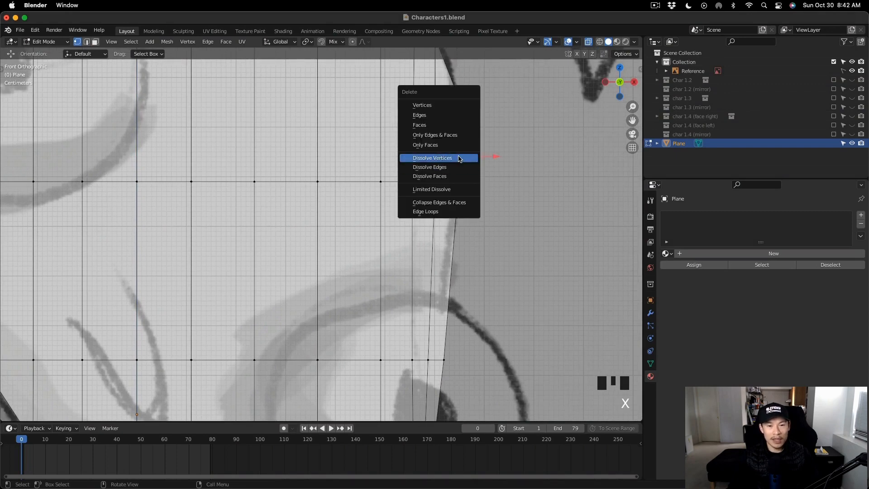
pyautogui.click(461, 159)
# Step: Lower three top-edge vertices between the upper-right curve and the centre axis onto the sketched back line
pyautogui.scroll(-3, 491, 179)
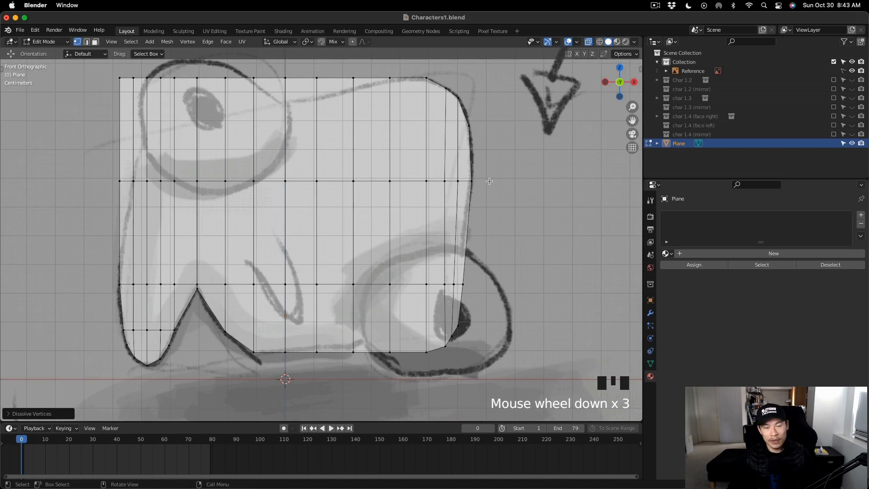
pyautogui.scroll(2, 489, 181)
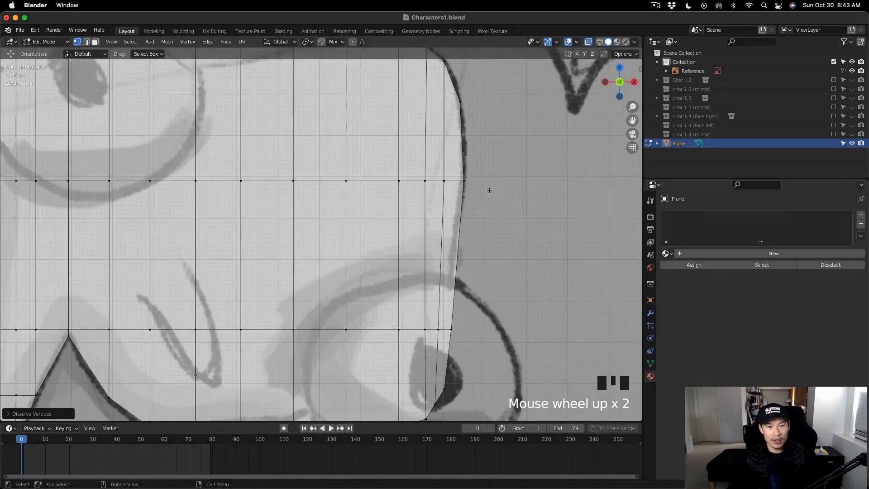
pyautogui.scroll(-2, 489, 190)
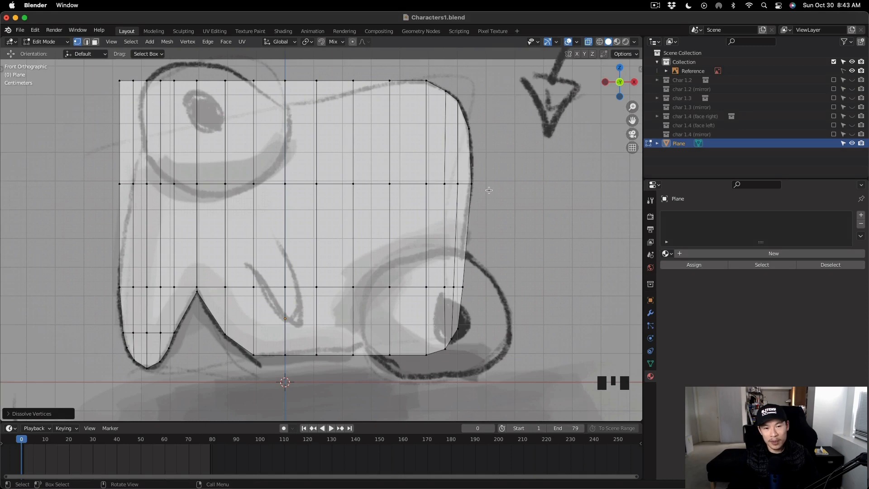
pyautogui.scroll(4, 405, 148)
pyautogui.click(433, 72)
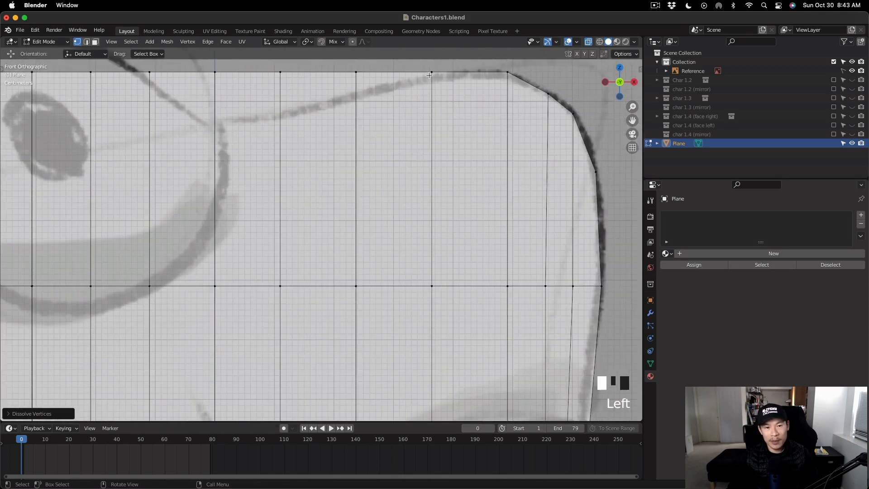
pyautogui.click(433, 72)
pyautogui.moveTo(433, 74); pyautogui.dragTo(404, 85)
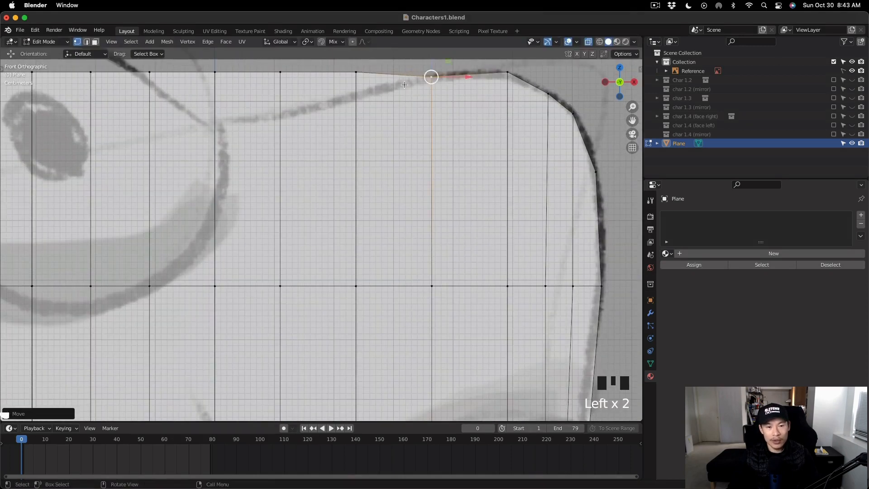
pyautogui.click(356, 72)
pyautogui.moveTo(356, 72); pyautogui.dragTo(354, 99)
pyautogui.keyDown('shift'); pyautogui.scroll(-2, 353, 100); pyautogui.keyUp('shift')
pyautogui.scroll(-1, 351, 106)
pyautogui.click(292, 79)
pyautogui.moveTo(292, 82); pyautogui.dragTo(292, 119)
pyautogui.keyDown('shift'); pyautogui.moveTo(325, 114); pyautogui.dragTo(395, 122, button='middle'); pyautogui.keyUp('shift')
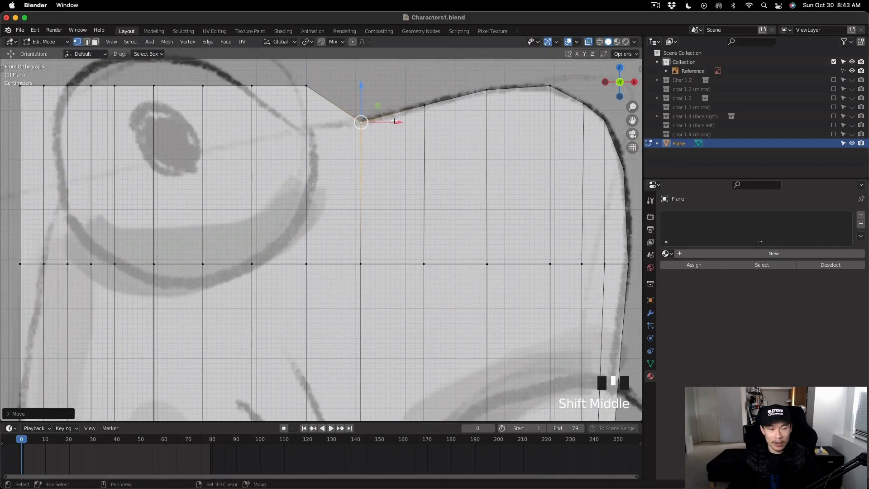
# Step: Lower the top-edge vertices from the centre axis across the upper eye to continue the sloping sketch line
pyautogui.scroll(-3, 317, 97)
pyautogui.click(307, 93)
pyautogui.moveTo(307, 93); pyautogui.dragTo(278, 128)
pyautogui.scroll(3, 260, 122)
pyautogui.keyDown('shift'); pyautogui.moveTo(260, 122); pyautogui.dragTo(293, 127, button='middle'); pyautogui.keyUp('shift')
pyautogui.click(276, 75)
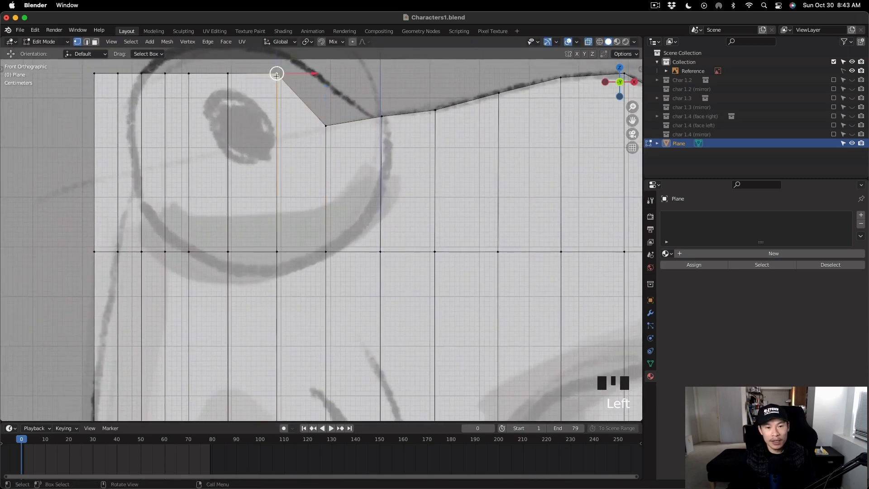
pyautogui.moveTo(276, 76); pyautogui.dragTo(276, 141)
pyautogui.click(227, 75)
pyautogui.moveTo(227, 74); pyautogui.dragTo(227, 150)
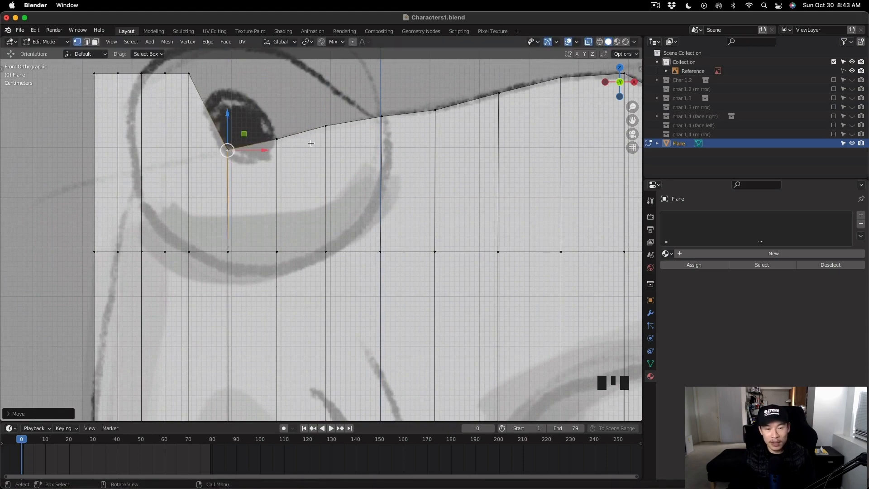
# Step: Fine-tune the lowered top-edge vertices over the eye and at the centre axis to smooth the slope
pyautogui.click(276, 139)
pyautogui.moveTo(277, 139); pyautogui.dragTo(277, 138)
pyautogui.scroll(-1, 398, 115)
pyautogui.click(385, 116)
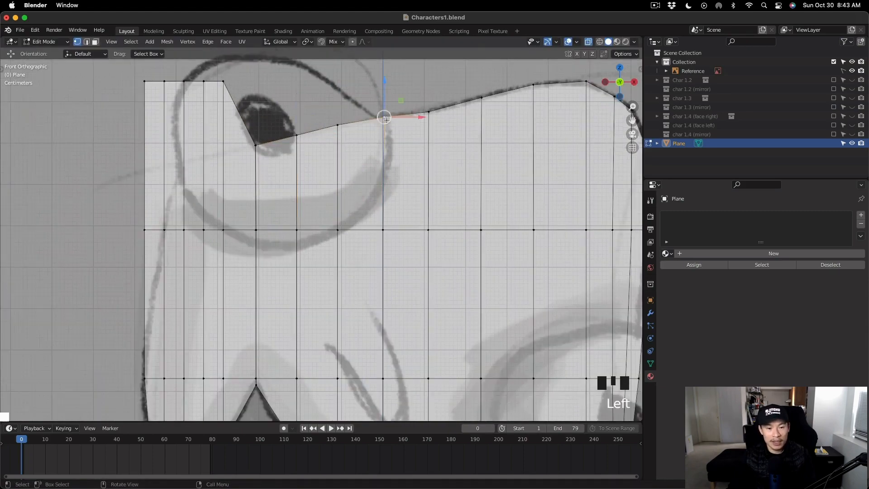
pyautogui.moveTo(384, 116); pyautogui.dragTo(382, 130)
pyautogui.scroll(-3, 387, 136)
pyautogui.scroll(2, 306, 132)
pyautogui.click(382, 128)
# Step: Lower the next three top-edge vertices left of the upper eye's pupil to continue the sloping sketched line
pyautogui.click(287, 93)
pyautogui.moveTo(287, 93); pyautogui.dragTo(272, 155)
pyautogui.click(270, 92)
pyautogui.click(254, 93)
pyautogui.moveTo(253, 109); pyautogui.dragTo(255, 168)
# Step: Move the last two vertices of the top edge down and inward to round the body's upper-left corner
pyautogui.click(238, 93)
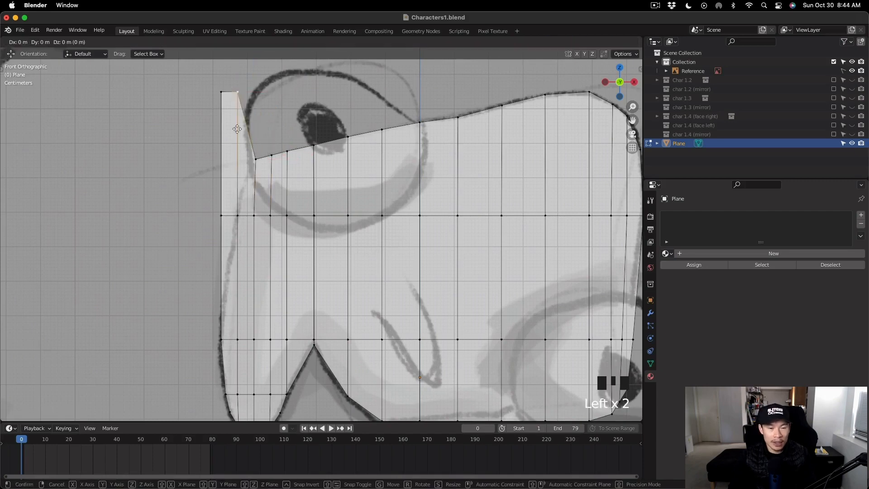
pyautogui.moveTo(238, 99); pyautogui.dragTo(247, 175)
pyautogui.click(221, 99)
pyautogui.moveTo(221, 101); pyautogui.dragTo(232, 204)
# Step: Lower the left end vertex of the upper horizontal loop onto the sketched left outline
pyautogui.moveTo(232, 203); pyautogui.dragTo(328, 151, button='middle')
pyautogui.scroll(-11, 330, 225)
pyautogui.scroll(9, 328, 243)
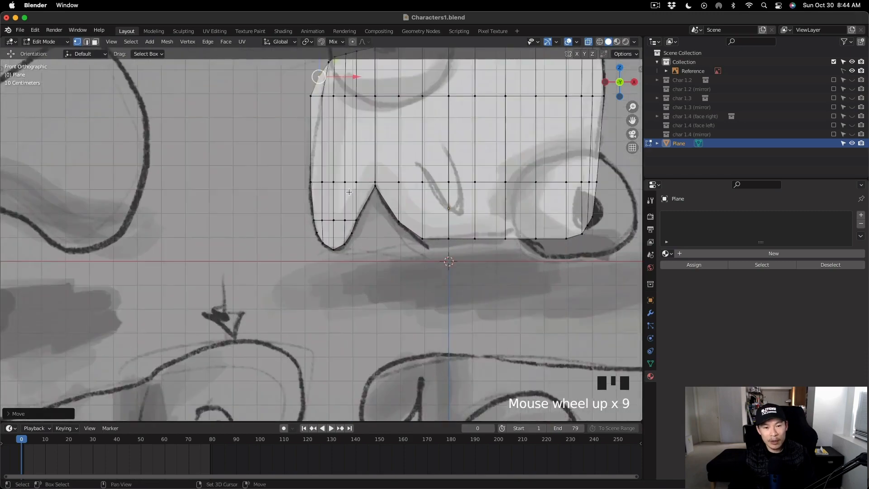
pyautogui.keyDown('shift'); pyautogui.moveTo(327, 243); pyautogui.dragTo(335, 272, button='middle'); pyautogui.keyUp('shift')
pyautogui.scroll(2, 342, 190)
pyautogui.scroll(3, 342, 190)
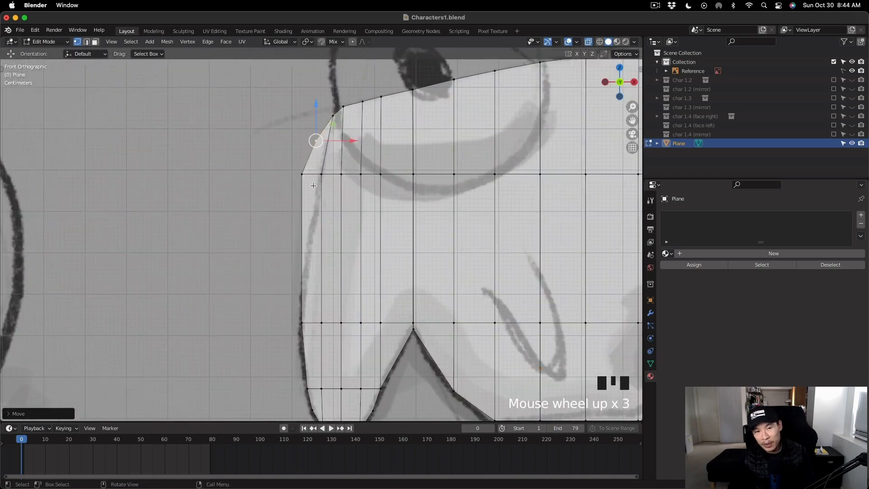
pyautogui.click(303, 174)
pyautogui.moveTo(302, 174); pyautogui.dragTo(311, 248)
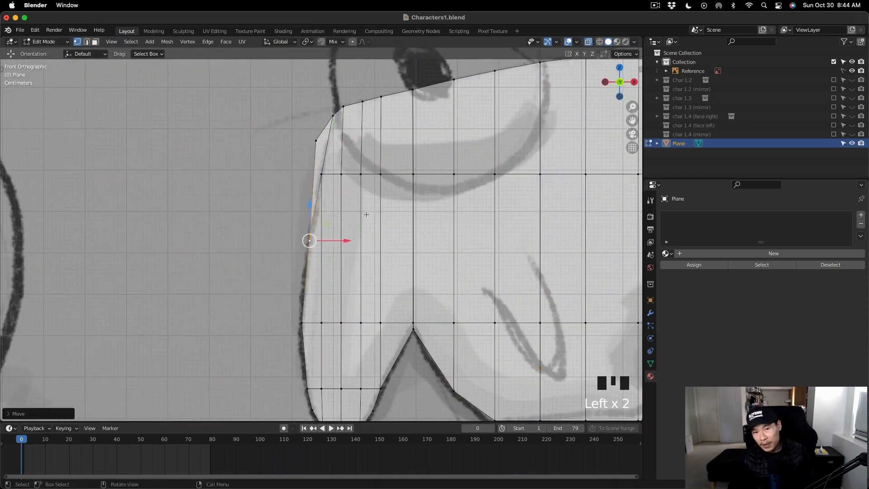
# Step: Dissolve the protruding outline vertex between the rounded upper-left corner and the lowered left-edge vertex
pyautogui.scroll(2, 356, 208)
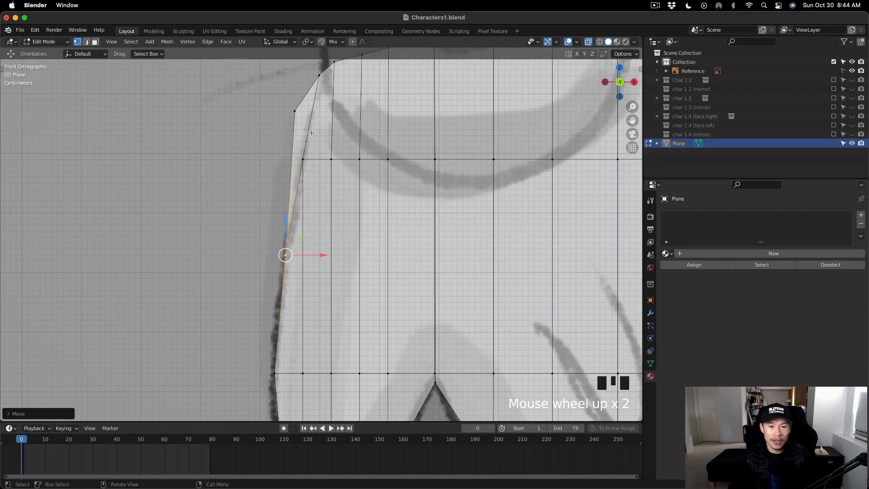
pyautogui.click(294, 110)
pyautogui.press('x')
pyautogui.click(297, 114)
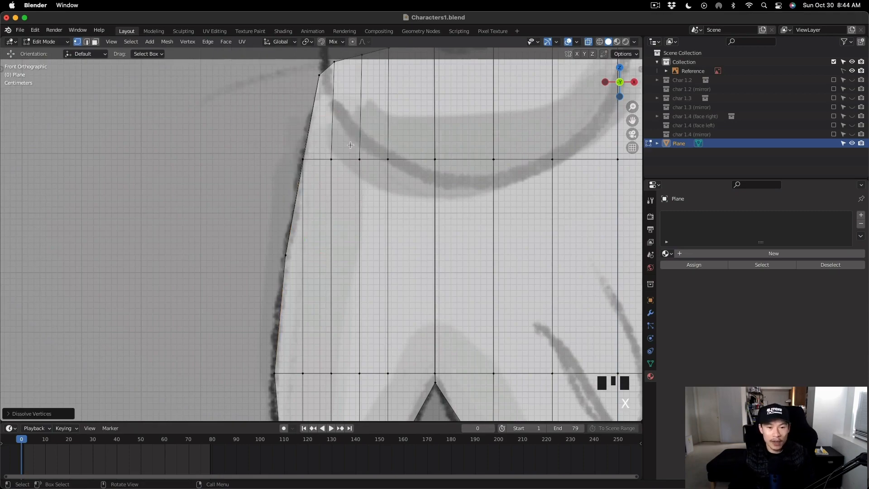
# Step: Try to reshape the upper-left outline by moving the corner vertex outward and adjusting the loop vertex below it
pyautogui.scroll(-5, 339, 136)
pyautogui.scroll(5, 339, 136)
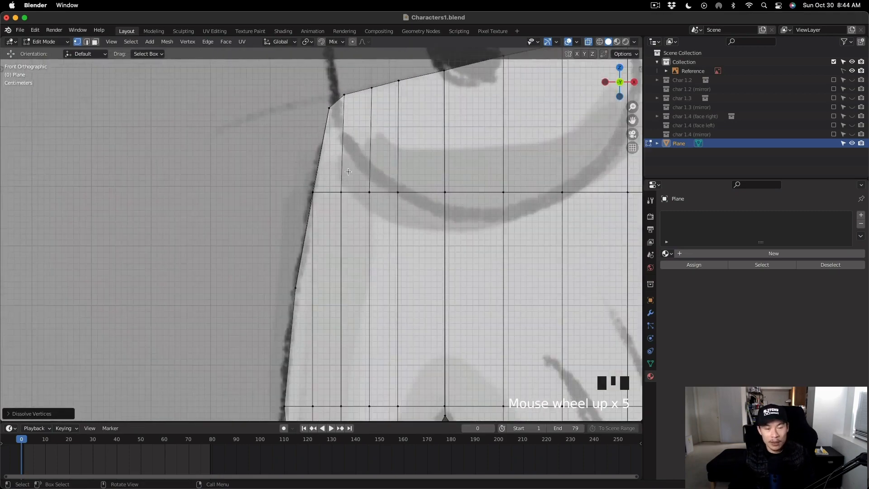
pyautogui.click(329, 110)
pyautogui.moveTo(330, 111); pyautogui.dragTo(304, 136)
pyautogui.click(313, 192)
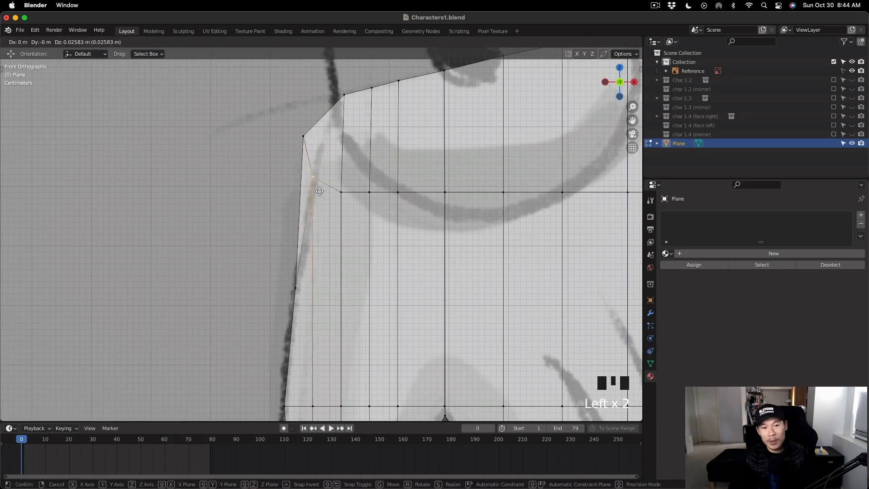
pyautogui.moveTo(321, 190); pyautogui.dragTo(359, 123)
pyautogui.scroll(-7, 335, 135)
pyautogui.scroll(7, 362, 129)
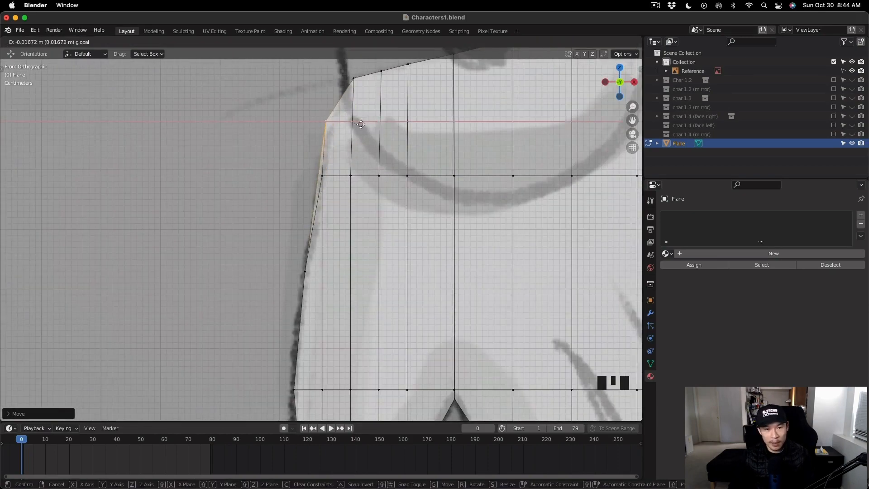
pyautogui.moveTo(361, 124); pyautogui.dragTo(362, 126)
# Step: Undo the upper-left vertex moves and the vertex dissolve
pyautogui.press('super+z')
pyautogui.press('super+z')
pyautogui.press('super+z')
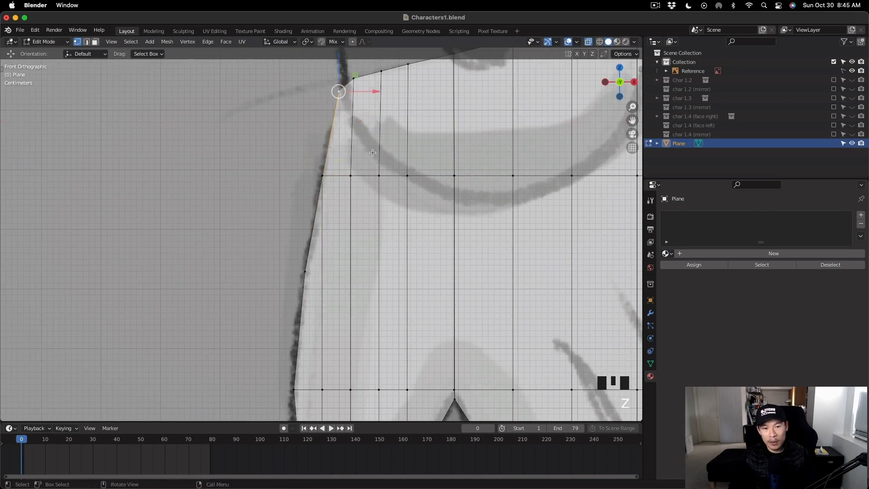
pyautogui.press('super+shift+z')
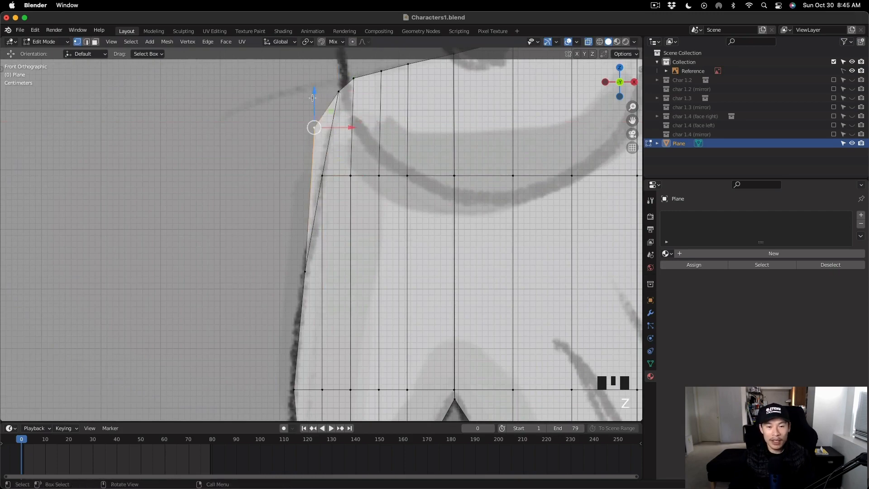
# Step: Lower the protruding outline vertex level with the upper horizontal loop and knife-cut an edge from the loop's end to it
pyautogui.moveTo(312, 98); pyautogui.dragTo(287, 146)
pyautogui.scroll(5, 295, 181)
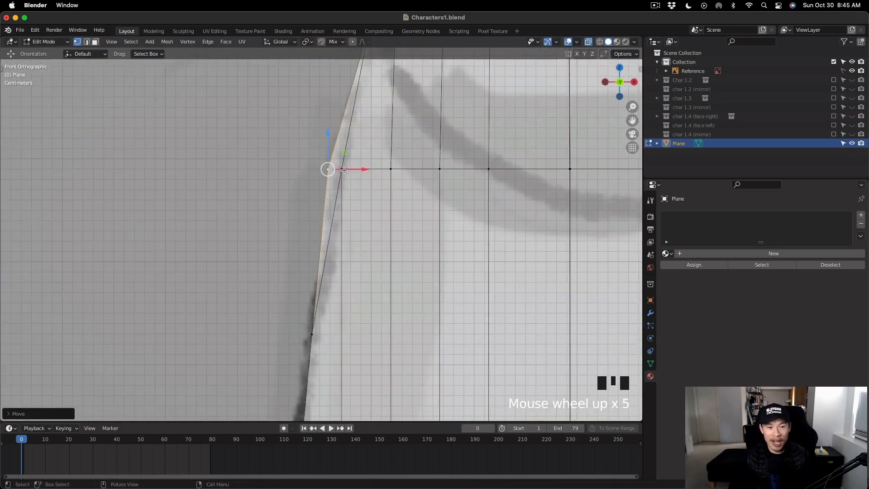
pyautogui.press('k')
pyautogui.click(331, 169)
pyautogui.press('Return')
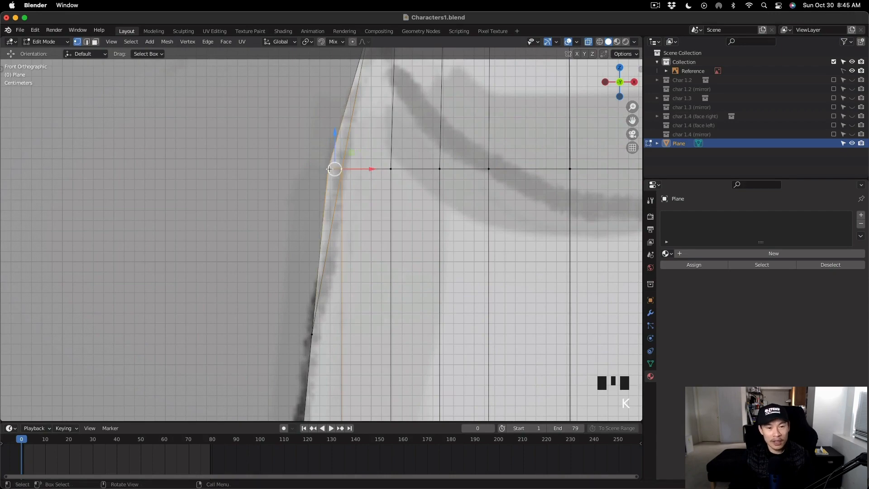
# Step: Dissolve the diagonal edge running from the upper loop's old end down to the left outline
pyautogui.scroll(-5, 393, 208)
pyautogui.click(381, 264)
pyautogui.keyDown('shift'); pyautogui.moveTo(380, 265); pyautogui.dragTo(392, 261, button='middle'); pyautogui.keyUp('shift')
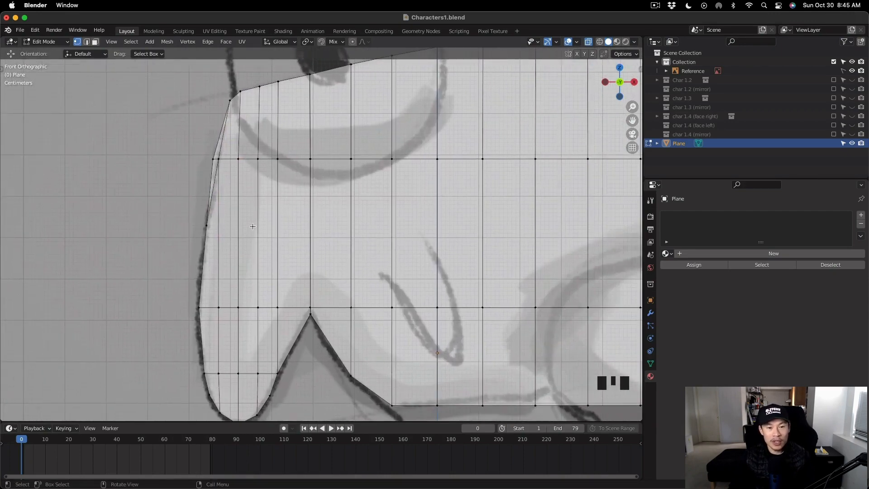
pyautogui.scroll(3, 225, 207)
pyautogui.press('2')
pyautogui.click(213, 171)
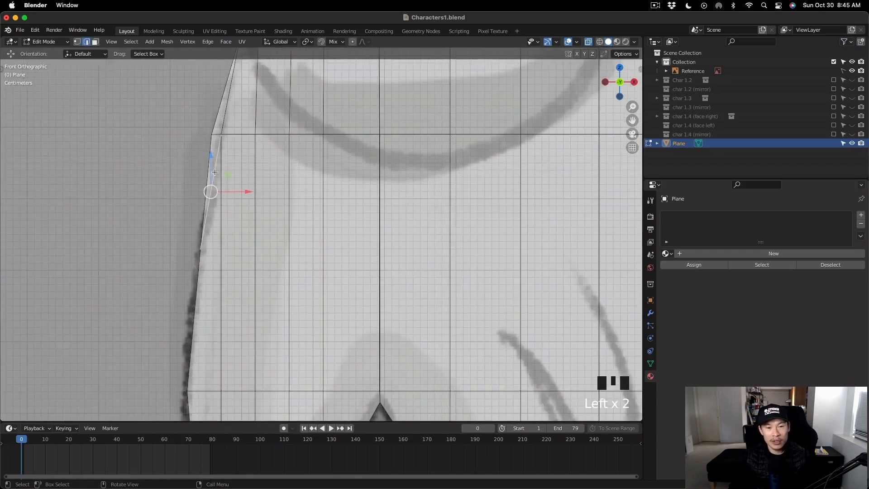
pyautogui.press('x')
pyautogui.click(192, 180)
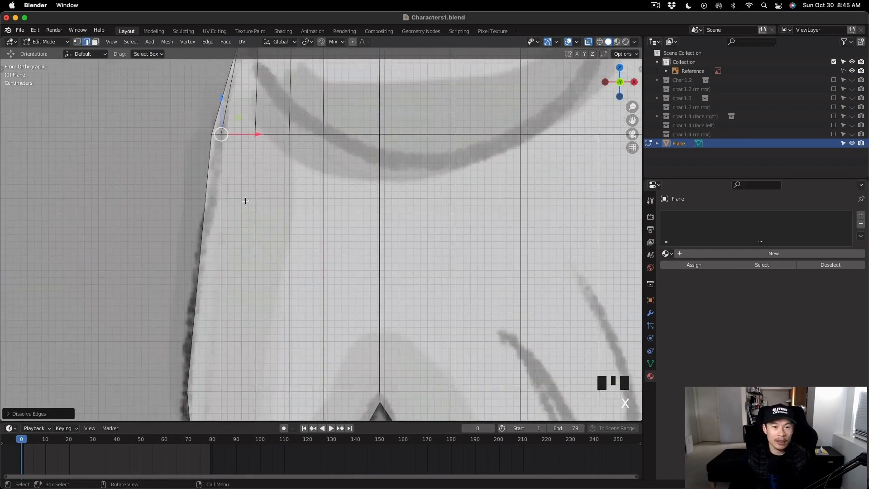
# Step: Check the shape in Object Mode and nudge the upper-loop vertex just inside the left outline slightly inward
pyautogui.scroll(-1, 257, 202)
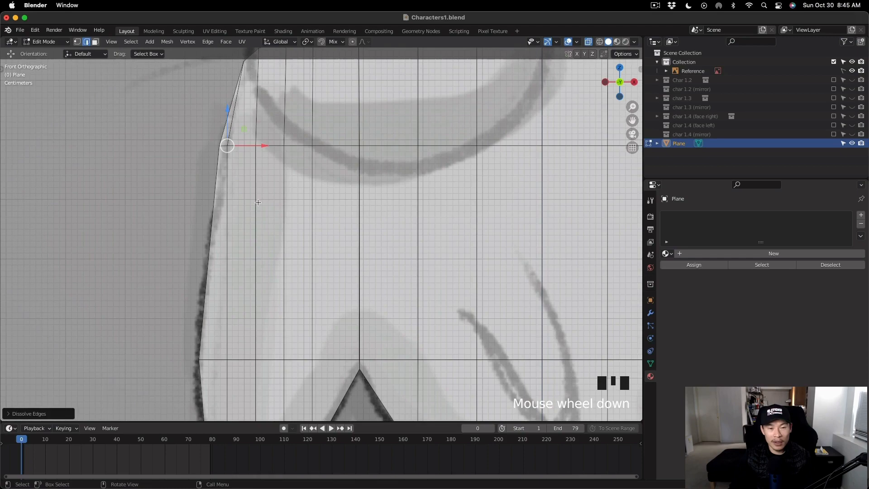
pyautogui.press('Tab')
pyautogui.press('Tab')
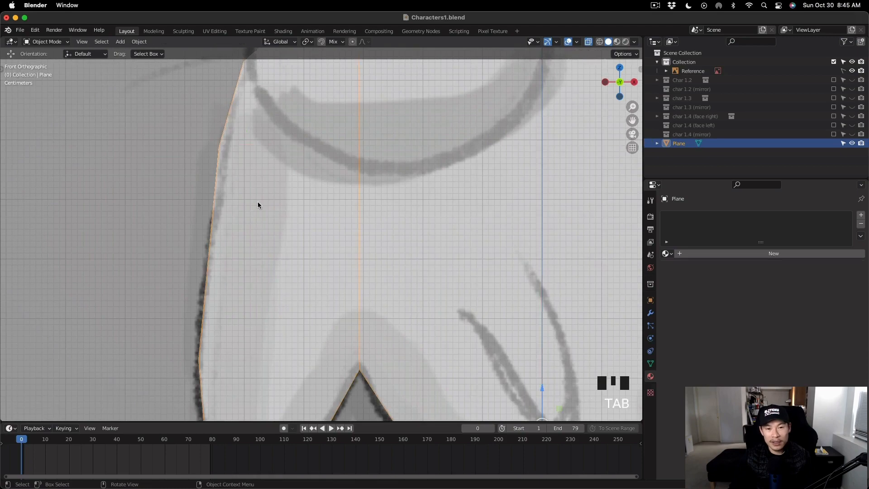
pyautogui.press('1')
pyautogui.scroll(-2, 270, 206)
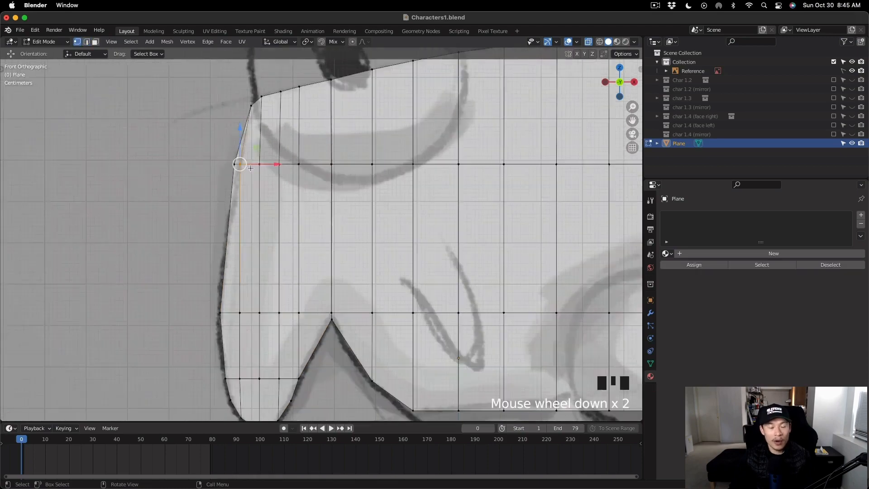
pyautogui.scroll(-2, 251, 168)
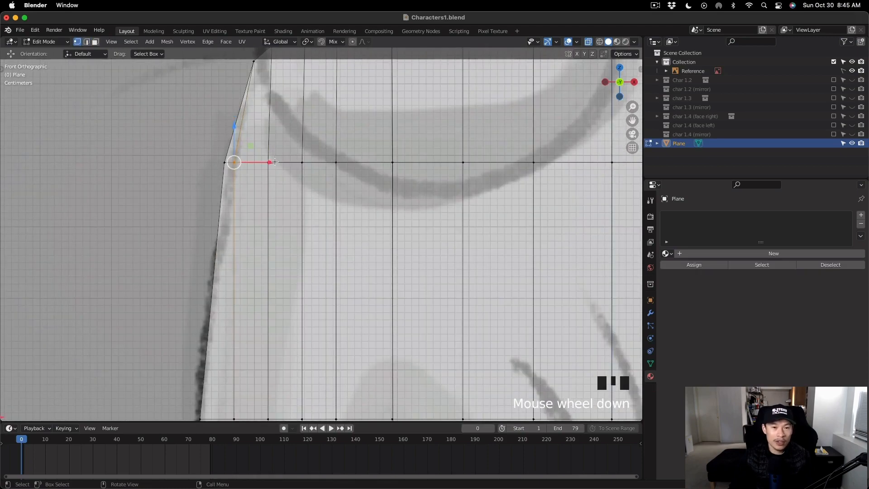
pyautogui.press('g')
pyautogui.click(275, 164)
pyautogui.scroll(-4, 275, 164)
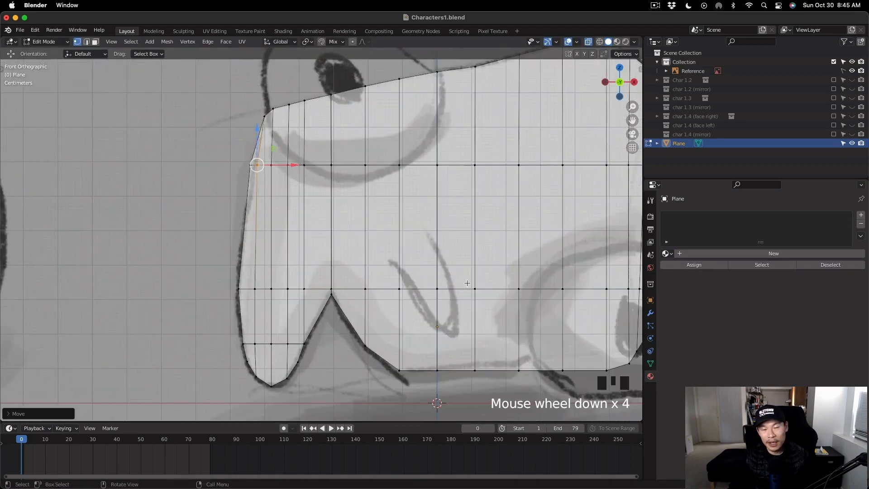
# Step: Adjust the top-edge vertex just right of the centre axis to sit on the sketched back line
pyautogui.scroll(-2, 282, 264)
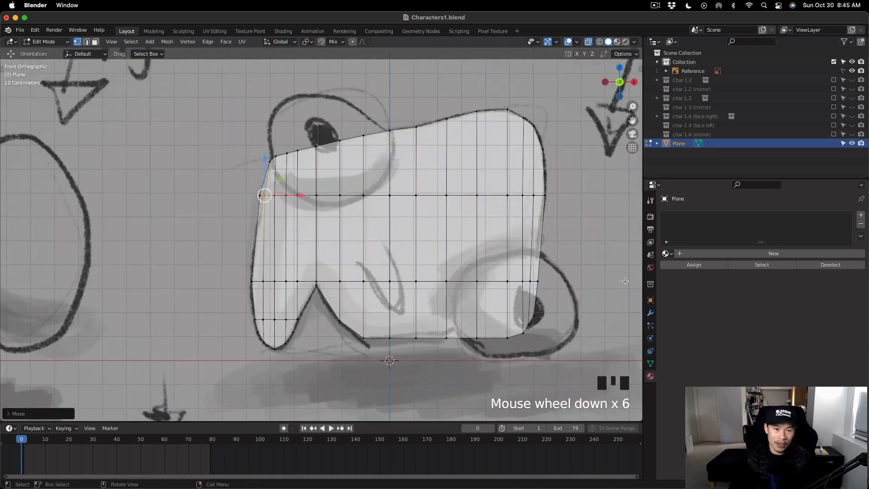
pyautogui.click(625, 281)
pyautogui.keyDown('shift'); pyautogui.moveTo(488, 140); pyautogui.dragTo(432, 137, button='middle'); pyautogui.keyUp('shift')
pyautogui.scroll(3, 395, 117)
pyautogui.click(341, 118)
pyautogui.moveTo(341, 109); pyautogui.dragTo(338, 96)
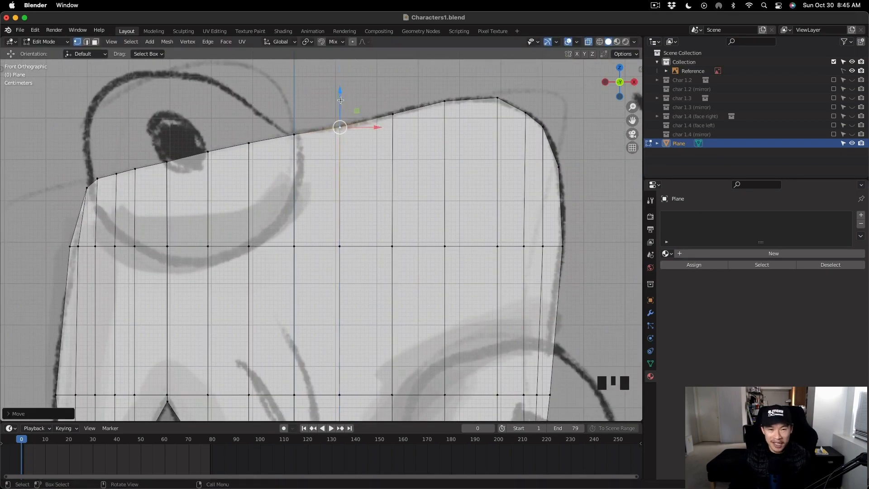
# Step: Select the whole flat mesh and extrude it about 0.14 m along its normal in the right side view
pyautogui.scroll(-5, 338, 96)
pyautogui.keyDown('shift'); pyautogui.moveTo(338, 97); pyautogui.dragTo(136, 148, button='middle'); pyautogui.keyUp('shift')
pyautogui.moveTo(136, 148); pyautogui.dragTo(233, 272)
pyautogui.moveTo(113, 130); pyautogui.dragTo(175, 195)
pyautogui.moveTo(175, 194); pyautogui.dragTo(254, 291, button='middle')
pyautogui.keyDown('alt'); pyautogui.middleClick(233, 217); pyautogui.keyUp('alt')
pyautogui.keyDown('alt'); pyautogui.moveTo(232, 217); pyautogui.dragTo(281, 231, button='middle'); pyautogui.keyUp('alt')
pyautogui.keyDown('alt'); pyautogui.scroll(-1, 281, 231); pyautogui.keyUp('alt')
pyautogui.scroll(10, 294, 218)
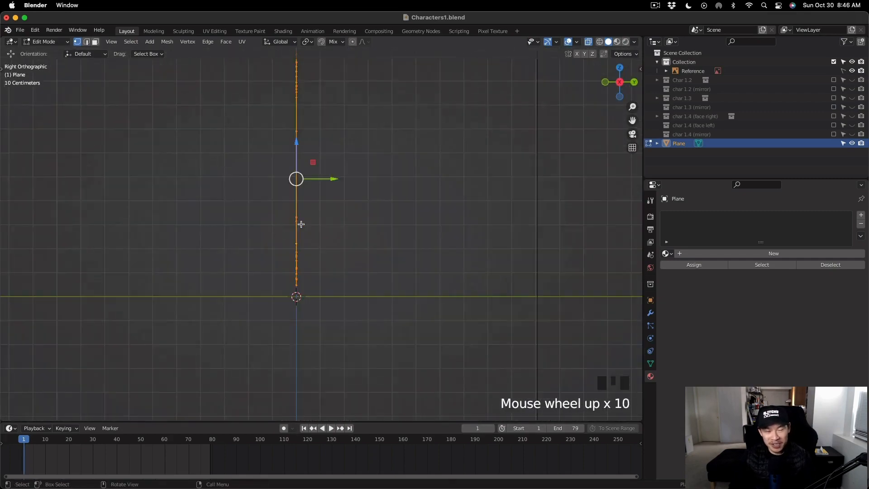
pyautogui.press('d')
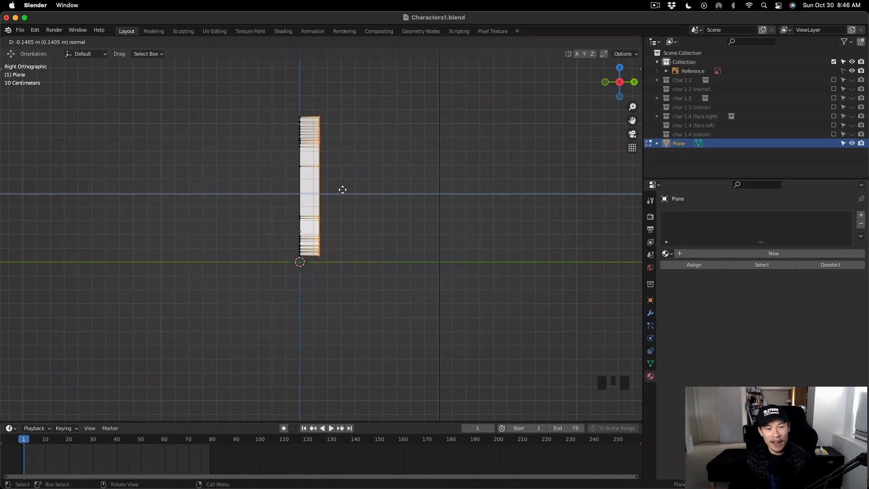
pyautogui.click(343, 190)
# Step: Examine the extruded side walls of the body from several angles
pyautogui.moveTo(351, 223); pyautogui.dragTo(384, 226, button='middle')
pyautogui.scroll(1, 384, 226)
pyautogui.scroll(-2, 344, 217)
pyautogui.scroll(4, 323, 221)
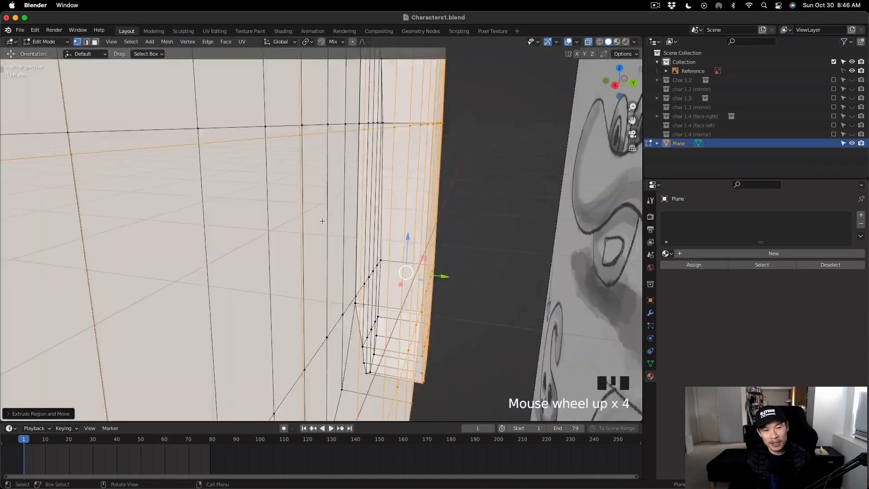
pyautogui.scroll(-2, 322, 221)
pyautogui.moveTo(322, 221); pyautogui.dragTo(344, 258, button='middle')
pyautogui.rightClick(344, 258)
pyautogui.moveTo(357, 226); pyautogui.dragTo(439, 238, button='middle')
# Step: Apply all transforms to the extruded plane in Object Mode and recentre its origin with Quick Origin
pyautogui.press('Tab')
pyautogui.press('n')
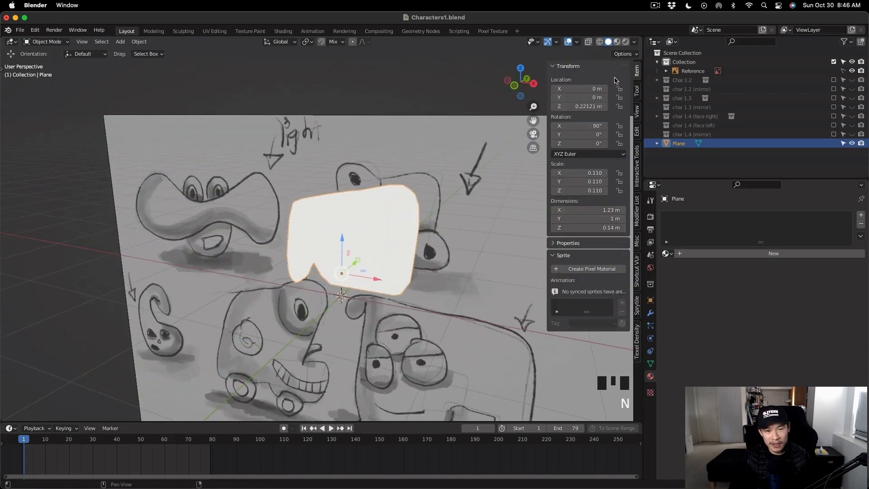
pyautogui.hotkey('ctrl', 'a')
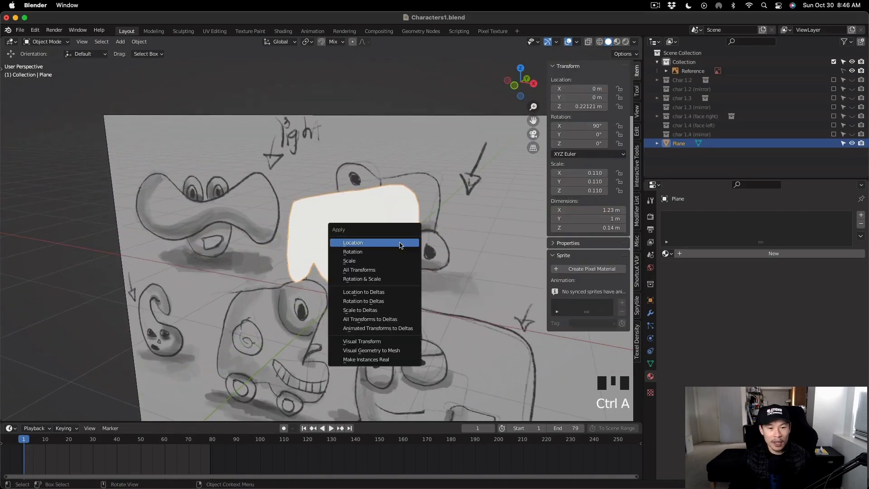
pyautogui.click(377, 270)
pyautogui.hotkey('alt', 'q')
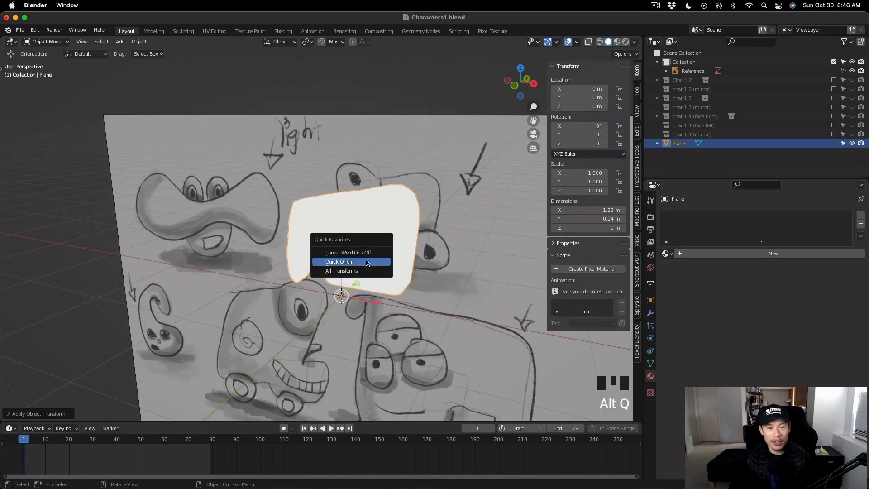
pyautogui.click(366, 262)
pyautogui.moveTo(397, 257); pyautogui.dragTo(664, 312, button='middle')
# Step: Move the object into a new collection named "char 1.5" and rename the object Body
pyautogui.press('Tab')
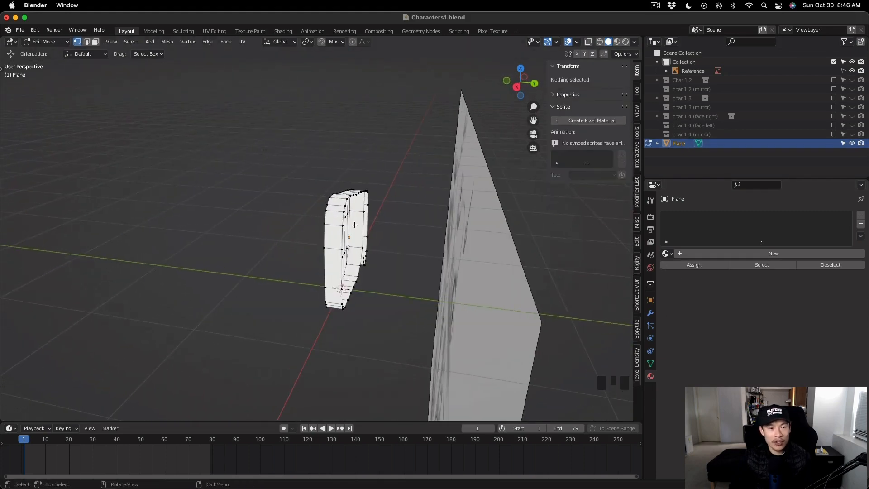
pyautogui.press('m')
pyautogui.press('Tab')
pyautogui.press('m')
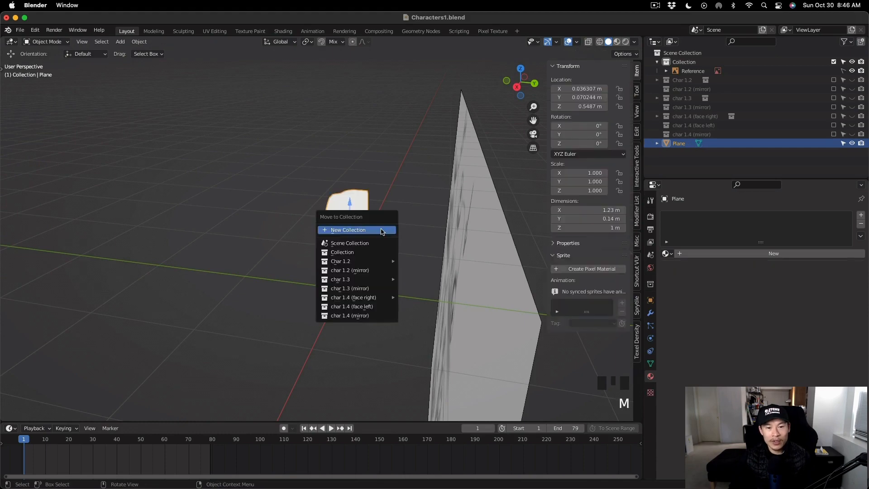
pyautogui.click(378, 230)
pyautogui.write('char 1.5')
pyautogui.click(383, 261)
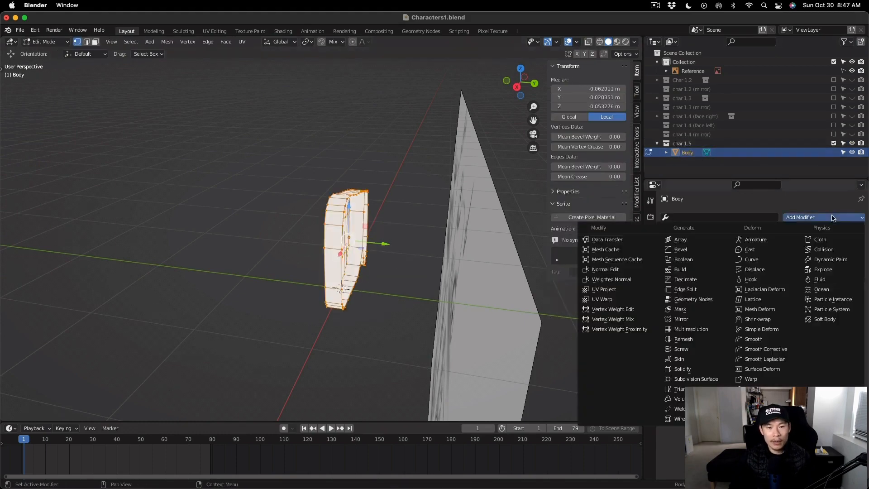
# Step: Add a Mirror modifier to Body on the Y axis only and shift the mesh along Y off the mirror plane
pyautogui.click(681, 319)
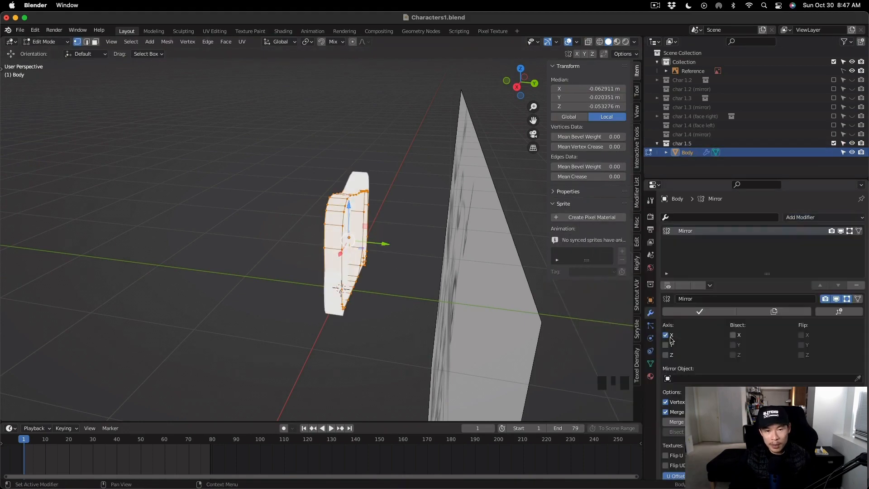
pyautogui.moveTo(385, 245); pyautogui.dragTo(380, 245)
pyautogui.moveTo(380, 245); pyautogui.dragTo(379, 244, button='middle')
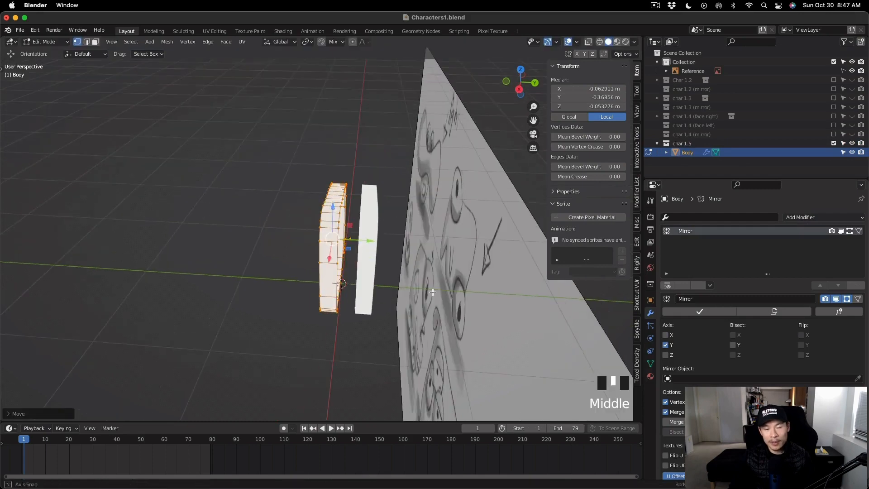
# Step: Move the whole mesh back along Y until the two mirrored halves of Body almost meet
pyautogui.moveTo(378, 243); pyautogui.dragTo(379, 246)
pyautogui.moveTo(379, 246); pyautogui.dragTo(369, 308, button='middle')
pyautogui.moveTo(370, 308); pyautogui.dragTo(378, 241)
pyautogui.click(379, 241)
# Step: With X-ray on in the side view, box-select the vertices along Body's inner side and move them along Y onto the mirror plane at 0 m
pyautogui.moveTo(345, 174); pyautogui.dragTo(377, 338)
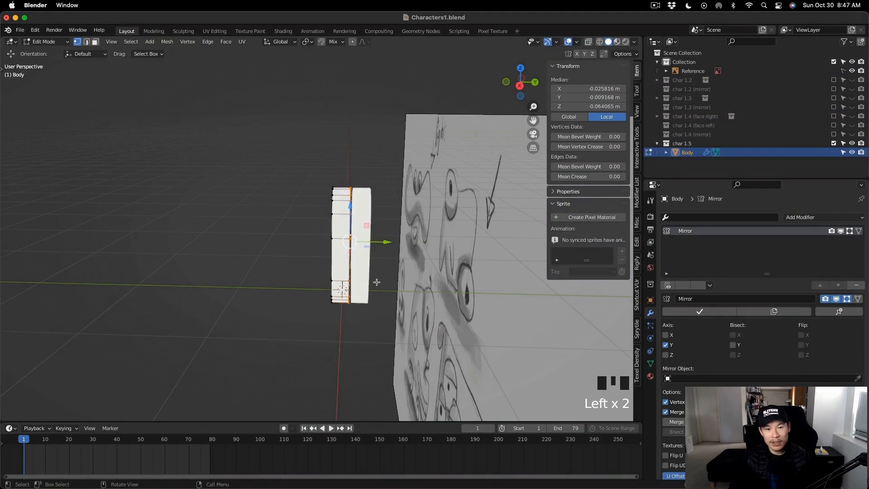
pyautogui.hotkey('alt', 'z')
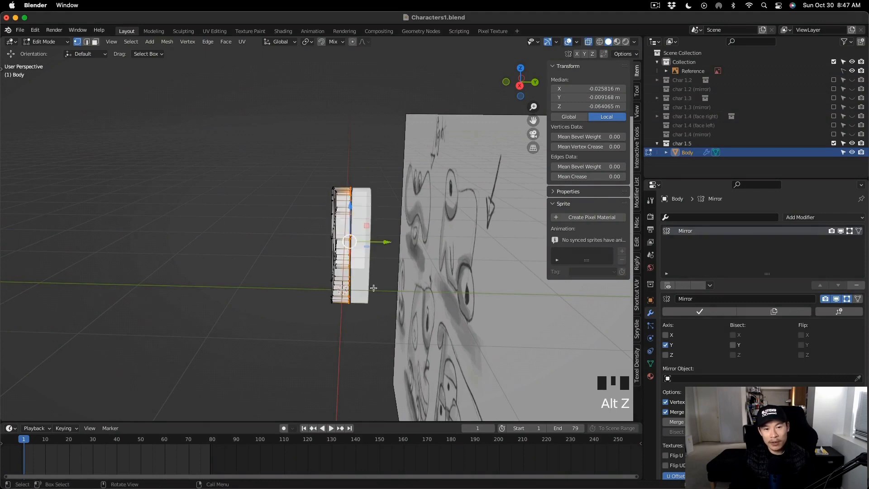
pyautogui.keyDown('alt'); pyautogui.moveTo(387, 270); pyautogui.dragTo(392, 355, button='middle'); pyautogui.keyUp('alt')
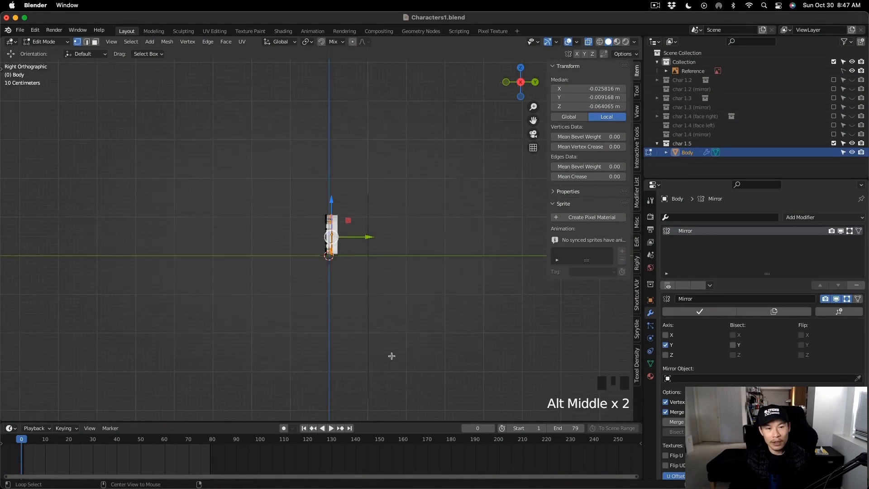
pyautogui.keyDown('alt'); pyautogui.scroll(-2, 330, 187); pyautogui.keyUp('alt')
pyautogui.scroll(6, 328, 195)
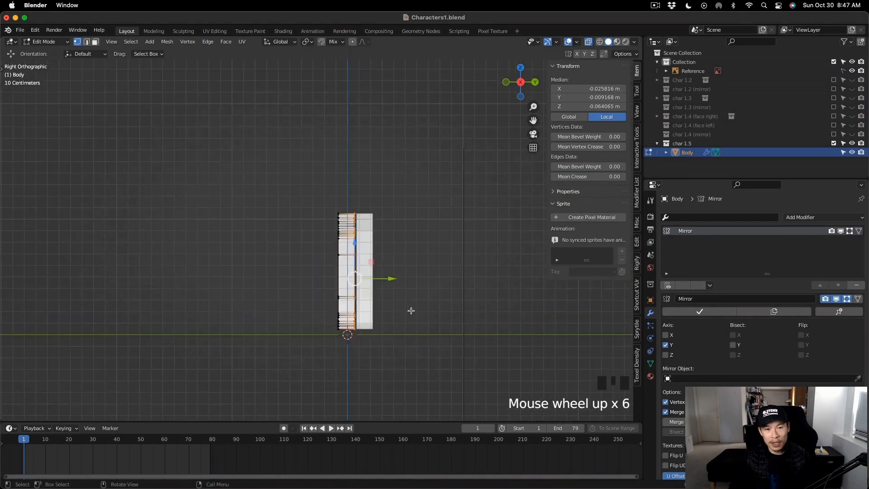
pyautogui.keyDown('shift'); pyautogui.moveTo(411, 311); pyautogui.dragTo(354, 249, button='middle'); pyautogui.keyUp('shift')
pyautogui.scroll(3, 353, 250)
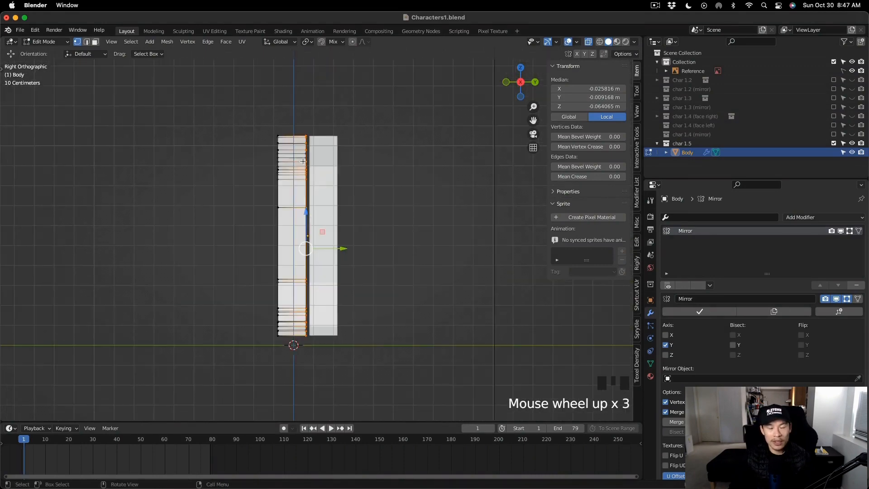
pyautogui.moveTo(301, 118); pyautogui.dragTo(363, 354)
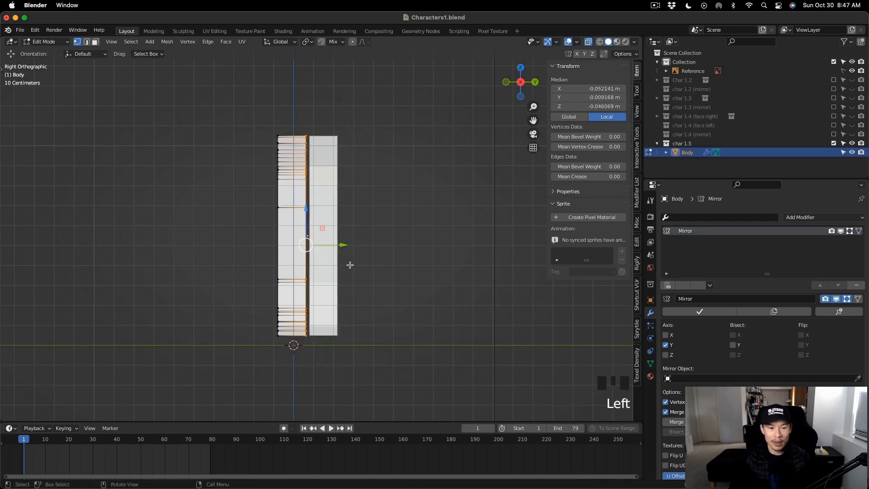
pyautogui.click(340, 244)
pyautogui.click(369, 254)
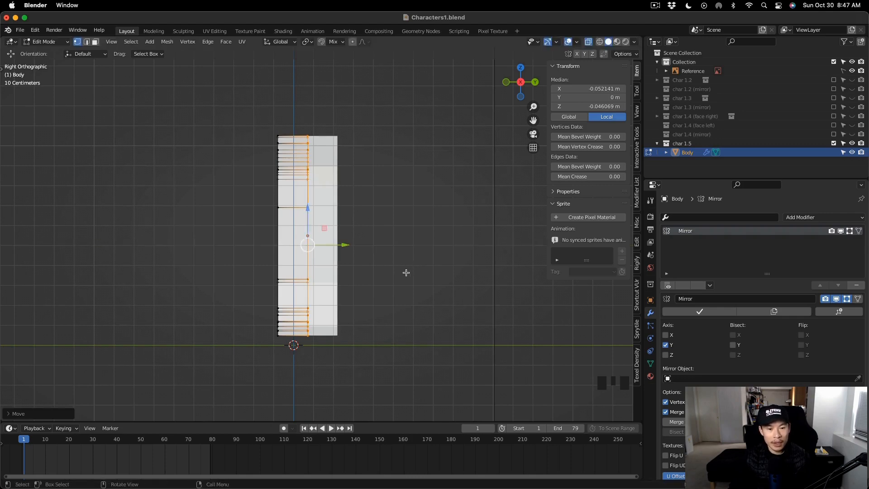
# Step: Leave Edit Mode and set the solid viewport lighting to Studio
pyautogui.press('Tab')
pyautogui.scroll(-3, 401, 271)
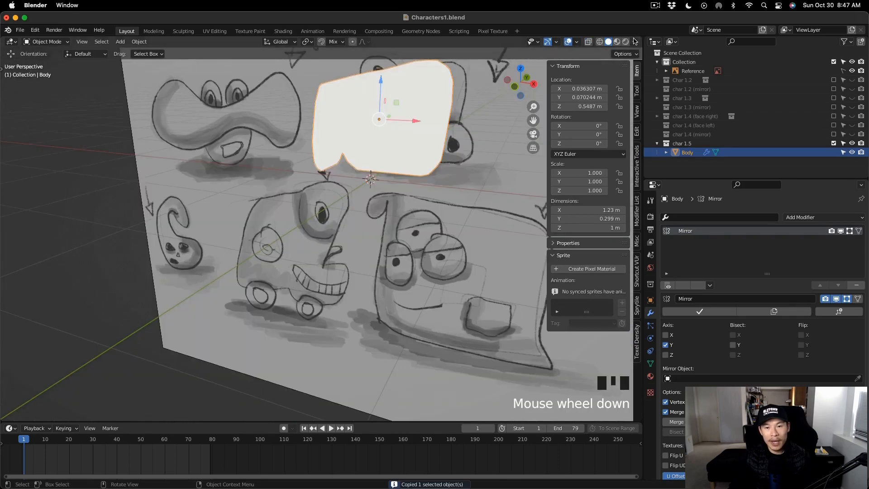
pyautogui.click(634, 42)
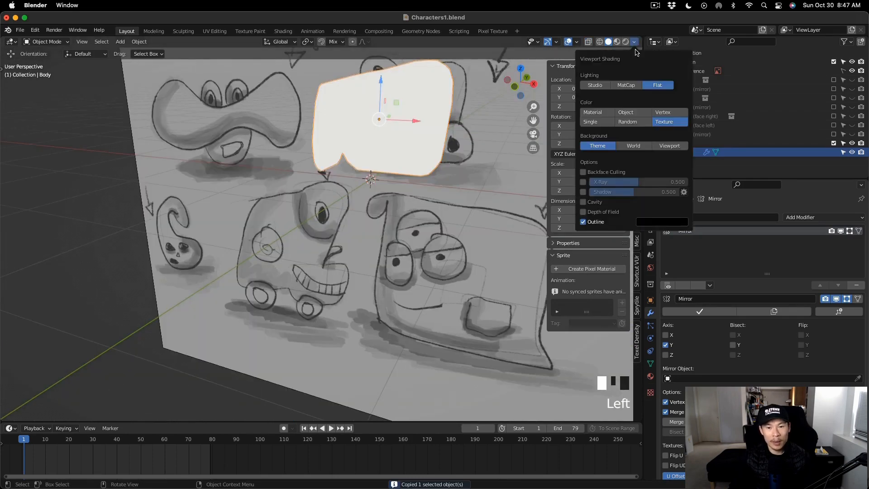
pyautogui.click(596, 85)
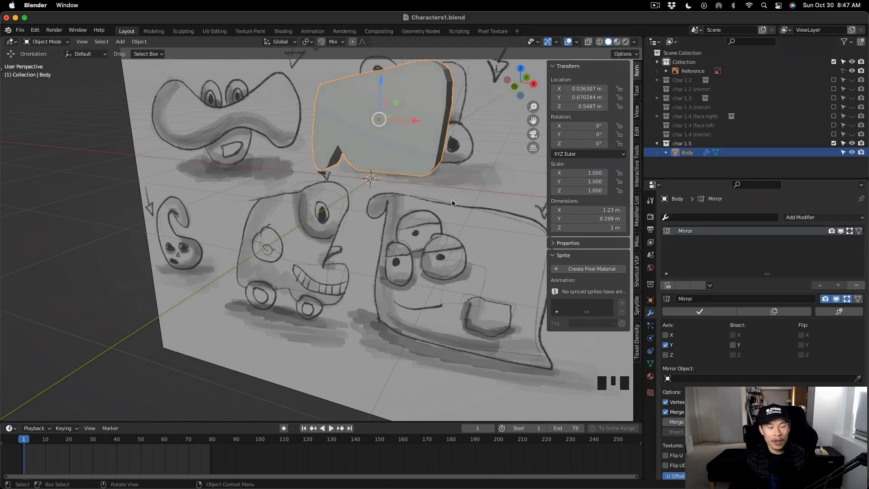
# Step: Select the leftmost vertical edge column on Body's front face and move it 0.05 m outward along Y
pyautogui.press('Tab')
pyautogui.scroll(6, 439, 214)
pyautogui.scroll(1, 362, 215)
pyautogui.scroll(2, 358, 214)
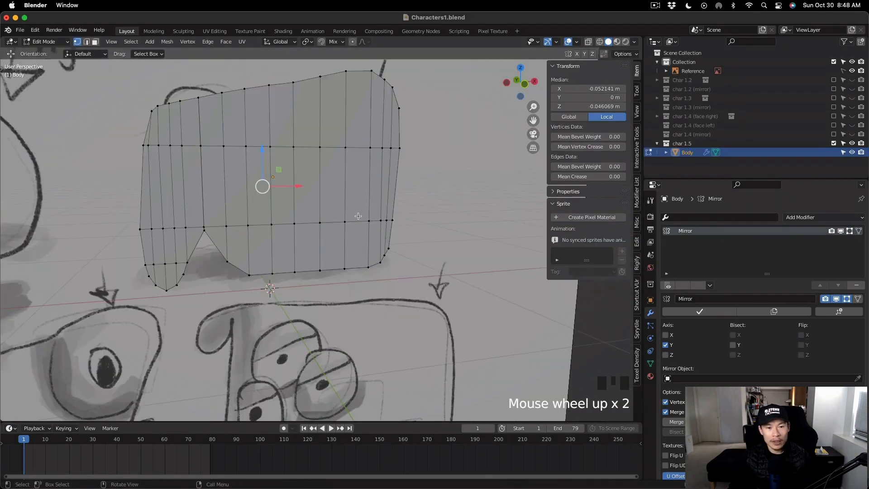
pyautogui.moveTo(357, 213); pyautogui.dragTo(174, 225, button='middle')
pyautogui.keyDown('ctrl'); pyautogui.click(180, 271); pyautogui.keyUp('ctrl')
pyautogui.click(181, 275)
pyautogui.scroll(-2, 186, 164)
pyautogui.moveTo(174, 225); pyautogui.dragTo(162, 223)
pyautogui.write('05')
pyautogui.press('Return')
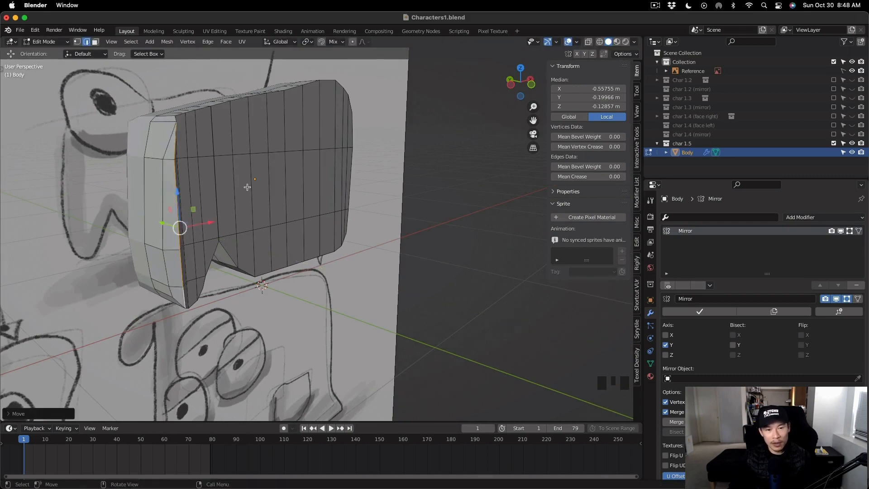
# Step: Select the second vertical edge column from the left on the front face and move it outward along Y
pyautogui.moveTo(247, 187); pyautogui.dragTo(218, 181, button='middle')
pyautogui.click(185, 149)
pyautogui.keyDown('ctrl'); pyautogui.click(192, 239); pyautogui.keyUp('ctrl')
pyautogui.moveTo(192, 239); pyautogui.dragTo(183, 226, button='middle')
pyautogui.moveTo(183, 227); pyautogui.dragTo(181, 226)
pyautogui.press('Return')
# Step: Select the third vertical edge column of the front face, down to the leg's end, and move it outward along Y
pyautogui.moveTo(181, 227); pyautogui.dragTo(255, 232, button='middle')
pyautogui.click(235, 157)
pyautogui.keyDown('ctrl'); pyautogui.click(237, 312); pyautogui.keyUp('ctrl')
pyautogui.scroll(2, 279, 308)
pyautogui.moveTo(279, 308); pyautogui.dragTo(294, 308, button='middle')
pyautogui.moveTo(201, 226); pyautogui.dragTo(211, 230)
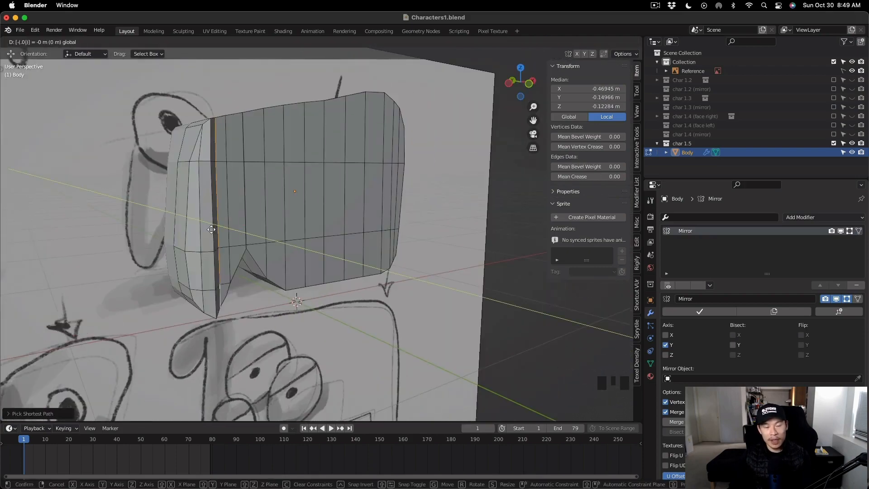
pyautogui.press('Return')
# Step: Select the fourth vertical edge column of the front face and pull it outward along Y
pyautogui.moveTo(215, 233)
pyautogui.mouseDown(button='middle')
pyautogui.moveTo(336, 268)
pyautogui.moveTo(226, 240)
pyautogui.mouseUp(button='middle')
pyautogui.click(232, 137)
pyautogui.keyDown('ctrl'); pyautogui.click(234, 299); pyautogui.keyUp('ctrl')
pyautogui.moveTo(240, 281); pyautogui.dragTo(294, 272, button='middle')
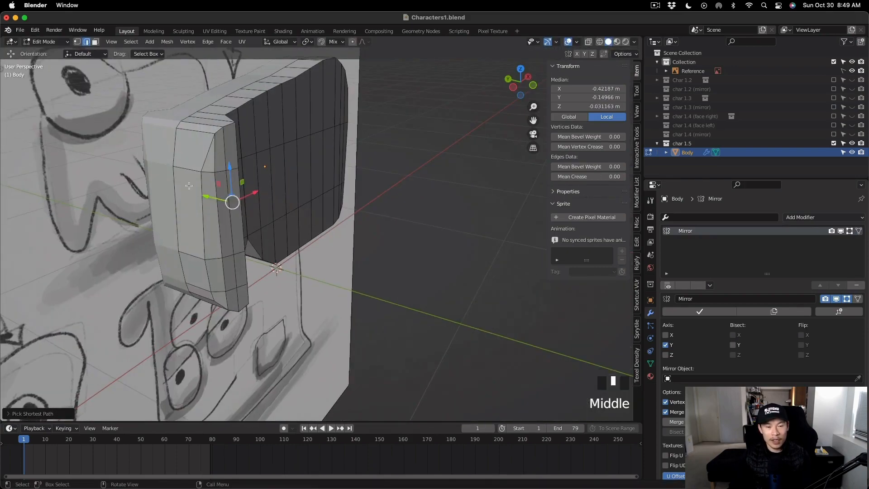
pyautogui.moveTo(208, 197); pyautogui.dragTo(220, 204)
# Step: Select the fifth vertical edge column, above the notch, move it 0.13 m outward along Y, and switch to vertex selection
pyautogui.moveTo(245, 218); pyautogui.dragTo(167, 208, button='middle')
pyautogui.click(255, 298)
pyautogui.moveTo(255, 312); pyautogui.dragTo(271, 253, button='middle')
pyautogui.click(273, 133)
pyautogui.keyDown('ctrl'); pyautogui.click(271, 217); pyautogui.keyUp('ctrl')
pyautogui.scroll(3, 270, 227)
pyautogui.keyDown('shift'); pyautogui.click(266, 113); pyautogui.keyUp('shift')
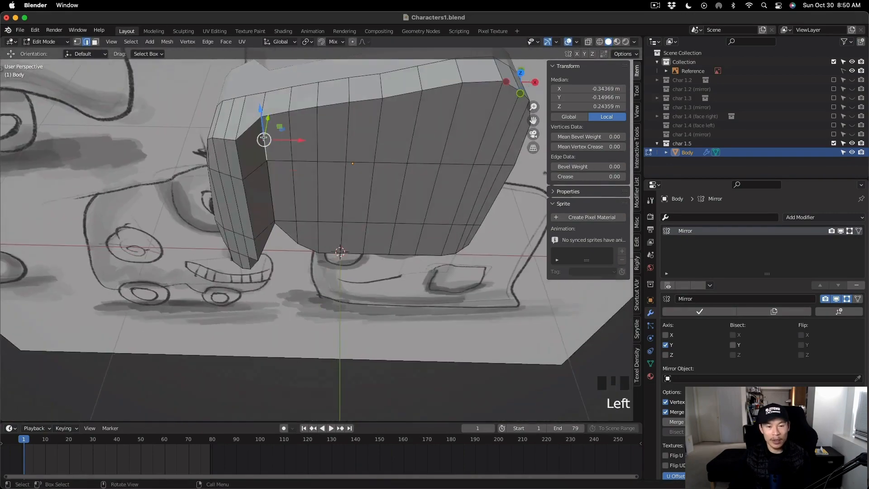
pyautogui.moveTo(267, 208); pyautogui.dragTo(248, 156, button='middle')
pyautogui.scroll(3, 194, 189)
pyautogui.keyDown('shift'); pyautogui.click(245, 147); pyautogui.keyUp('shift')
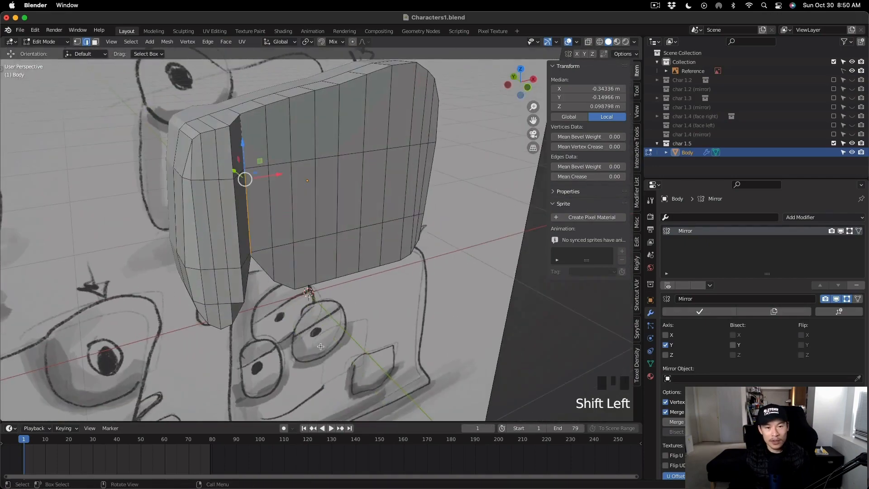
pyautogui.moveTo(234, 170); pyautogui.dragTo(236, 177)
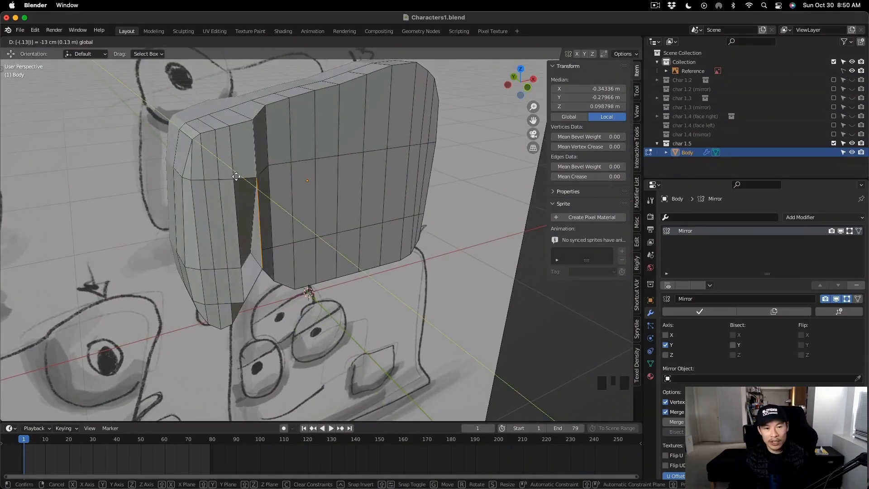
pyautogui.press('Return')
pyautogui.moveTo(305, 223); pyautogui.dragTo(242, 274, button='middle')
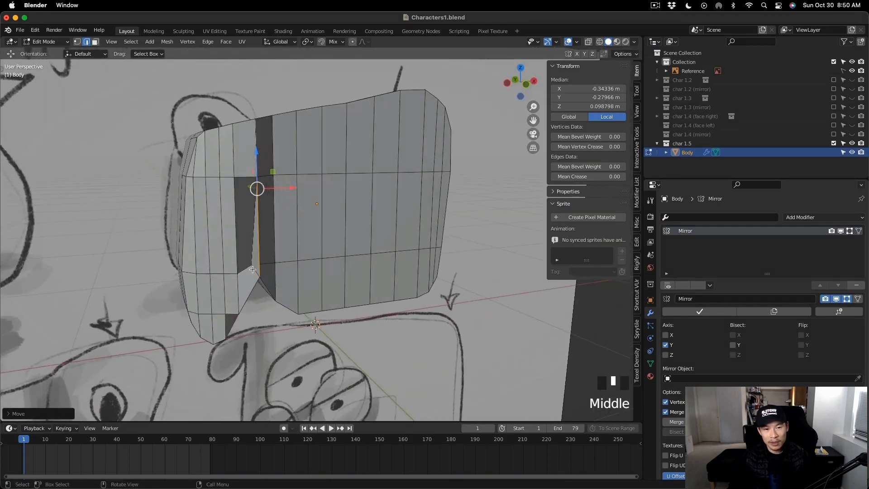
pyautogui.press('1')
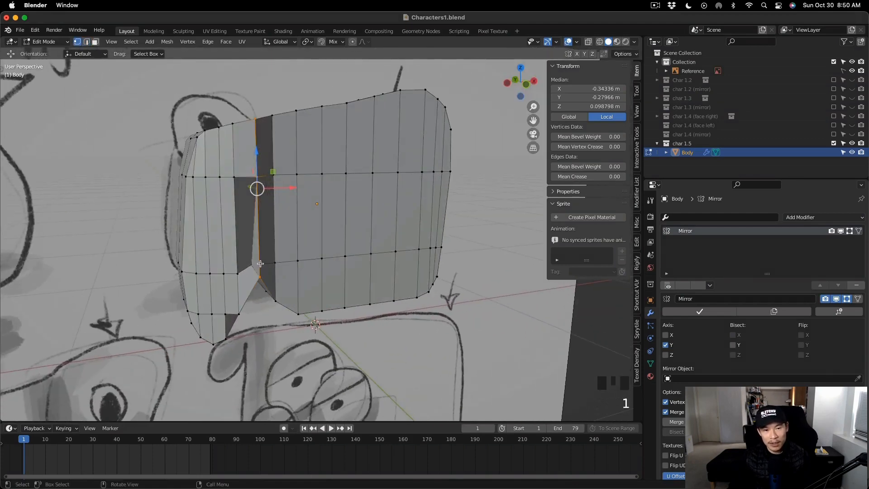
# Step: Try to line up the leg's loose vertex at the notch with the raised column by moving it along Y
pyautogui.scroll(5, 258, 262)
pyautogui.scroll(-5, 258, 261)
pyautogui.click(257, 272)
pyautogui.moveTo(258, 271); pyautogui.dragTo(249, 260, button='middle')
pyautogui.moveTo(242, 258); pyautogui.dragTo(264, 271)
pyautogui.moveTo(264, 271); pyautogui.dragTo(220, 254, button='middle')
pyautogui.scroll(2, 235, 263)
pyautogui.scroll(-2, 254, 270)
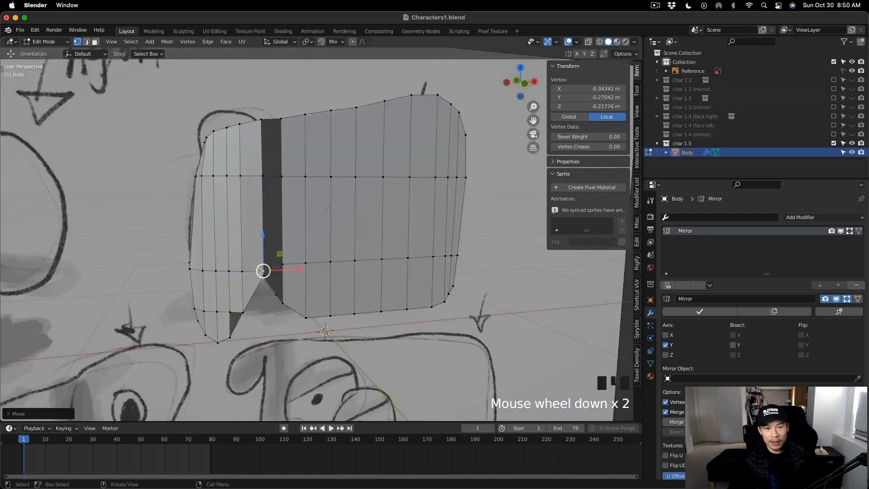
pyautogui.moveTo(263, 271)
pyautogui.mouseDown(button='middle')
pyautogui.moveTo(294, 282)
pyautogui.moveTo(256, 268)
pyautogui.mouseUp(button='middle')
pyautogui.moveTo(247, 266); pyautogui.dragTo(238, 258)
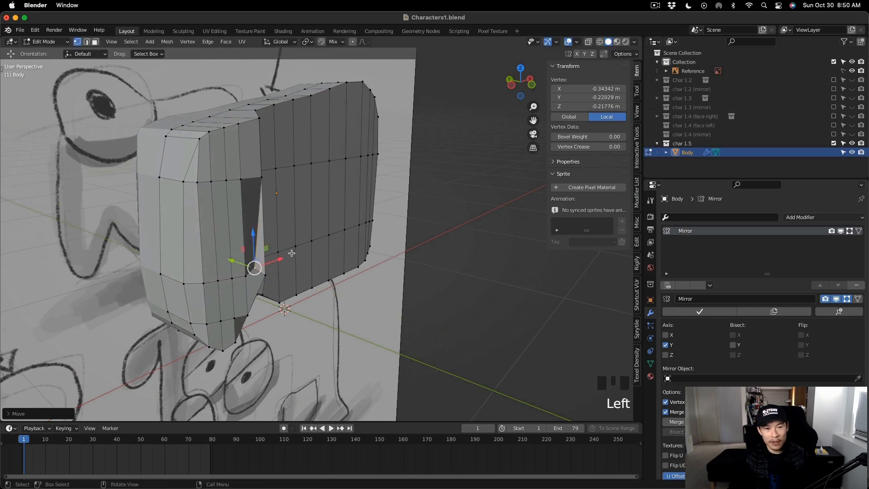
# Step: Turn on Target Weld and weld the leg's loose vertex at the notch onto the lower end of the raised column
pyautogui.press('Tab')
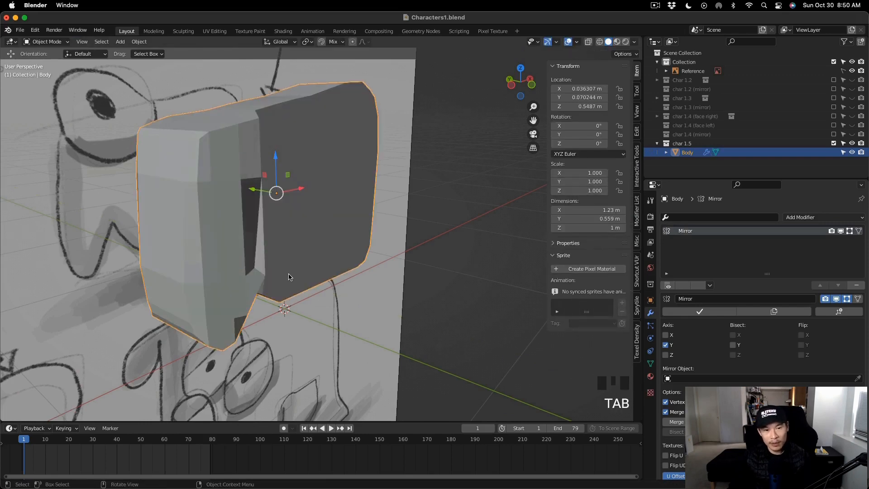
pyautogui.hotkey('alt', 'q')
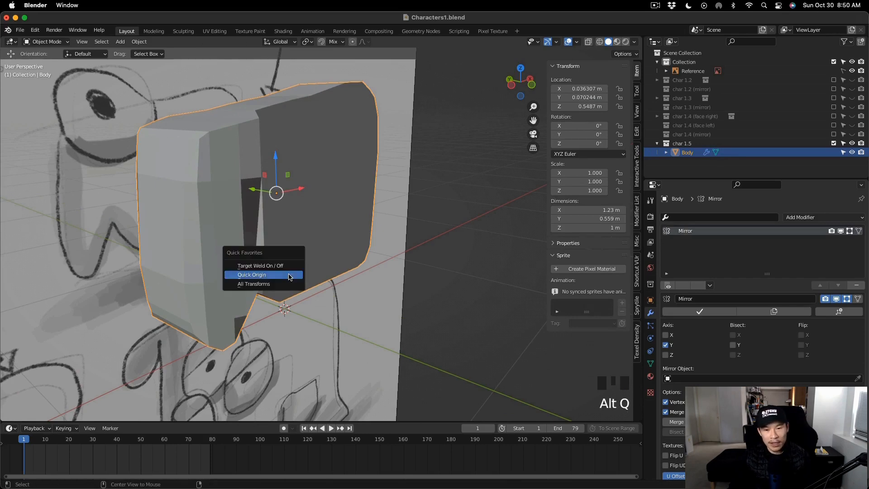
pyautogui.click(284, 274)
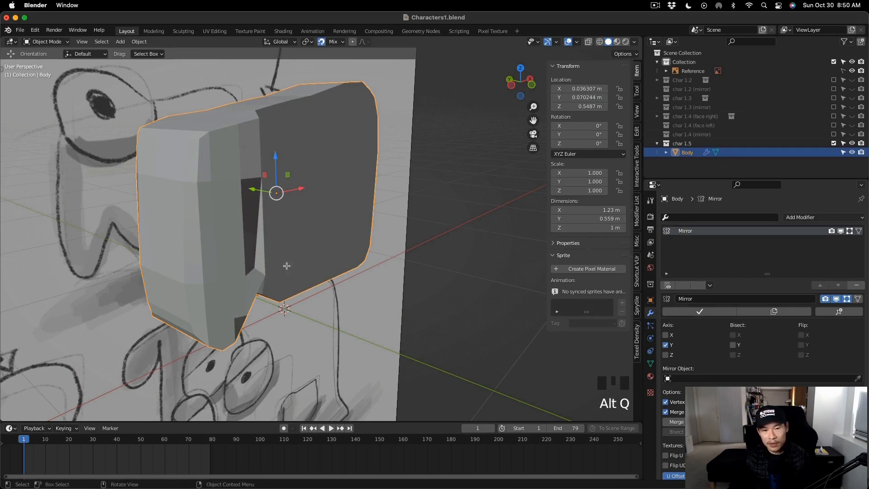
pyautogui.press('Tab')
pyautogui.moveTo(251, 265); pyautogui.dragTo(266, 273)
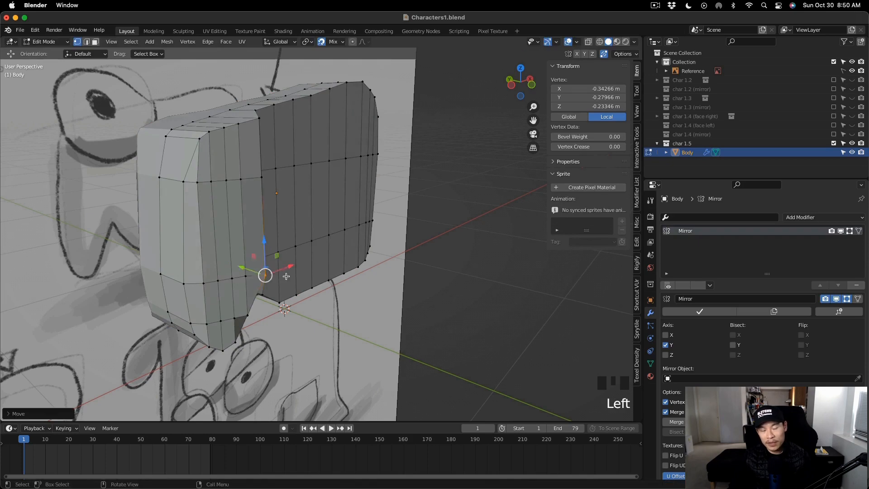
pyautogui.moveTo(266, 273); pyautogui.dragTo(244, 254, button='middle')
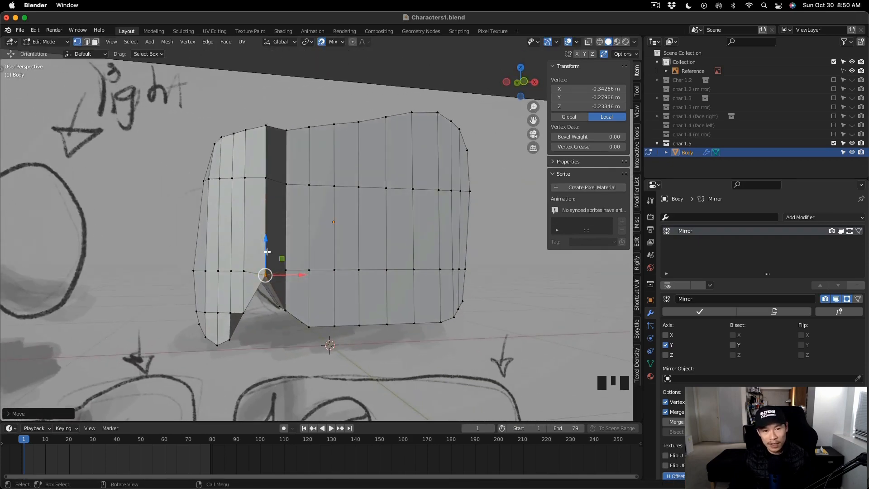
# Step: Turn off Target Weld and raise the welded notch vertex along Z to about -0.211 m in local coordinates
pyautogui.press('Tab')
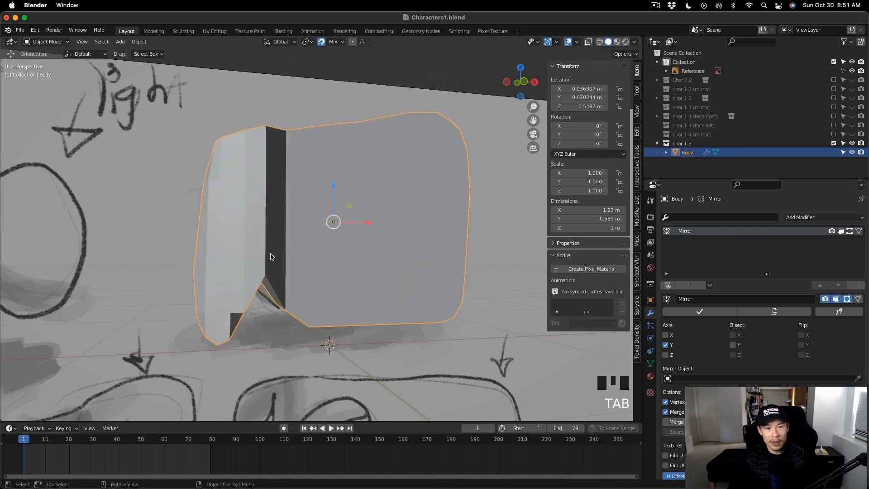
pyautogui.hotkey('alt', 'q')
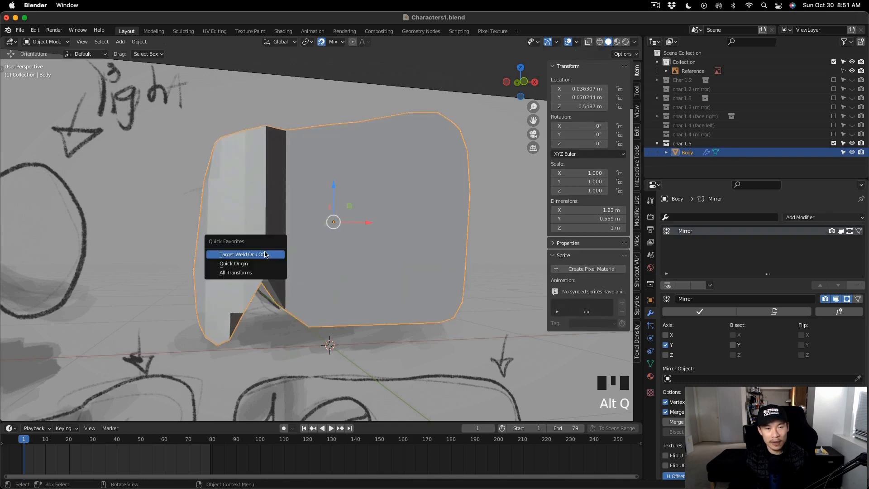
pyautogui.click(265, 254)
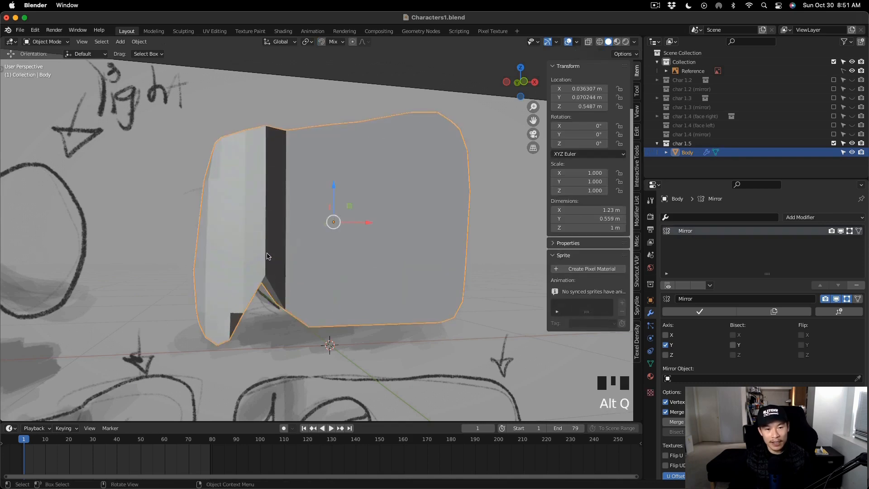
pyautogui.press('Tab')
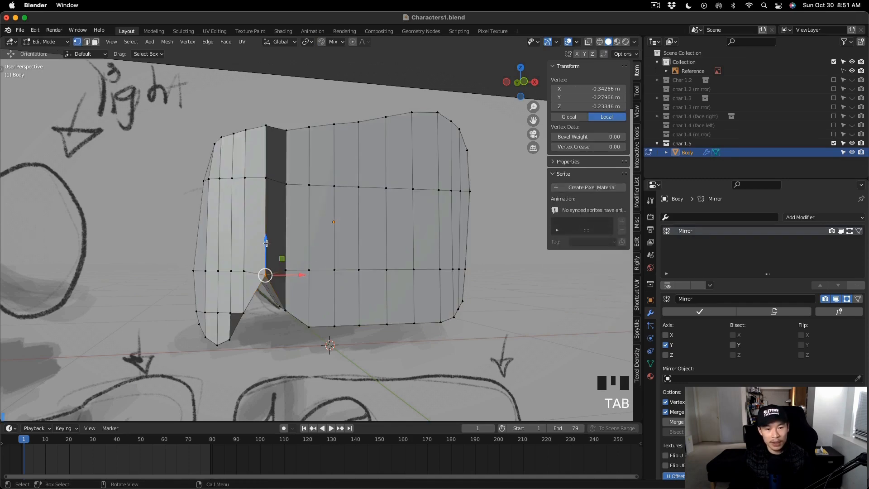
pyautogui.moveTo(265, 240); pyautogui.dragTo(264, 234)
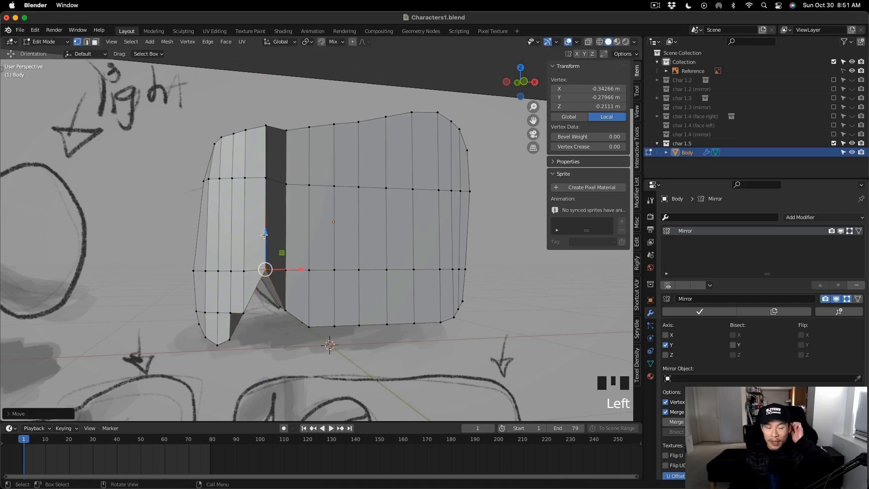
# Step: Pull the vertex on the leg's inner lower edge outward along Y to about -0.245 m in local coordinates
pyautogui.moveTo(264, 233); pyautogui.dragTo(288, 250, button='middle')
pyautogui.moveTo(285, 255)
pyautogui.mouseDown(button='middle')
pyautogui.moveTo(261, 251)
pyautogui.moveTo(252, 267)
pyautogui.moveTo(304, 365)
pyautogui.mouseUp(button='middle')
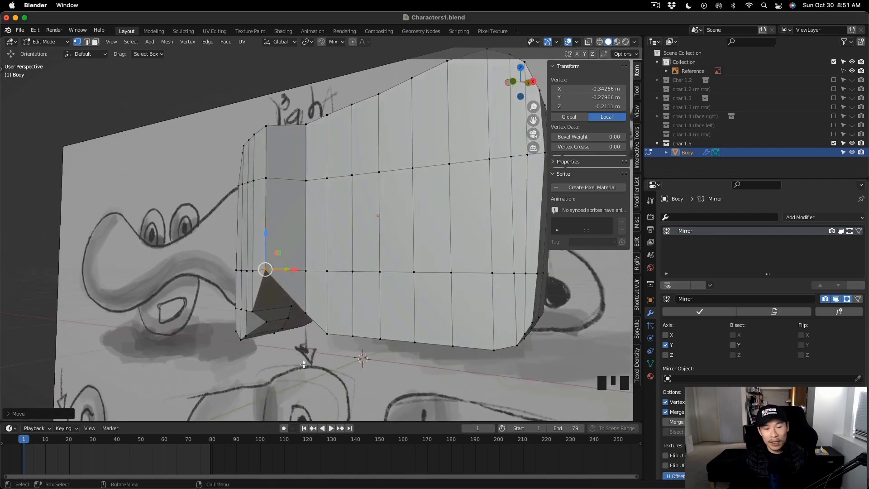
pyautogui.click(271, 324)
pyautogui.moveTo(291, 319); pyautogui.dragTo(274, 324)
pyautogui.moveTo(274, 323); pyautogui.dragTo(290, 269, button='middle')
pyautogui.scroll(-3, 311, 326)
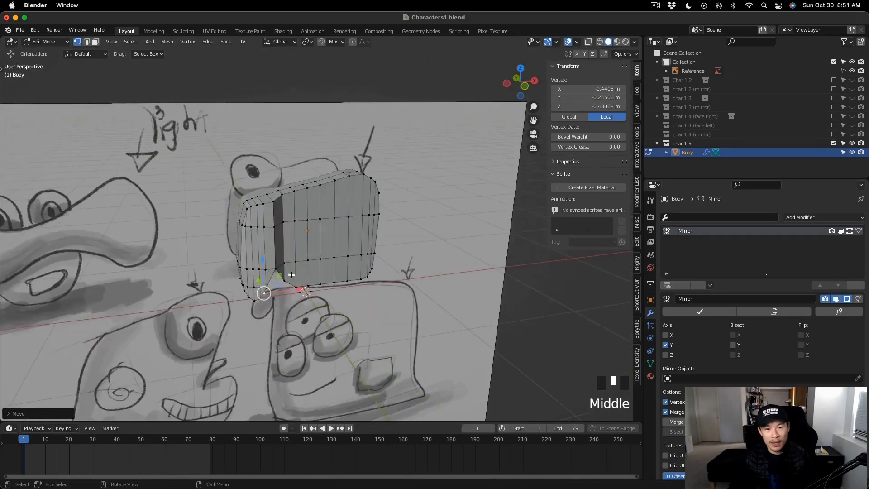
pyautogui.scroll(3, 287, 266)
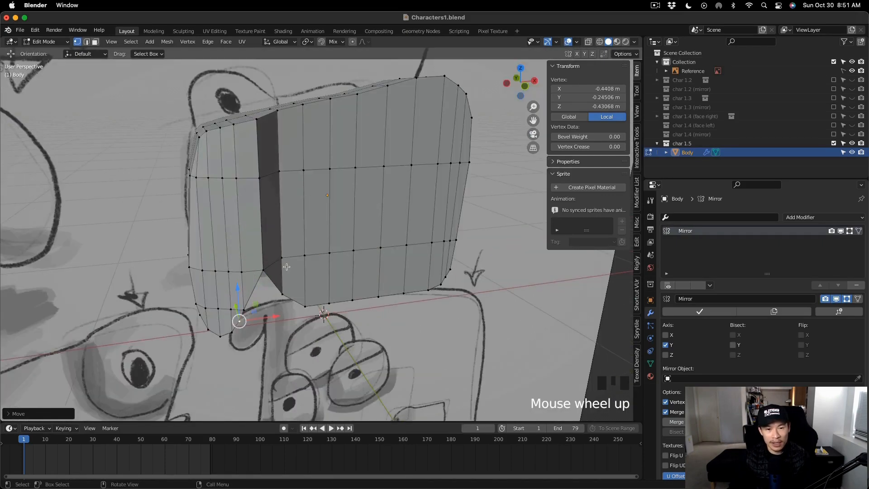
# Step: Select the three-edge vertical column bordering the raised front section and pull it outward along Y, roughly level with that section
pyautogui.press('Tab')
pyautogui.click(280, 147)
pyautogui.press('Tab')
pyautogui.click(282, 185)
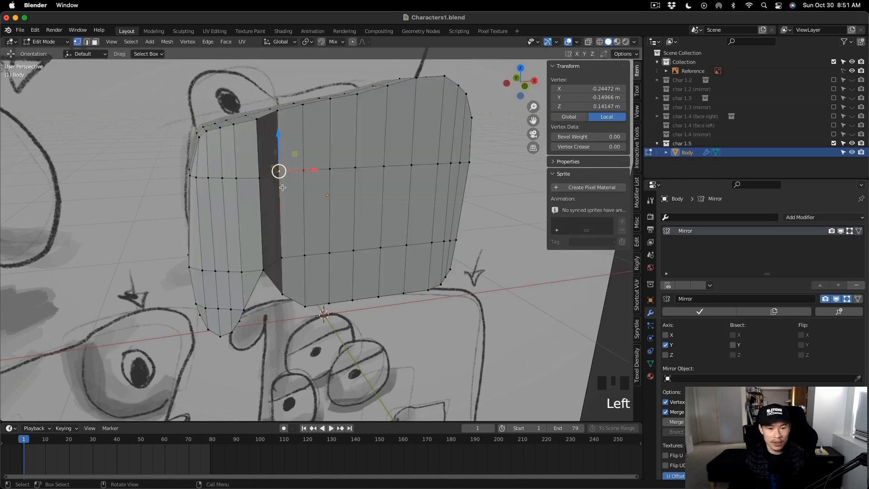
pyautogui.press('2')
pyautogui.click(286, 253)
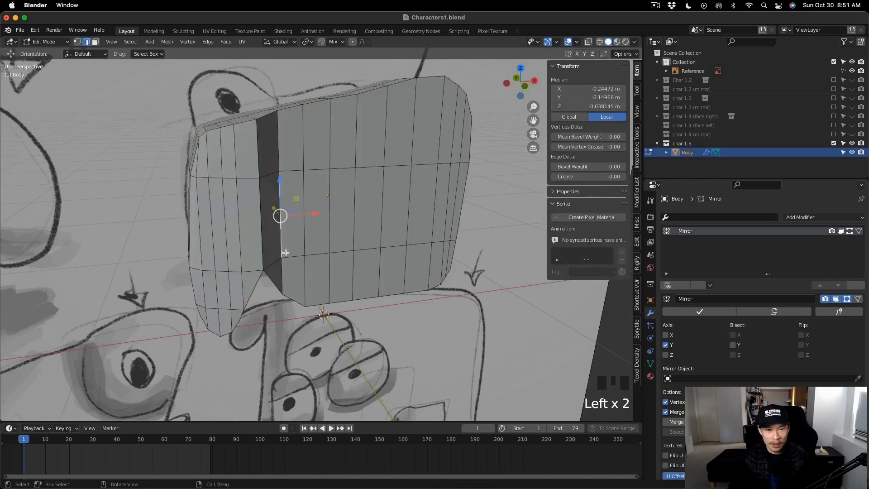
pyautogui.click(282, 269)
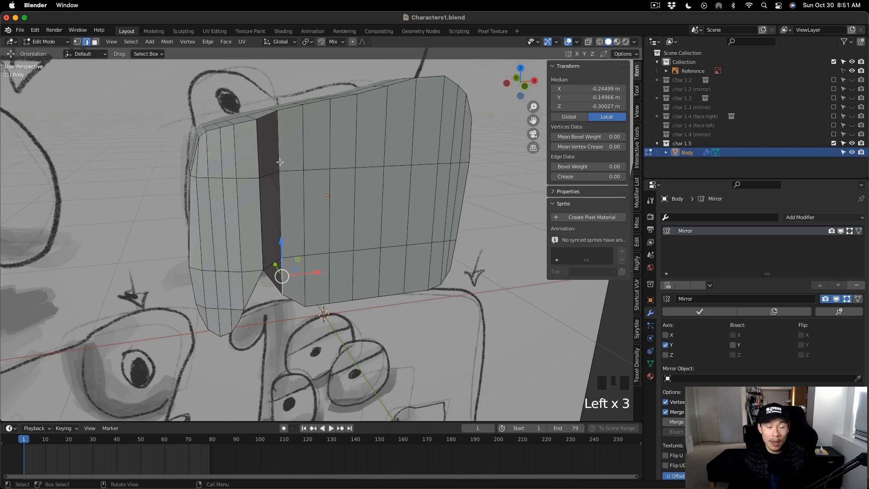
pyautogui.click(280, 162)
pyautogui.keyDown('ctrl'); pyautogui.click(283, 267); pyautogui.keyUp('ctrl')
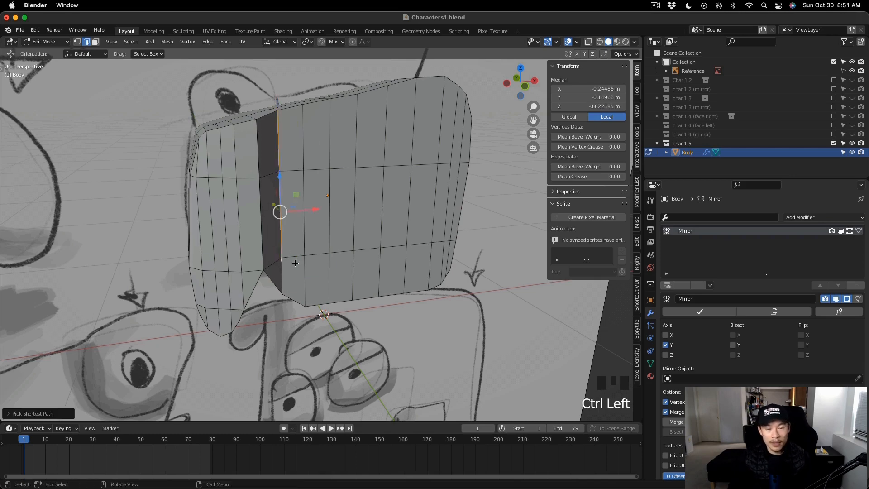
pyautogui.moveTo(283, 267); pyautogui.dragTo(281, 230, button='middle')
pyautogui.moveTo(266, 204); pyautogui.dragTo(285, 222)
# Step: Pull the next vertical edge column outward along Y to about -0.196 m in local coordinates and set the pivot point to Active Element
pyautogui.moveTo(286, 222); pyautogui.dragTo(395, 303, button='middle')
pyautogui.keyDown('ctrl'); pyautogui.click(321, 151); pyautogui.keyUp('ctrl')
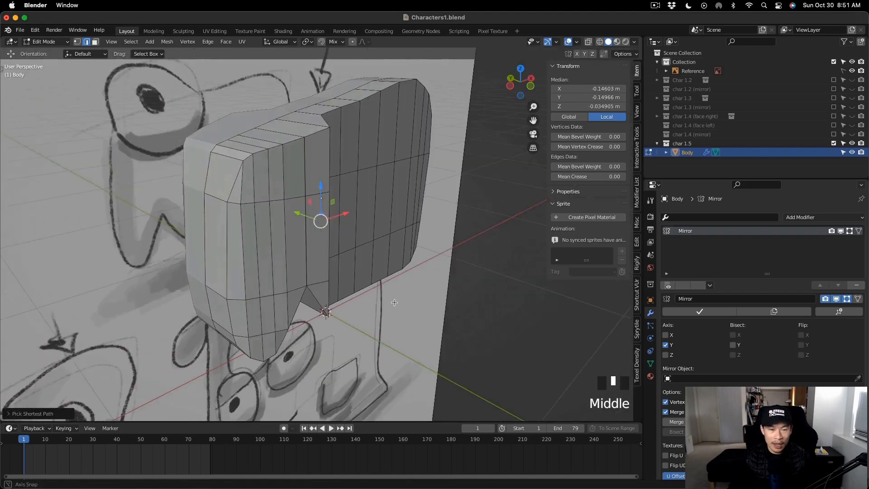
pyautogui.moveTo(295, 211); pyautogui.dragTo(307, 222)
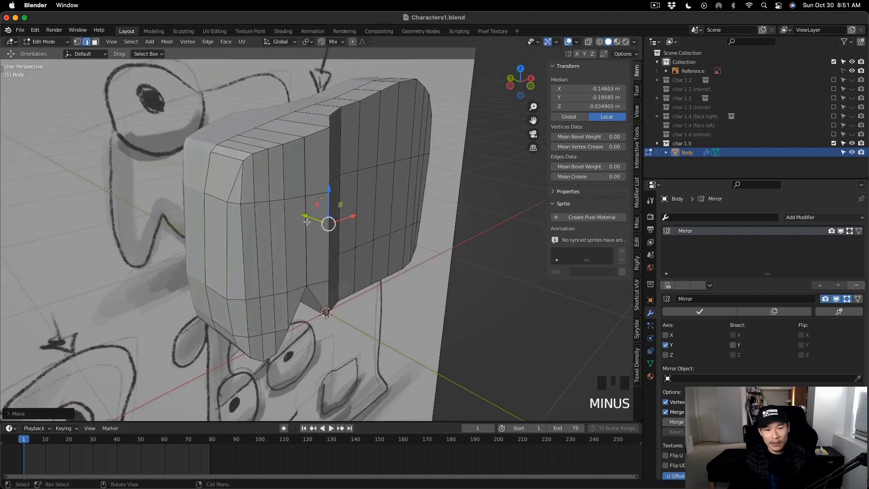
pyautogui.press('.')
pyautogui.press('7')
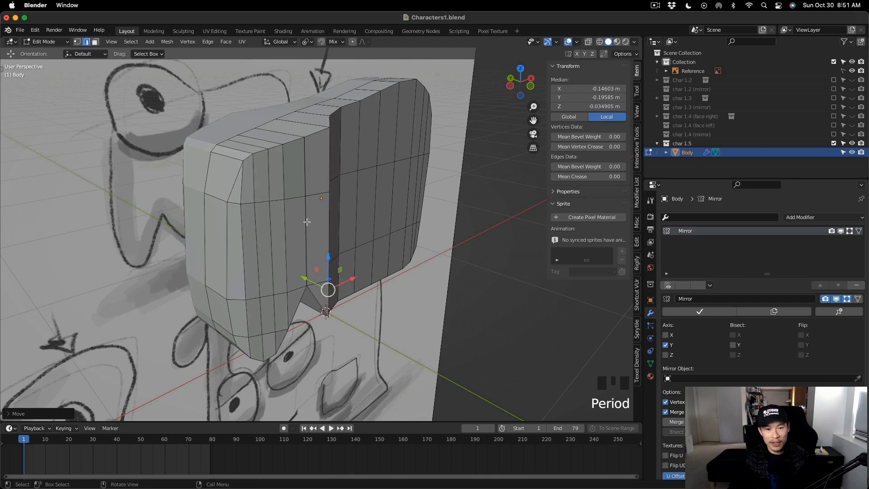
# Step: Reselect all three edges of the partly raised vertical column on the front of the body
pyautogui.moveTo(307, 222); pyautogui.dragTo(319, 232)
pyautogui.moveTo(339, 216); pyautogui.dragTo(326, 169, button='middle')
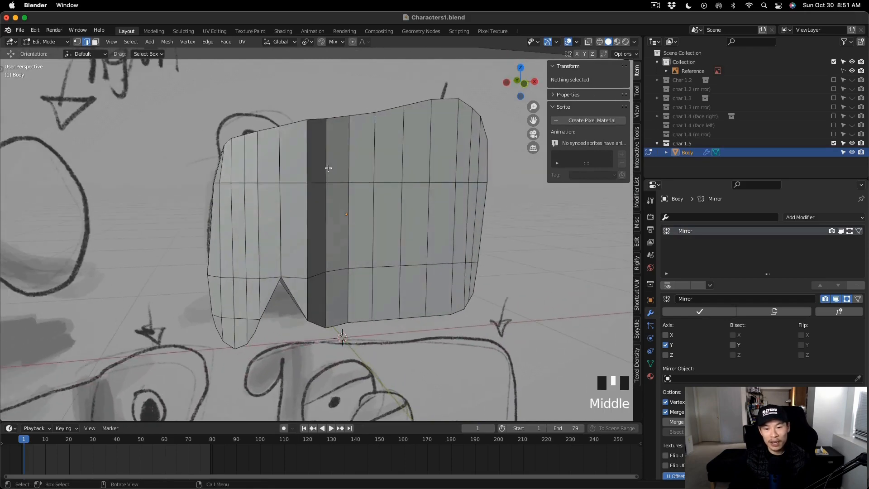
pyautogui.click(326, 169)
pyautogui.moveTo(328, 209); pyautogui.dragTo(358, 245, button='middle')
pyautogui.scroll(2, 324, 218)
pyautogui.scroll(-2, 326, 215)
pyautogui.keyDown('shift'); pyautogui.click(326, 215); pyautogui.keyUp('shift')
pyautogui.keyDown('shift'); pyautogui.click(325, 221); pyautogui.keyUp('shift')
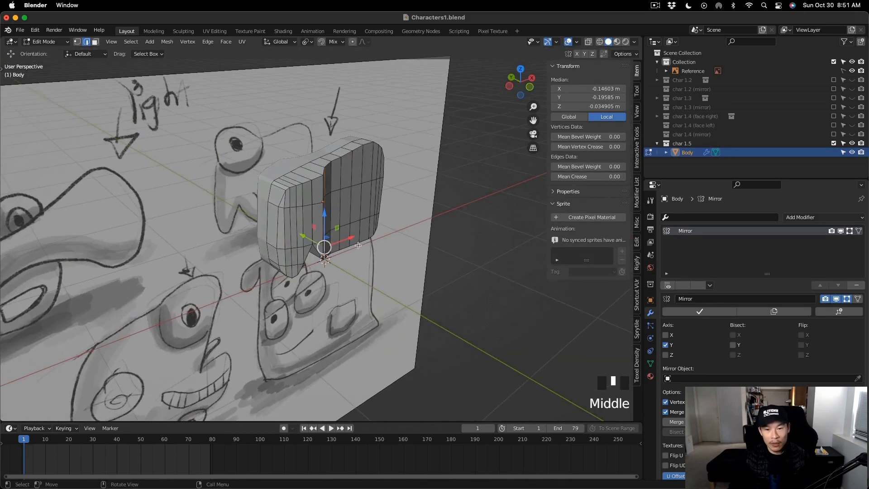
# Step: Try to pull the selected column farther out along Y to about -0.264 m in local coordinates, and undo the move
pyautogui.moveTo(303, 237); pyautogui.dragTo(310, 241)
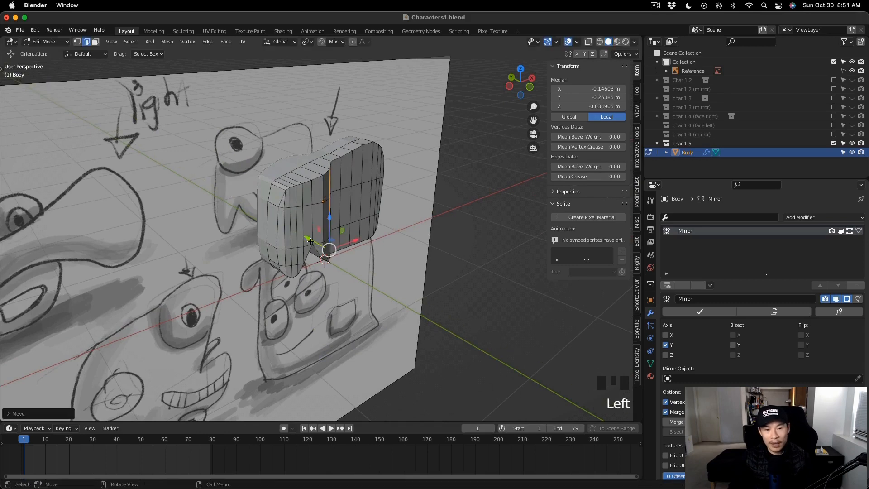
pyautogui.press('-')
pyautogui.press('.')
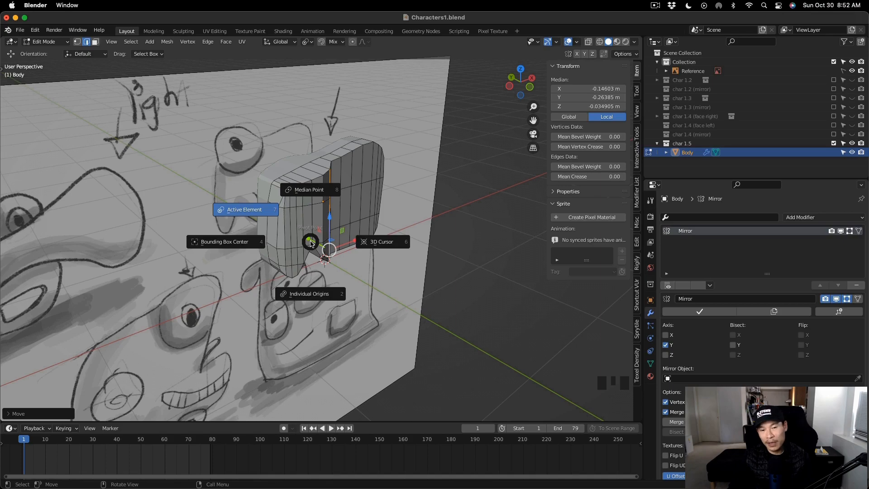
pyautogui.press('Escape')
pyautogui.scroll(3, 308, 233)
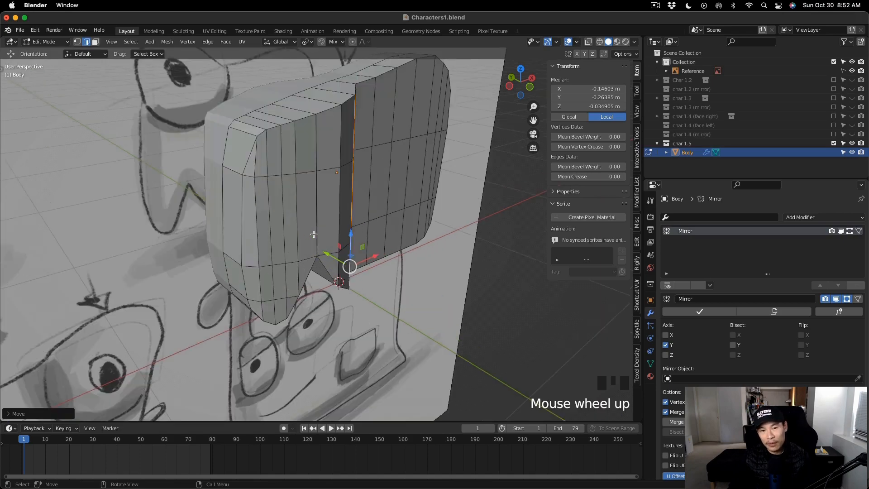
pyautogui.moveTo(345, 236); pyautogui.dragTo(364, 205, button='middle')
pyautogui.press('super+z')
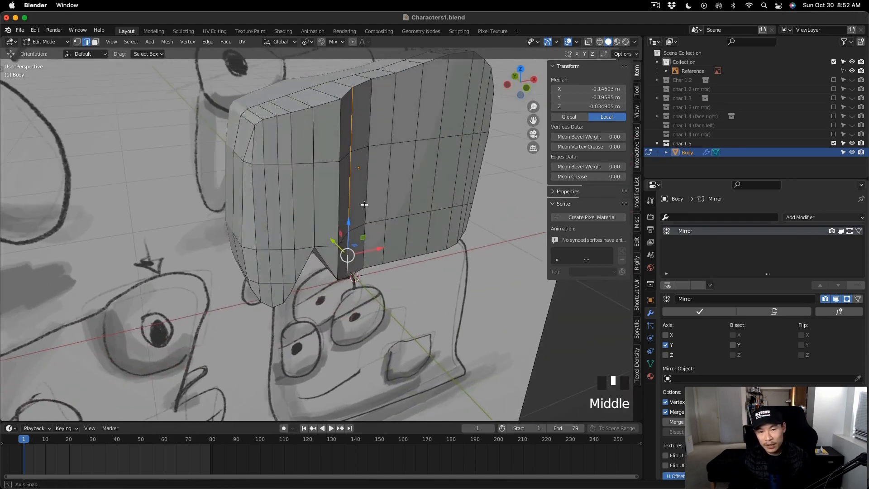
# Step: Try to move the selected column by -0.19 m along Y, inspect the raised profile, and undo the move
pyautogui.moveTo(339, 232); pyautogui.dragTo(332, 248)
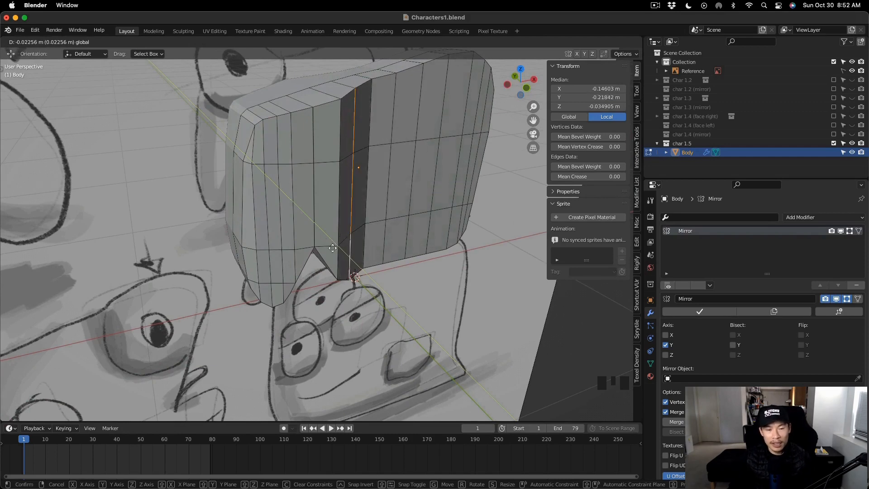
pyautogui.write('-(.')
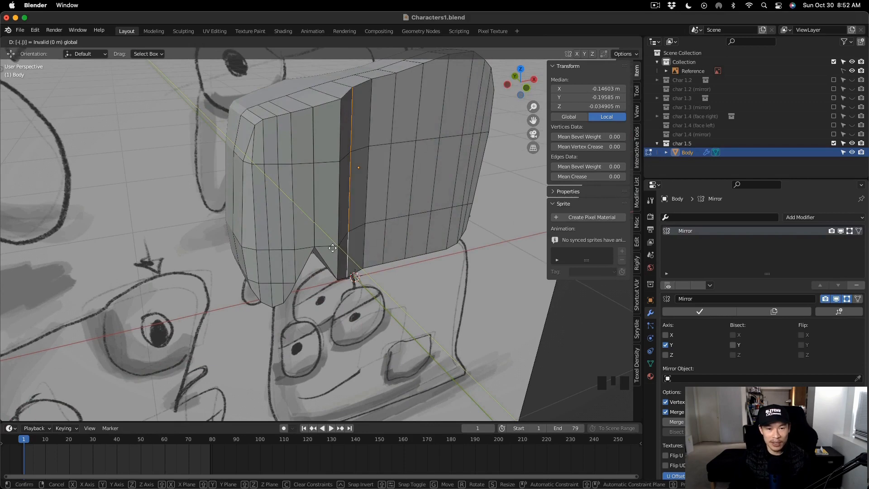
pyautogui.write('1')
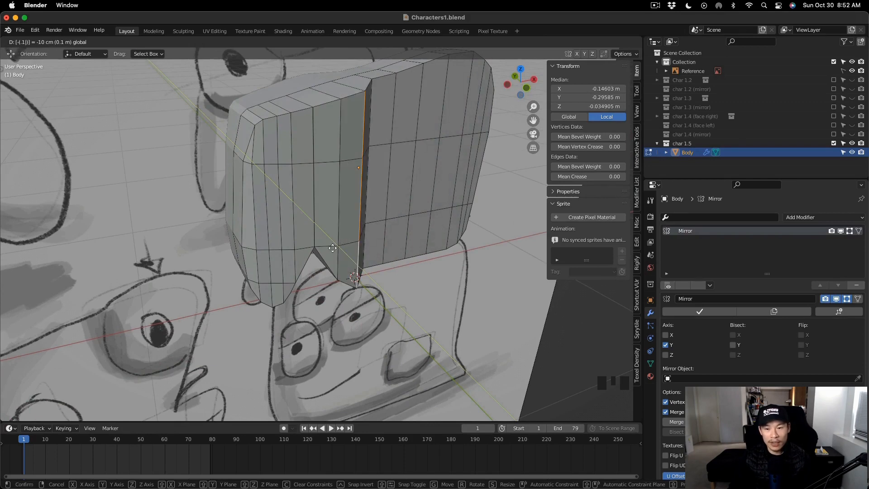
pyautogui.write('9')
pyautogui.press('Return')
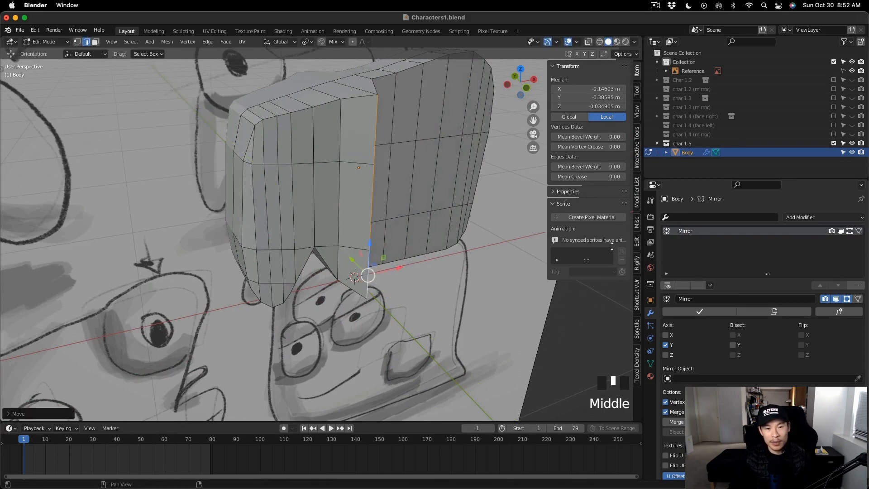
pyautogui.moveTo(462, 239); pyautogui.dragTo(493, 243, button='middle')
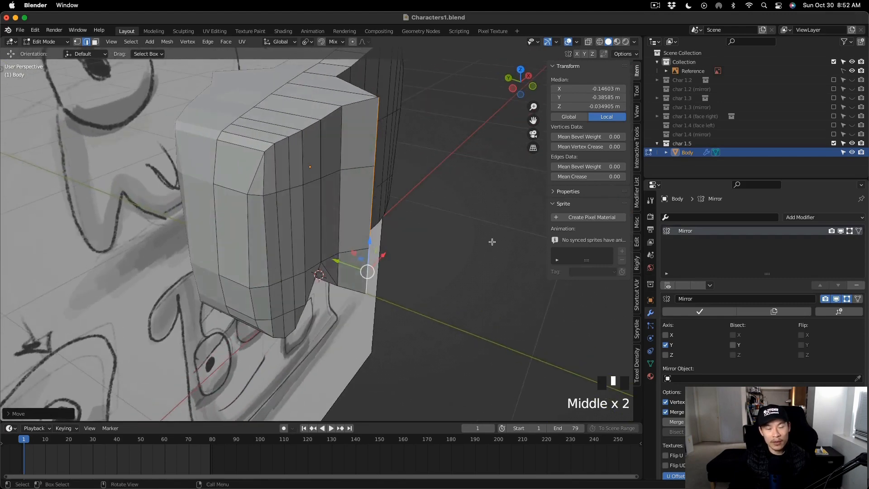
pyautogui.hotkey('ctrl', 'z')
# Step: Try to move the selected column by -0.15 m along Y, check its shape from several angles, and undo the move
pyautogui.moveTo(382, 208); pyautogui.dragTo(343, 237, button='middle')
pyautogui.moveTo(307, 277); pyautogui.dragTo(312, 283)
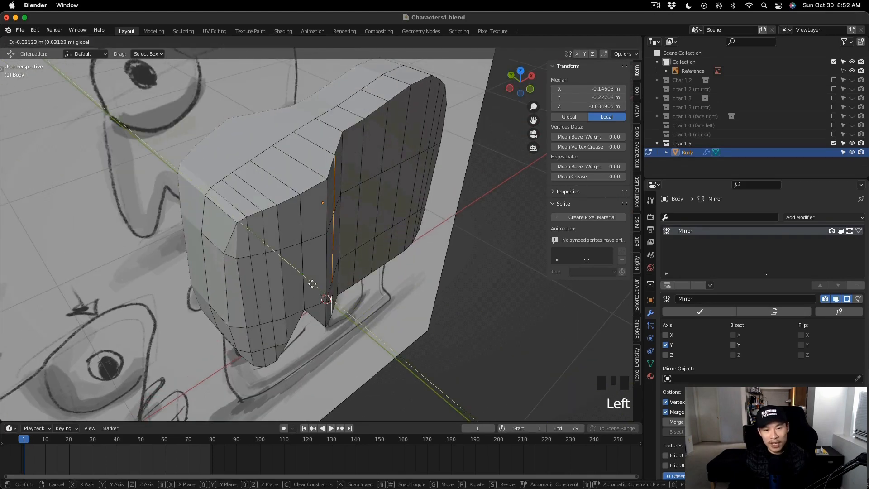
pyautogui.write('-.17')
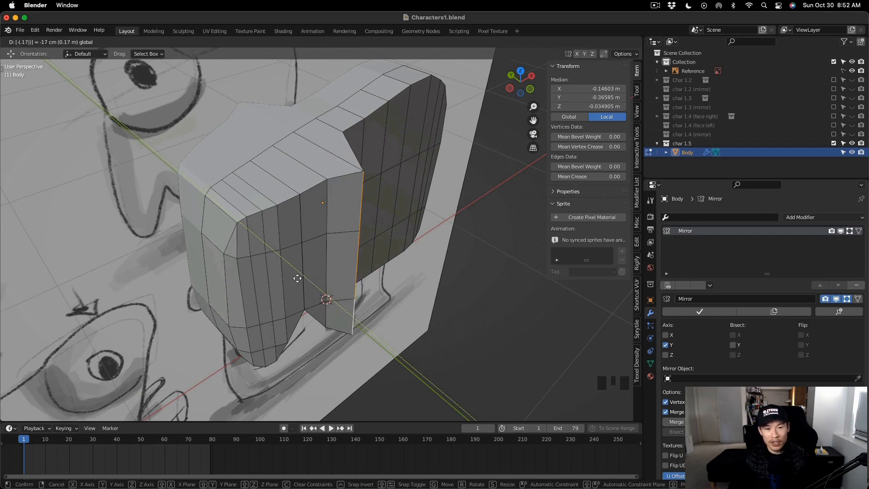
pyautogui.press('BackSpace')
pyautogui.press('BackSpace')
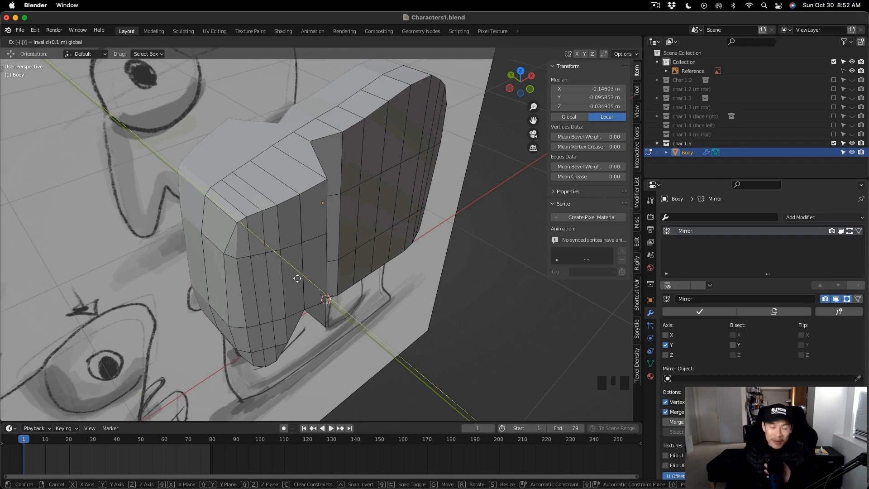
pyautogui.write('15')
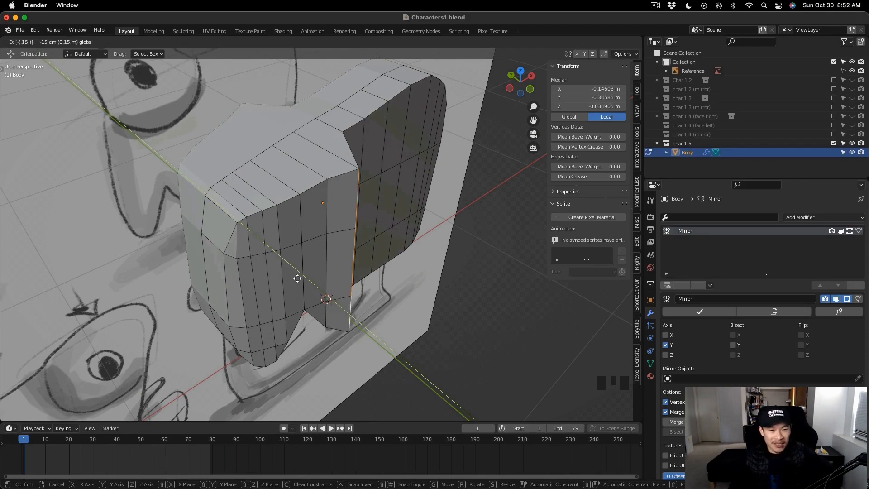
pyautogui.press('Return')
pyautogui.moveTo(290, 275); pyautogui.dragTo(477, 238, button='middle')
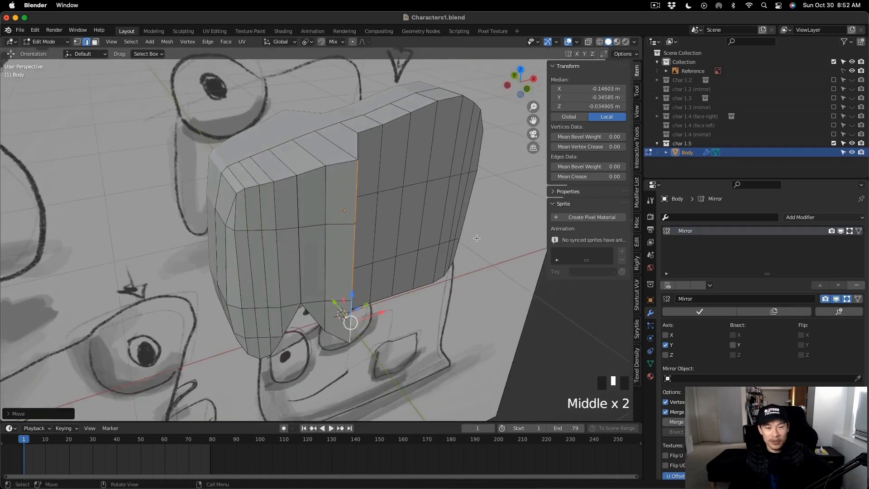
pyautogui.moveTo(389, 232); pyautogui.dragTo(332, 318, button='middle')
pyautogui.press('super+z')
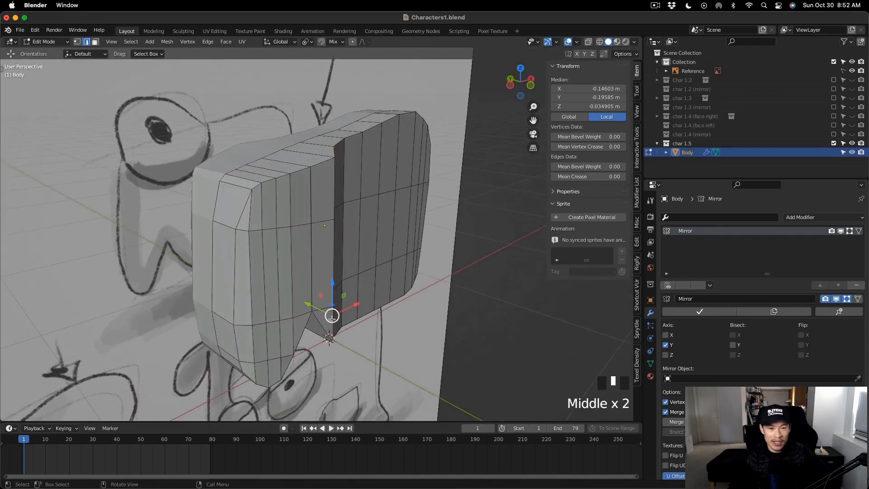
# Step: Move the selected column by exactly -0.12 m along Y
pyautogui.moveTo(320, 314); pyautogui.dragTo(325, 312)
pyautogui.write('-(.')
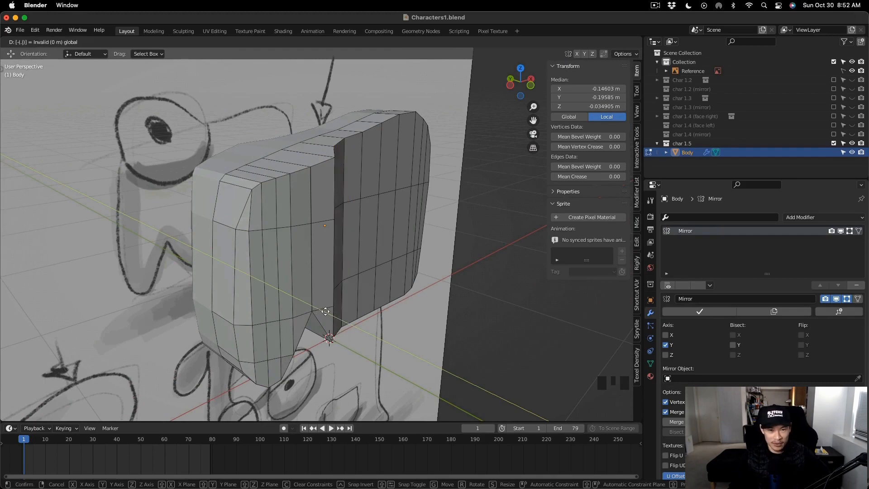
pyautogui.write('08')
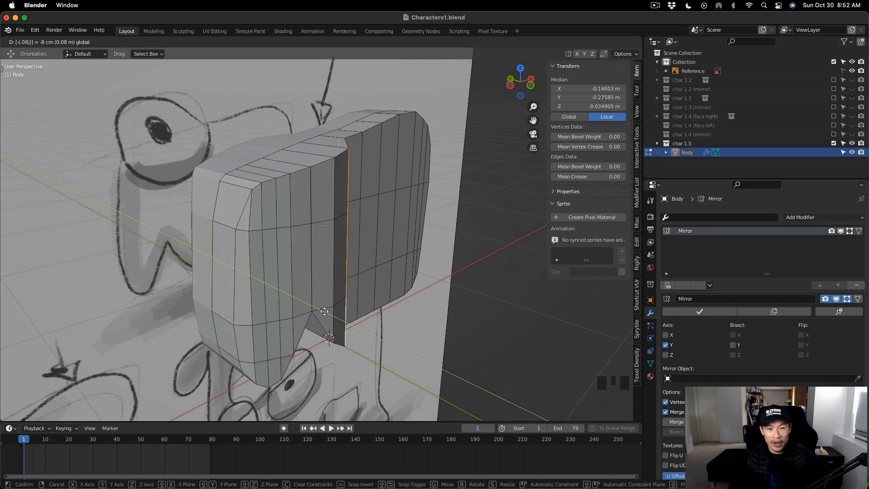
pyautogui.press('BackSpace')
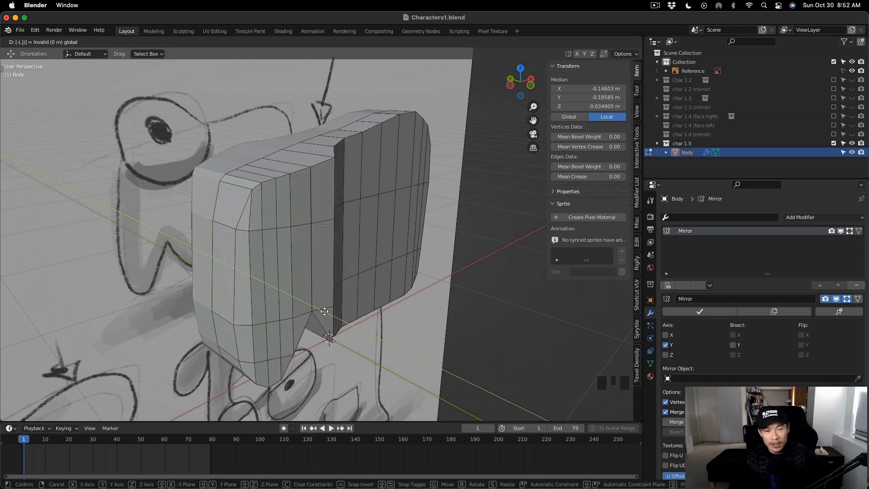
pyautogui.write('1')
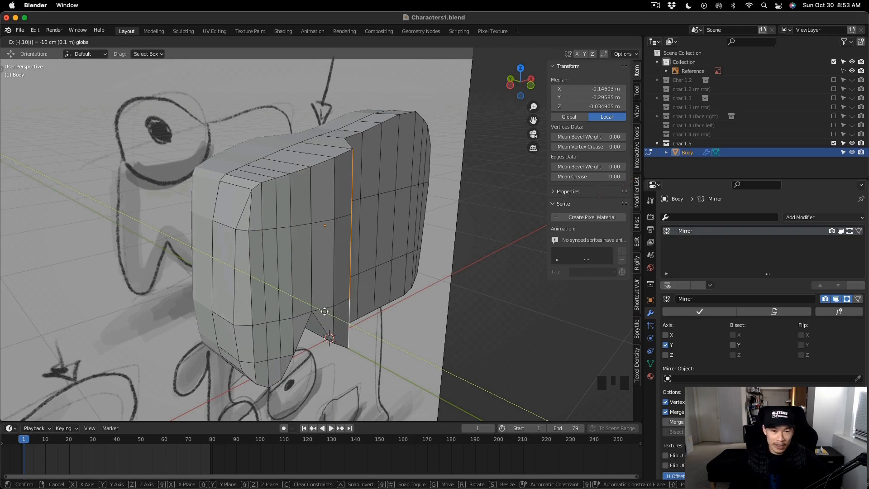
pyautogui.write('1')
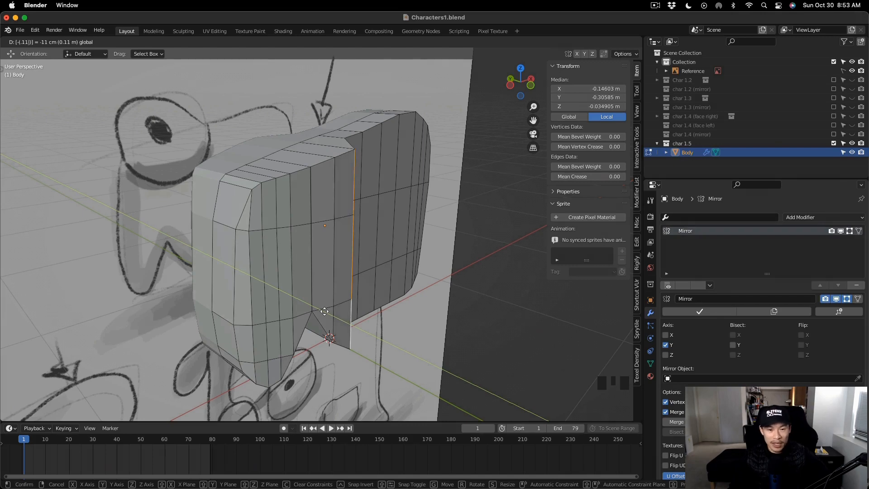
pyautogui.press('BackSpace')
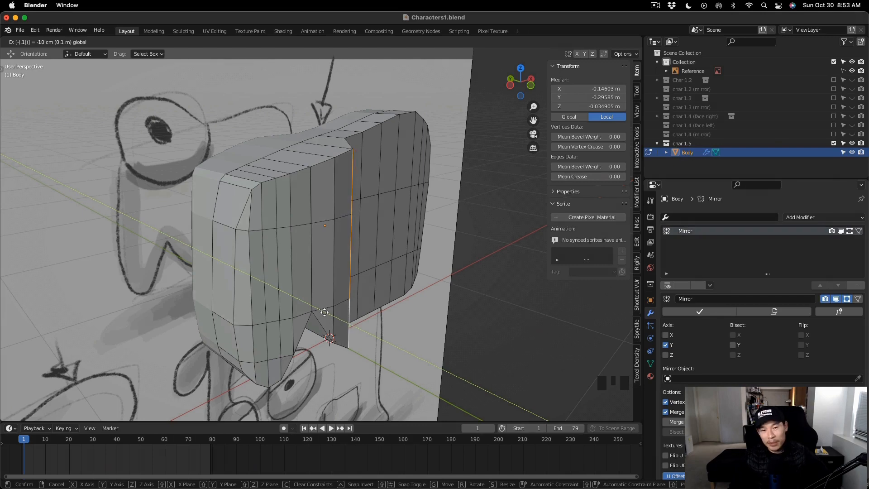
pyautogui.write('2')
pyautogui.press('Return')
# Step: Select the next front edge column, at about X -0.036 m, and move it by -0.16 m along Y
pyautogui.moveTo(325, 312); pyautogui.dragTo(374, 220, button='middle')
pyautogui.click(375, 194)
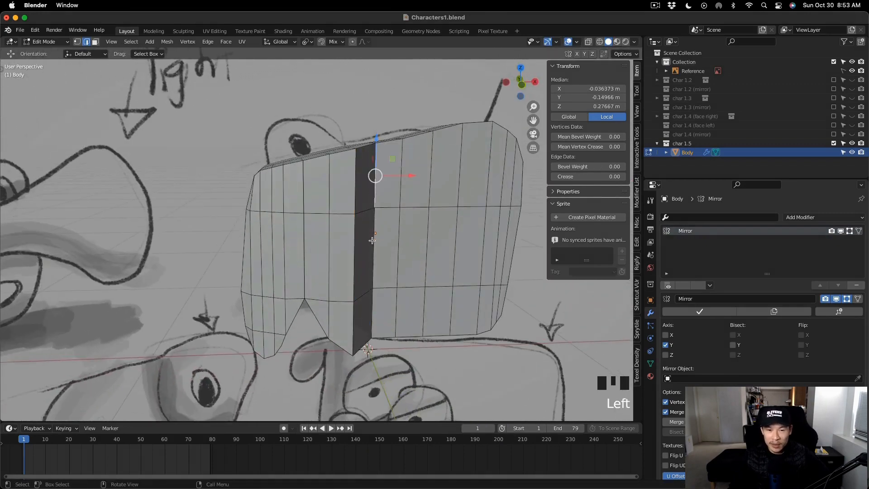
pyautogui.keyDown('ctrl'); pyautogui.click(371, 293); pyautogui.keyUp('ctrl')
pyautogui.moveTo(372, 293); pyautogui.dragTo(365, 294, button='middle')
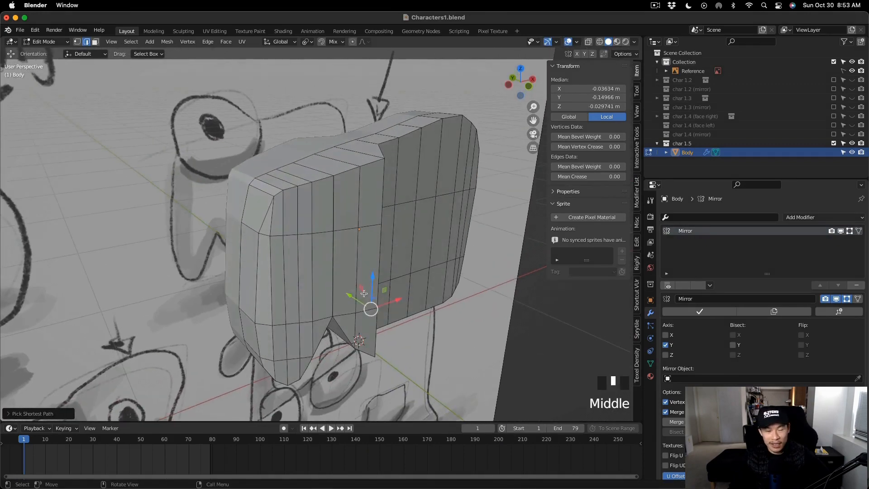
pyautogui.moveTo(364, 293); pyautogui.dragTo(369, 306)
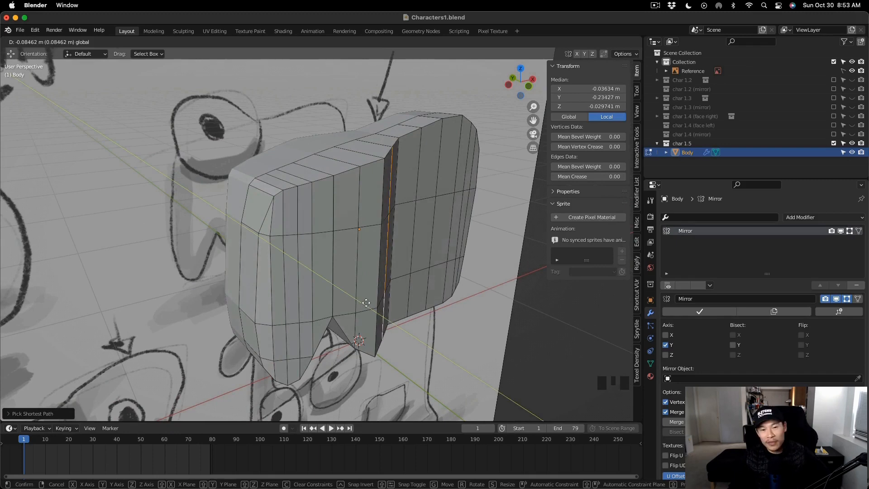
pyautogui.moveTo(367, 302); pyautogui.dragTo(368, 297)
pyautogui.write('-(.')
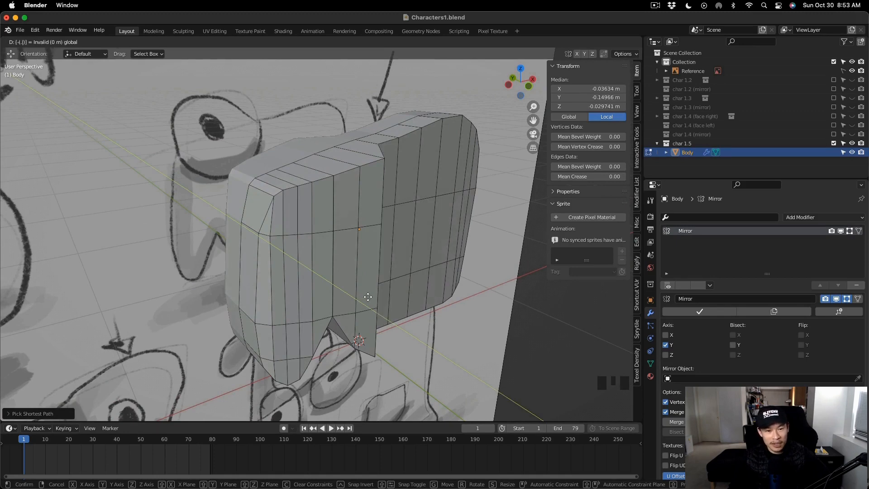
pyautogui.write('13')
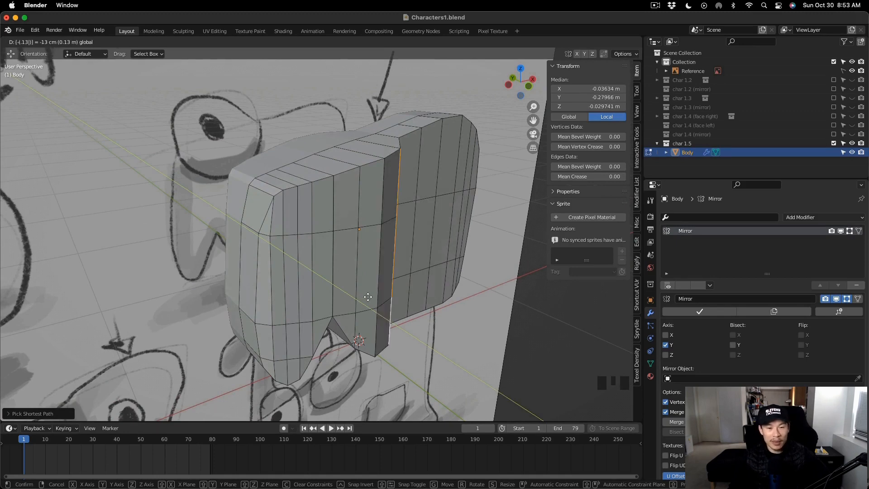
pyautogui.press('BackSpace')
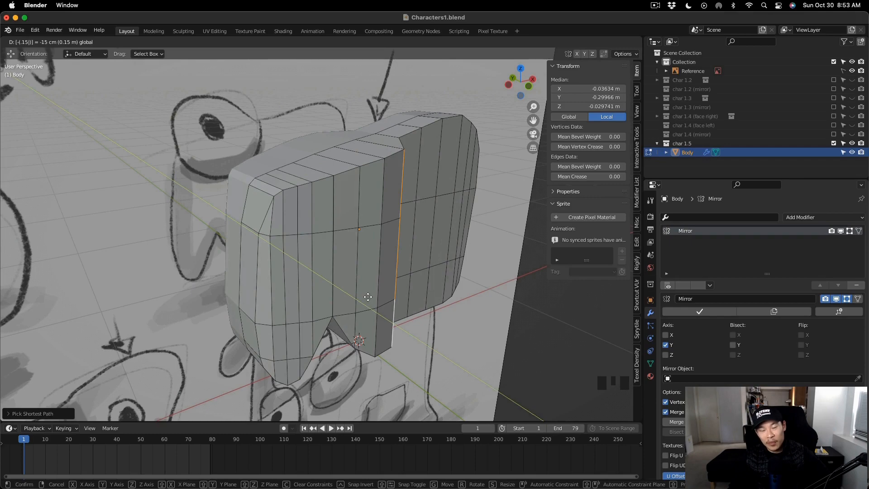
pyautogui.press('Return')
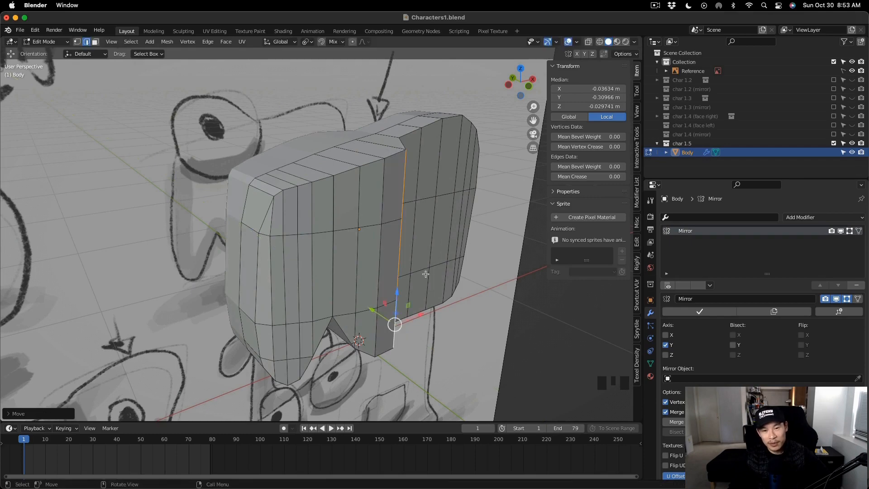
# Step: Examine the raised front profile of the body from several angles and distances
pyautogui.moveTo(368, 297); pyautogui.dragTo(435, 267, button='middle')
pyautogui.keyDown('shift'); pyautogui.moveTo(434, 268); pyautogui.dragTo(353, 236, button='middle'); pyautogui.keyUp('shift')
pyautogui.scroll(-3, 355, 202)
pyautogui.scroll(2, 354, 202)
pyautogui.scroll(3, 354, 235)
pyautogui.moveTo(317, 181); pyautogui.dragTo(351, 214, button='middle')
pyautogui.scroll(2, 376, 222)
pyautogui.keyDown('shift'); pyautogui.moveTo(351, 214); pyautogui.dragTo(331, 186, button='middle'); pyautogui.keyUp('shift')
pyautogui.scroll(-3, 333, 186)
pyautogui.scroll(3, 336, 186)
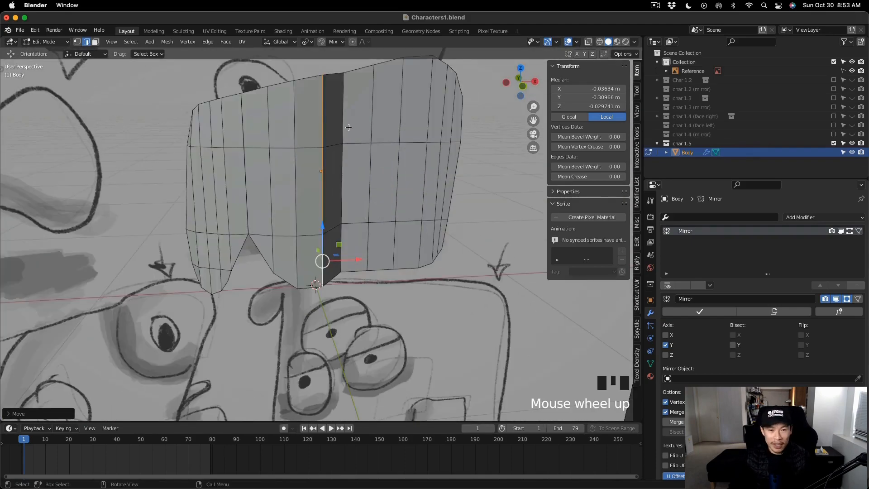
# Step: Select the front edge column at about X 0.074 m and move it by -0.17 m along Y
pyautogui.click(343, 148)
pyautogui.keyDown('shift'); pyautogui.click(342, 246); pyautogui.keyUp('shift')
pyautogui.moveTo(340, 246); pyautogui.dragTo(340, 237, button='middle')
pyautogui.moveTo(340, 237); pyautogui.dragTo(328, 234)
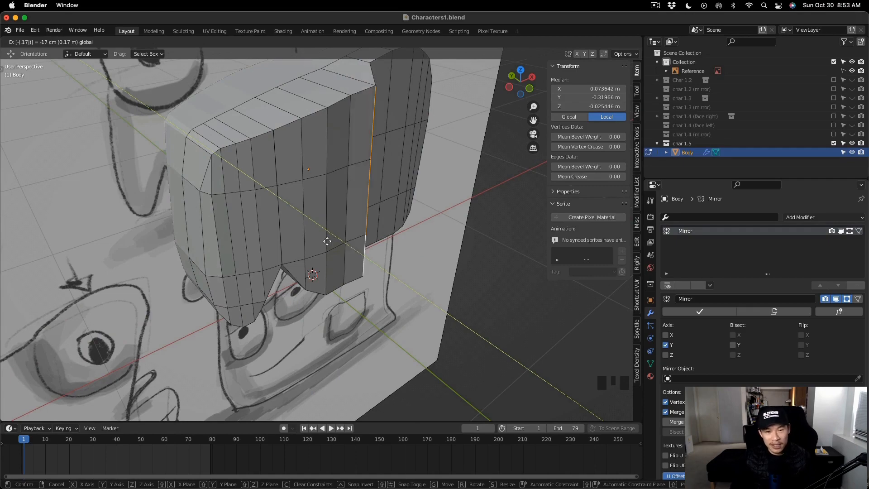
pyautogui.click(327, 242)
pyautogui.moveTo(327, 242); pyautogui.dragTo(343, 208, button='middle')
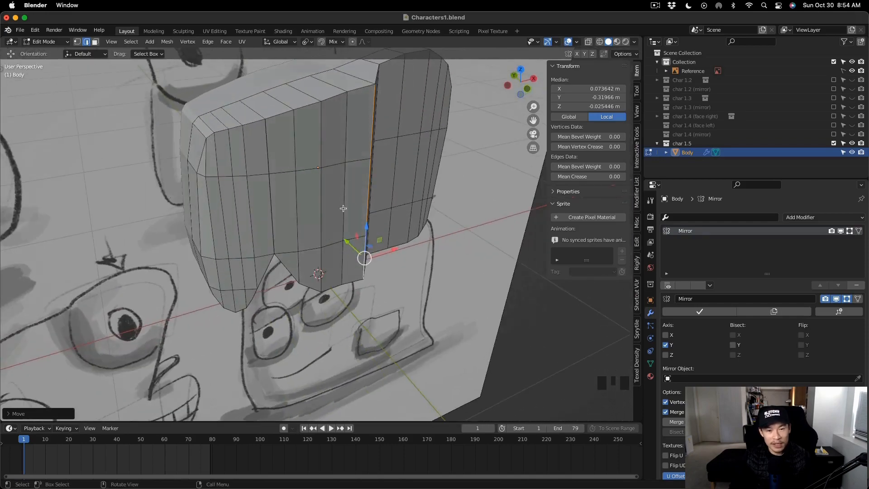
# Step: Continue the raised profile by pulling further front edge columns outward along negative Y
pyautogui.moveTo(347, 241); pyautogui.dragTo(354, 249)
pyautogui.moveTo(353, 249); pyautogui.dragTo(358, 190, button='middle')
pyautogui.click(283, 121)
pyautogui.keyDown('ctrl'); pyautogui.click(283, 268); pyautogui.keyUp('ctrl')
pyautogui.moveTo(283, 254); pyautogui.dragTo(271, 263, button='middle')
pyautogui.moveTo(274, 263); pyautogui.dragTo(284, 272)
# Step: Select all segments of the front edge column at about X 0.455 m and pull it outward along negative Y
pyautogui.moveTo(272, 244); pyautogui.dragTo(385, 213, button='middle')
pyautogui.scroll(-4, 271, 174)
pyautogui.scroll(3, 385, 213)
pyautogui.moveTo(385, 212)
pyautogui.mouseDown(button='middle')
pyautogui.moveTo(330, 245)
pyautogui.moveTo(382, 199)
pyautogui.mouseUp(button='middle')
pyautogui.click(384, 197)
pyautogui.keyDown('shift'); pyautogui.click(386, 132); pyautogui.keyUp('shift')
pyautogui.keyDown('shift'); pyautogui.click(381, 270); pyautogui.keyUp('shift')
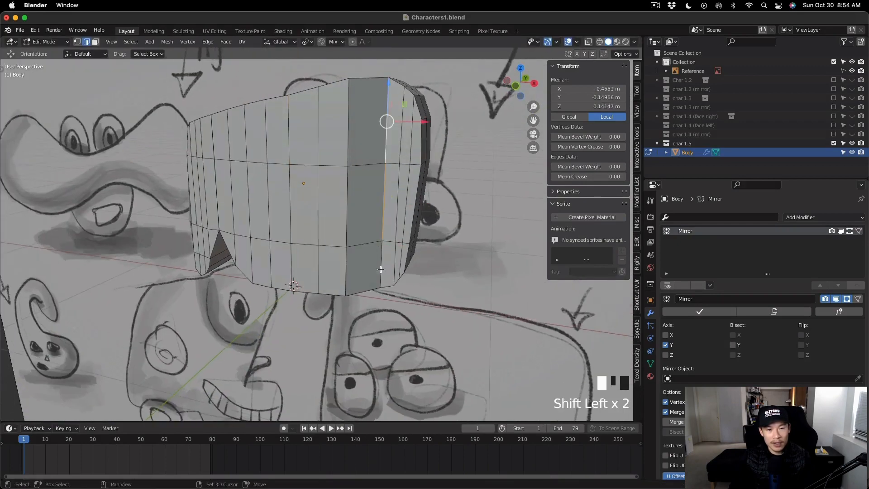
pyautogui.moveTo(381, 269); pyautogui.dragTo(360, 218, button='middle')
pyautogui.moveTo(360, 217); pyautogui.dragTo(355, 201)
# Step: Select the following column toward the body's positive X side and pull it outward to match the curve
pyautogui.moveTo(355, 202); pyautogui.dragTo(399, 190, button='middle')
pyautogui.click(398, 190)
pyautogui.keyDown('shift'); pyautogui.click(394, 254); pyautogui.keyUp('shift')
pyautogui.scroll(-3, 394, 254)
pyautogui.moveTo(378, 217); pyautogui.dragTo(377, 211)
# Step: Pull out the last edge columns near the rounded positive X side, including the one at about X 0.54 m
pyautogui.moveTo(377, 210); pyautogui.dragTo(388, 238, button='middle')
pyautogui.doubleClick(388, 237)
pyautogui.moveTo(406, 286); pyautogui.dragTo(399, 253, button='middle')
pyautogui.keyDown('ctrl'); pyautogui.click(357, 320); pyautogui.keyUp('ctrl')
pyautogui.moveTo(398, 317); pyautogui.dragTo(402, 315)
pyautogui.moveTo(401, 312); pyautogui.dragTo(363, 235, button='middle')
pyautogui.click(395, 195)
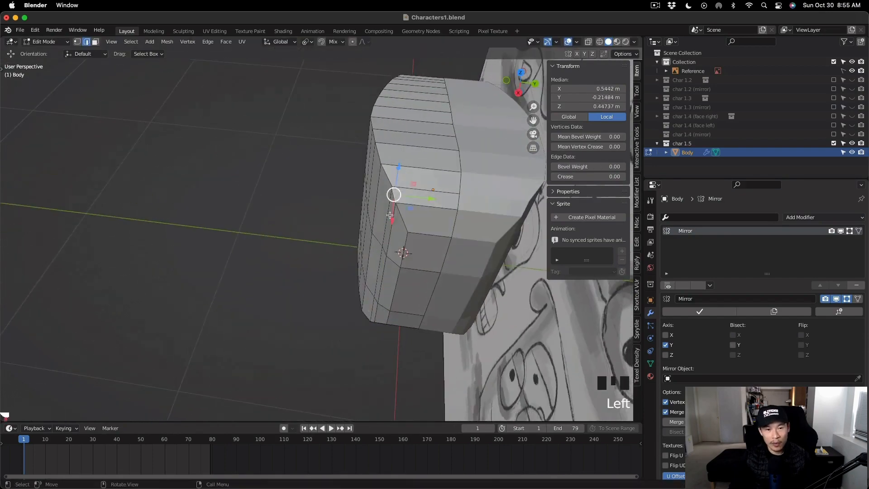
pyautogui.keyDown('ctrl'); pyautogui.click(398, 292); pyautogui.keyUp('ctrl')
pyautogui.moveTo(401, 307); pyautogui.dragTo(403, 313)
# Step: Select the upper horizontal edge row across the face and pull it about 0.04 m outward along negative Y
pyautogui.moveTo(294, 204); pyautogui.dragTo(346, 165, button='middle')
pyautogui.click(277, 165)
pyautogui.scroll(2, 277, 166)
pyautogui.keyDown('ctrl'); pyautogui.click(316, 111); pyautogui.keyUp('ctrl')
pyautogui.moveTo(290, 140)
pyautogui.mouseDown(button='middle')
pyautogui.moveTo(252, 159)
pyautogui.moveTo(196, 137)
pyautogui.moveTo(301, 146)
pyautogui.mouseUp(button='middle')
pyautogui.keyDown('shift'); pyautogui.moveTo(301, 145); pyautogui.dragTo(313, 157, button='middle'); pyautogui.keyUp('shift')
pyautogui.keyDown('ctrl'); pyautogui.click(227, 168); pyautogui.keyUp('ctrl')
pyautogui.moveTo(227, 167); pyautogui.dragTo(281, 175, button='middle')
pyautogui.moveTo(217, 167); pyautogui.dragTo(233, 174)
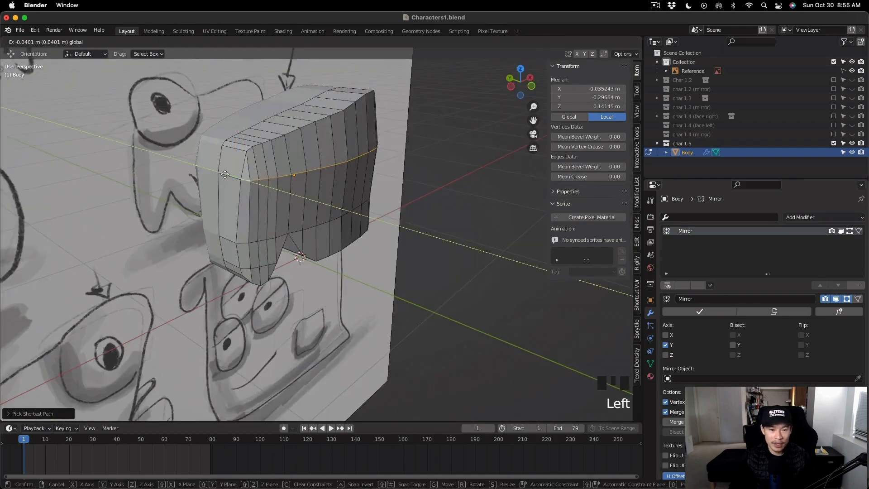
# Step: Select the lower horizontal edge row across the face and pull it outward along negative Y
pyautogui.moveTo(351, 180); pyautogui.dragTo(307, 183, button='middle')
pyautogui.moveTo(307, 214); pyautogui.dragTo(245, 161, button='middle')
pyautogui.press('Escape')
pyautogui.scroll(5, 276, 196)
pyautogui.scroll(-3, 276, 196)
pyautogui.click(238, 235)
pyautogui.moveTo(238, 236); pyautogui.dragTo(176, 229, button='middle')
pyautogui.keyDown('ctrl'); pyautogui.click(462, 251); pyautogui.keyUp('ctrl')
pyautogui.moveTo(462, 251); pyautogui.dragTo(407, 272, button='middle')
pyautogui.moveTo(408, 225); pyautogui.dragTo(398, 218)
# Step: In front view, leave mesh editing, place the 3D cursor on the drawn upper eye's pupil and add a UV sphere there
pyautogui.press('KP_1')
pyautogui.scroll(6, 320, 225)
pyautogui.hotkey('alt', 'z')
pyautogui.scroll(3, 318, 226)
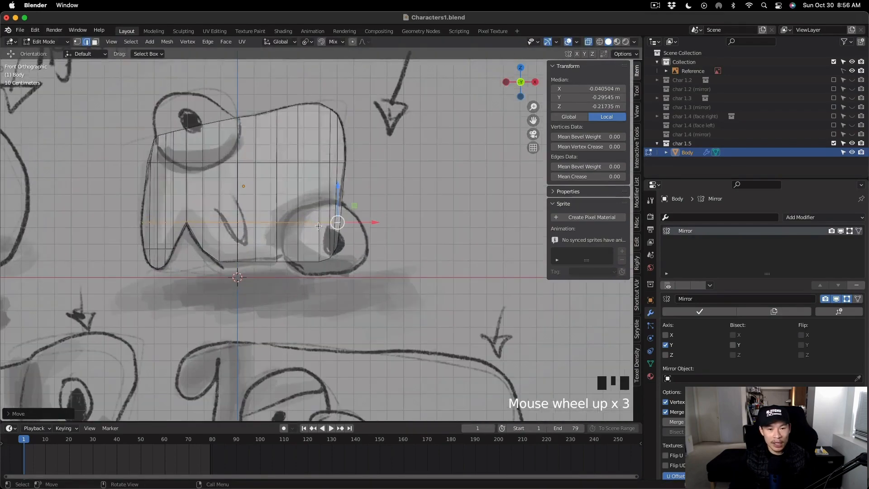
pyautogui.press('Tab')
pyautogui.keyDown('shift'); pyautogui.moveTo(367, 203); pyautogui.dragTo(421, 154, button='middle'); pyautogui.keyUp('shift')
pyautogui.keyDown('shift'); pyautogui.rightClick(304, 145); pyautogui.keyUp('shift')
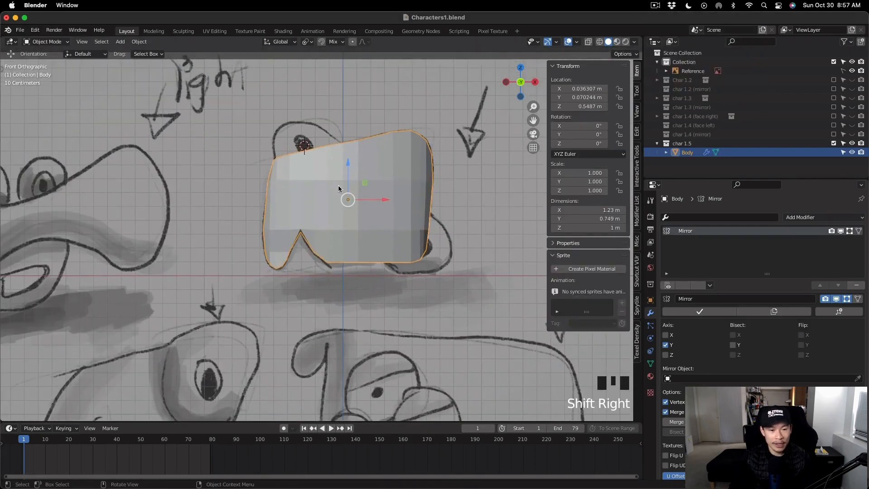
pyautogui.hotkey('shift', 'a')
pyautogui.moveTo(347, 174)
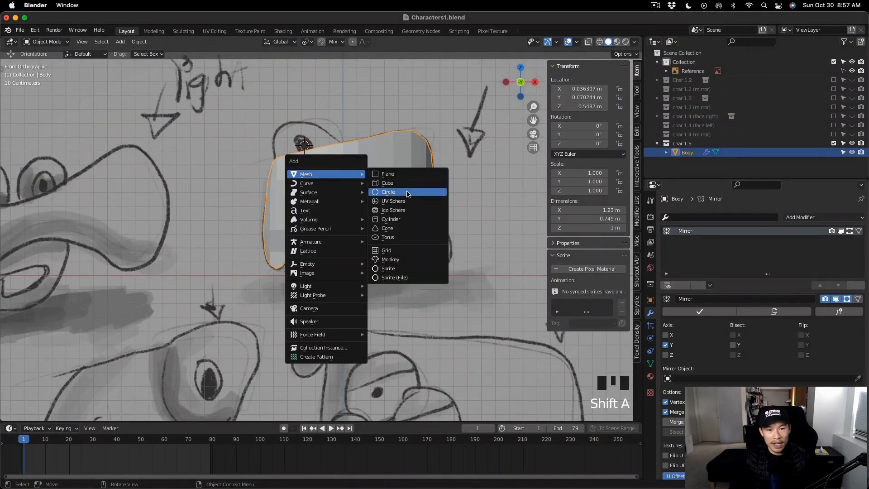
pyautogui.click(417, 202)
pyautogui.scroll(-3, 332, 184)
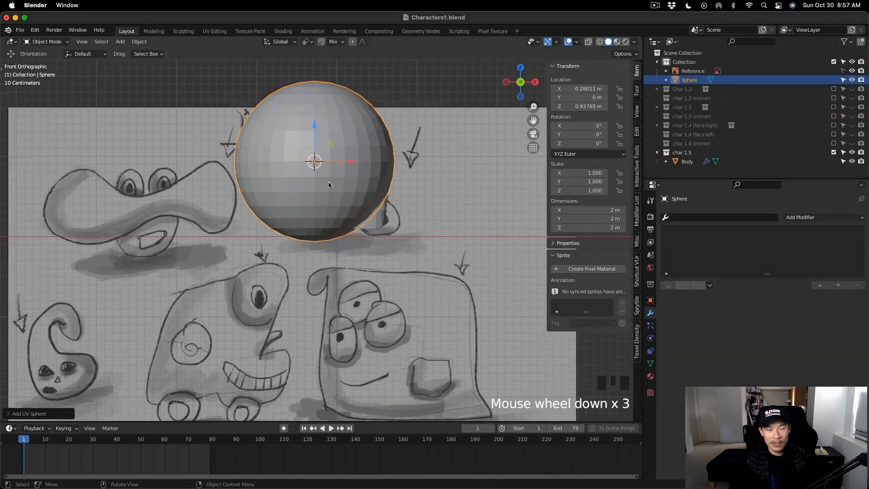
# Step: Show only the collection with the reference and sphere, and rotate the sphere 90° about X
pyautogui.press('2')
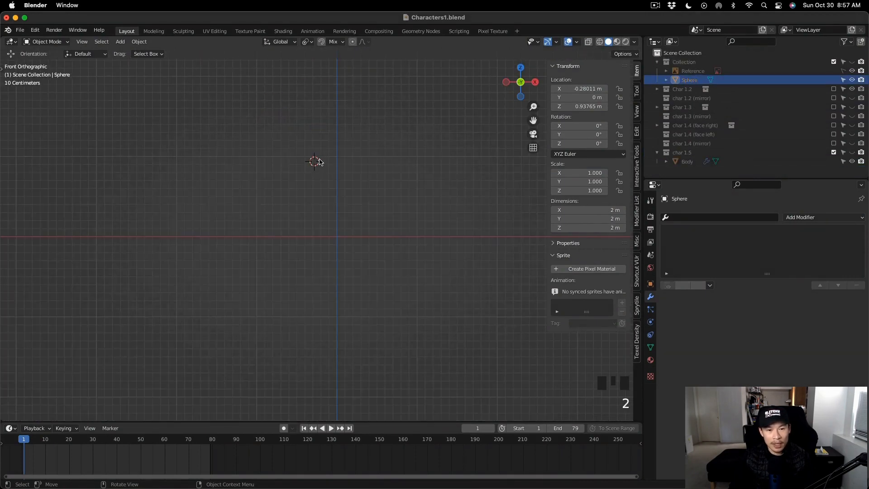
pyautogui.press('1')
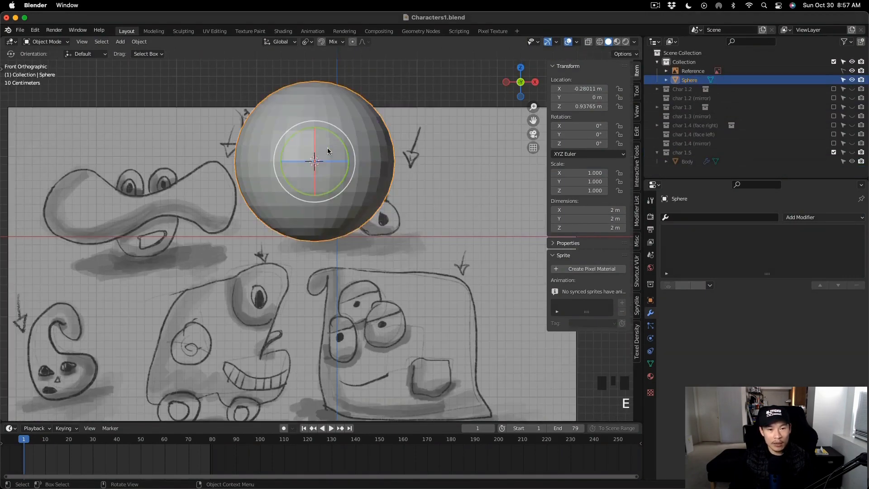
pyautogui.write('rx90')
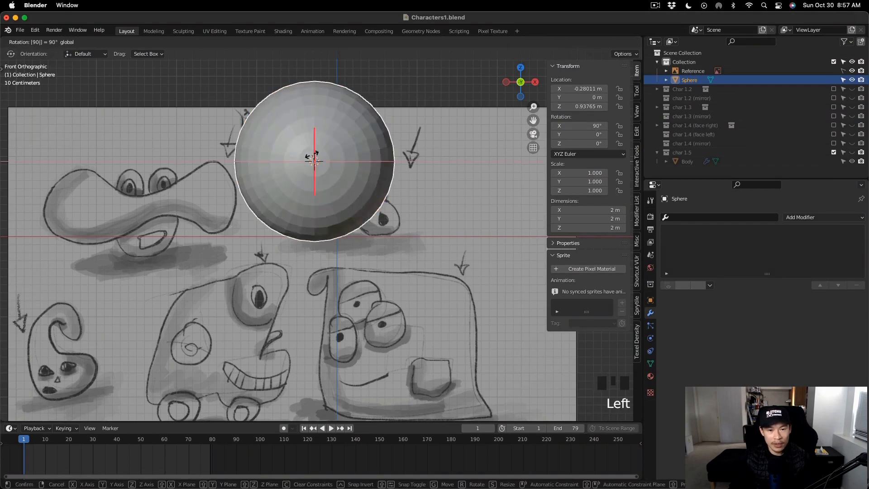
pyautogui.press('Return')
pyautogui.click(345, 139)
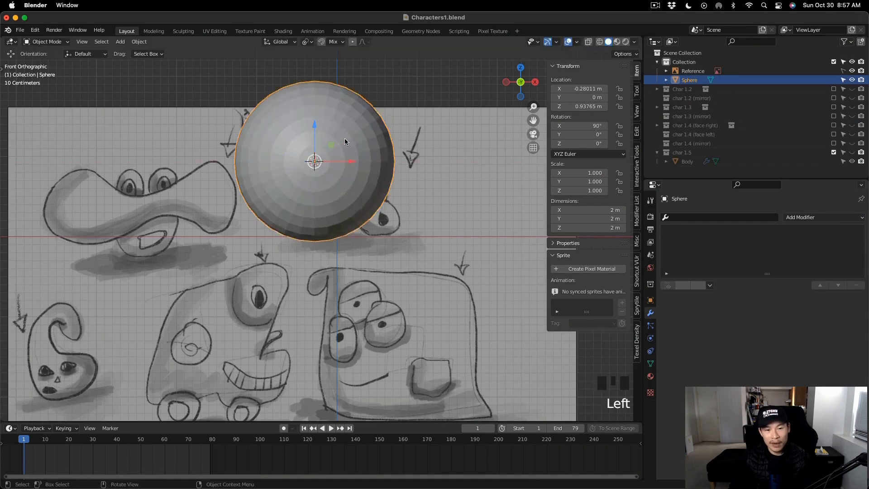
# Step: Scale the sphere to 0.2 and make the char 1.5 collection visible again
pyautogui.write('s.2')
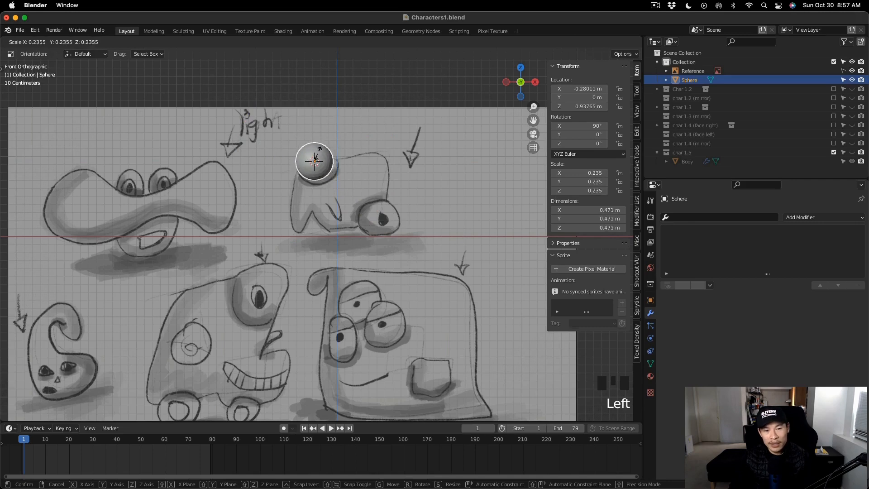
pyautogui.press('Return')
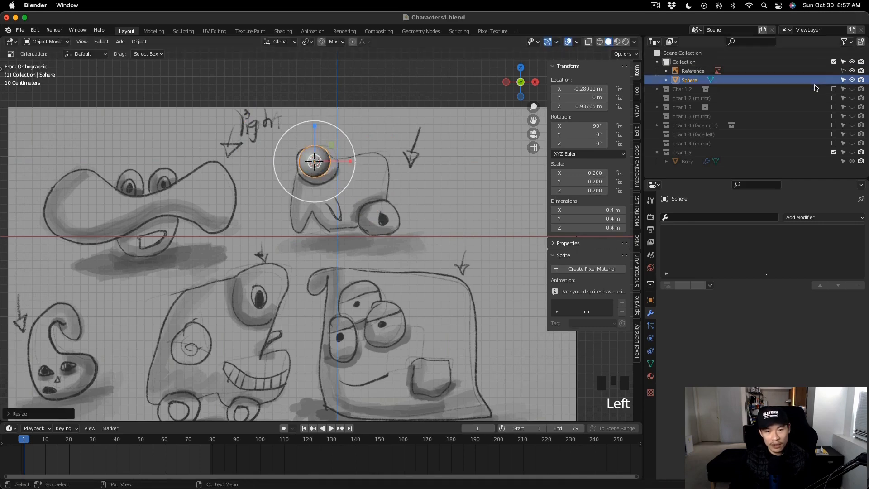
pyautogui.click(852, 153)
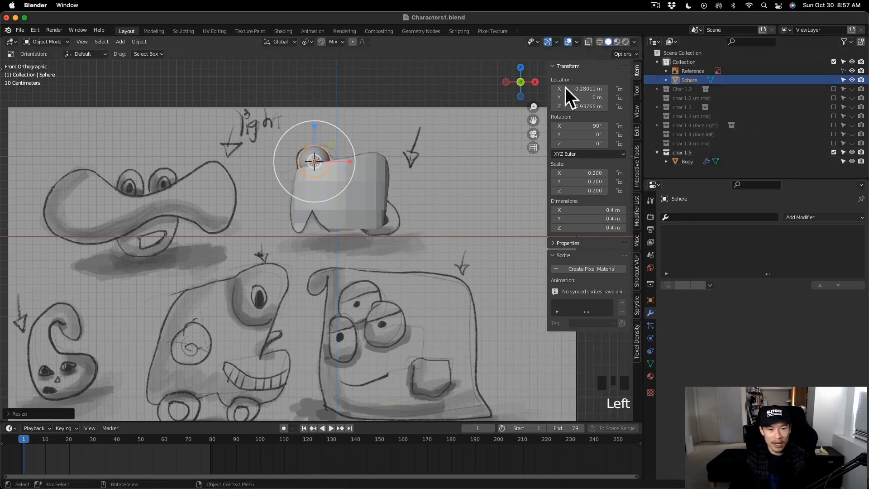
pyautogui.click(697, 82)
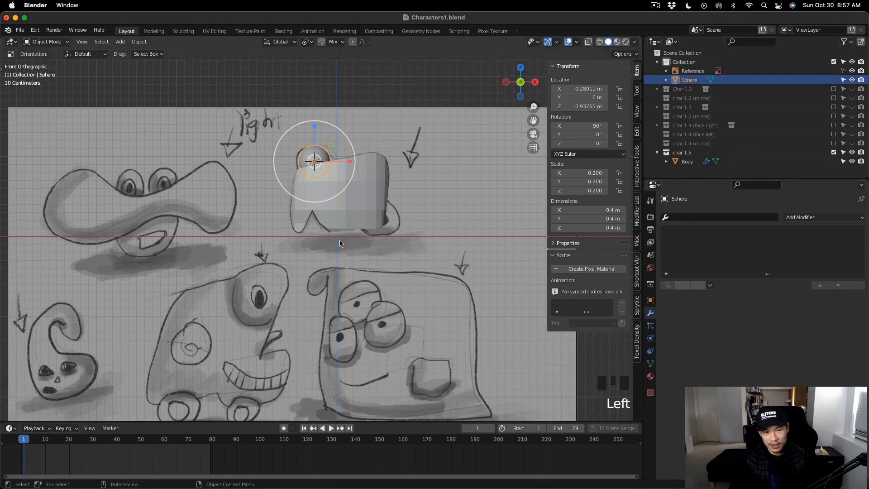
# Step: Move the eye sphere toward the body's front along Y to about -0.203 m
pyautogui.scroll(2, 324, 180)
pyautogui.press('w')
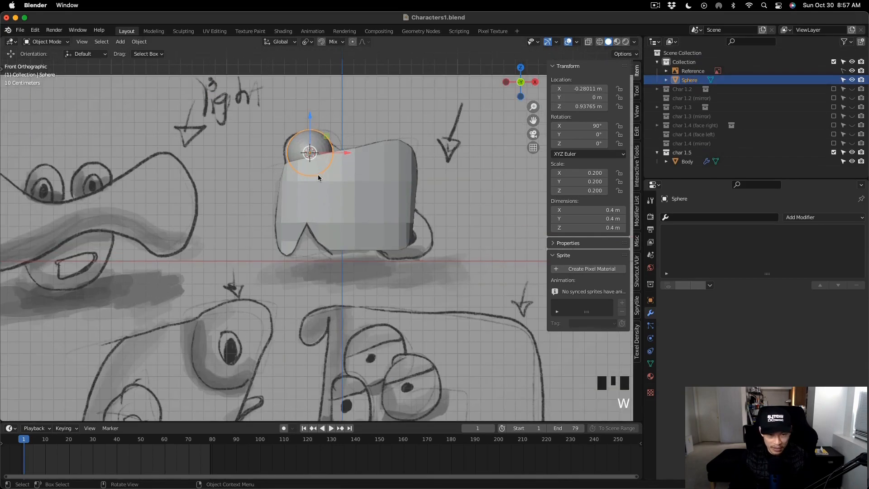
pyautogui.scroll(-2, 318, 175)
pyautogui.moveTo(318, 189); pyautogui.dragTo(301, 196, button='middle')
pyautogui.scroll(-7, 291, 192)
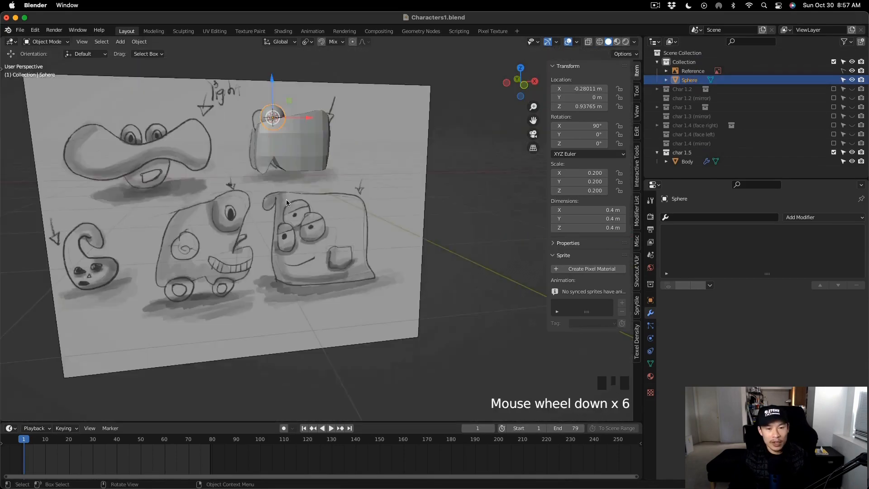
pyautogui.scroll(3, 272, 181)
pyautogui.keyDown('shift'); pyautogui.moveTo(272, 164); pyautogui.dragTo(303, 229, button='middle'); pyautogui.keyUp('shift')
pyautogui.moveTo(393, 319); pyautogui.dragTo(424, 346, button='middle')
pyautogui.keyDown('shift'); pyautogui.moveTo(424, 346); pyautogui.dragTo(421, 280, button='middle'); pyautogui.keyUp('shift')
pyautogui.keyDown('shift'); pyautogui.moveTo(421, 280); pyautogui.dragTo(323, 245, button='middle'); pyautogui.keyUp('shift')
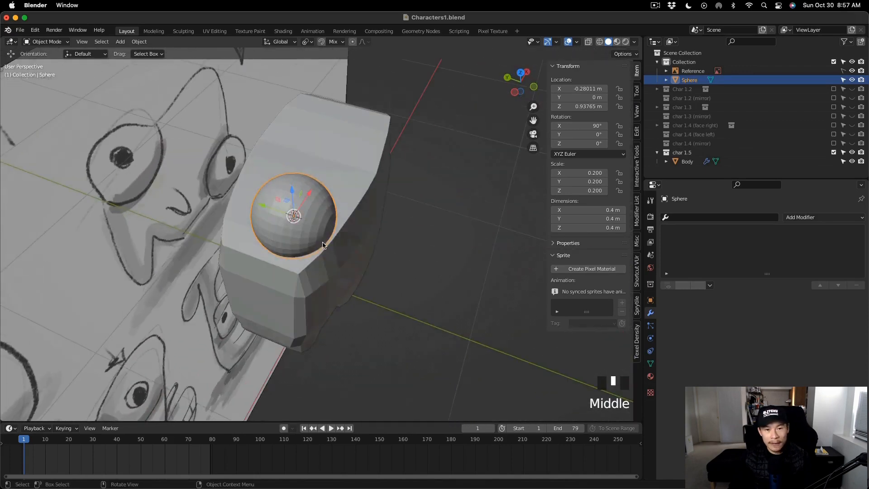
pyautogui.moveTo(264, 208); pyautogui.dragTo(299, 218)
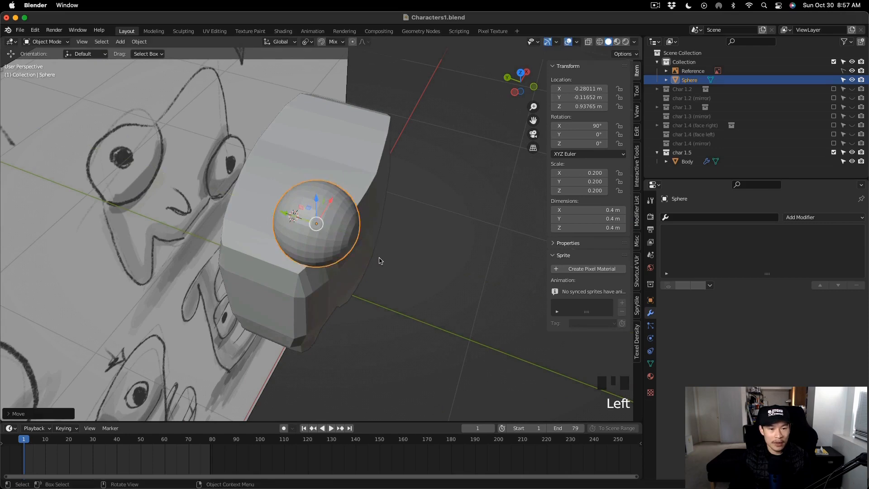
pyautogui.moveTo(299, 218); pyautogui.dragTo(403, 236, button='middle')
pyautogui.moveTo(281, 221); pyautogui.dragTo(301, 223)
pyautogui.moveTo(419, 234); pyautogui.dragTo(365, 202, button='middle')
# Step: In see-through front view, enlarge the sphere to a scale of about 0.277 to match the drawn eye
pyautogui.keyDown('alt'); pyautogui.middleClick(366, 202); pyautogui.keyUp('alt')
pyautogui.scroll(4, 336, 251)
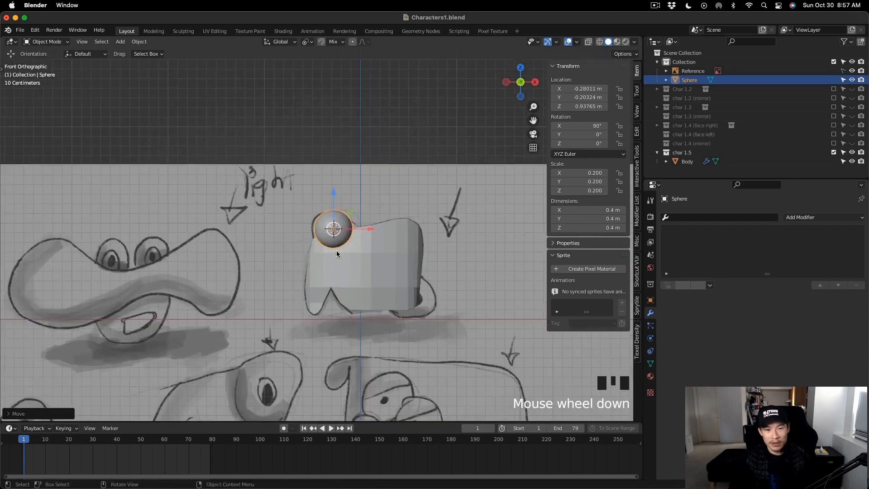
pyautogui.scroll(1, 342, 255)
pyautogui.hotkey('alt', 'z')
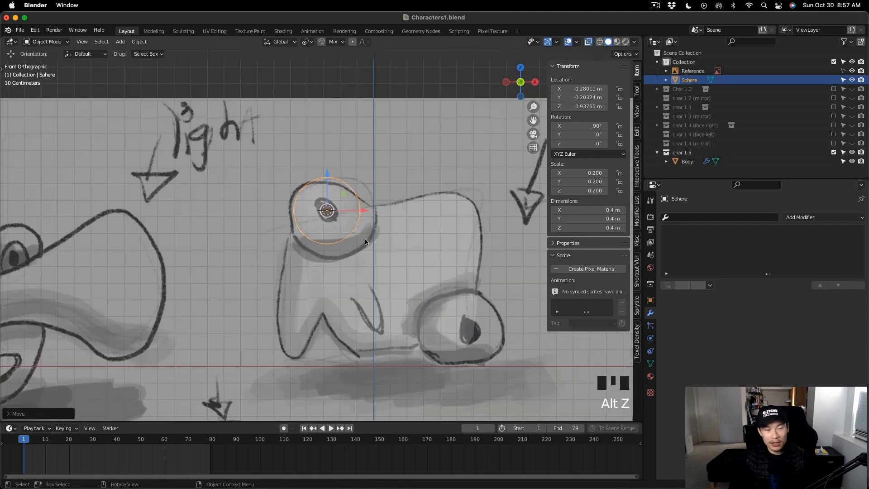
pyautogui.hotkey('alt', 'z')
pyautogui.hotkey('alt', 'z')
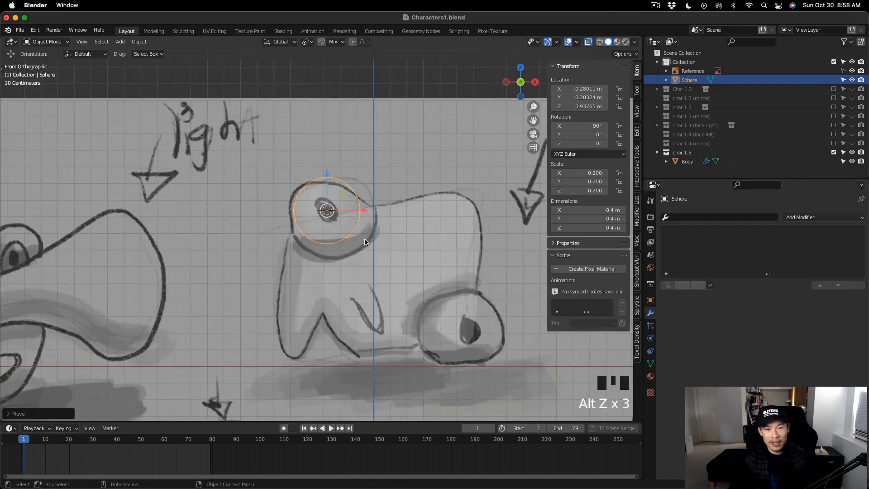
pyautogui.press('r')
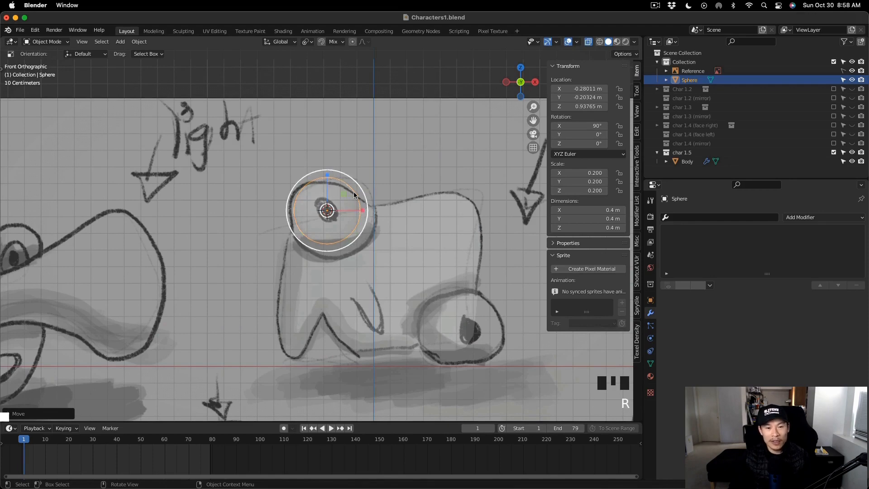
pyautogui.moveTo(364, 190); pyautogui.dragTo(382, 186)
pyautogui.press('w')
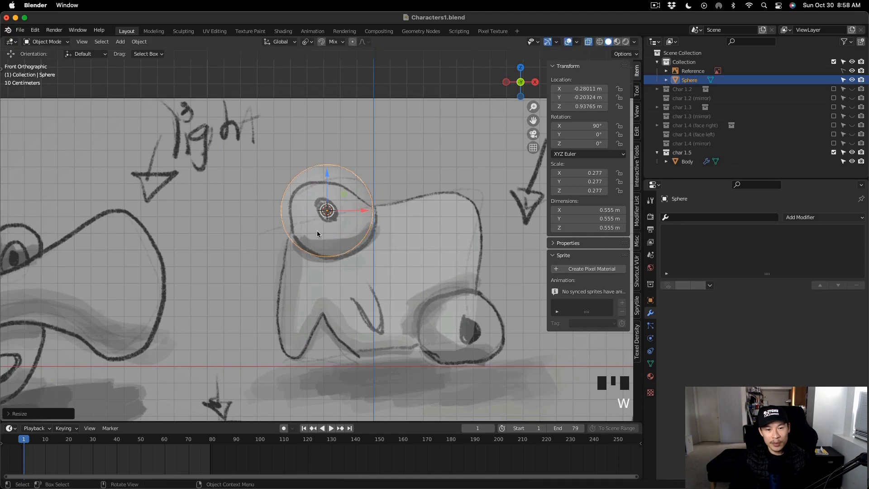
pyautogui.scroll(-2, 346, 283)
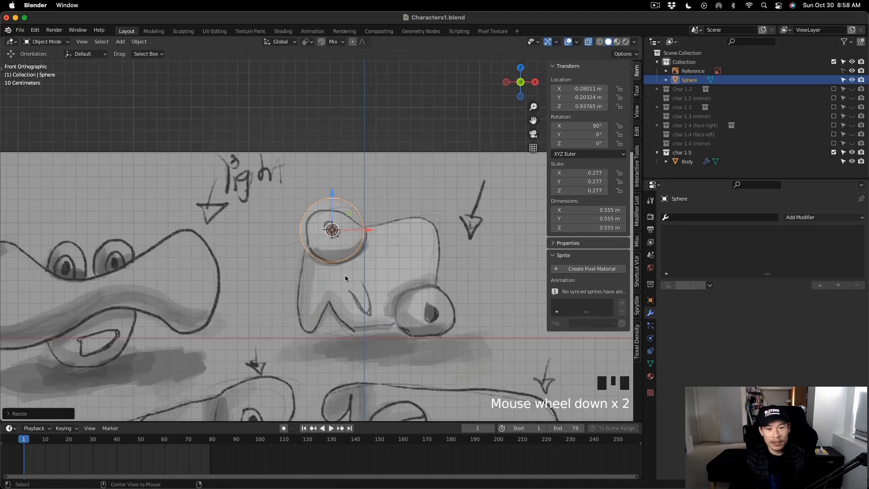
# Step: Fit the eye sphere over the upper drawn eye at about X -0.239 m and Z 0.913 m, and rotate it slightly with trackball rotation
pyautogui.moveTo(345, 276)
pyautogui.mouseDown(button='middle')
pyautogui.moveTo(439, 378)
pyautogui.moveTo(404, 368)
pyautogui.moveTo(395, 389)
pyautogui.mouseUp(button='middle')
pyautogui.scroll(-3, 342, 284)
pyautogui.scroll(-4, 341, 284)
pyautogui.keyDown('alt'); pyautogui.middleClick(371, 333); pyautogui.keyUp('alt')
pyautogui.scroll(9, 346, 288)
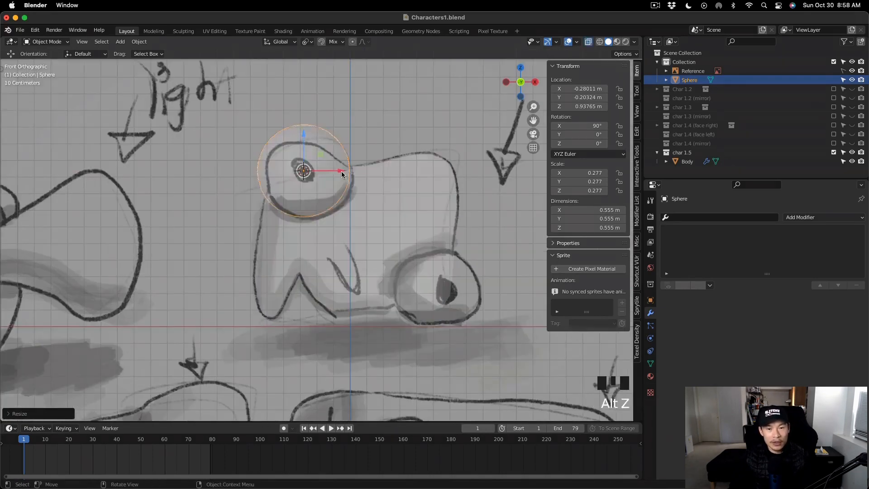
pyautogui.moveTo(343, 171); pyautogui.dragTo(351, 175)
pyautogui.scroll(-3, 319, 189)
pyautogui.press('r')
pyautogui.press('r')
pyautogui.click(356, 232)
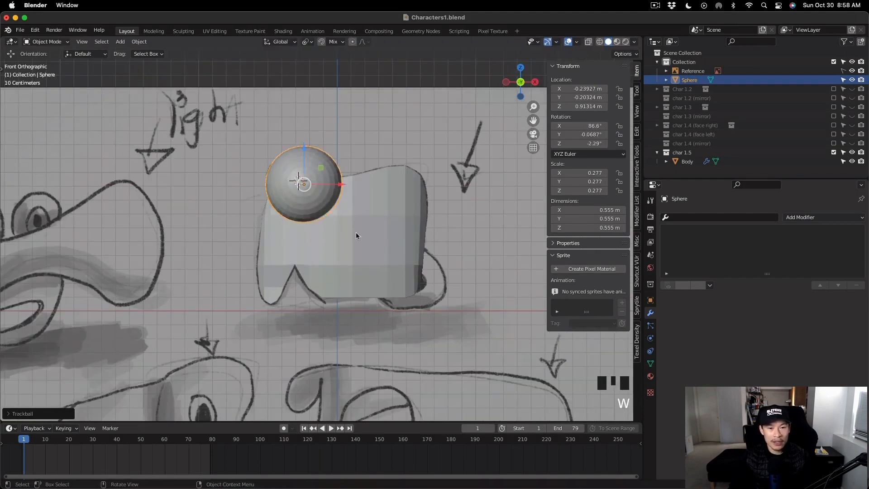
# Step: Duplicate the eye sphere and place the copy over the lower drawn eye at about X 0.546 m and Z 0.314 m
pyautogui.keyDown('shift'); pyautogui.moveTo(356, 232); pyautogui.dragTo(322, 241, button='middle'); pyautogui.keyUp('shift')
pyautogui.hotkey('shift', 'd')
pyautogui.click(396, 310)
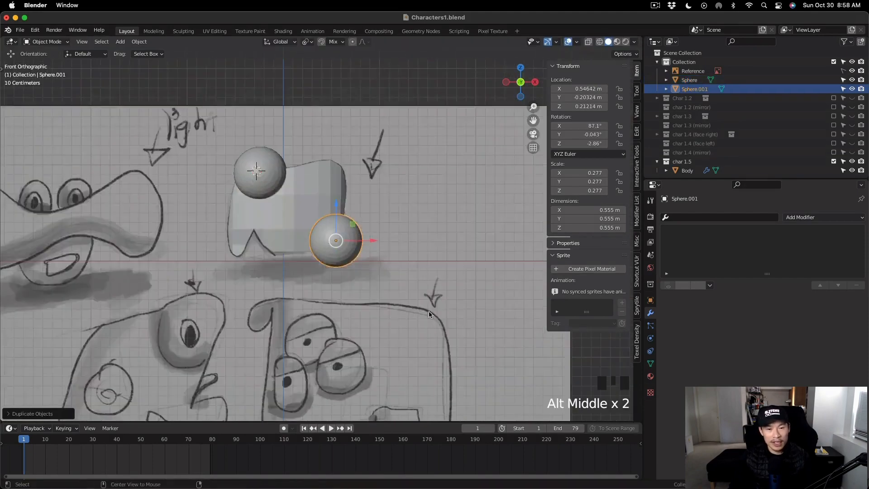
pyautogui.keyDown('alt'); pyautogui.moveTo(428, 312); pyautogui.dragTo(404, 315, button='middle'); pyautogui.keyUp('alt')
pyautogui.scroll(3, 302, 245)
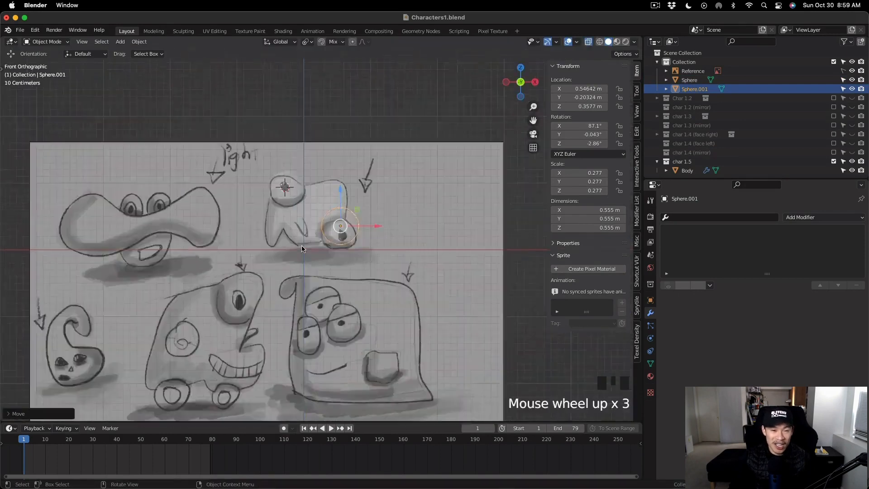
pyautogui.moveTo(365, 182); pyautogui.dragTo(422, 197)
pyautogui.click(364, 170)
pyautogui.scroll(-1, 364, 170)
pyautogui.press('Tab')
pyautogui.press('Tab')
pyautogui.scroll(-1, 378, 197)
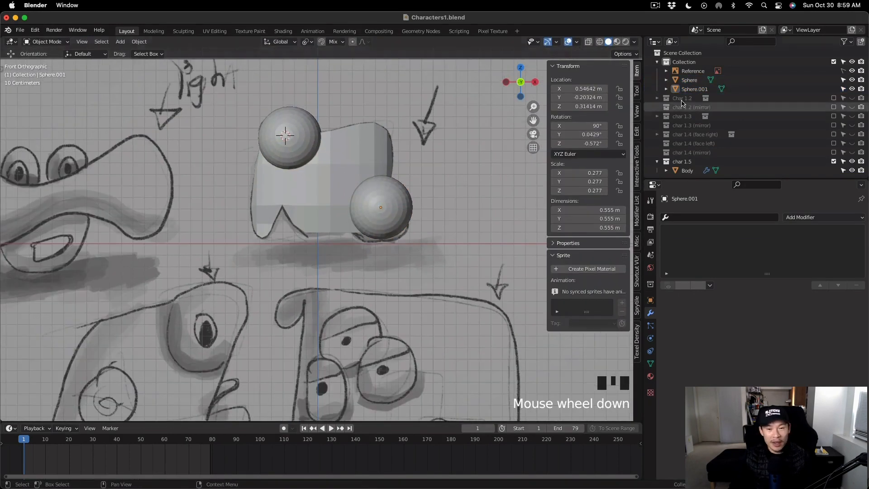
# Step: Rename the upper eye sphere as Left Eye and the lower one as Right Eye
pyautogui.doubleClick(693, 80)
pyautogui.press('Return')
pyautogui.doubleClick(700, 89)
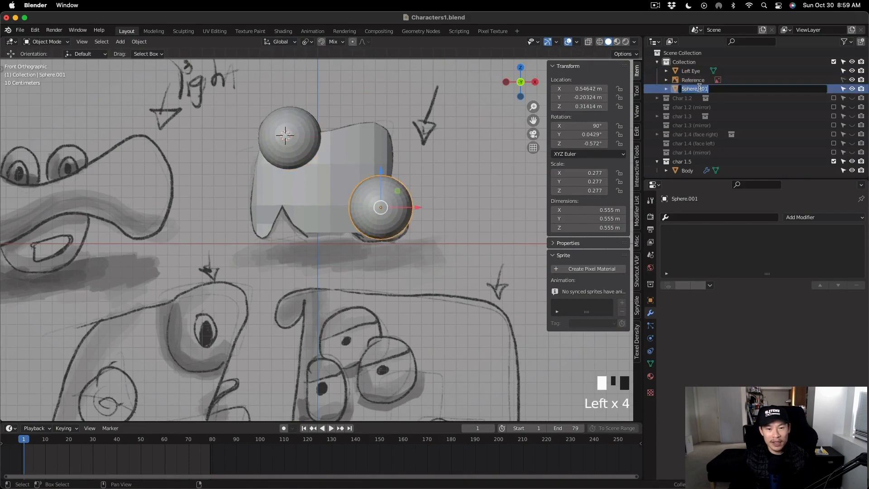
pyautogui.write('Right Eye')
# Step: Move both the Left Eye and Right Eye objects into the char 1.5 collection
pyautogui.click(690, 70)
pyautogui.keyDown('ctrl'); pyautogui.click(690, 89); pyautogui.keyUp('ctrl')
pyautogui.press('m')
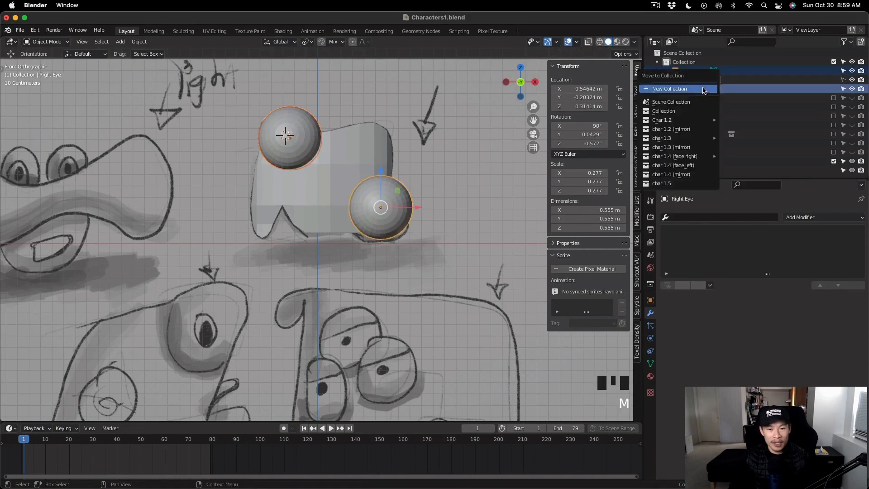
pyautogui.click(684, 183)
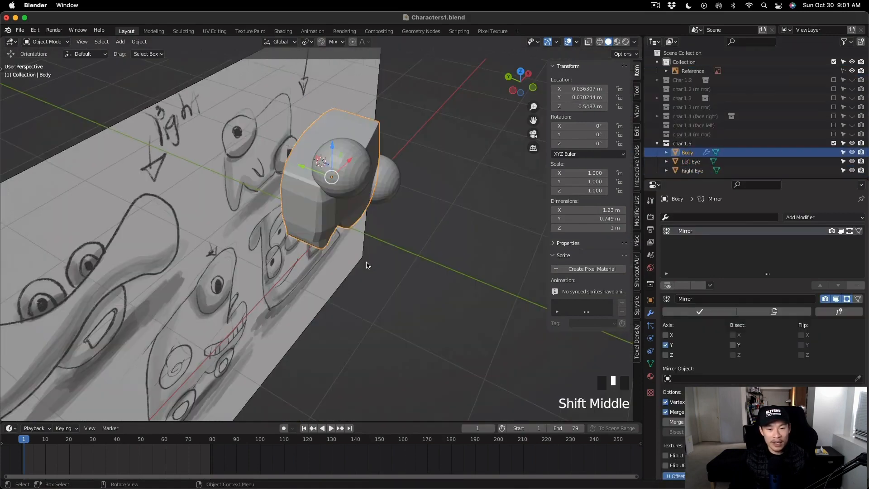
# Step: In edit mode, mark a seam along the body's centre edge loop where the mirrored halves meet
pyautogui.press('Tab')
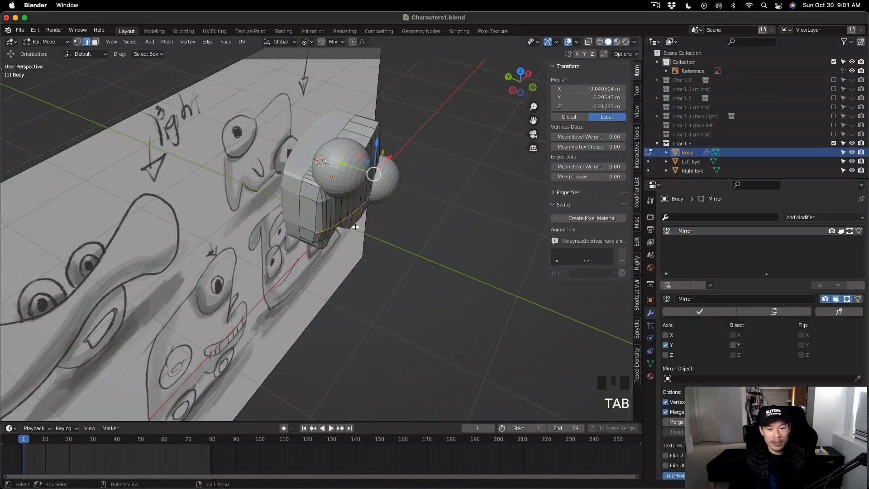
pyautogui.scroll(2, 346, 218)
pyautogui.scroll(-3, 346, 218)
pyautogui.press('1')
pyautogui.scroll(3, 346, 218)
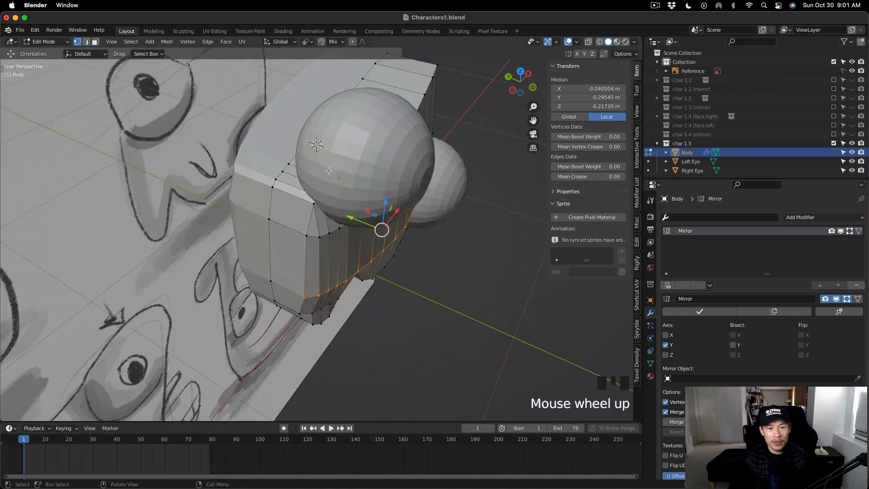
pyautogui.moveTo(372, 208); pyautogui.dragTo(324, 160, button='middle')
pyautogui.press('2')
pyautogui.click(302, 172)
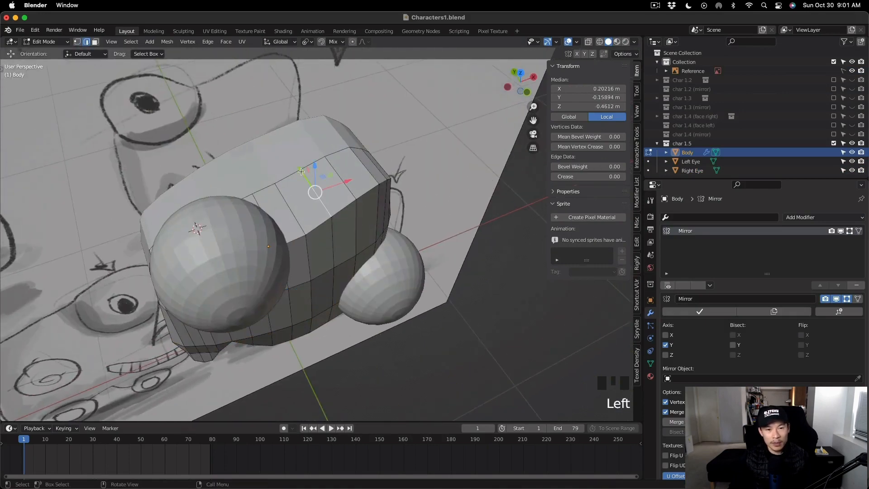
pyautogui.keyDown('alt'); pyautogui.keyDown('shift'); pyautogui.click(300, 173); pyautogui.keyUp('shift'); pyautogui.keyUp('alt')
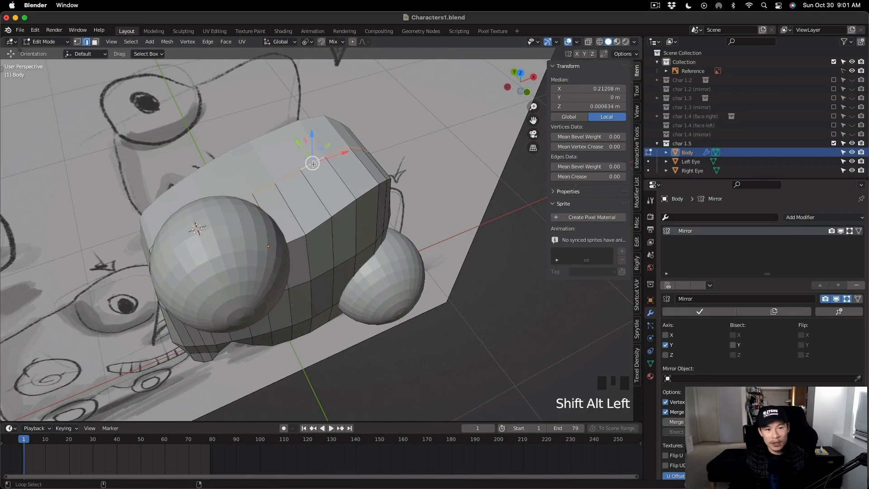
pyautogui.moveTo(311, 161); pyautogui.dragTo(319, 164, button='middle')
pyautogui.rightClick(319, 163)
pyautogui.click(290, 322)
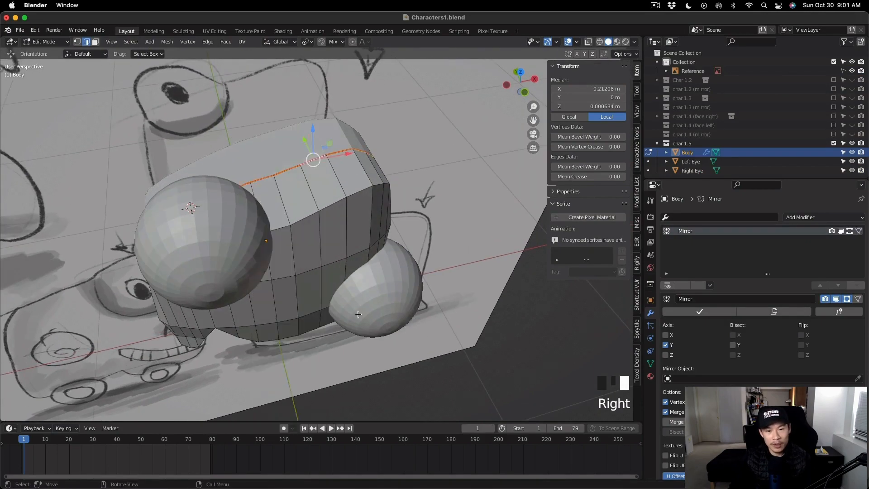
# Step: Inspect the body's centre line from the side and around the eye sphere for edges still lacking a seam
pyautogui.moveTo(358, 314); pyautogui.dragTo(348, 253, button='middle')
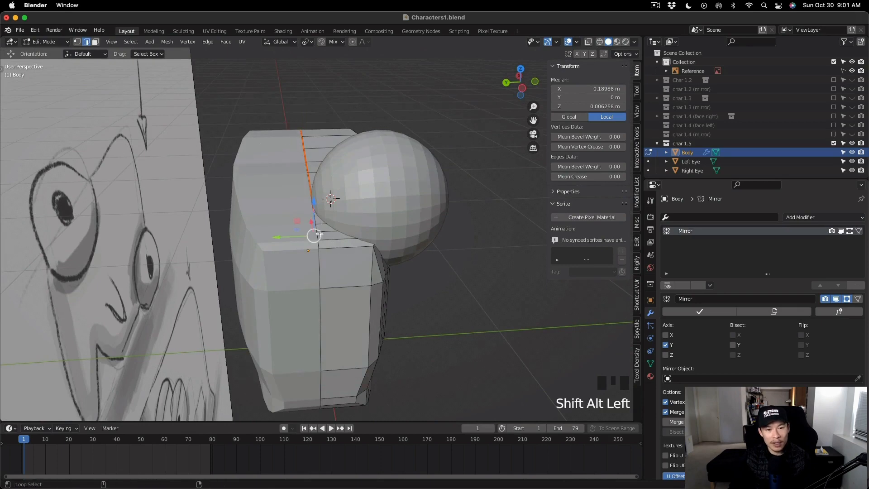
pyautogui.scroll(4, 319, 233)
pyautogui.scroll(-4, 319, 234)
pyautogui.scroll(4, 319, 234)
pyautogui.moveTo(319, 233); pyautogui.dragTo(365, 215, button='middle')
pyautogui.scroll(-4, 446, 222)
pyautogui.scroll(4, 435, 243)
pyautogui.scroll(-4, 261, 232)
pyautogui.scroll(3, 259, 227)
pyautogui.scroll(-4, 256, 218)
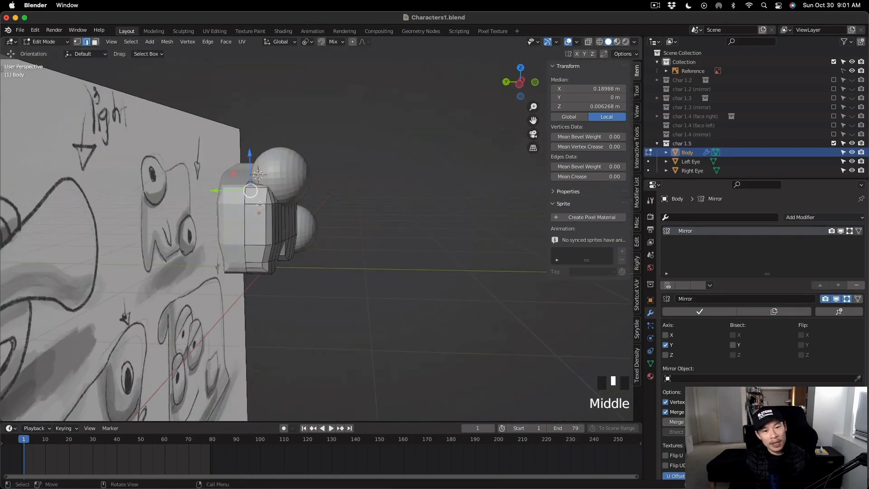
pyautogui.moveTo(260, 205); pyautogui.dragTo(216, 283, button='middle')
# Step: Isolate the body, mark the remaining centre-line edges along its foot and outer end as a seam, and show the other objects again
pyautogui.press('/')
pyautogui.click(285, 201)
pyautogui.moveTo(252, 307); pyautogui.dragTo(284, 313, button='middle')
pyautogui.scroll(-2, 283, 313)
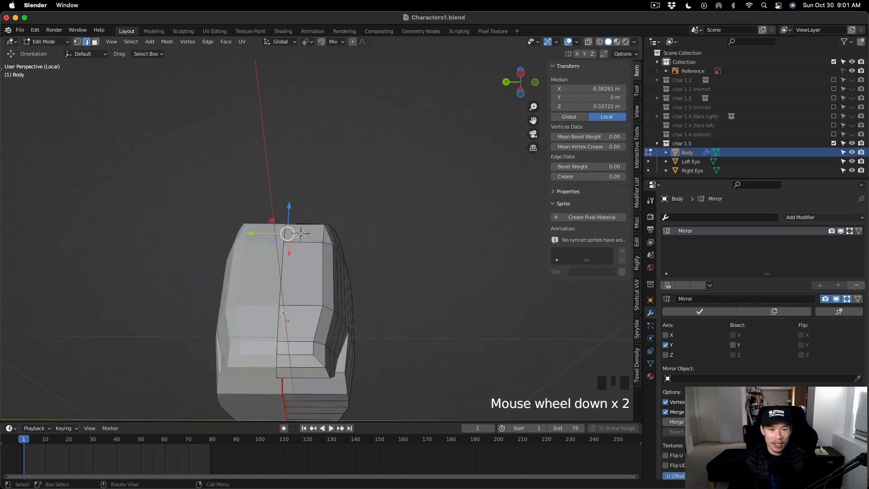
pyautogui.keyDown('shift'); pyautogui.click(276, 372); pyautogui.keyUp('shift')
pyautogui.moveTo(276, 372); pyautogui.dragTo(301, 334, button='middle')
pyautogui.keyDown('shift'); pyautogui.click(277, 252); pyautogui.keyUp('shift')
pyautogui.keyDown('shift'); pyautogui.click(274, 286); pyautogui.keyUp('shift')
pyautogui.keyDown('shift'); pyautogui.click(273, 305); pyautogui.keyUp('shift')
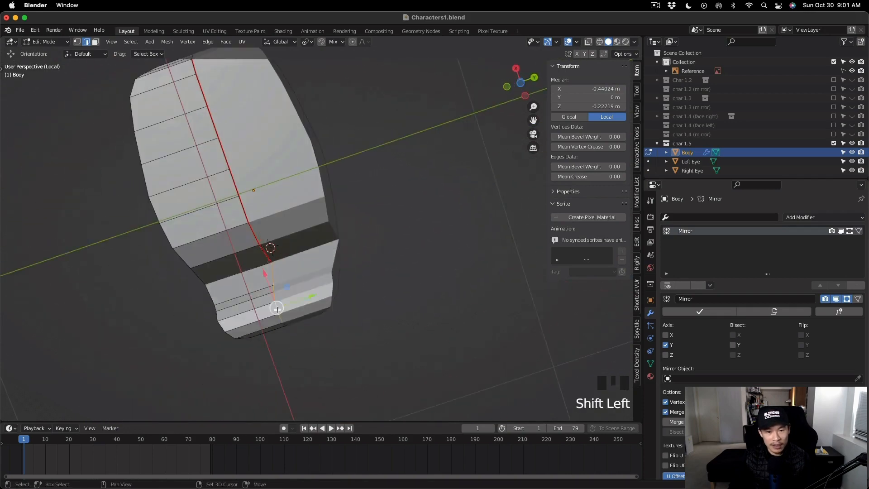
pyautogui.moveTo(273, 305); pyautogui.dragTo(281, 238, button='middle')
pyautogui.keyDown('shift'); pyautogui.click(276, 245); pyautogui.keyUp('shift')
pyautogui.keyDown('shift'); pyautogui.click(275, 258); pyautogui.keyUp('shift')
pyautogui.keyDown('shift'); pyautogui.click(276, 280); pyautogui.keyUp('shift')
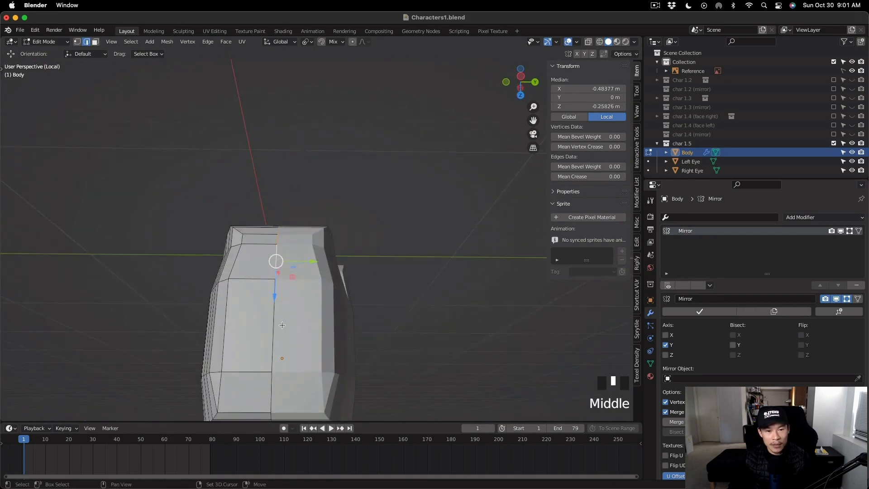
pyautogui.keyDown('shift'); pyautogui.click(275, 324); pyautogui.keyUp('shift')
pyautogui.moveTo(275, 324); pyautogui.dragTo(260, 345, button='middle')
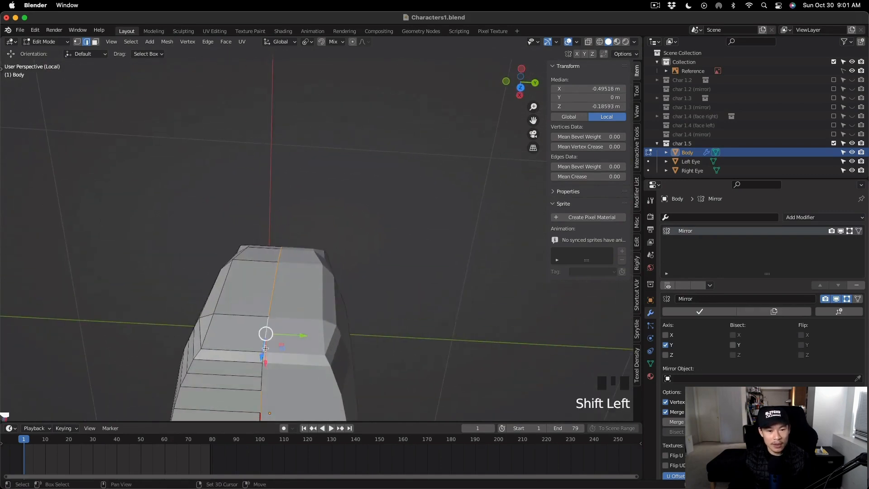
pyautogui.keyDown('shift'); pyautogui.click(264, 359); pyautogui.keyUp('shift')
pyautogui.moveTo(261, 375); pyautogui.dragTo(278, 294, button='middle')
pyautogui.rightClick(261, 271)
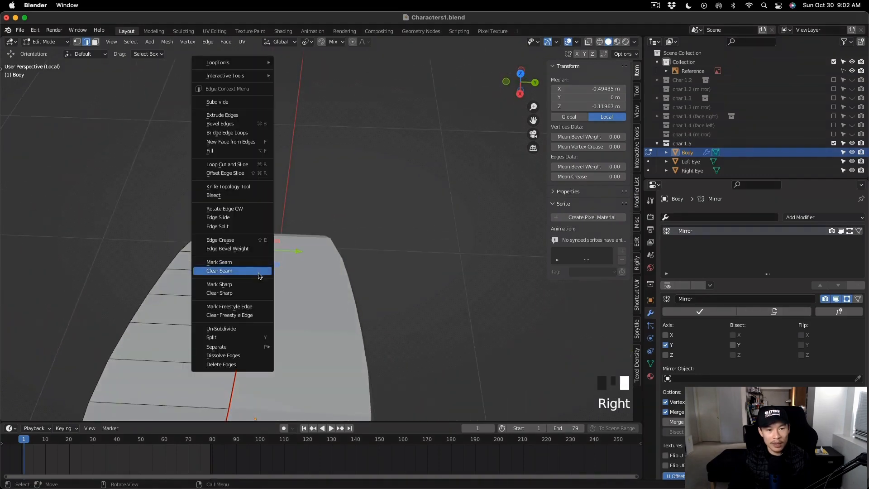
pyautogui.click(236, 263)
pyautogui.moveTo(236, 267); pyautogui.dragTo(271, 330, button='middle')
pyautogui.scroll(-2, 265, 313)
pyautogui.press('/')
# Step: Mark a seam along the Left Eye sphere's middle edge loop
pyautogui.moveTo(340, 301); pyautogui.dragTo(347, 241, button='middle')
pyautogui.moveTo(290, 216); pyautogui.dragTo(340, 221, button='middle')
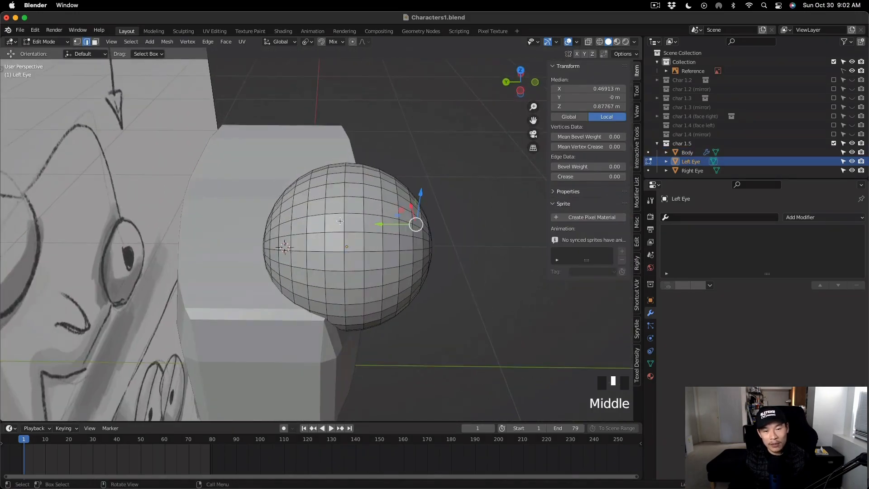
pyautogui.click(343, 206)
pyautogui.keyDown('alt'); pyautogui.click(343, 206); pyautogui.keyUp('alt')
pyautogui.rightClick(343, 238)
pyautogui.click(344, 239)
# Step: Switch editing to the Right Eye sphere, mark a seam along its middle edge loop, and return to object mode
pyautogui.moveTo(453, 262); pyautogui.dragTo(398, 258, button='middle')
pyautogui.keyDown('shift'); pyautogui.moveTo(435, 271); pyautogui.dragTo(358, 209, button='middle'); pyautogui.keyUp('shift')
pyautogui.hotkey('alt', 'q')
pyautogui.click(289, 234)
pyautogui.keyDown('alt'); pyautogui.keyDown('shift'); pyautogui.click(309, 224); pyautogui.keyUp('shift'); pyautogui.keyUp('alt')
pyautogui.rightClick(310, 225)
pyautogui.click(310, 224)
pyautogui.press('Tab')
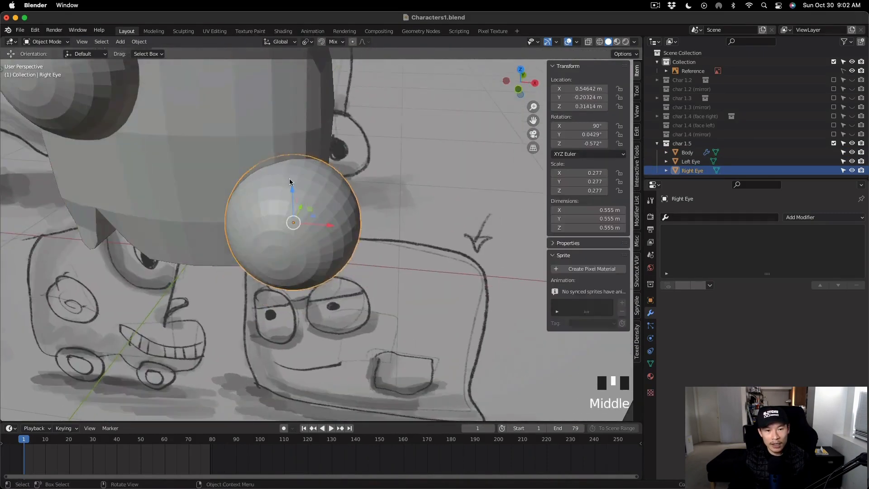
# Step: Select the whole body mesh in edit mode and switch to the UV Editing workspace
pyautogui.click(258, 113)
pyautogui.press('Tab')
pyautogui.moveTo(261, 114); pyautogui.dragTo(279, 132, button='middle')
pyautogui.keyDown('shift'); pyautogui.moveTo(332, 159); pyautogui.dragTo(370, 209, button='middle'); pyautogui.keyUp('shift')
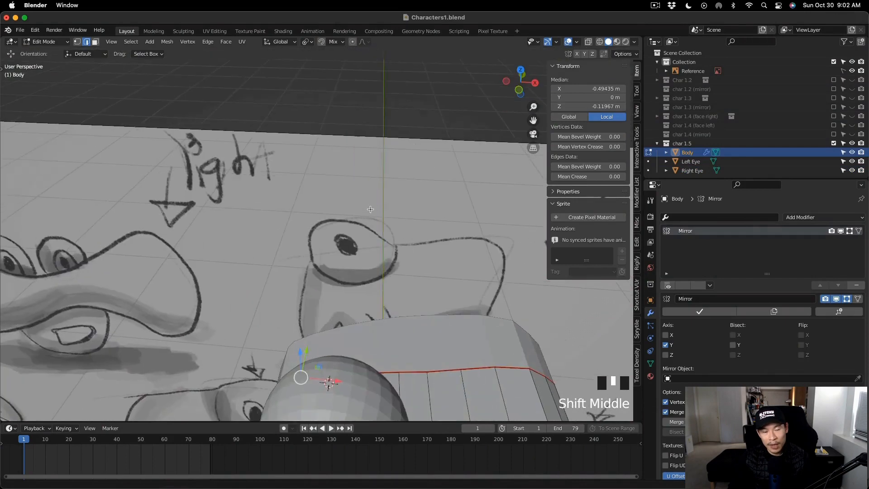
pyautogui.keyDown('shift'); pyautogui.moveTo(431, 293); pyautogui.dragTo(449, 311, button='middle'); pyautogui.keyUp('shift')
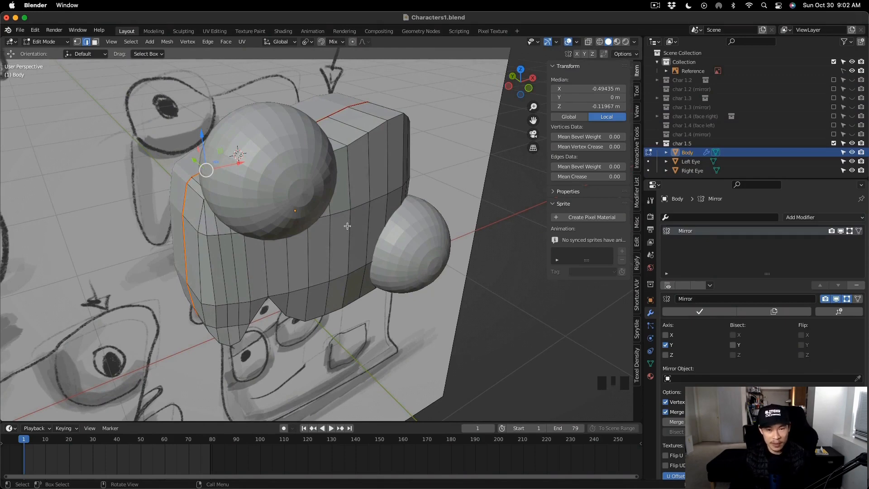
pyautogui.press('a')
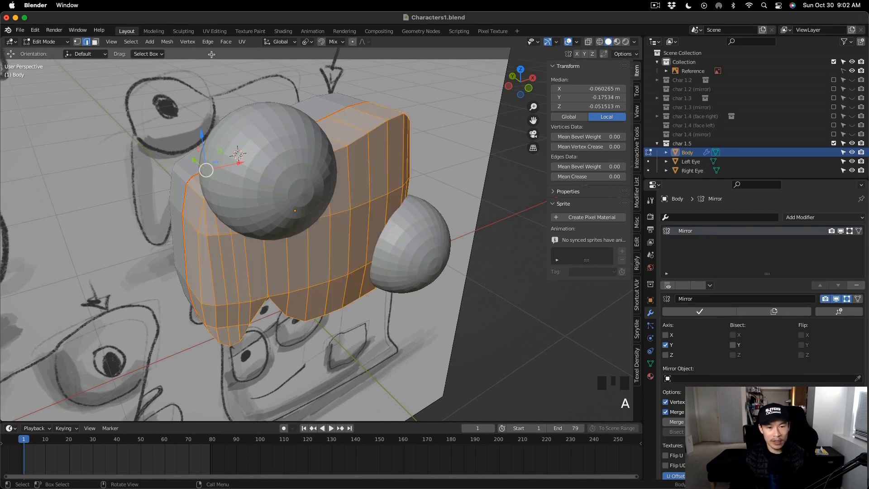
pyautogui.click(214, 31)
pyautogui.scroll(-2, 184, 224)
pyautogui.scroll(3, 184, 224)
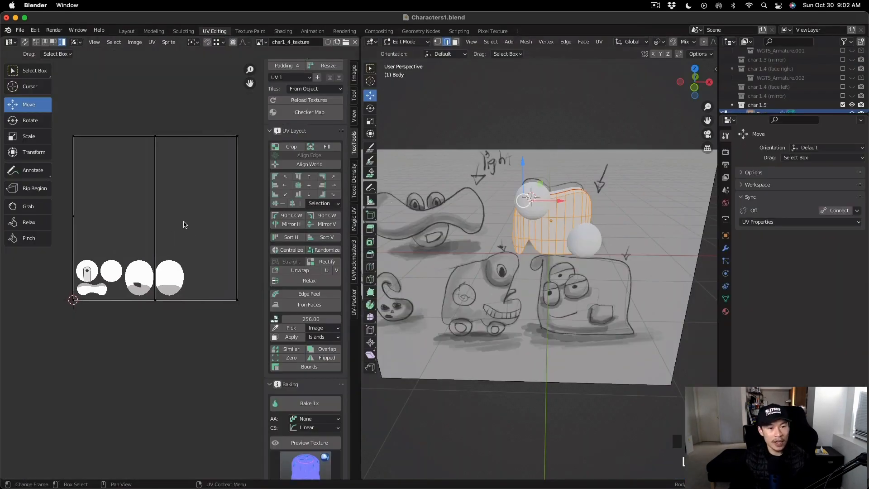
# Step: Create a new blank 1024 × 1024 px image named char1_5_texture
pyautogui.click(135, 41)
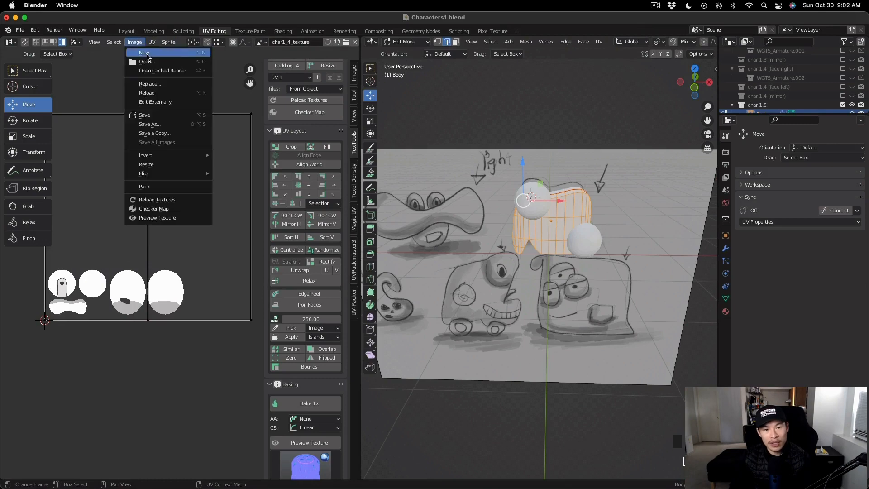
pyautogui.click(140, 50)
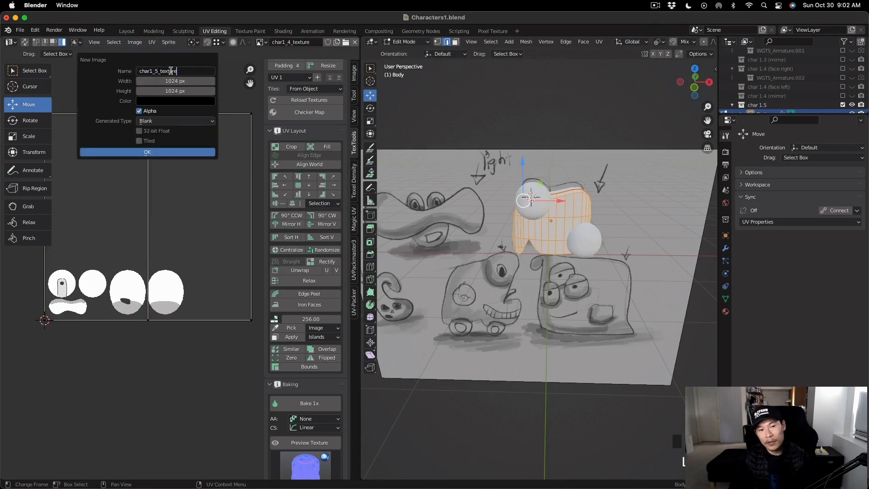
pyautogui.click(185, 152)
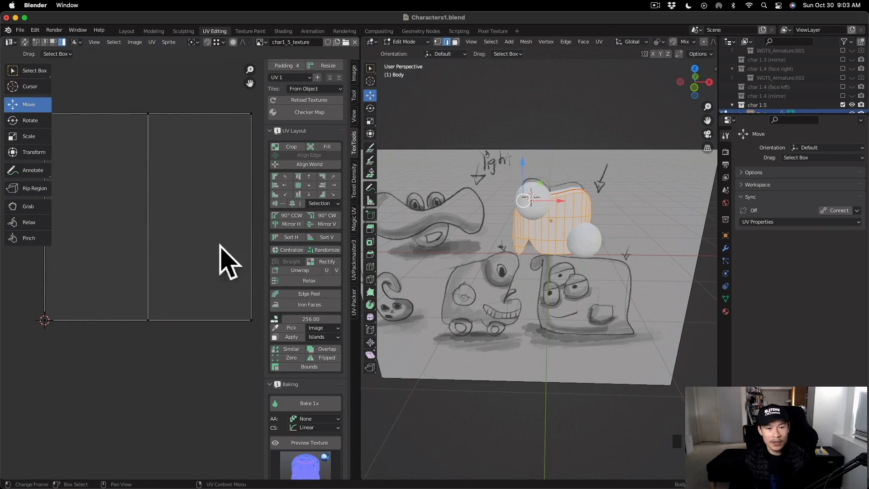
# Step: Unwrap the selected body mesh along its seams
pyautogui.scroll(-1, 217, 249)
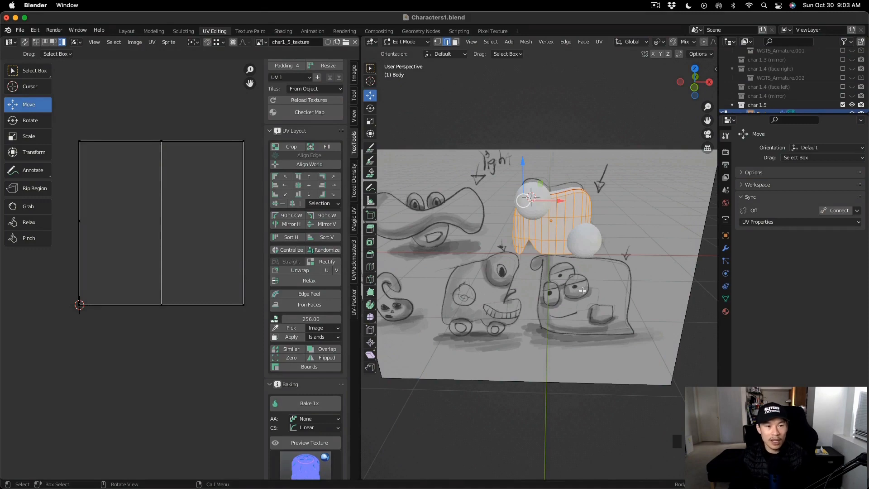
pyautogui.press('u')
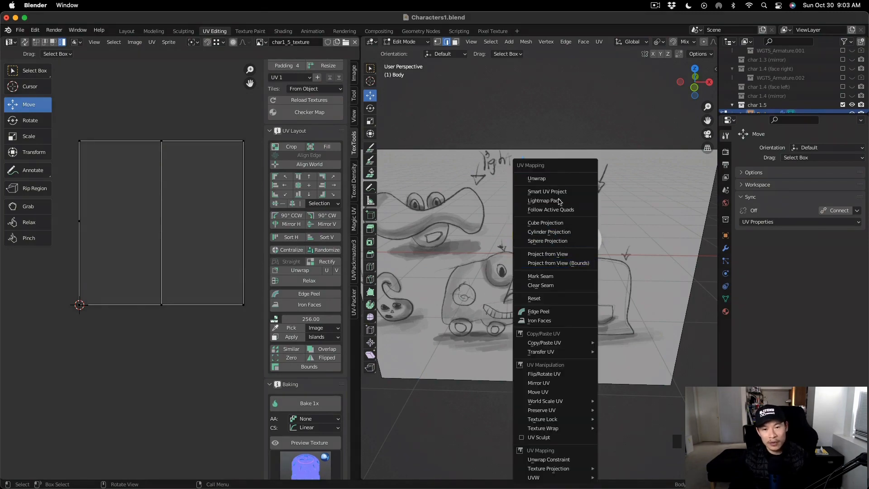
pyautogui.click(558, 177)
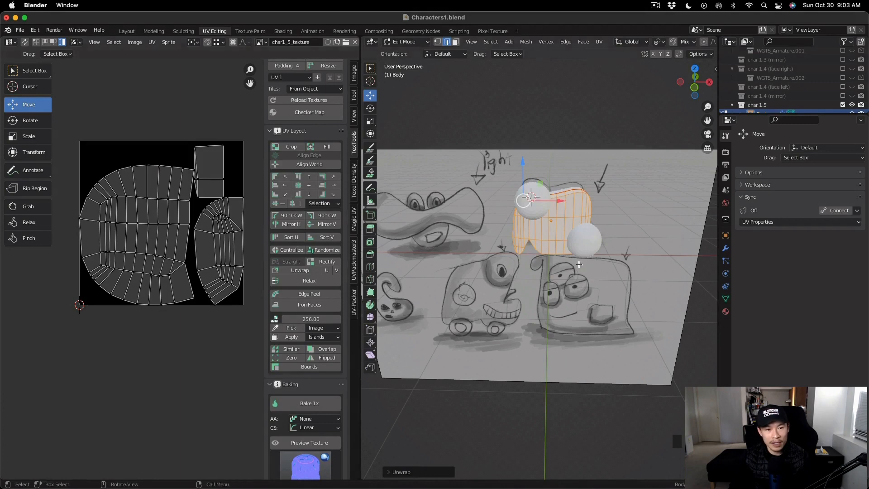
pyautogui.moveTo(579, 264)
pyautogui.mouseDown(button='middle')
pyautogui.moveTo(586, 312)
pyautogui.moveTo(589, 276)
pyautogui.mouseUp(button='middle')
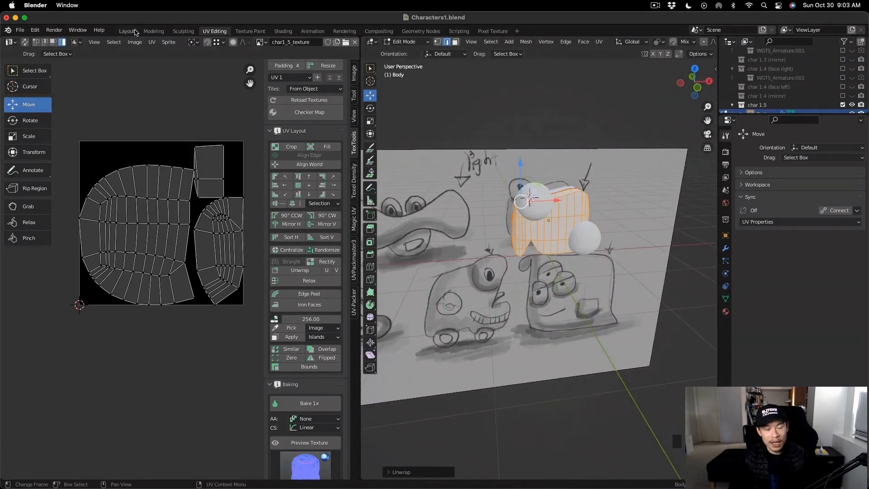
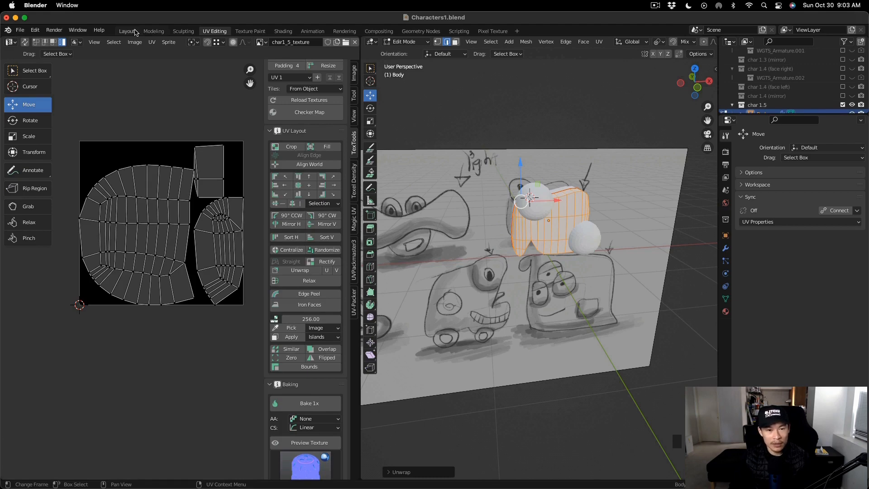
# Step: Switch to the Layout workspace and isolate the body mesh in local view, framed on the selection
pyautogui.click(135, 32)
pyautogui.moveTo(349, 213); pyautogui.dragTo(406, 206, button='middle')
pyautogui.press('Tab')
pyautogui.scroll(5, 316, 243)
pyautogui.moveTo(316, 243); pyautogui.dragTo(272, 244, button='middle')
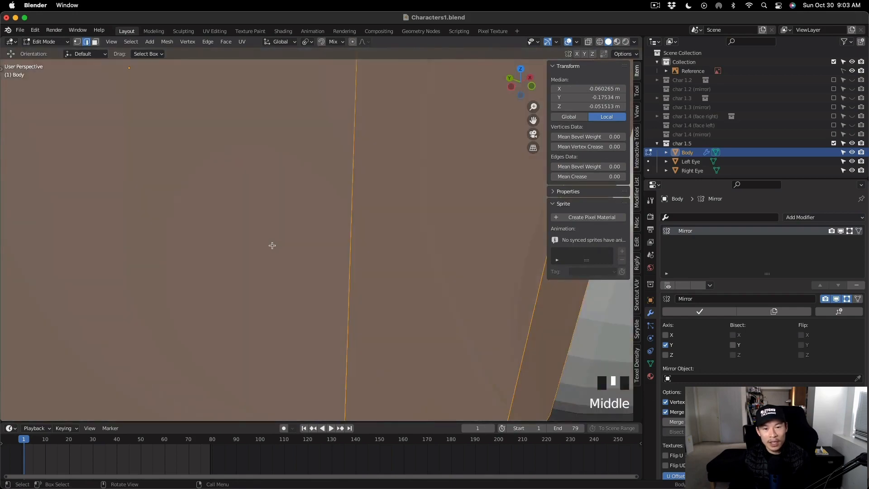
pyautogui.press('KP_Decimal')
pyautogui.scroll(8, 237, 236)
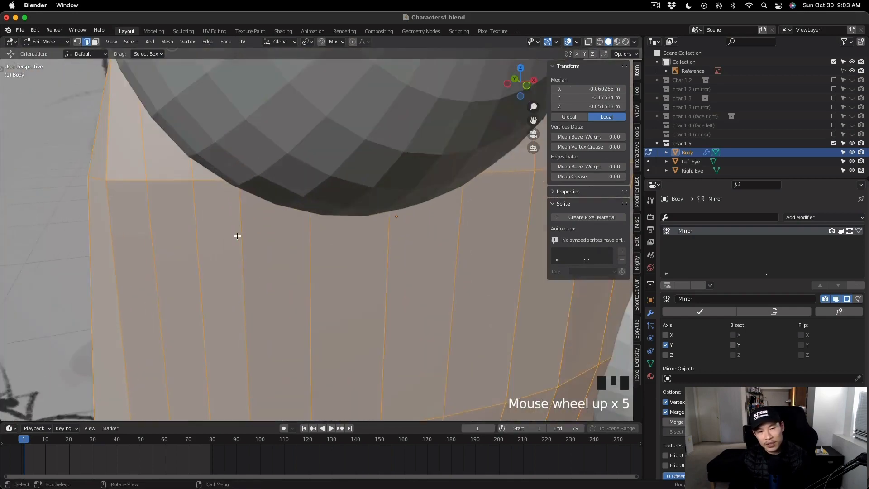
pyautogui.scroll(-2, 237, 236)
pyautogui.press('/')
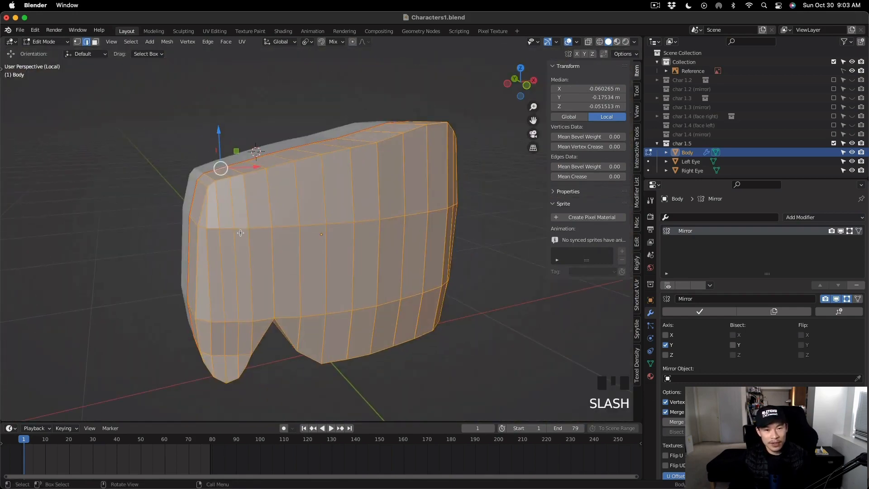
pyautogui.press('KP_Decimal')
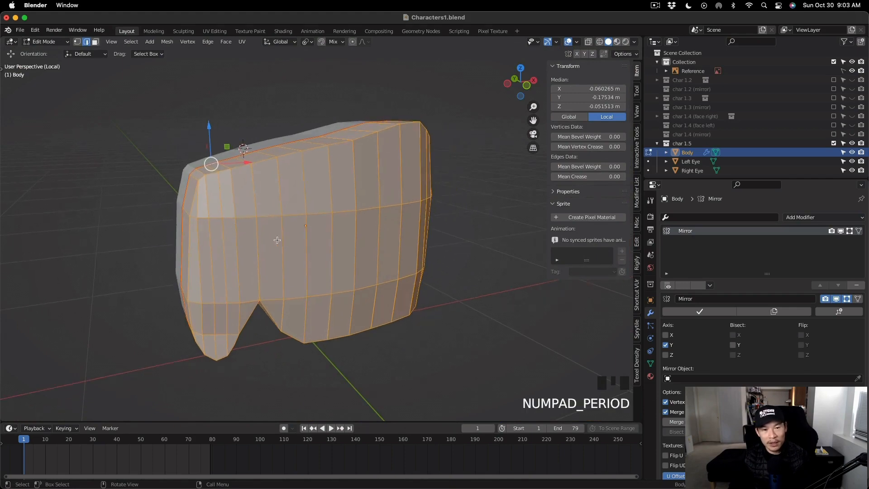
# Step: Turn on UV sync selection in the UV Editing workspace and select the small separate UV island's vertices to locate them on the body
pyautogui.scroll(13, 277, 240)
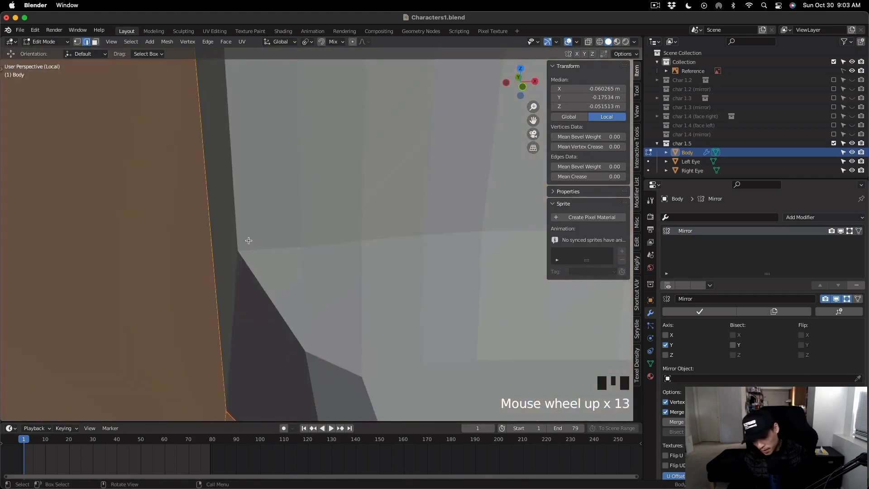
pyautogui.moveTo(249, 241); pyautogui.dragTo(60, 169, button='middle')
pyautogui.scroll(-4, 219, 237)
pyautogui.scroll(-1, 374, 213)
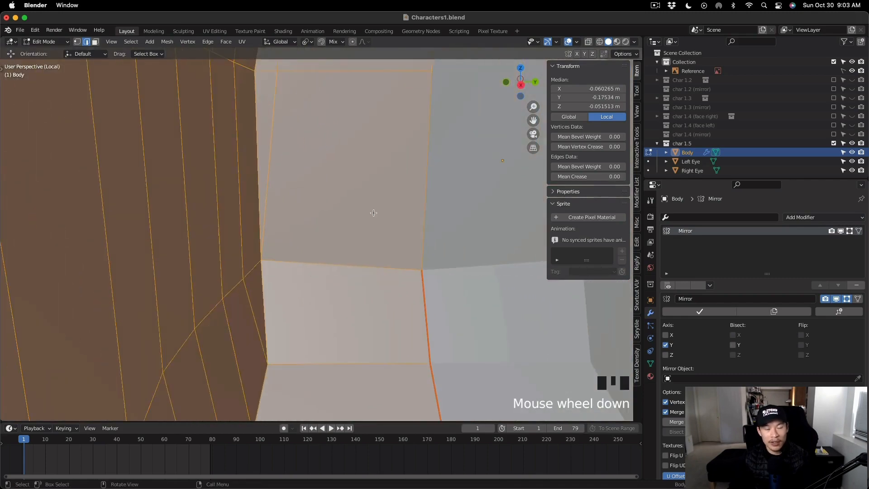
pyautogui.scroll(2, 373, 213)
pyautogui.moveTo(374, 213); pyautogui.dragTo(436, 237, button='middle')
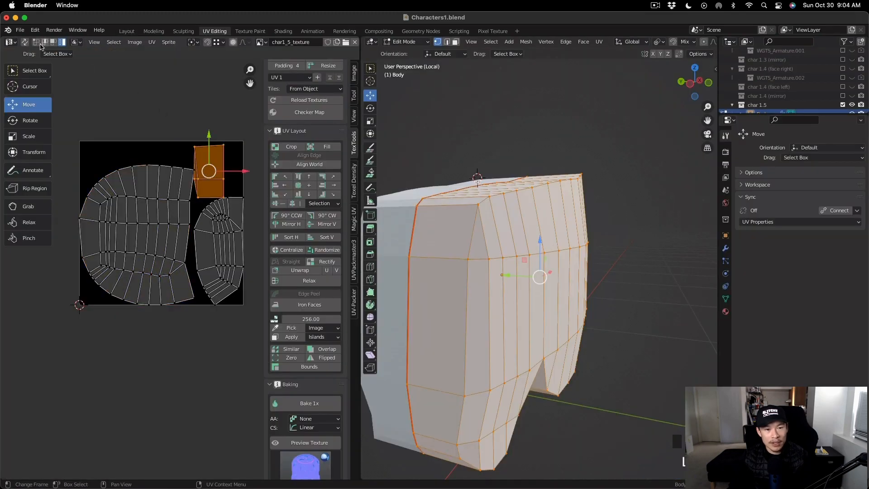
pyautogui.click(27, 42)
pyautogui.click(220, 179)
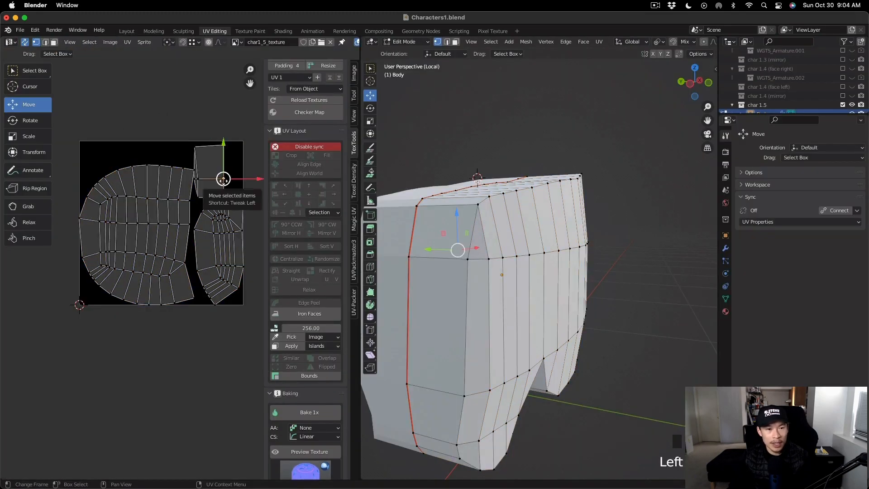
pyautogui.moveTo(480, 231); pyautogui.dragTo(421, 244, button='middle')
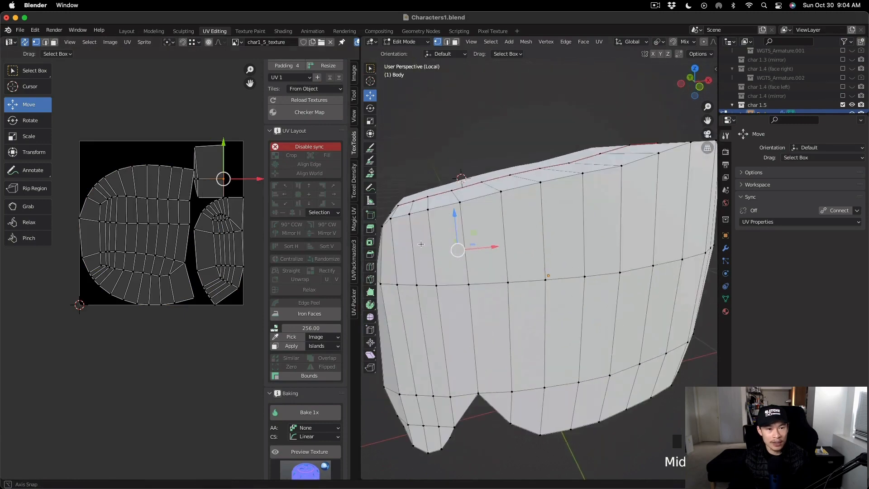
pyautogui.click(198, 142)
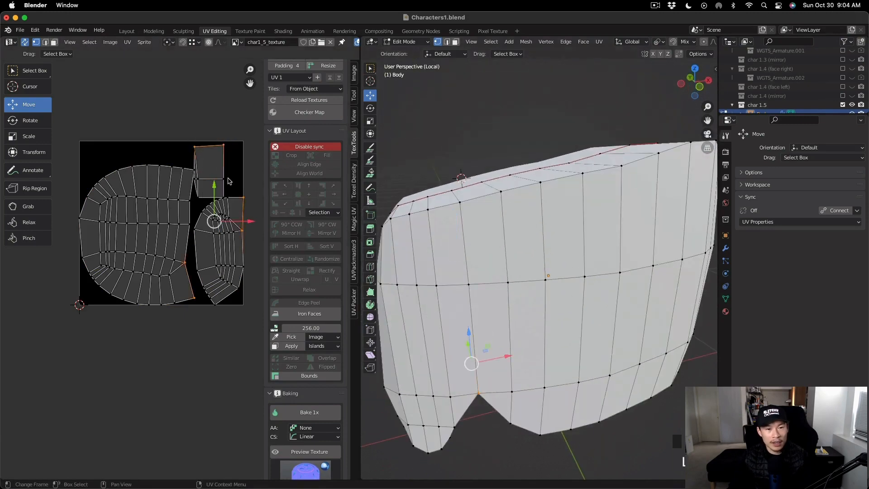
pyautogui.moveTo(457, 235); pyautogui.dragTo(503, 319, button='middle')
pyautogui.scroll(2, 459, 333)
pyautogui.scroll(2, 509, 324)
pyautogui.scroll(3, 510, 324)
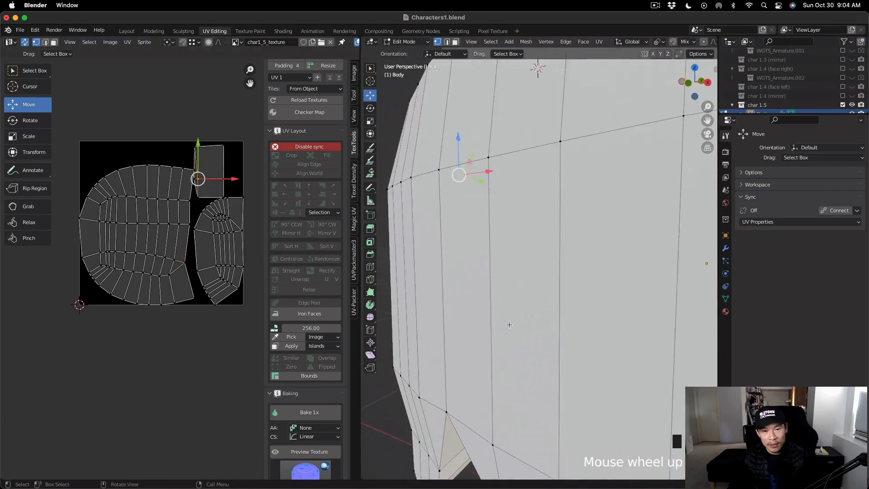
pyautogui.scroll(-2, 476, 308)
pyautogui.moveTo(475, 308); pyautogui.dragTo(474, 195, button='middle')
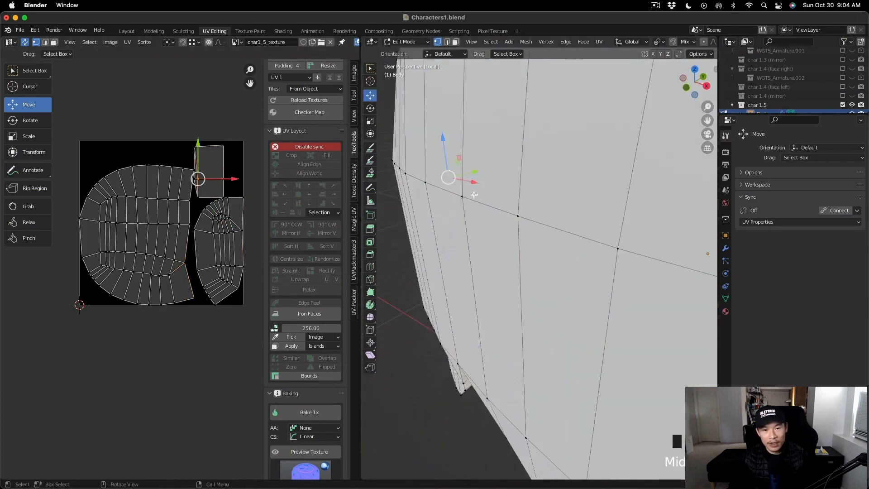
pyautogui.moveTo(476, 172); pyautogui.dragTo(459, 191)
pyautogui.moveTo(466, 190); pyautogui.dragTo(460, 157, button='middle')
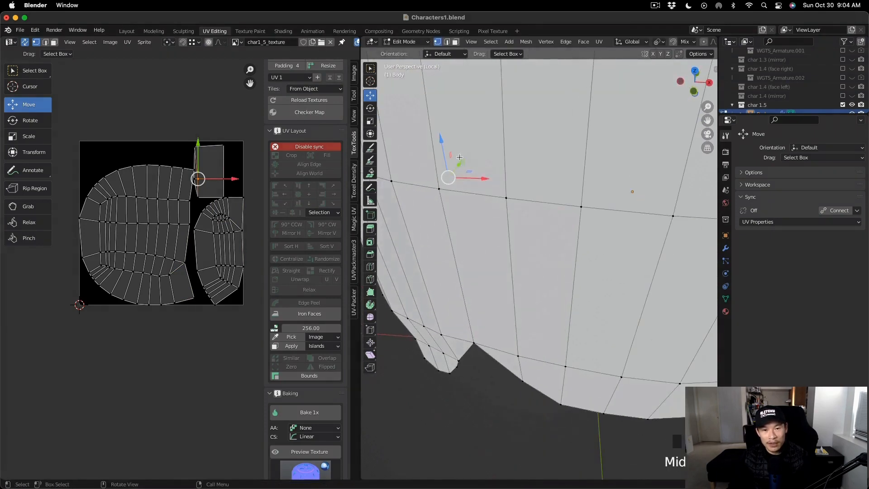
pyautogui.moveTo(461, 162); pyautogui.dragTo(455, 169)
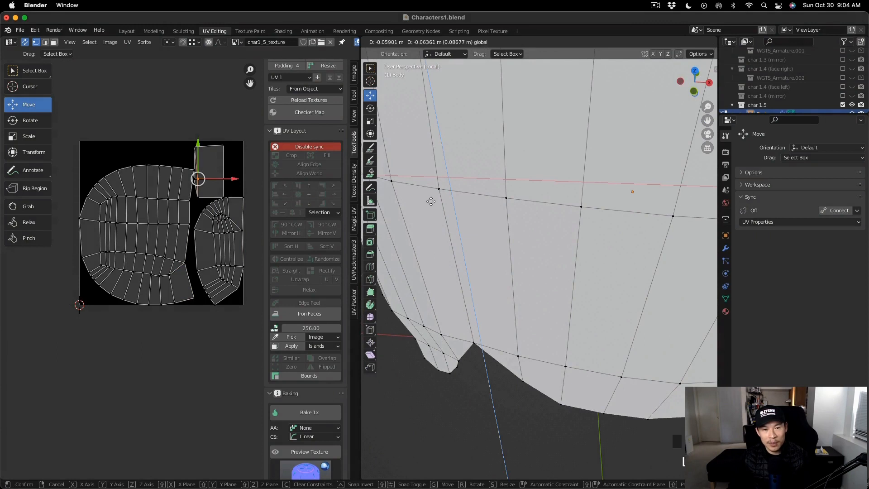
pyautogui.moveTo(431, 202); pyautogui.dragTo(426, 206)
pyautogui.moveTo(419, 210); pyautogui.dragTo(470, 166, button='middle')
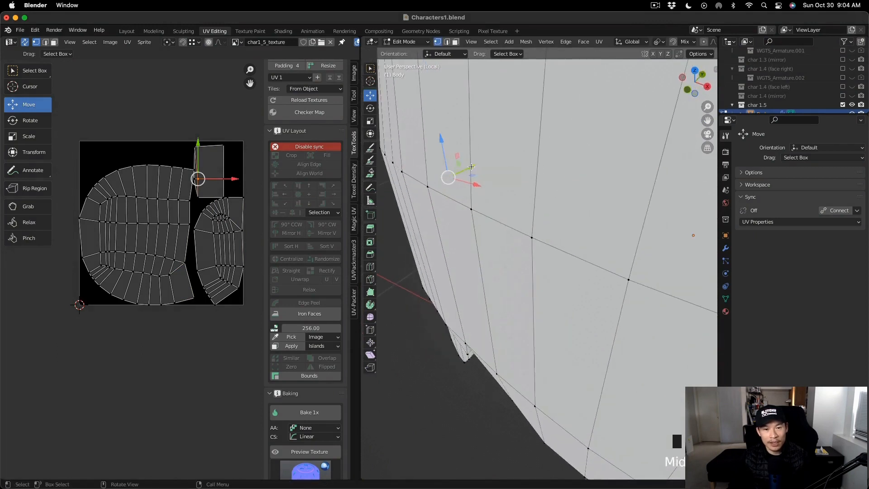
pyautogui.moveTo(471, 167); pyautogui.dragTo(452, 173)
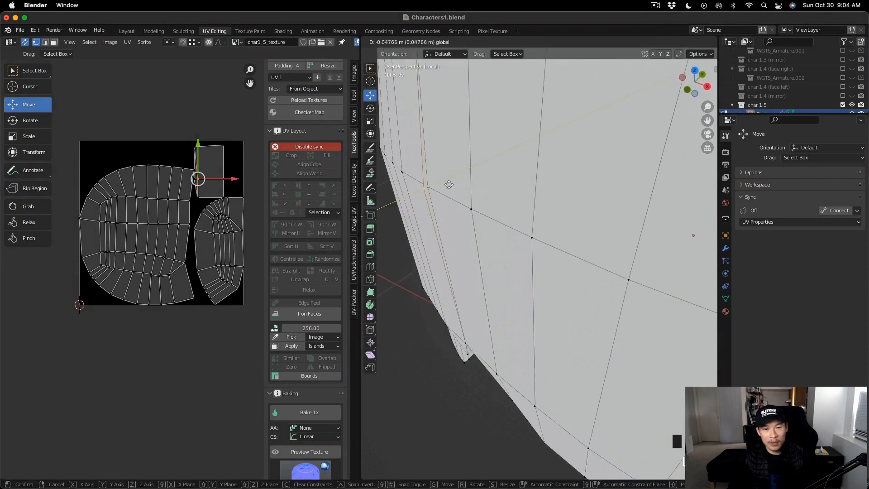
pyautogui.moveTo(450, 189)
pyautogui.mouseDown()
pyautogui.moveTo(412, 193)
pyautogui.moveTo(451, 189)
pyautogui.mouseUp()
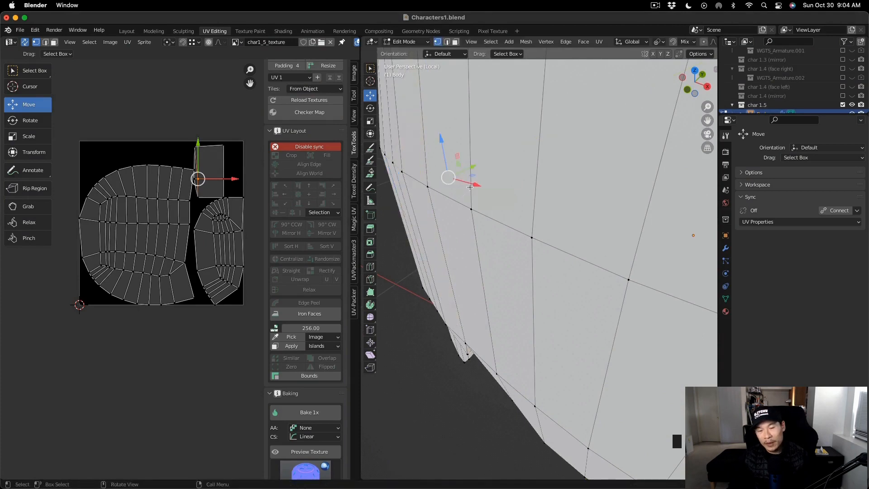
# Step: Turn on snapping and vertex auto-merge, and move the selected inner vertex onto the adjacent vertex of the body's horizontal edge loop
pyautogui.press('Tab')
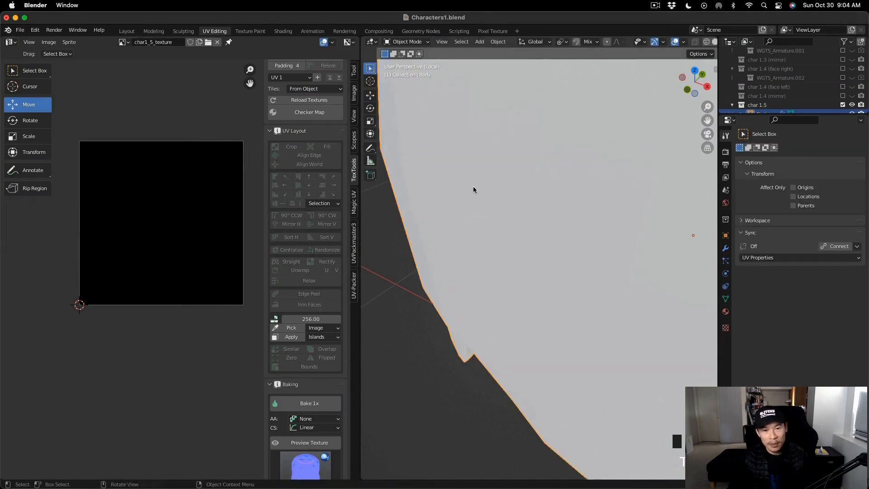
pyautogui.press('q')
pyautogui.press('a')
pyautogui.press('Tab')
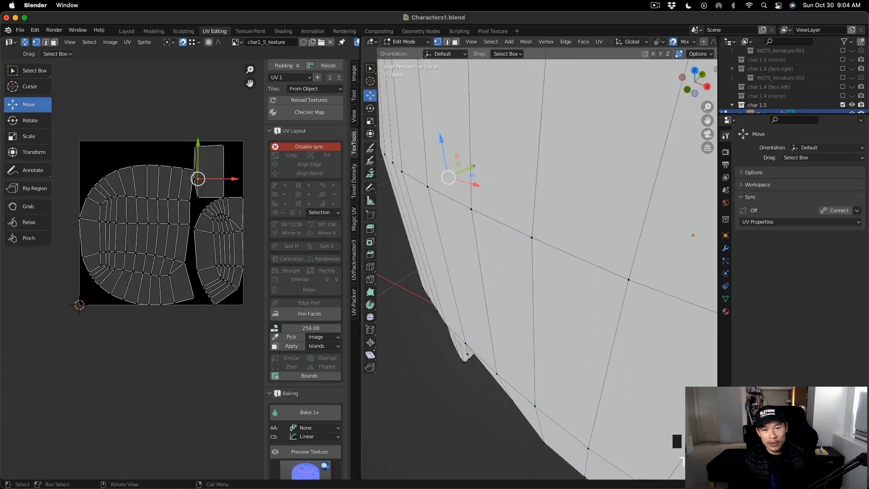
pyautogui.moveTo(474, 167); pyautogui.dragTo(428, 187)
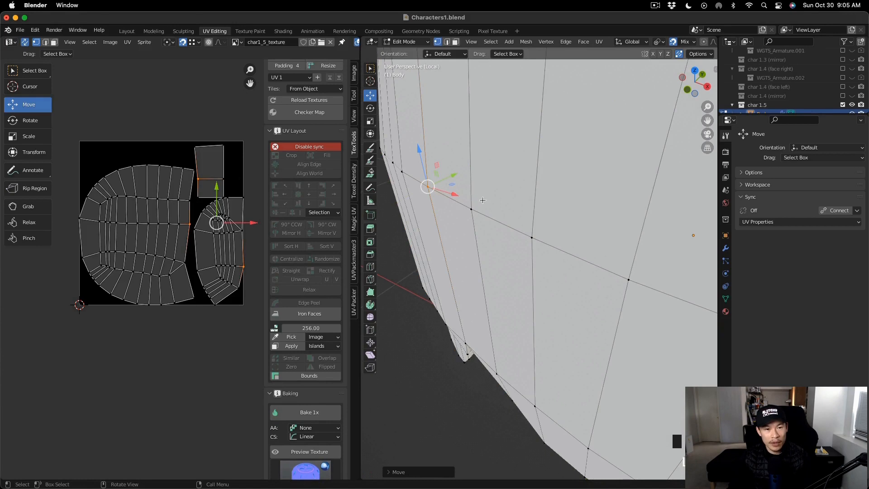
# Step: Select the whole body mesh and unwrap it again after the vertex merge
pyautogui.click(200, 199)
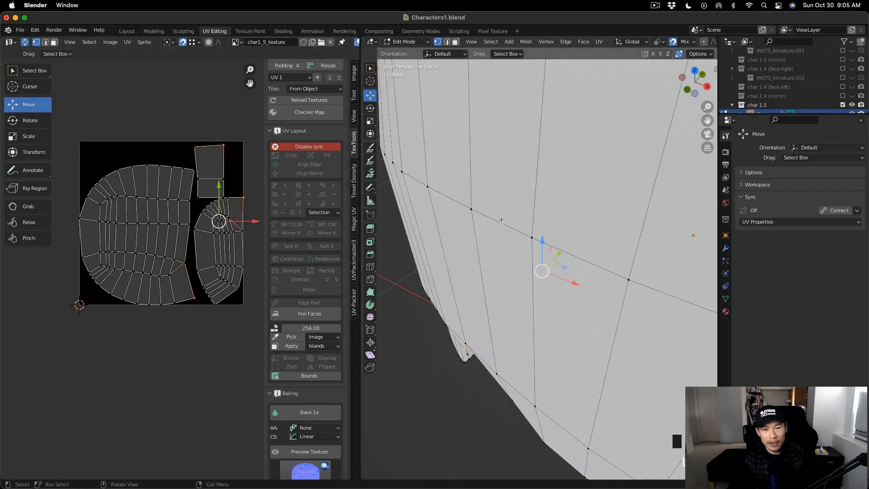
pyautogui.moveTo(501, 219); pyautogui.dragTo(574, 225, button='middle')
pyautogui.keyDown('alt'); pyautogui.click(550, 120); pyautogui.keyUp('alt')
pyautogui.moveTo(551, 120); pyautogui.dragTo(579, 102, button='middle')
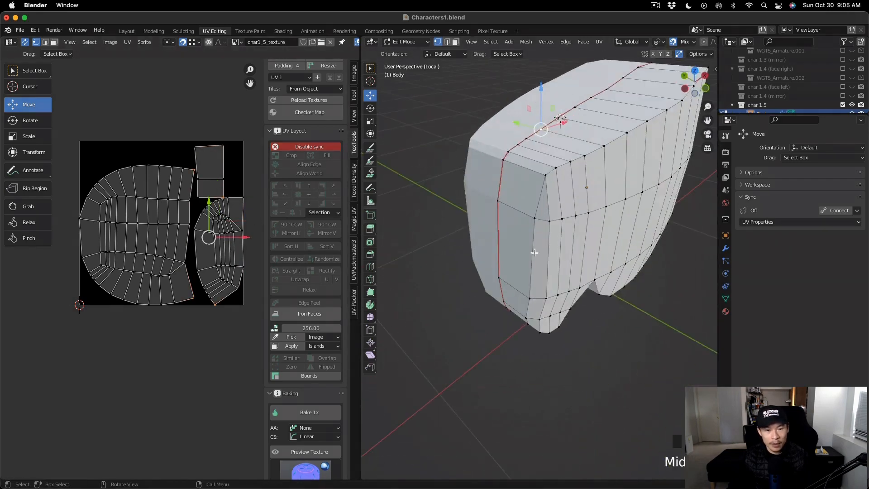
pyautogui.moveTo(471, 191); pyautogui.dragTo(459, 161, button='middle')
pyautogui.press('a')
pyautogui.press('u')
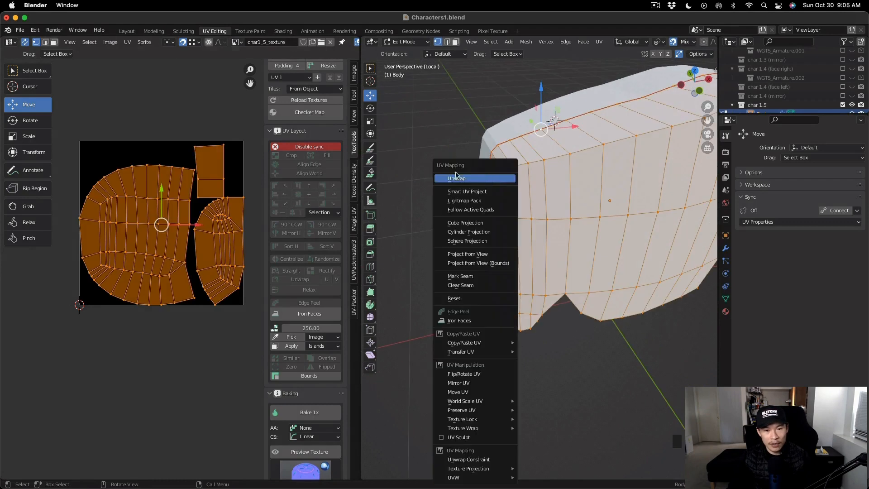
pyautogui.click(474, 177)
# Step: Try deleting the seam vertex in the notch between the legs, and undo the deletion
pyautogui.keyDown('shift'); pyautogui.moveTo(508, 228); pyautogui.dragTo(534, 206, button='middle'); pyautogui.keyUp('shift')
pyautogui.keyDown('alt'); pyautogui.click(528, 303); pyautogui.keyUp('alt')
pyautogui.moveTo(527, 303); pyautogui.dragTo(524, 275, button='middle')
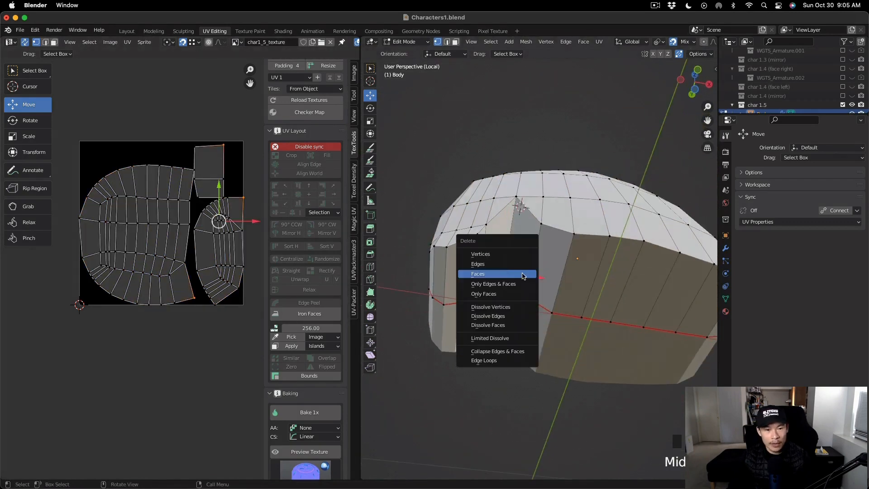
pyautogui.scroll(2, 503, 309)
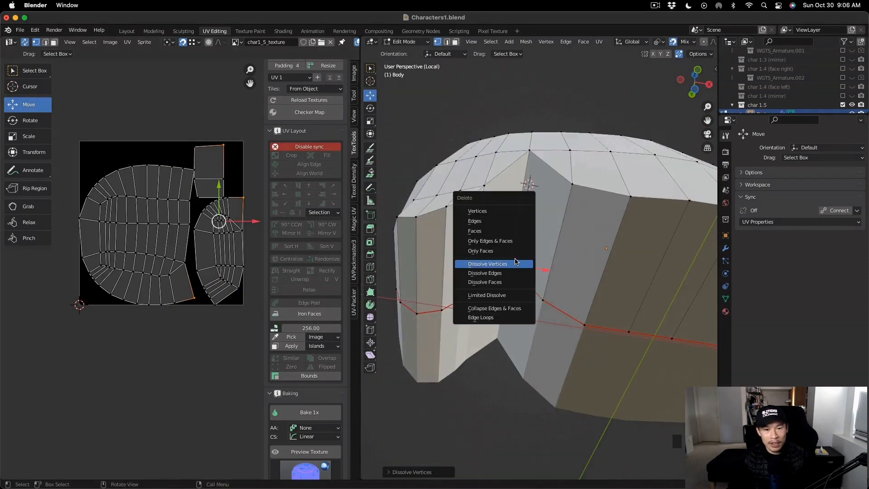
pyautogui.click(508, 215)
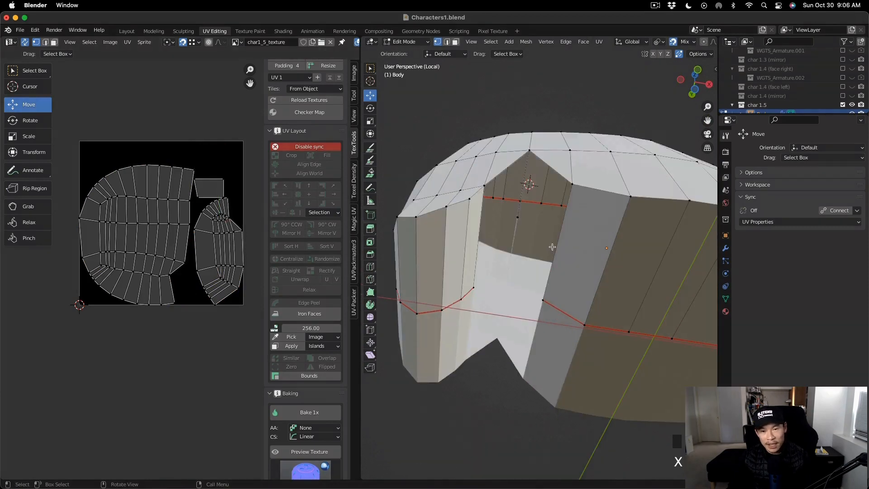
pyautogui.moveTo(552, 247); pyautogui.dragTo(528, 215, button='middle')
pyautogui.scroll(4, 544, 256)
pyautogui.click(517, 225)
pyautogui.press('x')
pyautogui.click(517, 245)
pyautogui.click(533, 218)
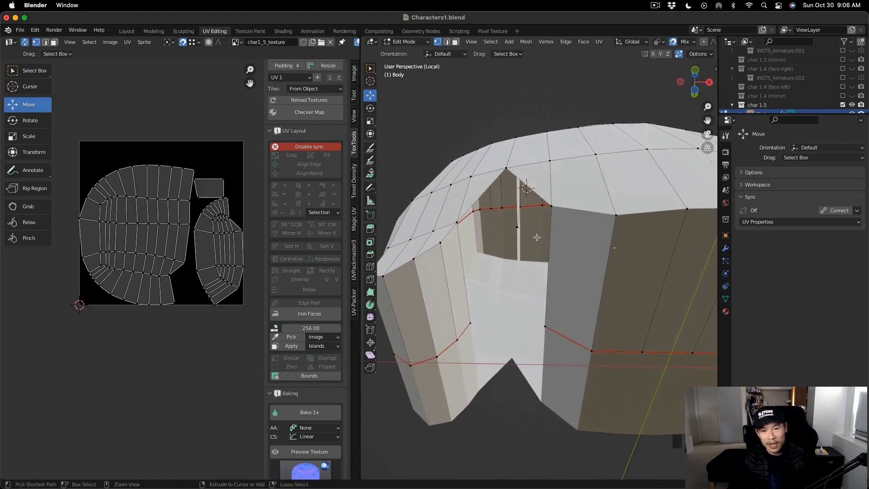
pyautogui.hotkey('ctrl', 'z')
# Step: Delete the stray vertex inside the body that belongs to the small separate UV island
pyautogui.scroll(2, 525, 257)
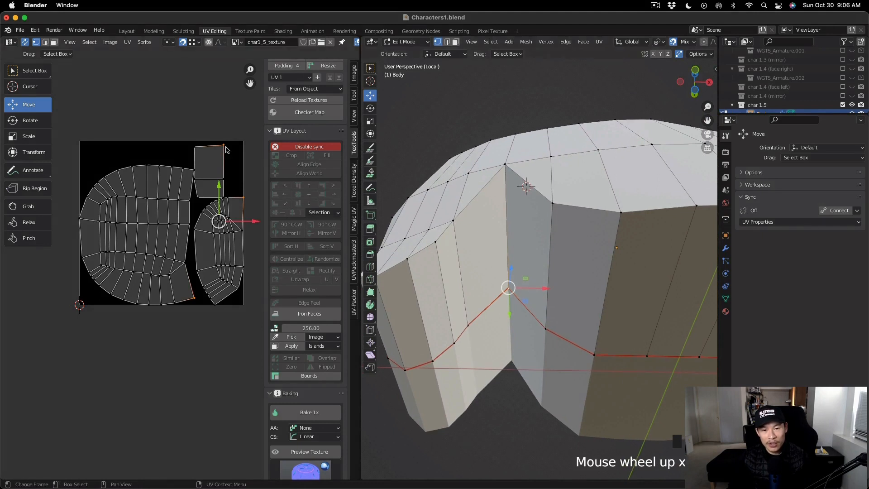
pyautogui.press('KP_Decimal')
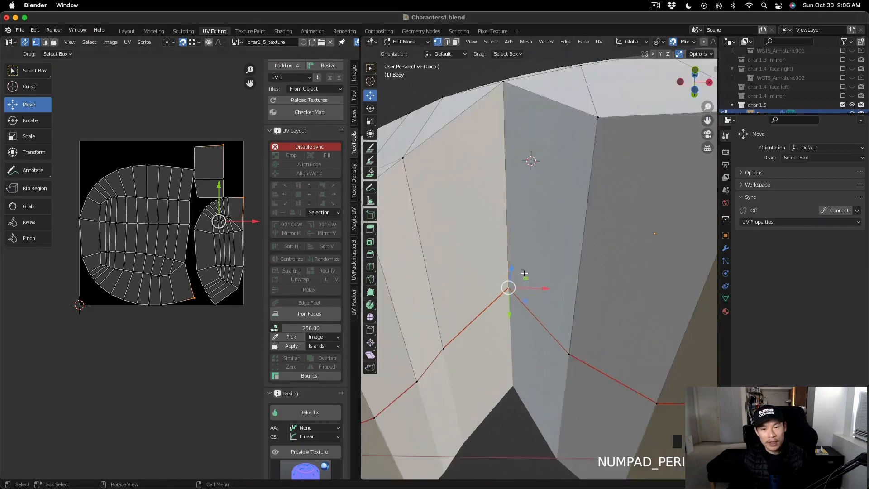
pyautogui.moveTo(525, 275); pyautogui.dragTo(588, 224, button='middle')
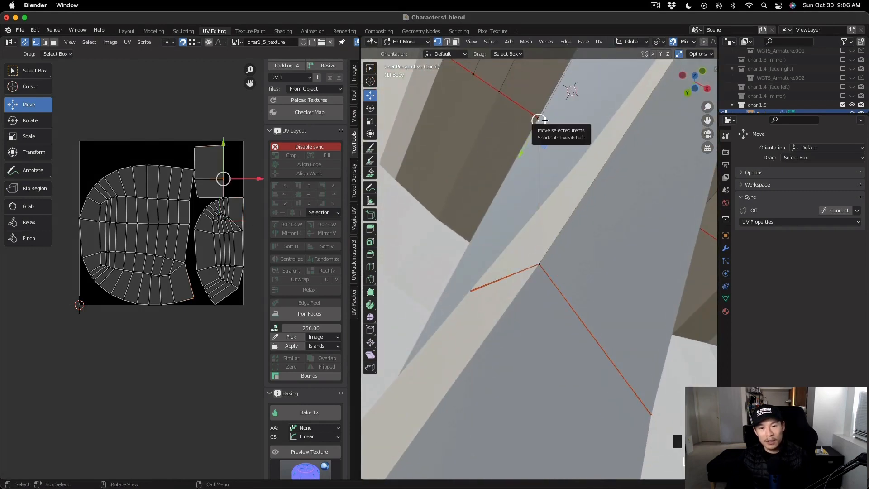
pyautogui.press('x')
pyautogui.press('Escape')
pyautogui.moveTo(606, 176); pyautogui.dragTo(537, 271, button='middle')
# Step: Unwrap the entire cleaned-up body mesh along its seams
pyautogui.press('Home')
pyautogui.press('a')
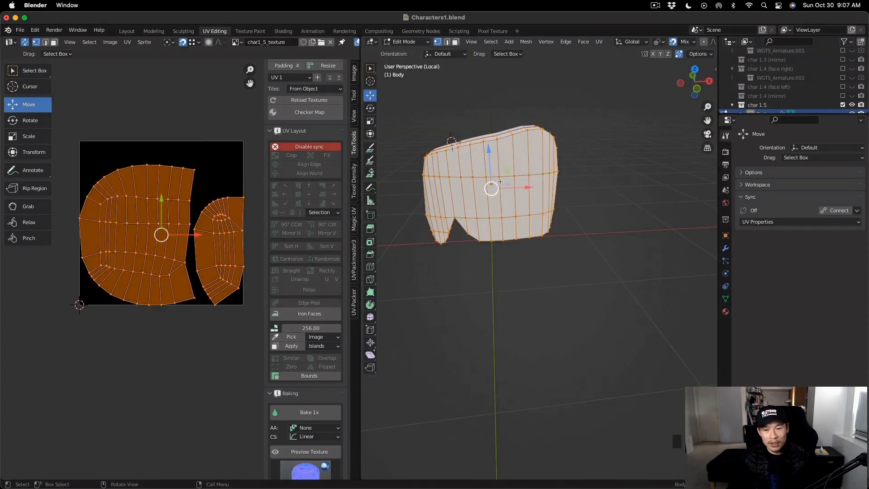
pyautogui.press('u')
pyautogui.click(473, 180)
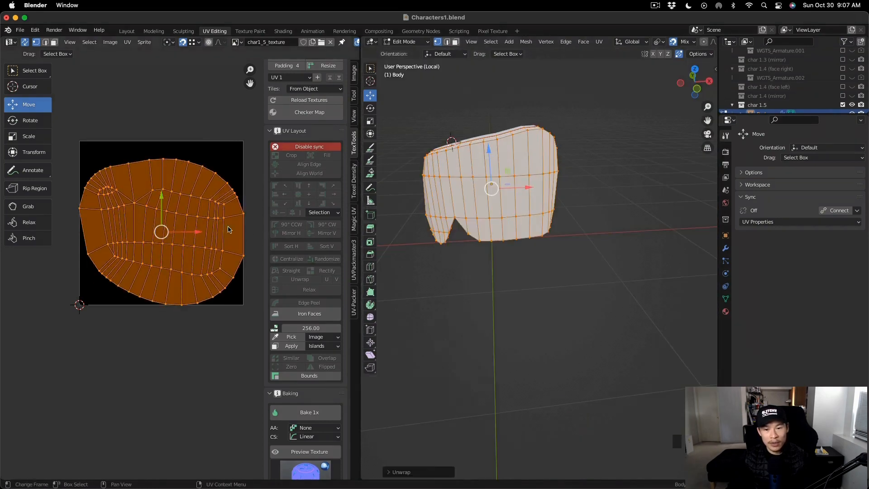
pyautogui.moveTo(228, 230)
pyautogui.mouseDown(button='middle')
pyautogui.moveTo(231, 205)
pyautogui.moveTo(228, 219)
pyautogui.mouseUp(button='middle')
pyautogui.moveTo(500, 209); pyautogui.dragTo(530, 148, button='middle')
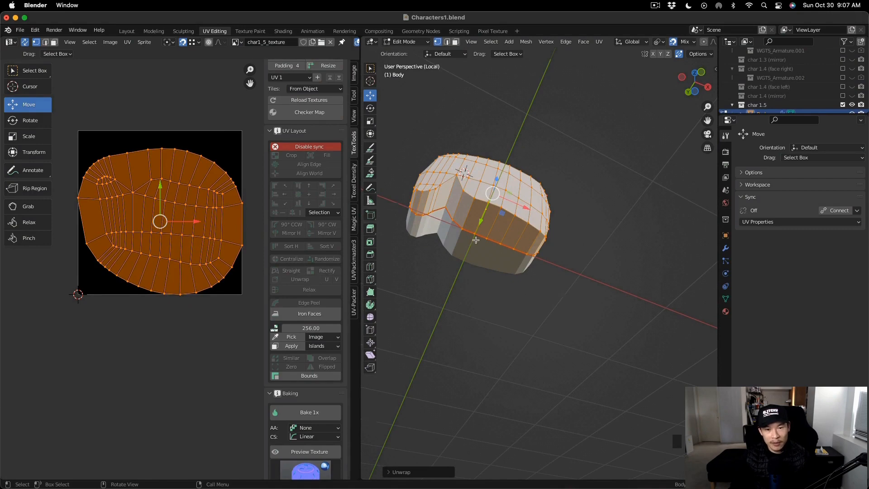
pyautogui.moveTo(476, 240); pyautogui.dragTo(476, 304, button='middle')
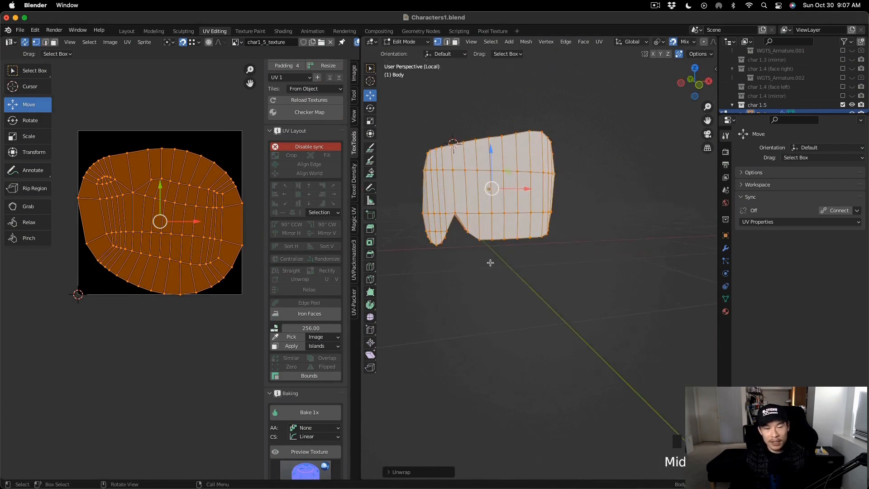
pyautogui.moveTo(493, 258); pyautogui.dragTo(471, 222, button='middle')
pyautogui.keyDown('shift'); pyautogui.moveTo(541, 236); pyautogui.dragTo(530, 252, button='middle'); pyautogui.keyUp('shift')
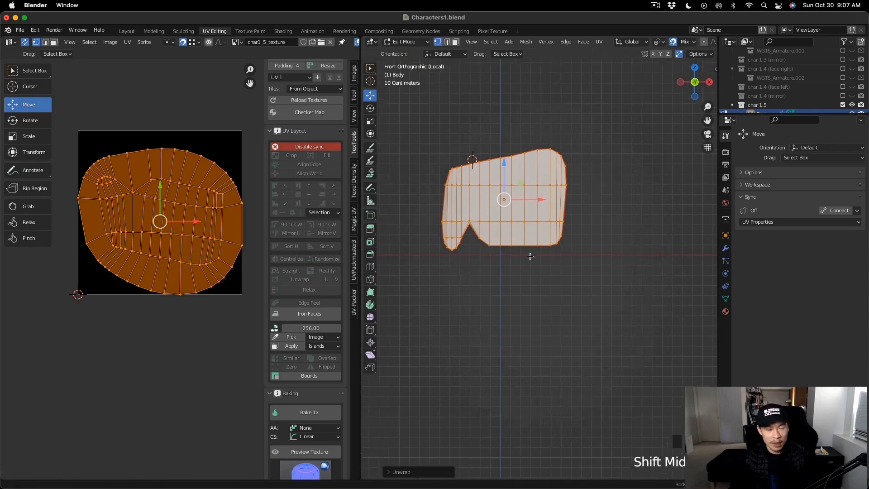
# Step: Select the full edge loop around the body's front perimeter, including the leg notch and underside, and mark it as a seam
pyautogui.keyDown('shift'); pyautogui.scroll(-2, 468, 280); pyautogui.keyUp('shift')
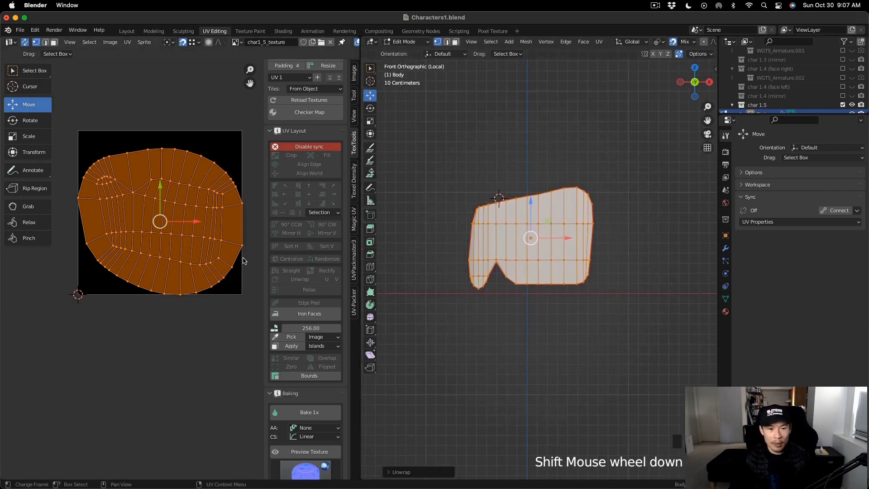
pyautogui.moveTo(479, 264); pyautogui.dragTo(513, 219, button='middle')
pyautogui.click(538, 317)
pyautogui.scroll(1, 507, 255)
pyautogui.scroll(2, 507, 256)
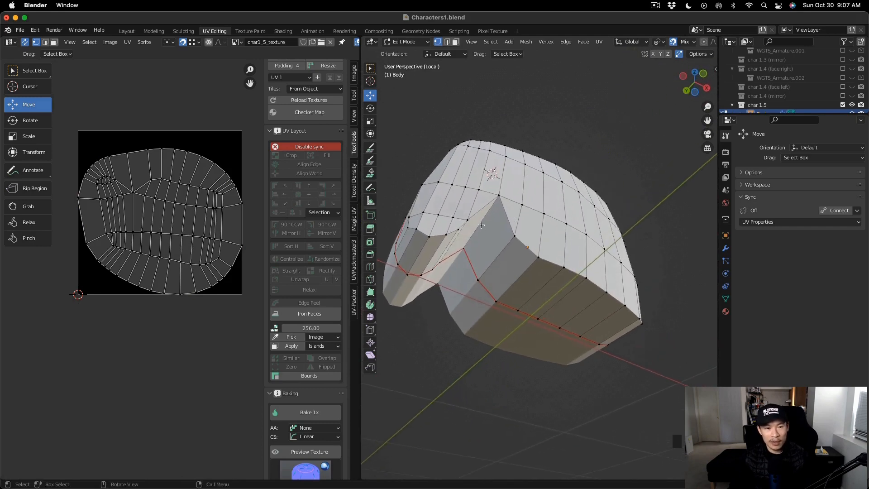
pyautogui.press('Tab')
pyautogui.press('Tab')
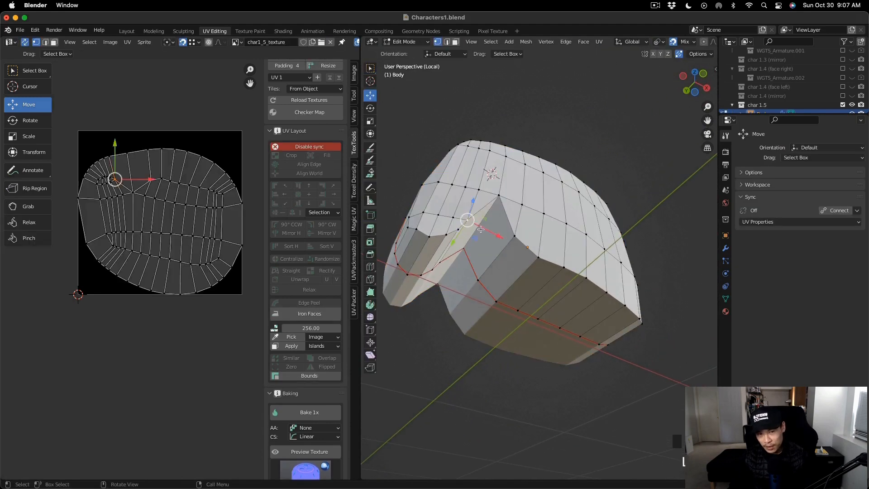
pyautogui.press('2')
pyautogui.click(481, 228)
pyautogui.moveTo(481, 229); pyautogui.dragTo(532, 272, button='middle')
pyautogui.rightClick(476, 230)
pyautogui.click(464, 231)
pyautogui.keyDown('ctrl'); pyautogui.click(524, 257); pyautogui.keyUp('ctrl')
pyautogui.keyDown('shift'); pyautogui.moveTo(543, 267); pyautogui.dragTo(489, 258, button='middle'); pyautogui.keyUp('shift')
pyautogui.keyDown('ctrl'); pyautogui.click(670, 264); pyautogui.keyUp('ctrl')
pyautogui.moveTo(670, 264); pyautogui.dragTo(571, 195, button='middle')
pyautogui.keyDown('ctrl'); pyautogui.click(656, 264); pyautogui.keyUp('ctrl')
pyautogui.scroll(2, 571, 265)
pyautogui.keyDown('ctrl'); pyautogui.click(573, 191); pyautogui.keyUp('ctrl')
pyautogui.moveTo(609, 217); pyautogui.dragTo(602, 183, button='middle')
pyautogui.keyDown('ctrl'); pyautogui.click(414, 134); pyautogui.keyUp('ctrl')
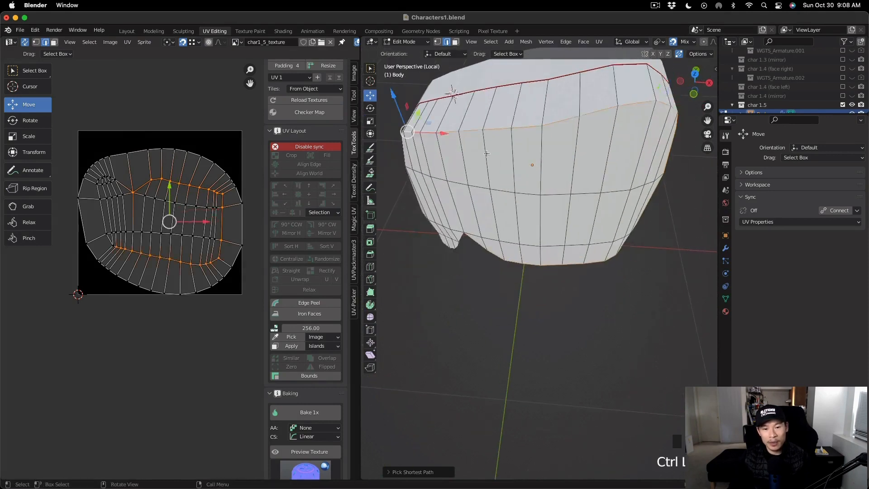
pyautogui.moveTo(414, 136); pyautogui.dragTo(470, 158, button='middle')
pyautogui.moveTo(471, 159)
pyautogui.keyDown('shift'); pyautogui.mouseDown(button='middle')
pyautogui.moveTo(480, 190)
pyautogui.moveTo(475, 172)
pyautogui.mouseUp(button='middle'); pyautogui.keyUp('shift')
pyautogui.keyDown('ctrl'); pyautogui.click(464, 263); pyautogui.keyUp('ctrl')
pyautogui.moveTo(463, 263); pyautogui.dragTo(443, 238, button='middle')
pyautogui.keyDown('shift'); pyautogui.moveTo(444, 238); pyautogui.dragTo(494, 208, button='middle'); pyautogui.keyUp('shift')
pyautogui.keyDown('ctrl'); pyautogui.click(439, 268); pyautogui.keyUp('ctrl')
pyautogui.rightClick(537, 265)
pyautogui.click(520, 264)
# Step: Try unwrapping the entire body mesh with the added front-perimeter seam
pyautogui.scroll(3, 433, 203)
pyautogui.moveTo(487, 249); pyautogui.dragTo(479, 276)
pyautogui.press('Tab')
pyautogui.hotkey('ctrl', 'a')
pyautogui.press('a')
pyautogui.press('Tab')
pyautogui.press('super+z')
pyautogui.moveTo(487, 233); pyautogui.dragTo(534, 215, button='middle')
pyautogui.scroll(-4, 518, 264)
pyautogui.press('a')
pyautogui.press('u')
pyautogui.press('u')
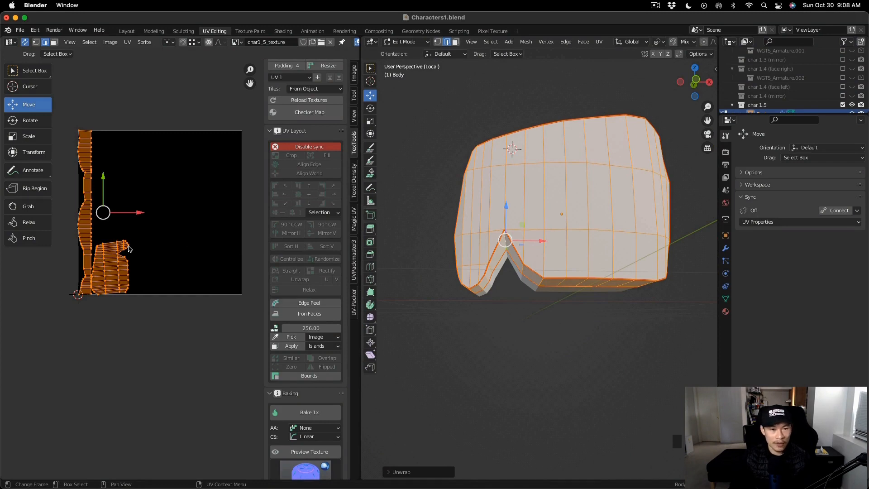
pyautogui.scroll(1, 129, 248)
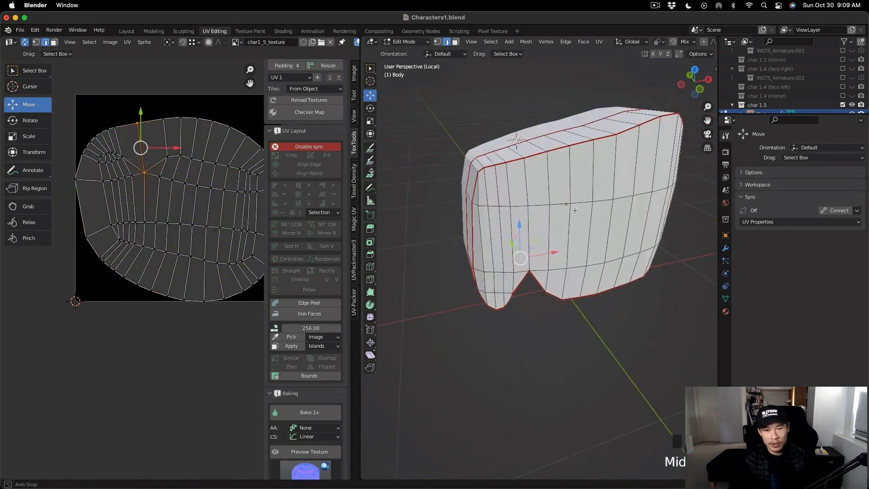
# Step: Select the edge loop running around the body's sides midway between front and back, and mark it as the seam
pyautogui.moveTo(494, 200); pyautogui.dragTo(606, 217, button='middle')
pyautogui.press('Tab')
pyautogui.press('Tab')
pyautogui.keyDown('shift'); pyautogui.moveTo(502, 181); pyautogui.dragTo(421, 174, button='middle'); pyautogui.keyUp('shift')
pyautogui.click(455, 173)
pyautogui.keyDown('ctrl'); pyautogui.click(444, 313); pyautogui.keyUp('ctrl')
pyautogui.moveTo(489, 299); pyautogui.dragTo(419, 243, button='middle')
pyautogui.keyDown('ctrl'); pyautogui.click(527, 356); pyautogui.keyUp('ctrl')
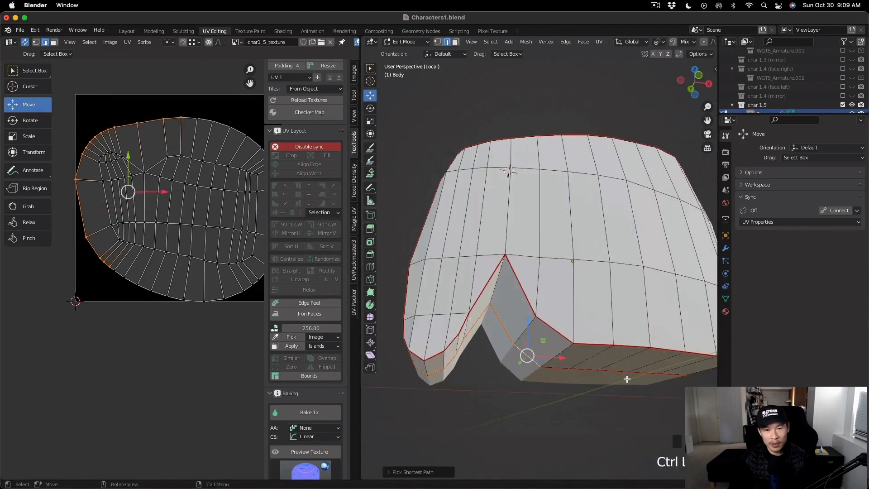
pyautogui.moveTo(627, 378); pyautogui.dragTo(570, 367, button='middle')
pyautogui.keyDown('shift'); pyautogui.moveTo(616, 358); pyautogui.dragTo(561, 290, button='middle'); pyautogui.keyUp('shift')
pyautogui.keyDown('ctrl'); pyautogui.click(561, 290); pyautogui.keyUp('ctrl')
pyautogui.keyDown('ctrl'); pyautogui.click(438, 182); pyautogui.keyUp('ctrl')
pyautogui.moveTo(442, 190); pyautogui.dragTo(489, 272, button='middle')
pyautogui.keyDown('ctrl'); pyautogui.click(462, 235); pyautogui.keyUp('ctrl')
pyautogui.moveTo(462, 235); pyautogui.dragTo(657, 210, button='middle')
pyautogui.rightClick(660, 210)
pyautogui.click(657, 236)
pyautogui.scroll(-5, 620, 247)
pyautogui.scroll(4, 486, 227)
pyautogui.rightClick(485, 226)
pyautogui.moveTo(620, 247); pyautogui.dragTo(547, 303, button='middle')
# Step: Select the seam loop around the body's front perimeter, through the leg notch, sides and top, and clear its seam
pyautogui.click(475, 238)
pyautogui.click(453, 199)
pyautogui.keyDown('ctrl'); pyautogui.rightClick(552, 363); pyautogui.keyUp('ctrl')
pyautogui.press('super+z')
pyautogui.moveTo(552, 364)
pyautogui.mouseDown(button='middle')
pyautogui.moveTo(589, 369)
pyautogui.moveTo(552, 376)
pyautogui.mouseUp(button='middle')
pyautogui.scroll(1, 552, 376)
pyautogui.keyDown('shift'); pyautogui.moveTo(553, 407); pyautogui.dragTo(588, 251, button='middle'); pyautogui.keyUp('shift')
pyautogui.keyDown('ctrl'); pyautogui.click(490, 261); pyautogui.keyUp('ctrl')
pyautogui.press('super+z')
pyautogui.keyDown('ctrl'); pyautogui.click(421, 273); pyautogui.keyUp('ctrl')
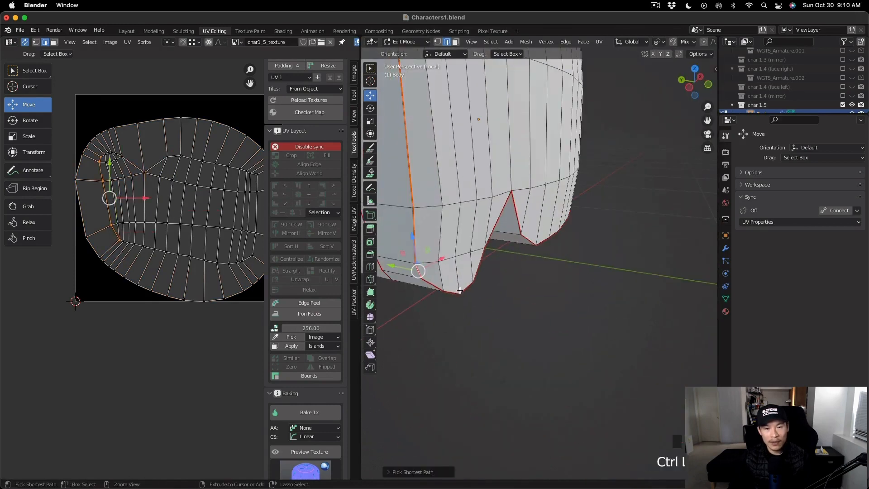
pyautogui.moveTo(480, 272); pyautogui.dragTo(417, 272, button='middle')
pyautogui.keyDown('ctrl'); pyautogui.click(505, 240); pyautogui.keyUp('ctrl')
pyautogui.keyDown('ctrl'); pyautogui.click(513, 251); pyautogui.keyUp('ctrl')
pyautogui.keyDown('shift'); pyautogui.moveTo(513, 252); pyautogui.dragTo(446, 250, button='middle'); pyautogui.keyUp('shift')
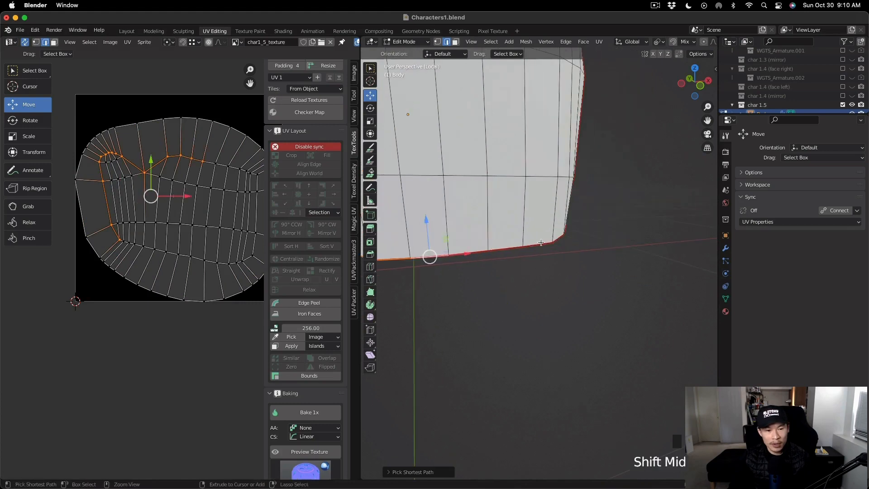
pyautogui.keyDown('ctrl'); pyautogui.click(546, 239); pyautogui.keyUp('ctrl')
pyautogui.moveTo(546, 239); pyautogui.dragTo(503, 254, button='middle')
pyautogui.keyDown('ctrl'); pyautogui.click(576, 316); pyautogui.keyUp('ctrl')
pyautogui.moveTo(576, 316); pyautogui.dragTo(570, 258, button='middle')
pyautogui.scroll(-7, 566, 277)
pyautogui.keyDown('ctrl'); pyautogui.click(534, 274); pyautogui.keyUp('ctrl')
pyautogui.scroll(-4, 570, 259)
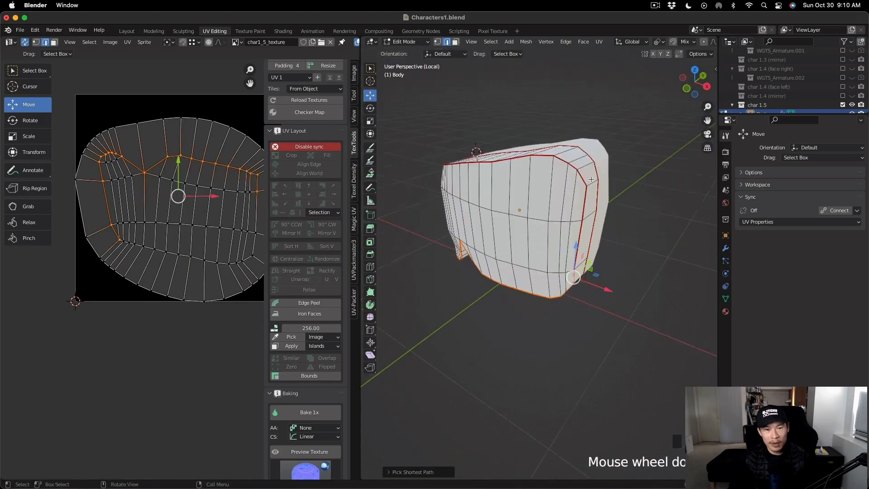
pyautogui.keyDown('ctrl'); pyautogui.click(585, 192); pyautogui.keyUp('ctrl')
pyautogui.keyDown('ctrl'); pyautogui.click(568, 149); pyautogui.keyUp('ctrl')
pyautogui.moveTo(555, 152); pyautogui.dragTo(589, 149, button='middle')
pyautogui.keyDown('ctrl'); pyautogui.click(498, 163); pyautogui.keyUp('ctrl')
pyautogui.moveTo(470, 170); pyautogui.dragTo(513, 188, button='middle')
pyautogui.keyDown('ctrl'); pyautogui.click(410, 194); pyautogui.keyUp('ctrl')
pyautogui.rightClick(434, 226)
pyautogui.click(424, 243)
# Step: Unwrap the entire body mesh again using only the middle seam
pyautogui.moveTo(532, 247); pyautogui.dragTo(499, 216, button='middle')
pyautogui.press('a')
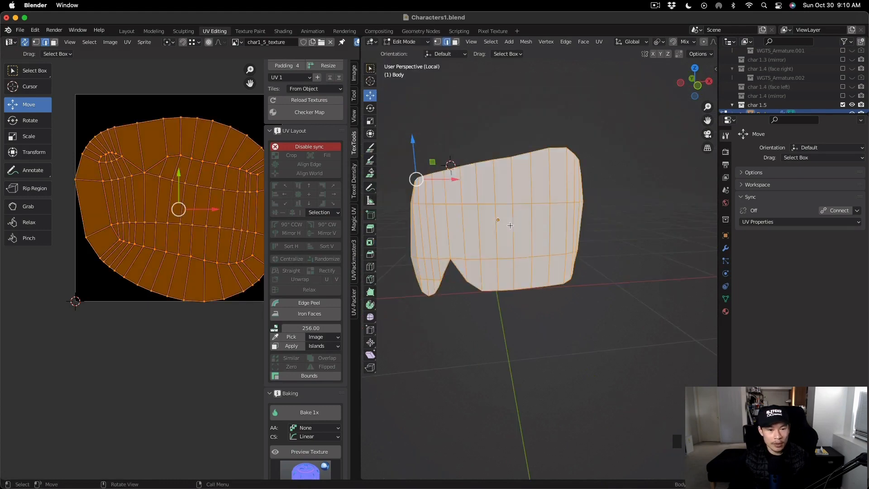
pyautogui.press('u')
pyautogui.click(498, 218)
pyautogui.scroll(-1, 241, 234)
# Step: Try dissolving the edge that runs from the front vertex into the leg notch, and undo the dissolve
pyautogui.click(242, 279)
pyautogui.moveTo(452, 290); pyautogui.dragTo(455, 218, button='middle')
pyautogui.scroll(7, 453, 213)
pyautogui.moveTo(445, 187); pyautogui.dragTo(466, 275)
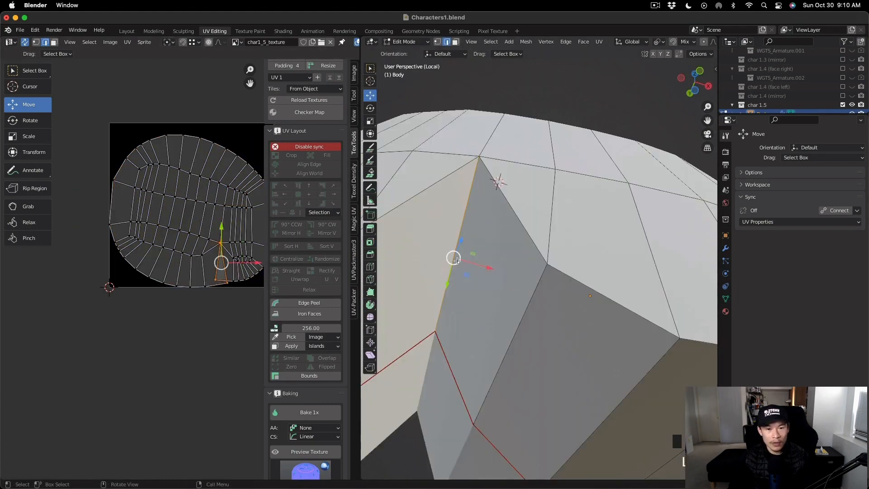
pyautogui.press('1')
pyautogui.click(479, 157)
pyautogui.press('2')
pyautogui.click(452, 267)
pyautogui.press('x')
pyautogui.click(449, 289)
pyautogui.scroll(-7, 474, 269)
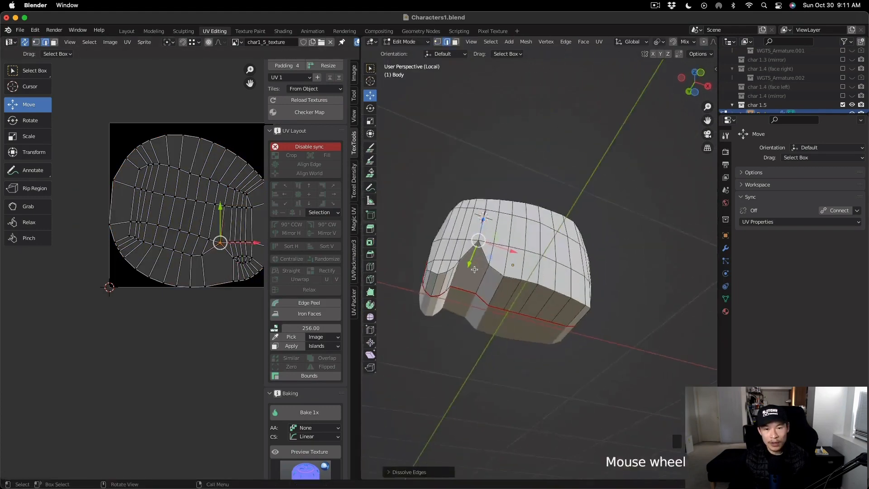
pyautogui.scroll(5, 474, 269)
pyautogui.scroll(-2, 501, 240)
pyautogui.moveTo(480, 218); pyautogui.dragTo(462, 194, button='middle')
pyautogui.press('super+z')
pyautogui.press('super+z')
# Step: Try removing the seam vertex at the peak of the leg notch, and undo the removal
pyautogui.scroll(3, 240, 283)
pyautogui.click(192, 279)
pyautogui.press('1')
pyautogui.click(192, 278)
pyautogui.scroll(3, 195, 279)
pyautogui.scroll(7, 509, 252)
pyautogui.moveTo(523, 222); pyautogui.dragTo(580, 304)
pyautogui.scroll(-8, 580, 290)
pyautogui.moveTo(580, 254); pyautogui.dragTo(561, 290, button='middle')
pyautogui.scroll(-6, 155, 196)
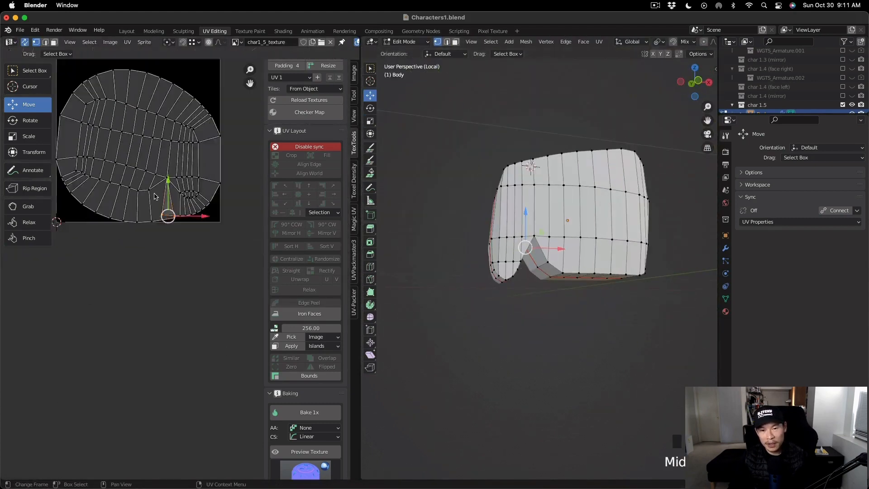
pyautogui.scroll(7, 543, 226)
pyautogui.press('x')
pyautogui.click(542, 203)
pyautogui.moveTo(557, 212); pyautogui.dragTo(607, 236, button='middle')
pyautogui.click(563, 173)
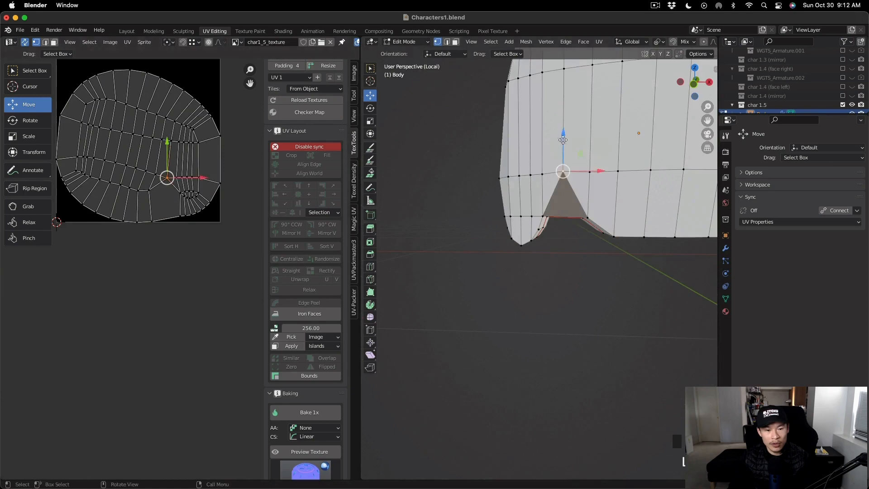
pyautogui.moveTo(564, 213); pyautogui.dragTo(513, 262, button='middle')
pyautogui.press('KP_1')
pyautogui.scroll(-3, 576, 289)
pyautogui.press('Tab')
pyautogui.press('super+z')
pyautogui.press('super+z')
pyautogui.press('super+z')
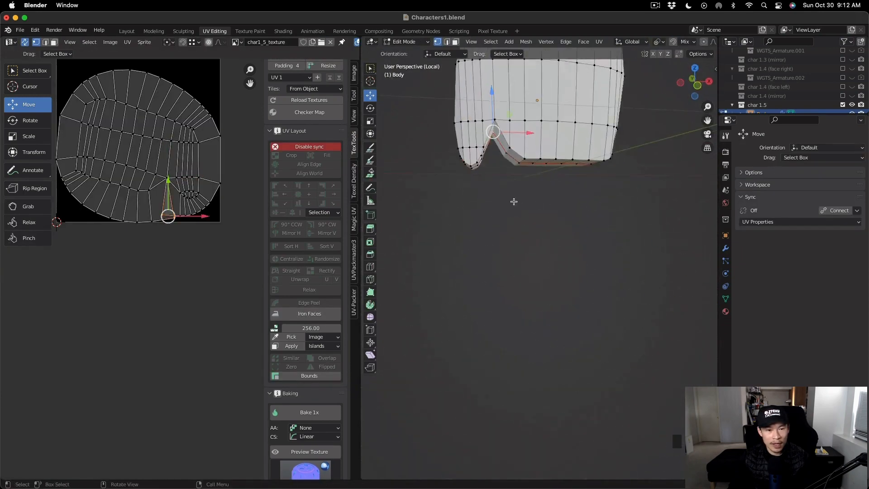
# Step: Hide the UV editor's sidebar and examine the notch area by selecting its UV face and the adjoining mesh edge
pyautogui.press('KP_1')
pyautogui.scroll(-3, 514, 202)
pyautogui.press('n')
pyautogui.scroll(1, 172, 212)
pyautogui.moveTo(172, 212); pyautogui.dragTo(240, 299, button='middle')
pyautogui.press('3')
pyautogui.click(239, 298)
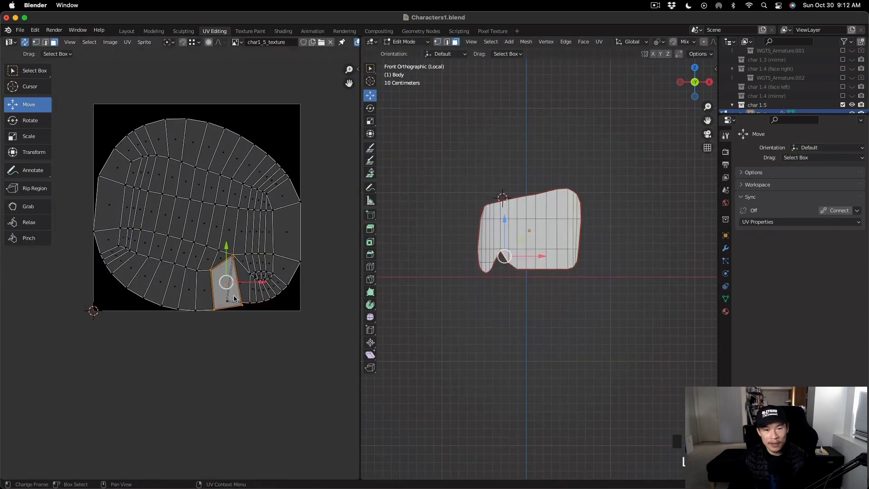
pyautogui.scroll(3, 486, 284)
pyautogui.moveTo(519, 259); pyautogui.dragTo(487, 195, button='middle')
pyautogui.press('2')
pyautogui.click(454, 181)
pyautogui.scroll(-3, 455, 186)
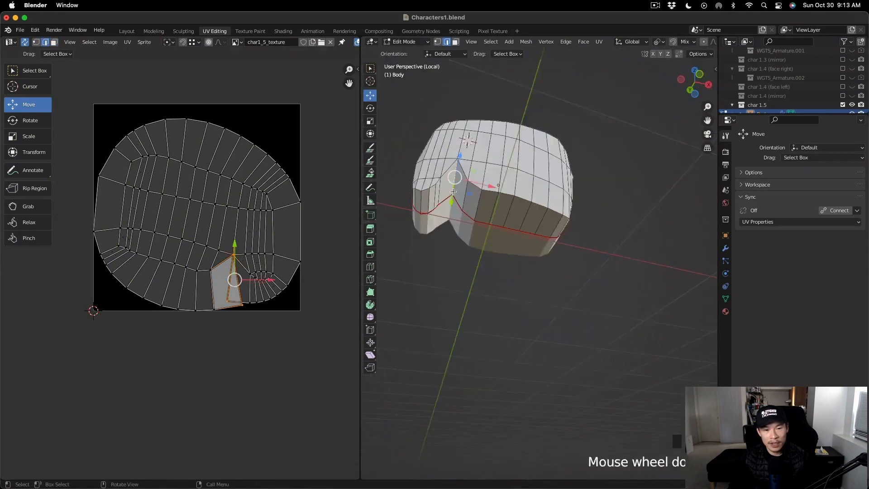
# Step: Select the whole body mesh and unwrap it once more with the notch geometry intact
pyautogui.press('a')
pyautogui.scroll(5, 454, 188)
pyautogui.hotkey('alt', 'a')
pyautogui.moveTo(454, 245); pyautogui.dragTo(475, 212, button='middle')
pyautogui.click(459, 179)
pyautogui.press('a')
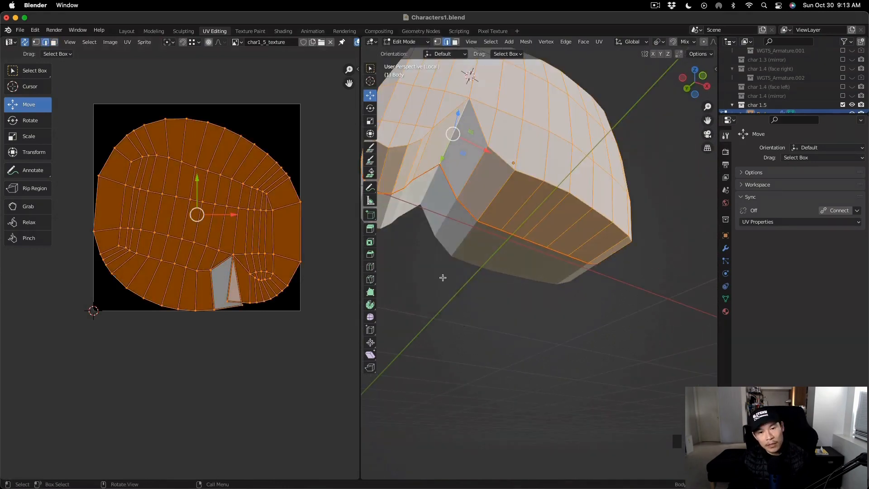
pyautogui.press('u')
pyautogui.click(426, 179)
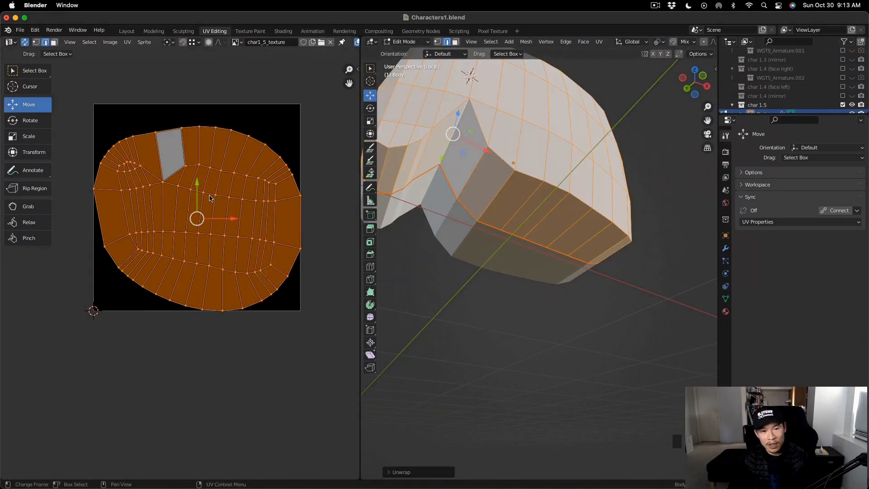
pyautogui.scroll(-2, 210, 198)
pyautogui.scroll(-4, 441, 272)
pyautogui.moveTo(442, 272); pyautogui.dragTo(446, 301, button='middle')
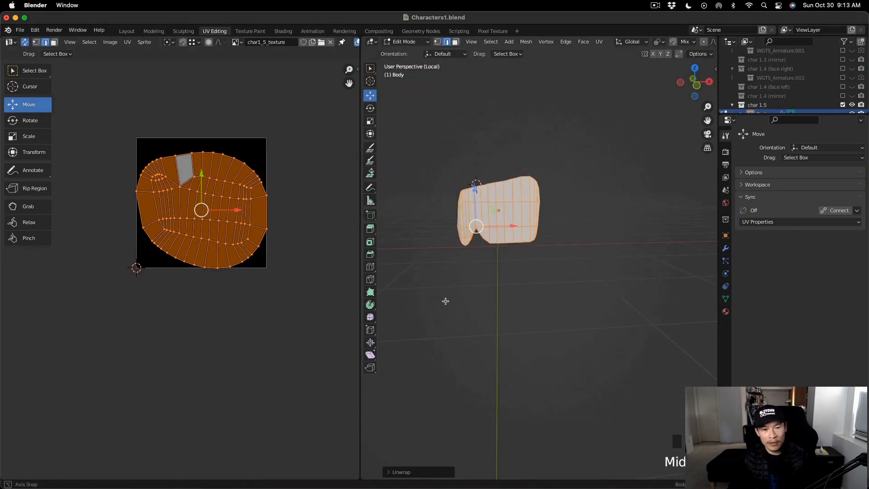
pyautogui.scroll(4, 458, 250)
pyautogui.scroll(-2, 457, 250)
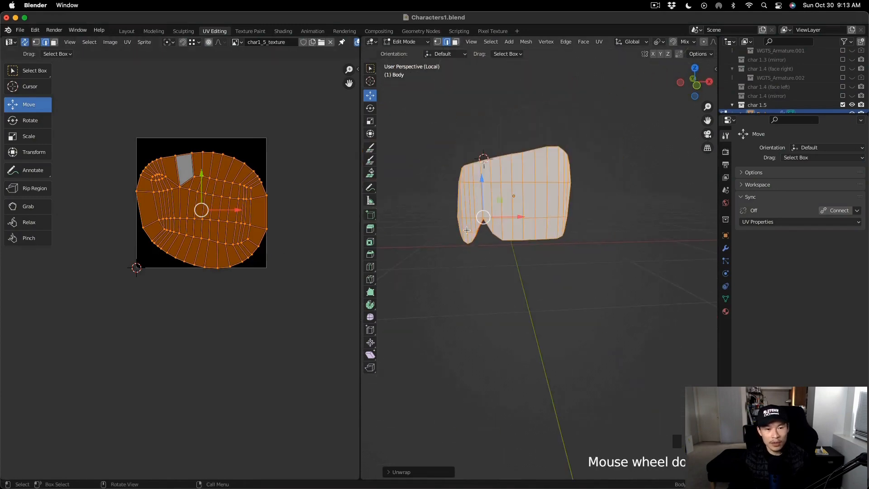
# Step: Show the UV editor's sidebar, turn off sync selection, and mirror the whole body UV island vertically after trying a horizontal mirror
pyautogui.click(205, 199)
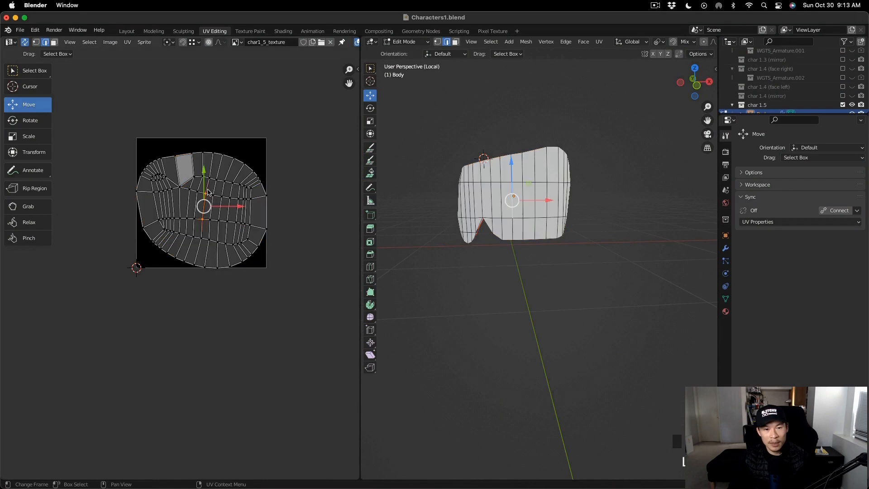
pyautogui.moveTo(125, 132); pyautogui.dragTo(267, 309)
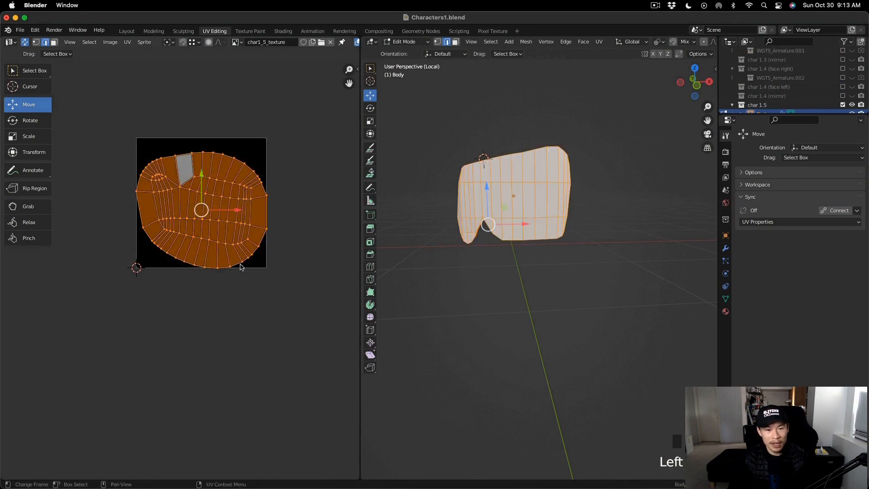
pyautogui.hotkey('shift', 'space')
pyautogui.press('r')
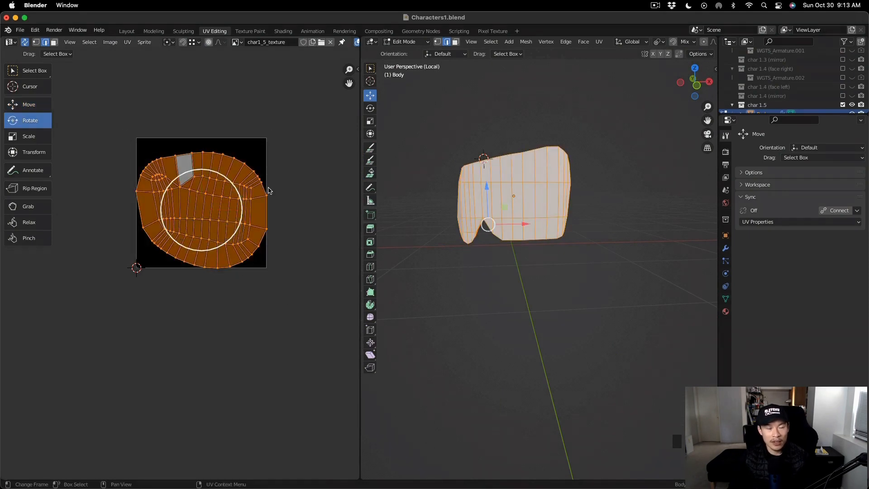
pyautogui.press('n')
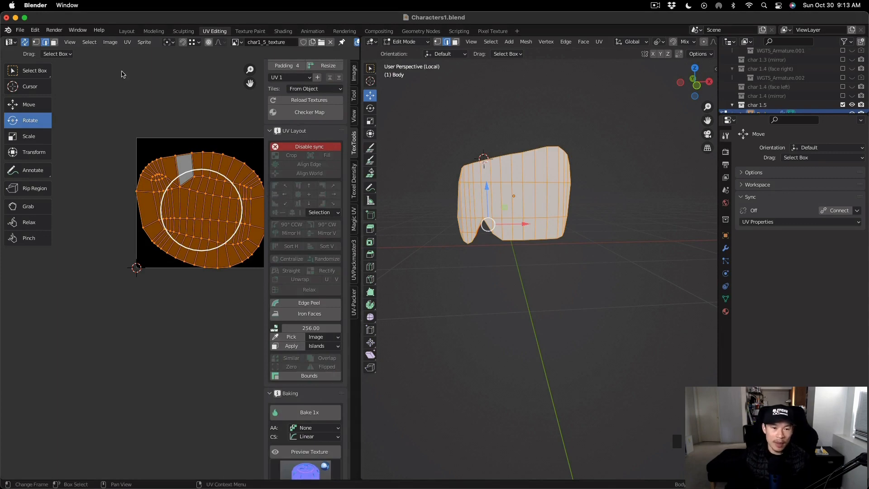
pyautogui.click(23, 43)
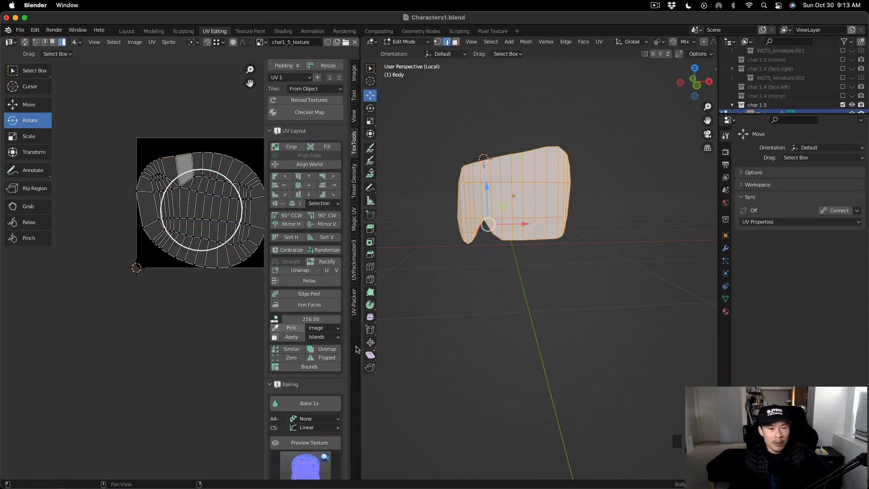
pyautogui.click(297, 228)
pyautogui.press('a')
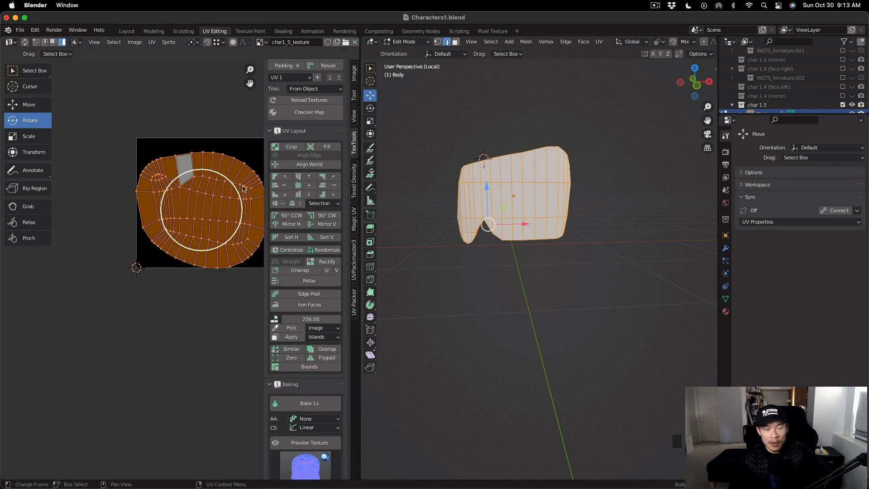
pyautogui.click(290, 224)
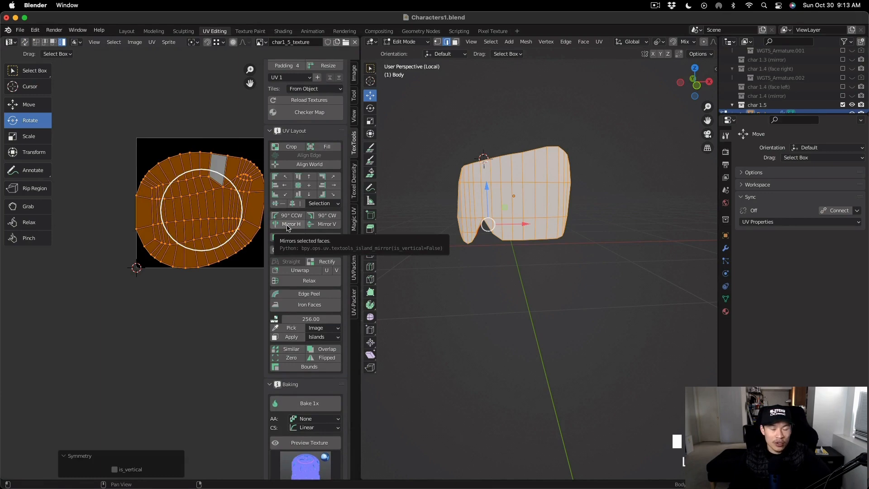
pyautogui.click(324, 224)
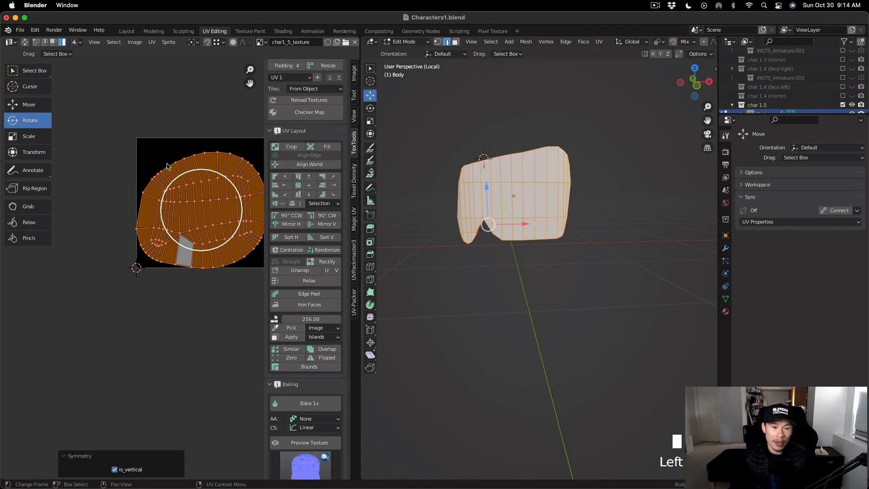
# Step: Turn sync selection back on and pick UV faces around the leg notch to check the island's orientation against the mesh
pyautogui.click(25, 42)
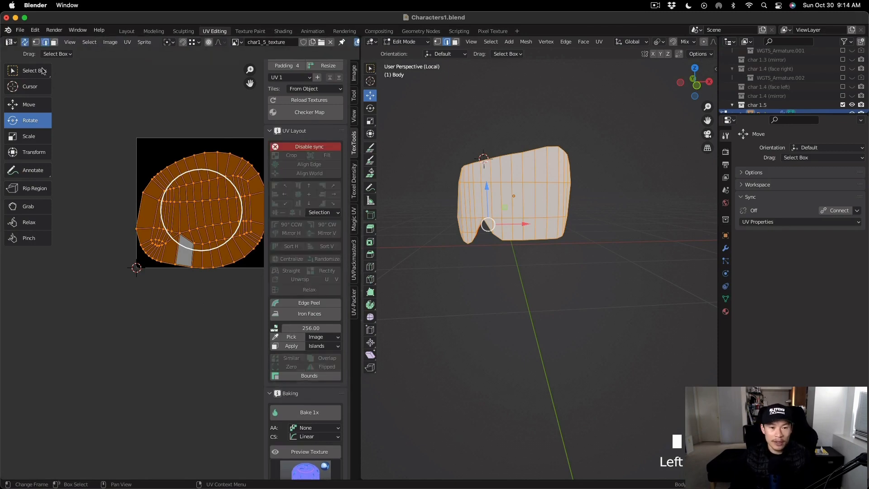
pyautogui.click(224, 218)
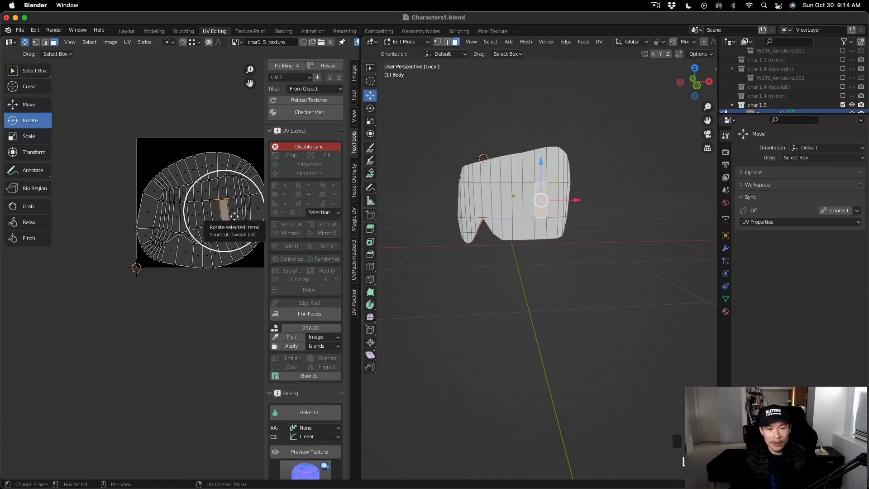
pyautogui.click(176, 238)
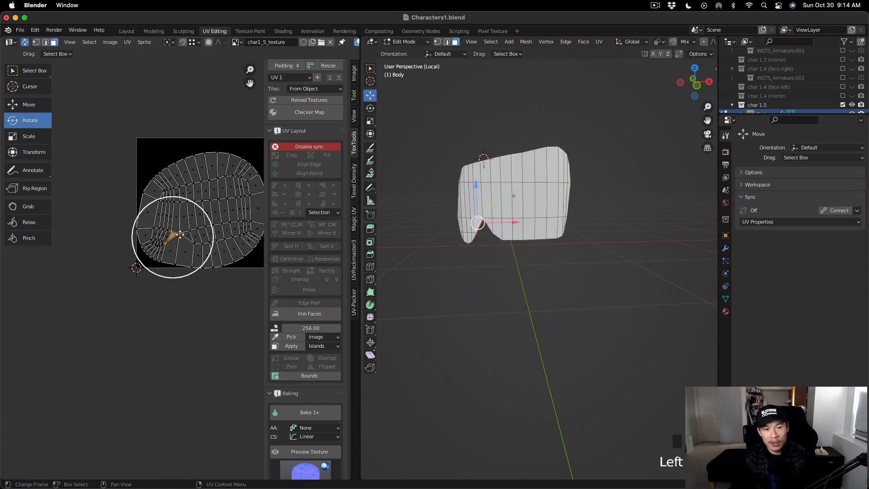
pyautogui.click(185, 234)
pyautogui.click(202, 311)
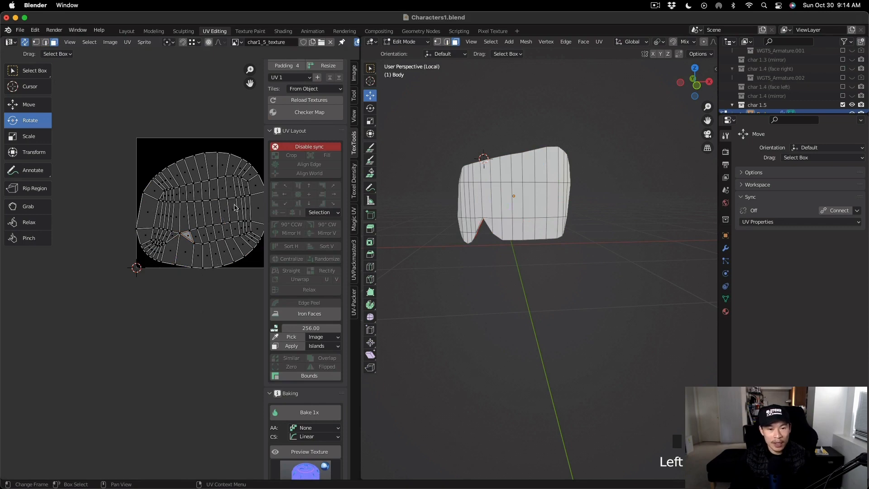
# Step: Exit local view and show the character from the front against the reference sketch
pyautogui.press('/')
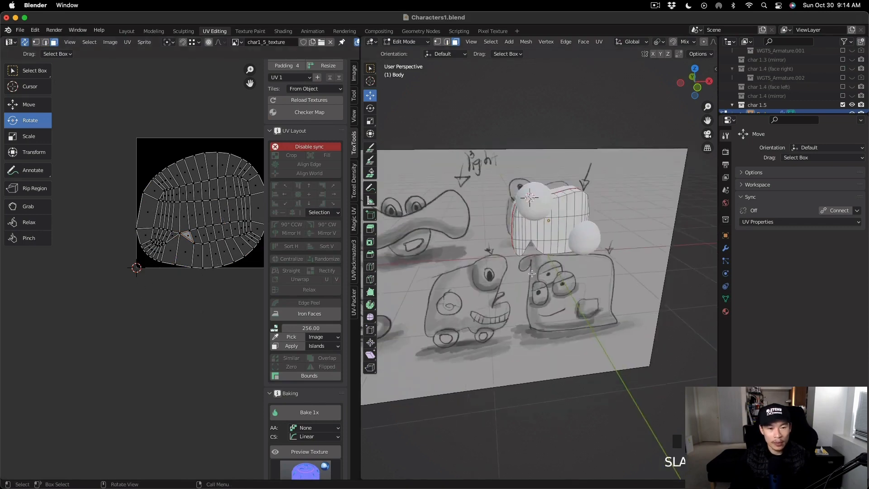
pyautogui.keyDown('alt'); pyautogui.moveTo(517, 237); pyautogui.dragTo(534, 244, button='middle'); pyautogui.keyUp('alt')
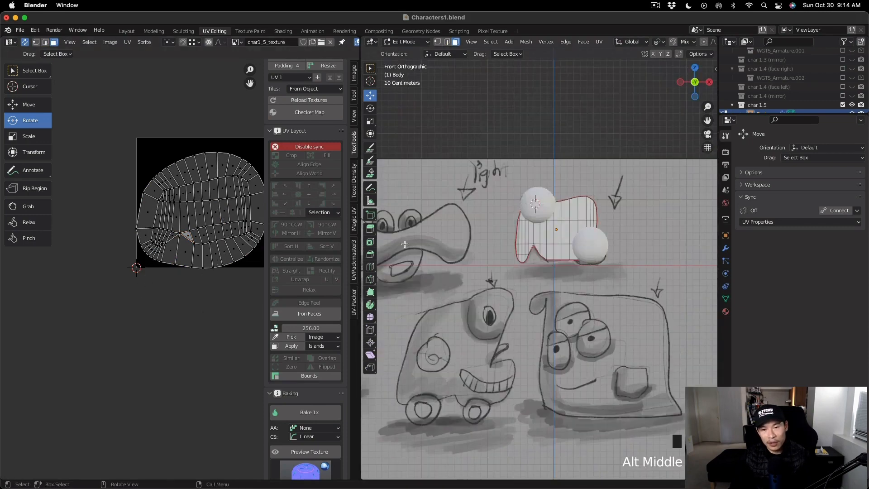
pyautogui.scroll(3, 128, 307)
pyautogui.scroll(-3, 127, 307)
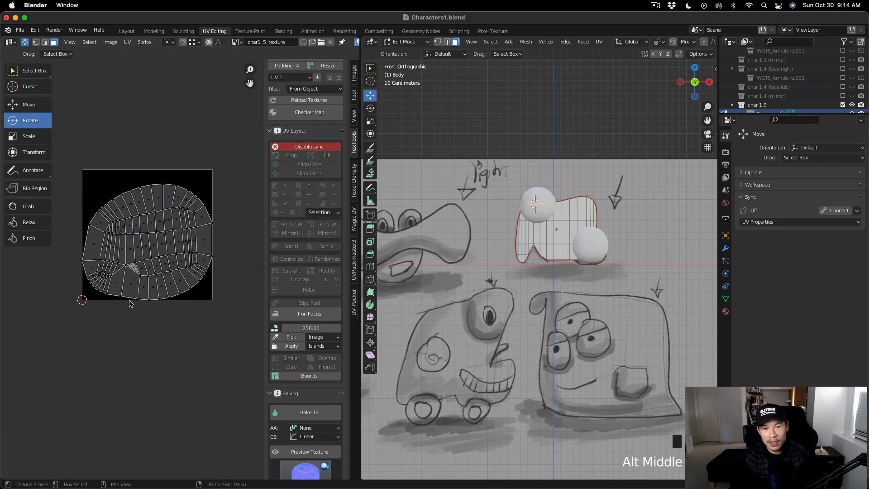
# Step: Select the whole body UV island, rescale it in the UV editor, and switch to the Move tool
pyautogui.scroll(2, 92, 204)
pyautogui.moveTo(70, 178); pyautogui.dragTo(245, 374)
pyautogui.hotkey('shift', 'space')
pyautogui.press('s')
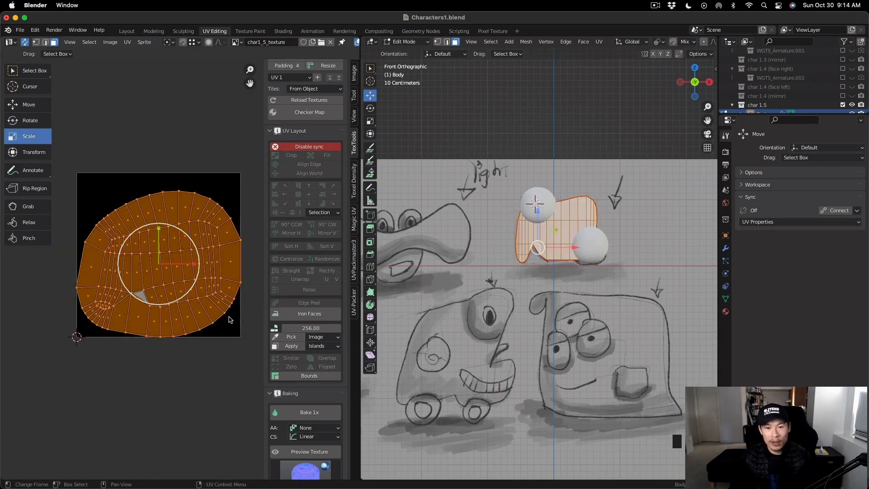
pyautogui.moveTo(190, 241); pyautogui.dragTo(114, 303)
pyautogui.hotkey('shift', 'space')
pyautogui.press('g')
# Step: Unwrap the left eye along its seam and select a face just below its front pole to check the layout
pyautogui.press('u')
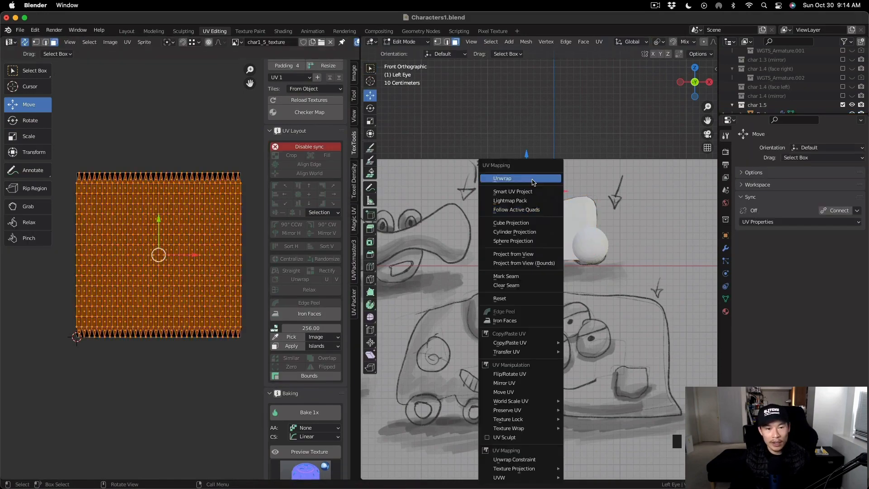
pyautogui.click(533, 180)
pyautogui.click(526, 214)
pyautogui.scroll(10, 532, 215)
pyautogui.click(564, 182)
pyautogui.scroll(-2, 582, 188)
pyautogui.keyDown('shift'); pyautogui.moveTo(582, 188); pyautogui.dragTo(563, 223, button='middle'); pyautogui.keyUp('shift')
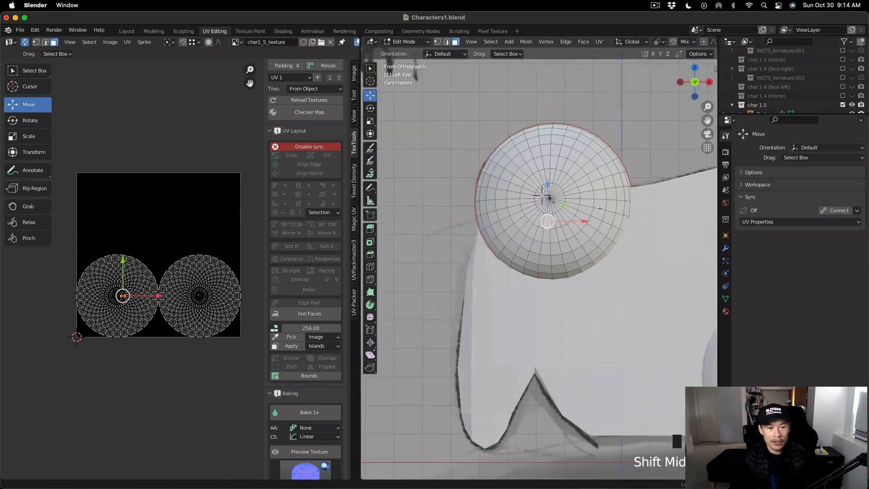
# Step: Try rotating the whole left eye mesh slightly in the front view
pyautogui.scroll(2, 564, 223)
pyautogui.hotkey('shift', 'space')
pyautogui.press('r')
pyautogui.press('a')
pyautogui.moveTo(567, 203); pyautogui.dragTo(572, 206)
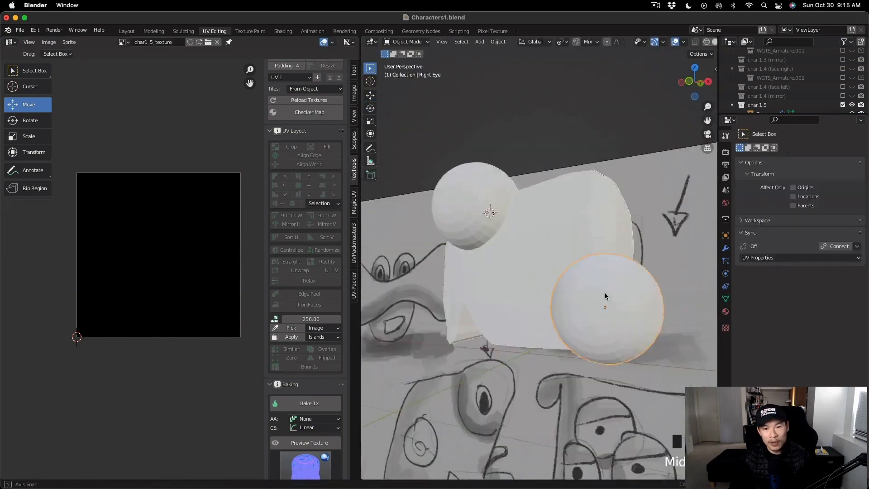
# Step: Try rotating the whole right eye mesh in the front view, and return to box selection
pyautogui.keyDown('alt'); pyautogui.moveTo(605, 292); pyautogui.dragTo(686, 232, button='middle'); pyautogui.keyUp('alt')
pyautogui.press('a')
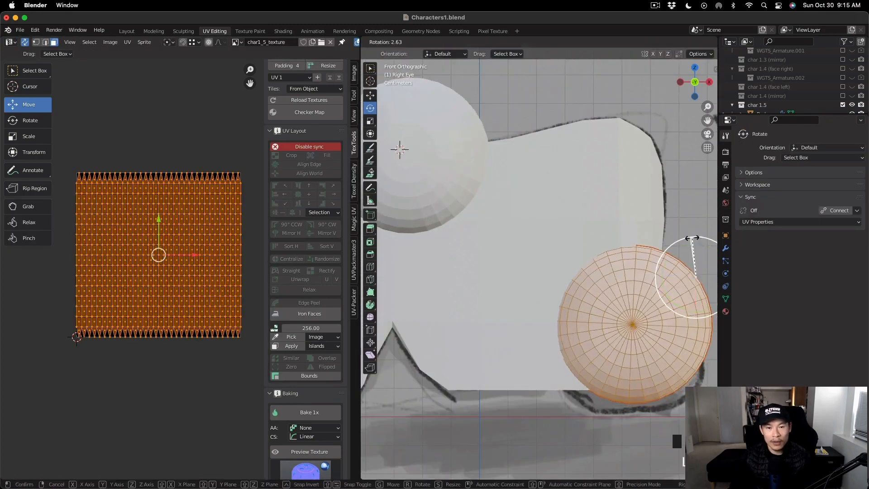
pyautogui.hotkey('alt', 'a')
pyautogui.press('a')
pyautogui.press('w')
pyautogui.scroll(-4, 667, 300)
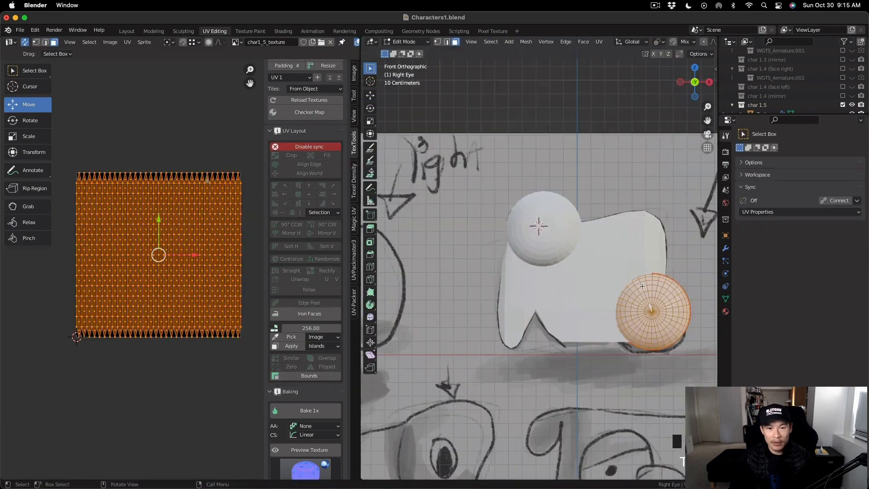
# Step: Edit the left eye and select the vertical edge line above its front pole to check its direction in the UV layout
pyautogui.hotkey('alt', 'q')
pyautogui.scroll(5, 553, 222)
pyautogui.press('2')
pyautogui.click(523, 163)
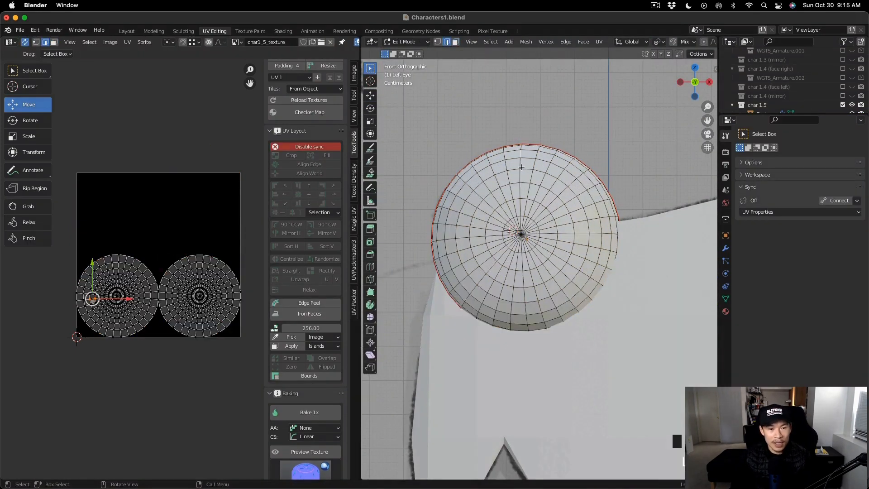
pyautogui.keyDown('alt'); pyautogui.keyDown('shift'); pyautogui.click(519, 166); pyautogui.keyUp('shift'); pyautogui.keyUp('alt')
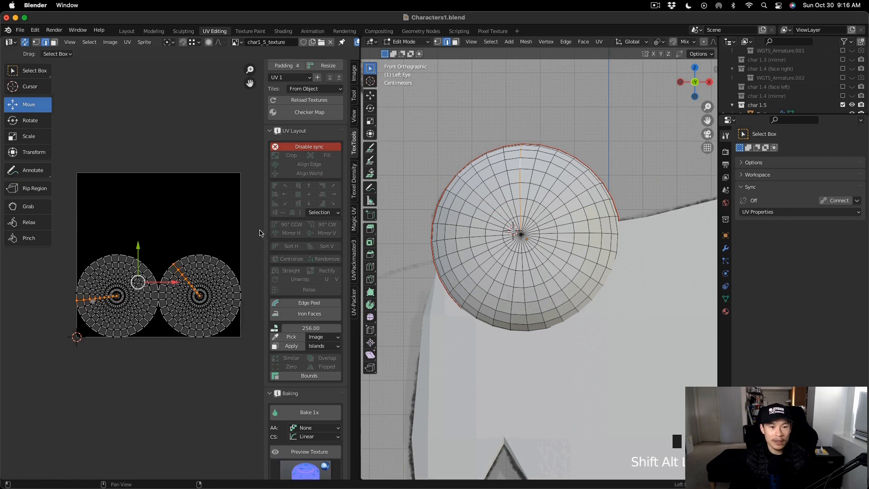
# Step: Turn off UV sync selection and select the entire left eye mesh to display both of its circular UV islands
pyautogui.click(25, 42)
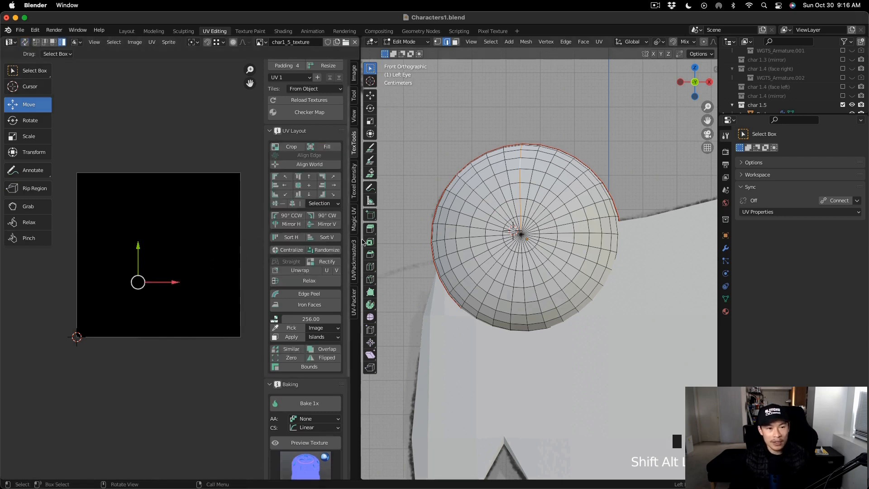
pyautogui.press('a')
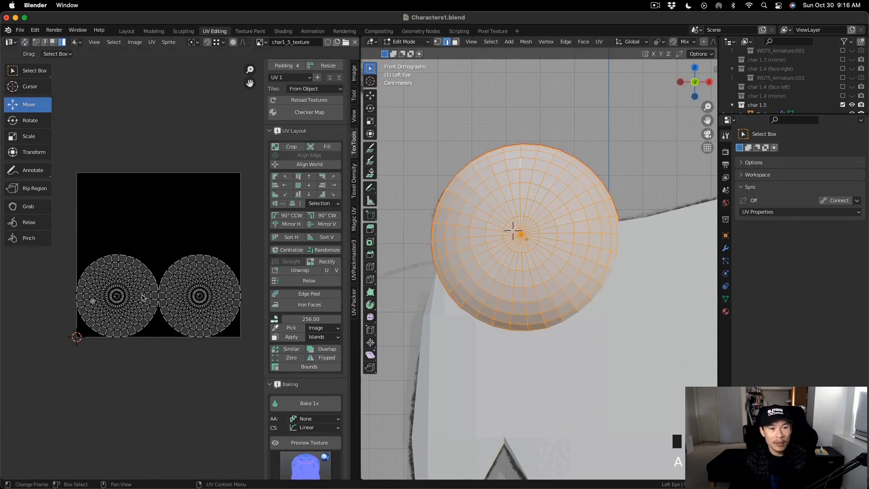
pyautogui.scroll(1, 132, 304)
pyautogui.scroll(1, 133, 303)
pyautogui.scroll(-1, 133, 304)
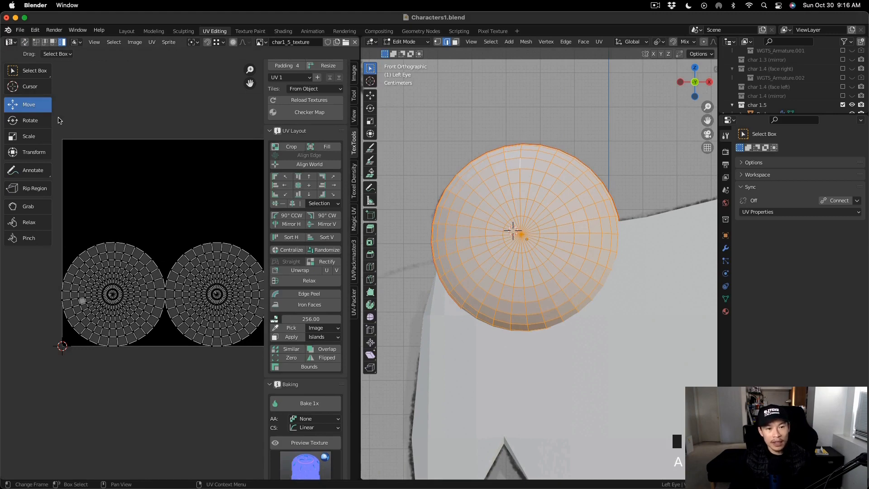
# Step: Turn off UV sync selection and rotate the left eye's first UV island by about 6.7°
pyautogui.moveTo(61, 236); pyautogui.dragTo(165, 381)
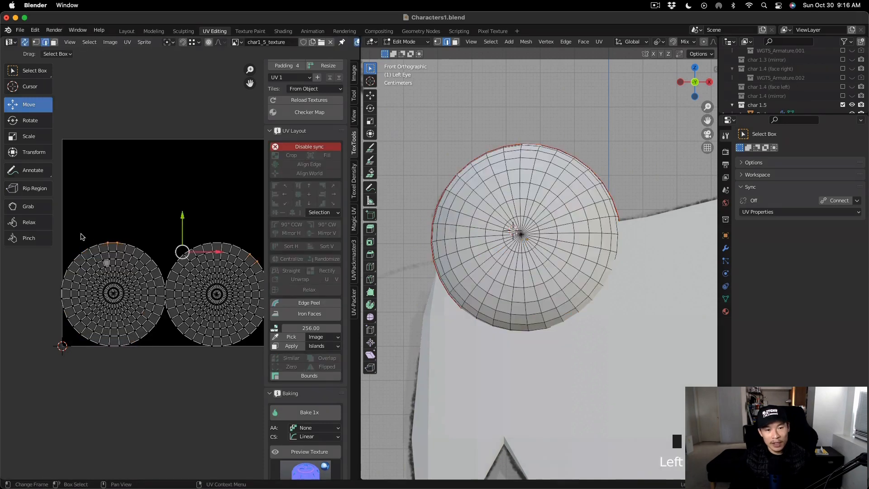
pyautogui.click(64, 239)
pyautogui.click(25, 42)
pyautogui.press('a')
pyautogui.click(127, 262)
pyautogui.click(29, 121)
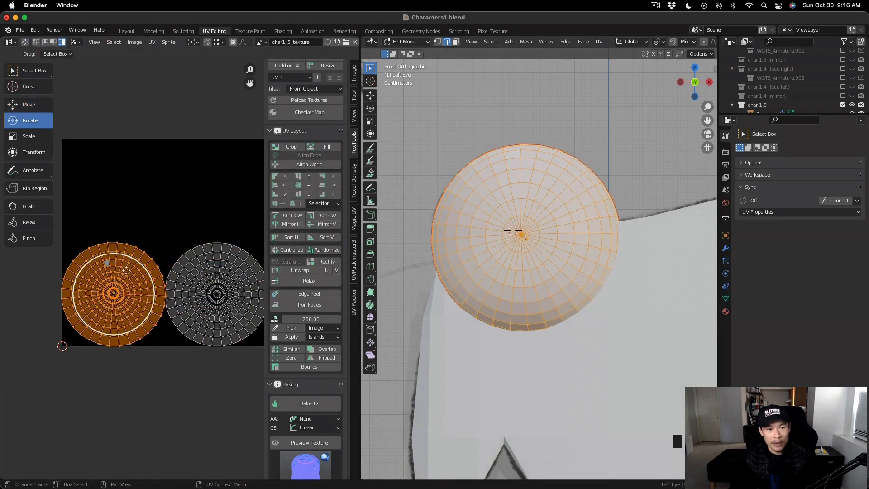
pyautogui.moveTo(143, 265); pyautogui.dragTo(148, 269)
pyautogui.click(29, 105)
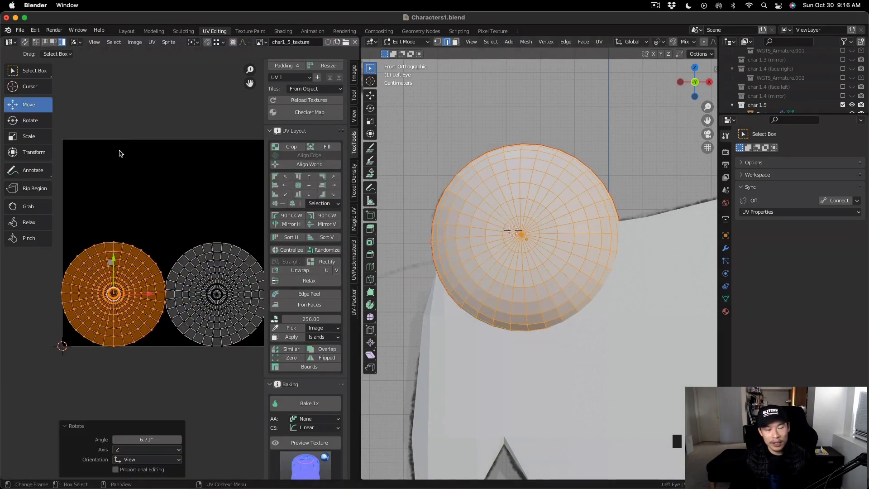
# Step: With UV sync selection on, select the left eye's edge path from its upper front to the centre to check the island's alignment
pyautogui.click(24, 42)
pyautogui.click(539, 180)
pyautogui.keyDown('ctrl'); pyautogui.click(518, 161); pyautogui.keyUp('ctrl')
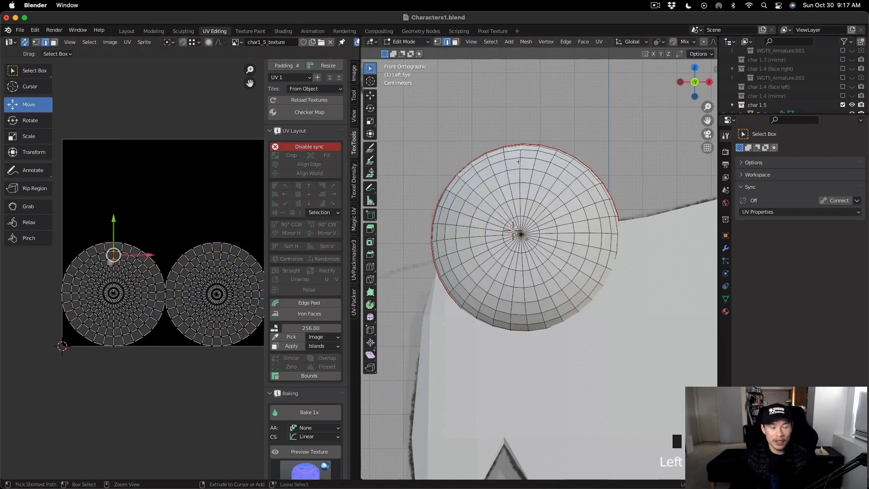
pyautogui.keyDown('ctrl'); pyautogui.click(521, 221); pyautogui.keyUp('ctrl')
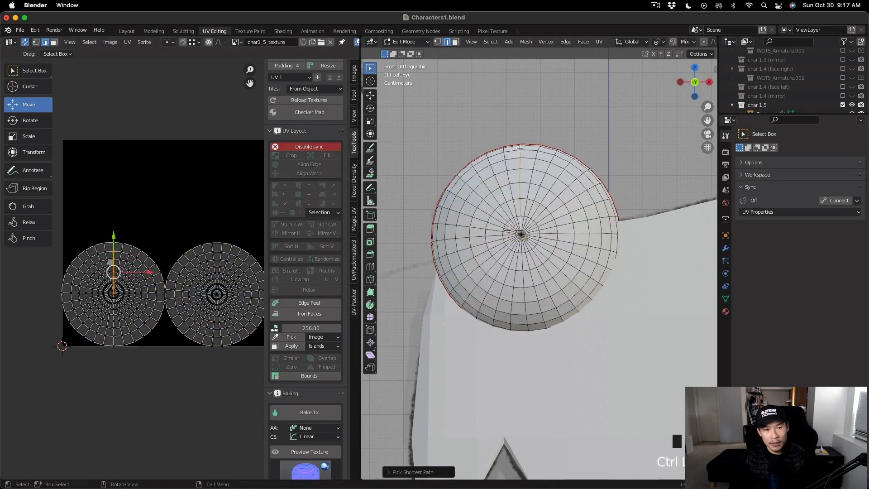
pyautogui.scroll(-2, 520, 223)
pyautogui.moveTo(520, 223); pyautogui.dragTo(525, 196, button='middle')
pyautogui.keyDown('ctrl'); pyautogui.click(494, 194); pyautogui.keyUp('ctrl')
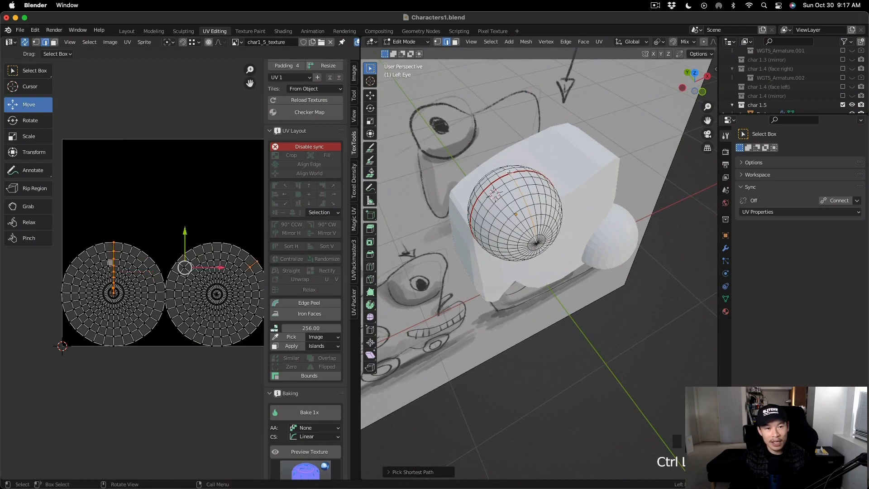
pyautogui.scroll(1, 229, 255)
# Step: Turn off UV sync selection and rotate the left eye's second UV island by about -61.5°
pyautogui.moveTo(229, 254); pyautogui.dragTo(194, 245, button='middle')
pyautogui.moveTo(120, 232); pyautogui.dragTo(146, 329)
pyautogui.moveTo(131, 233); pyautogui.dragTo(229, 381)
pyautogui.click(182, 199)
pyautogui.click(25, 42)
pyautogui.press('a')
pyautogui.click(243, 278)
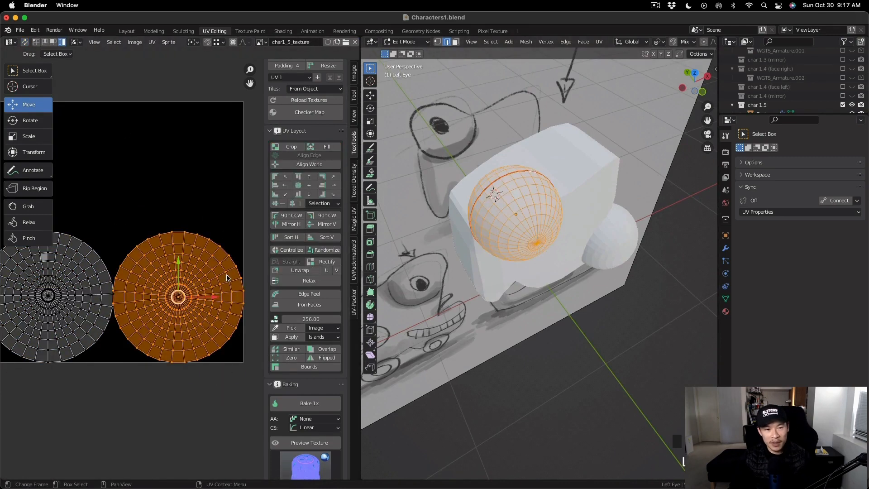
pyautogui.press('r')
pyautogui.moveTo(211, 272); pyautogui.dragTo(173, 265)
pyautogui.press('g')
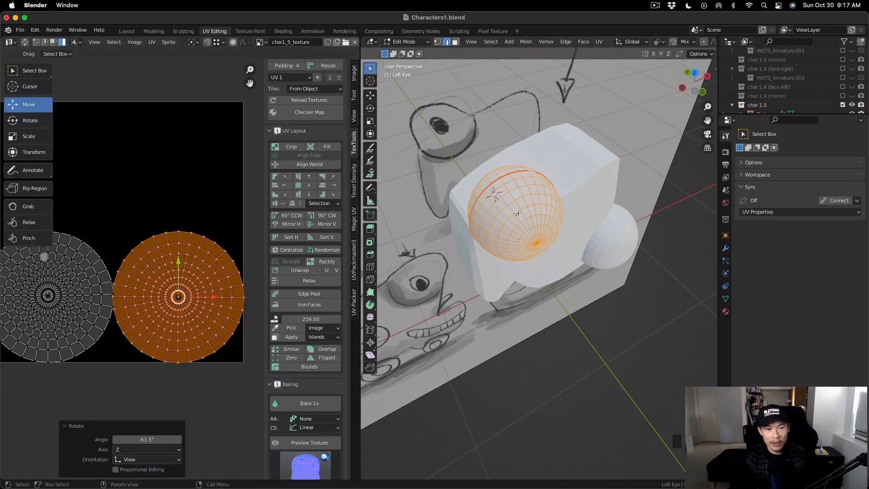
# Step: Compare the upper centre edge lines of both left eye islands, and rotate the second island until its line stands vertical
pyautogui.click(25, 42)
pyautogui.moveTo(544, 212); pyautogui.dragTo(511, 185, button='middle')
pyautogui.click(512, 189)
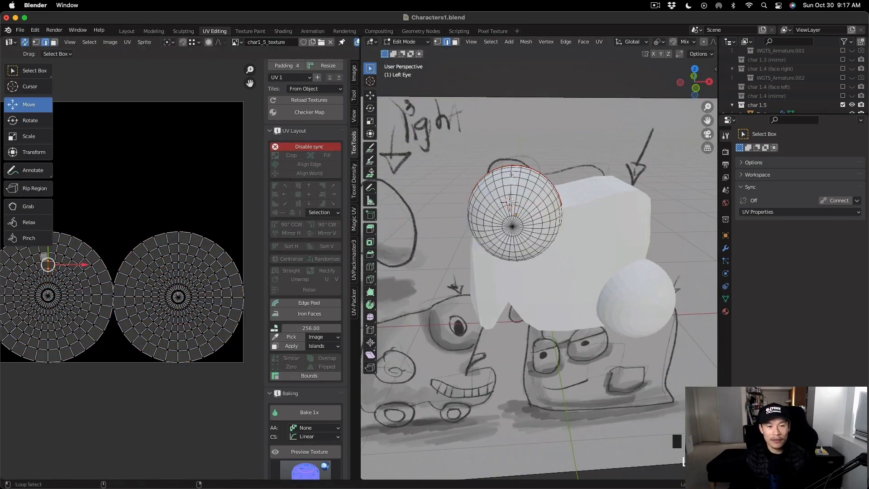
pyautogui.keyDown('alt'); pyautogui.keyDown('shift'); pyautogui.click(512, 183); pyautogui.keyUp('shift'); pyautogui.keyUp('alt')
pyautogui.press('r')
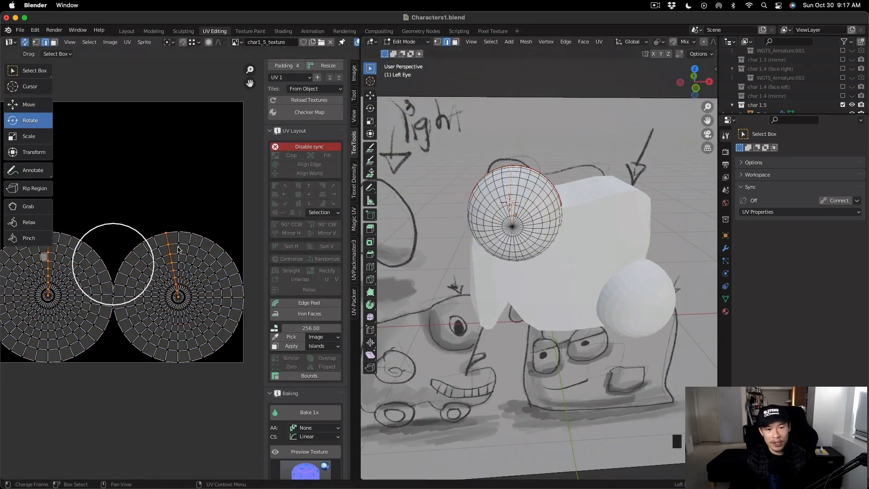
pyautogui.click(25, 42)
pyautogui.press('a')
pyautogui.press('r')
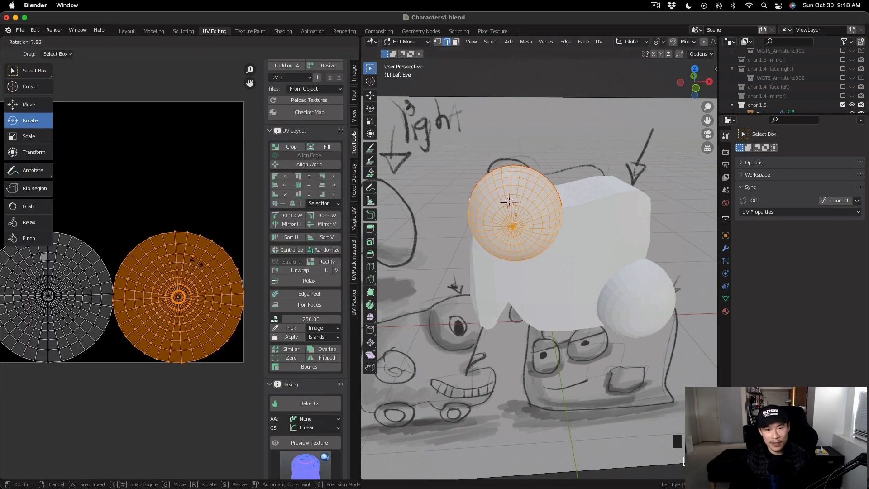
pyautogui.click(198, 264)
# Step: Select the left eye's top edges across the seam with UV sync on to check that both islands line up
pyautogui.scroll(-2, 471, 255)
pyautogui.scroll(1, 480, 249)
pyautogui.press('Tab')
pyautogui.press('Tab')
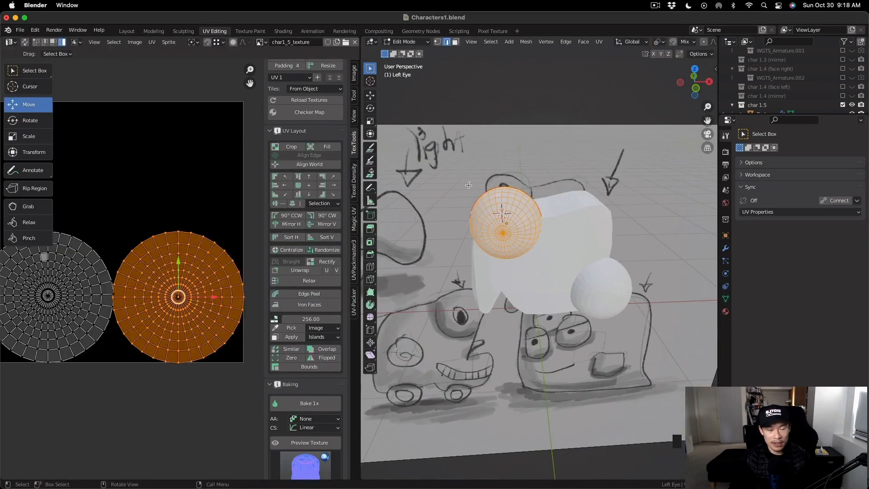
pyautogui.click(506, 195)
pyautogui.click(25, 42)
pyautogui.moveTo(427, 272); pyautogui.dragTo(463, 296, button='middle')
pyautogui.click(497, 180)
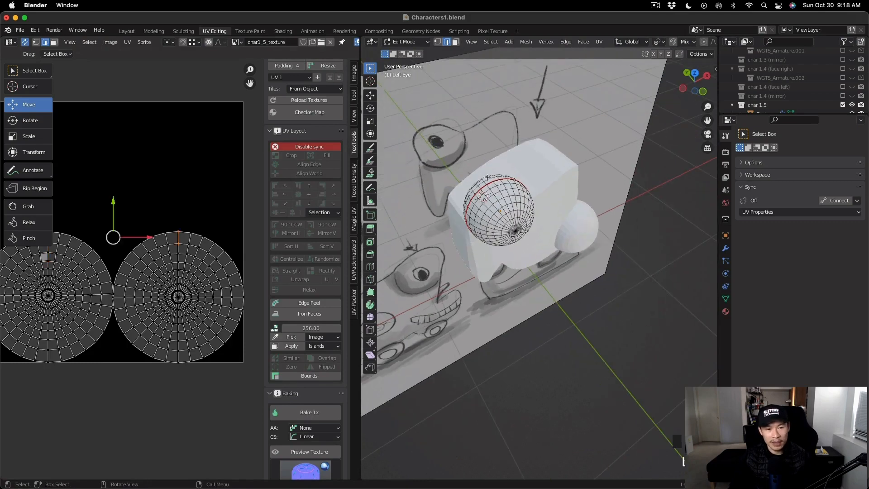
# Step: Select both left eye UV islands and scale them down to about a quarter of their size
pyautogui.scroll(-2, 222, 308)
pyautogui.scroll(2, 177, 283)
pyautogui.scroll(-2, 176, 288)
pyautogui.moveTo(84, 236); pyautogui.dragTo(258, 394)
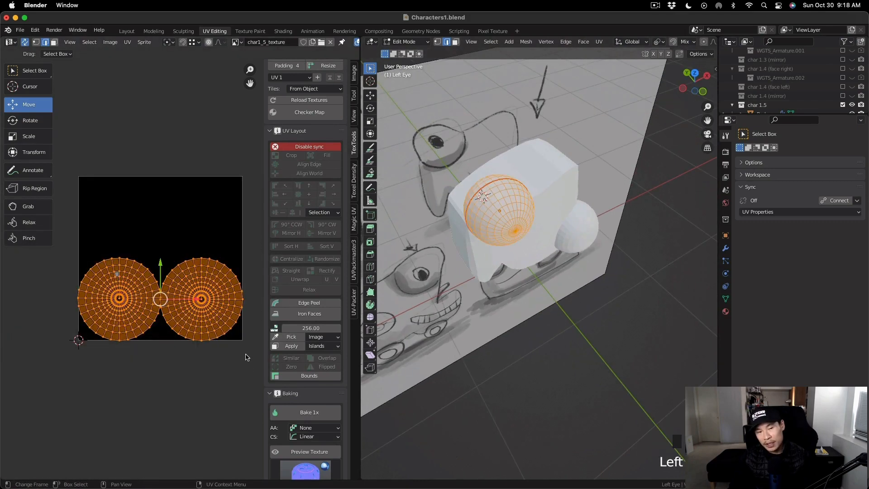
pyautogui.click(28, 136)
pyautogui.moveTo(143, 290); pyautogui.dragTo(67, 291)
pyautogui.press('g')
pyautogui.scroll(1, 175, 293)
pyautogui.scroll(-1, 191, 309)
pyautogui.scroll(4, 163, 310)
pyautogui.scroll(-3, 122, 304)
# Step: Reposition both left eye islands higher in the UV square, and move the second island about 0.011 m along X to leave a gap
pyautogui.moveTo(144, 307); pyautogui.dragTo(201, 321, button='middle')
pyautogui.moveTo(185, 313); pyautogui.dragTo(166, 312)
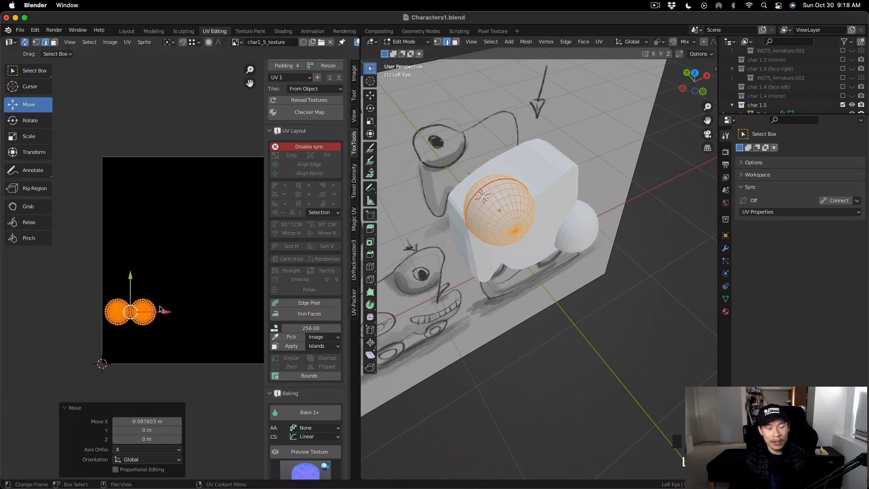
pyautogui.moveTo(129, 274); pyautogui.dragTo(122, 236)
pyautogui.moveTo(166, 276); pyautogui.dragTo(175, 277)
pyautogui.scroll(6, 143, 295)
pyautogui.click(299, 147)
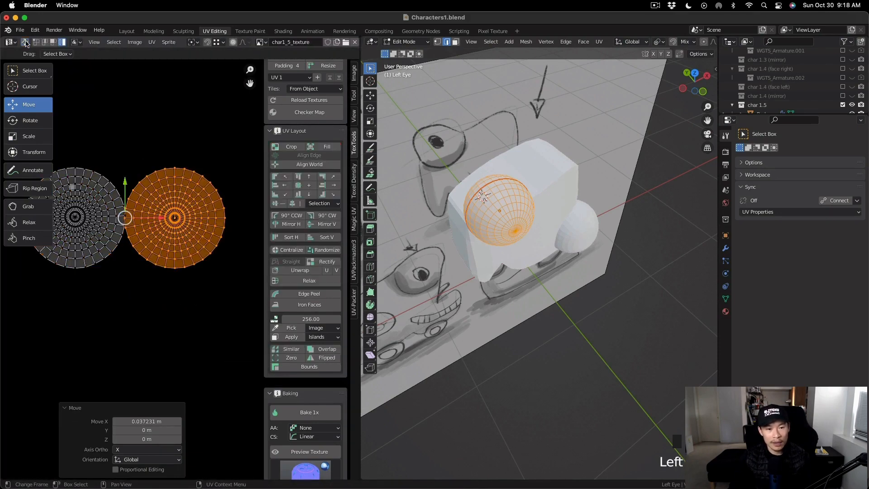
pyautogui.moveTo(212, 220); pyautogui.dragTo(221, 219)
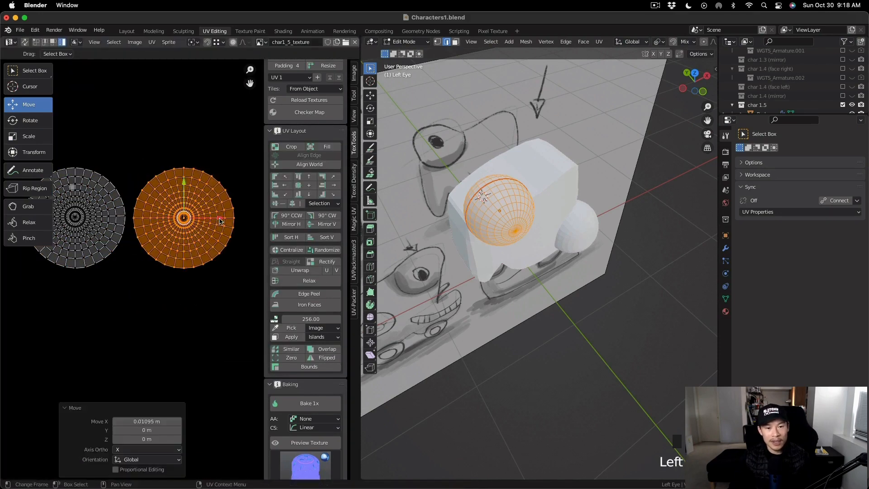
# Step: Straighten the topmost centre edge of each left eye UV island in edge selection mode
pyautogui.click(45, 43)
pyautogui.click(184, 173)
pyautogui.click(299, 263)
pyautogui.click(75, 173)
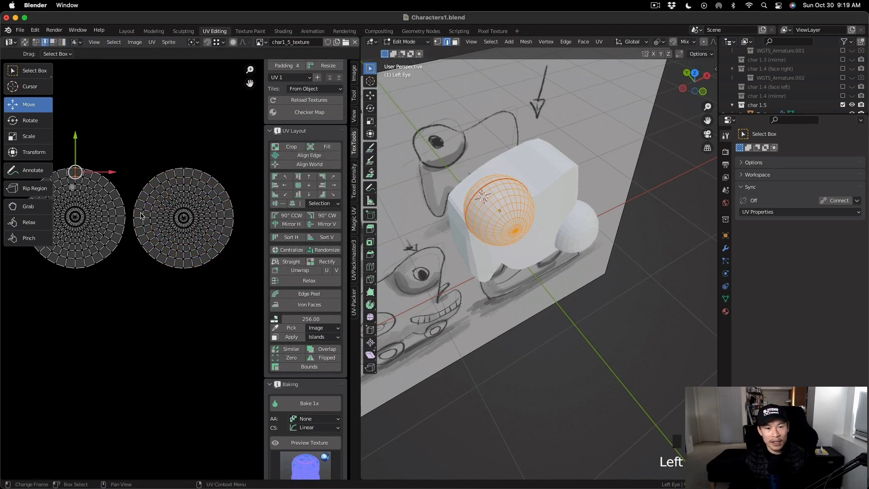
pyautogui.click(296, 263)
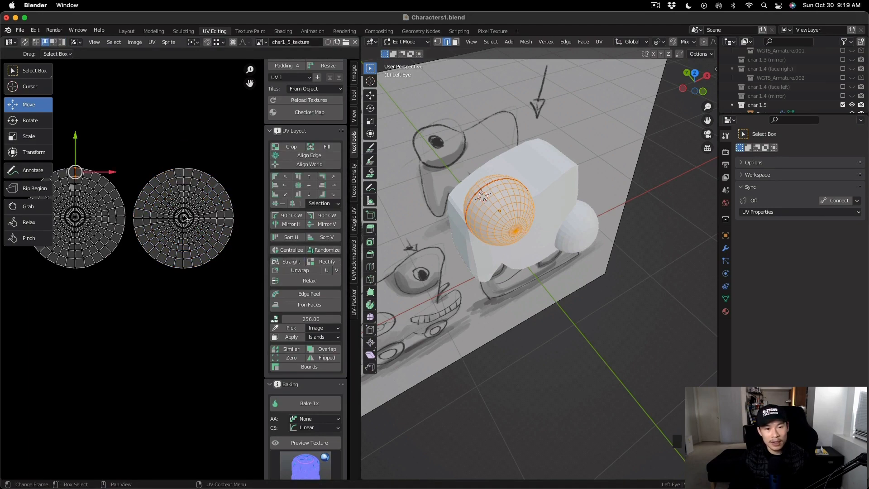
# Step: Straighten the full vertical edge path through the centre of each left eye UV island
pyautogui.click(183, 173)
pyautogui.keyDown('ctrl'); pyautogui.click(185, 265); pyautogui.keyUp('ctrl')
pyautogui.click(293, 264)
pyautogui.click(75, 173)
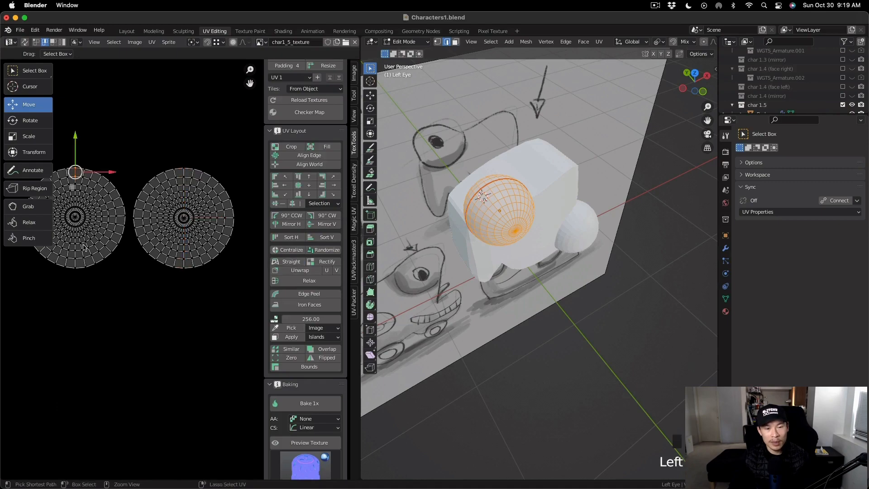
pyautogui.keyDown('ctrl'); pyautogui.click(76, 265); pyautogui.keyUp('ctrl')
pyautogui.click(292, 262)
# Step: Edit the body and both eyes together and inspect their combined UV layout
pyautogui.scroll(-3, 143, 255)
pyautogui.press('Tab')
pyautogui.moveTo(476, 142); pyautogui.dragTo(589, 254)
pyautogui.press('Tab')
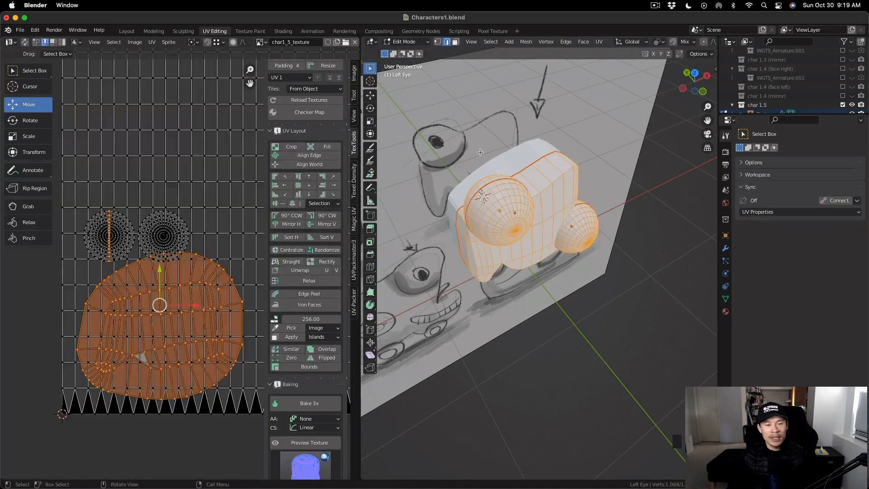
pyautogui.scroll(-1, 196, 262)
pyautogui.moveTo(566, 254); pyautogui.dragTo(489, 303, button='middle')
pyautogui.scroll(-3, 152, 227)
pyautogui.scroll(2, 157, 235)
pyautogui.scroll(-2, 162, 248)
pyautogui.click(232, 190)
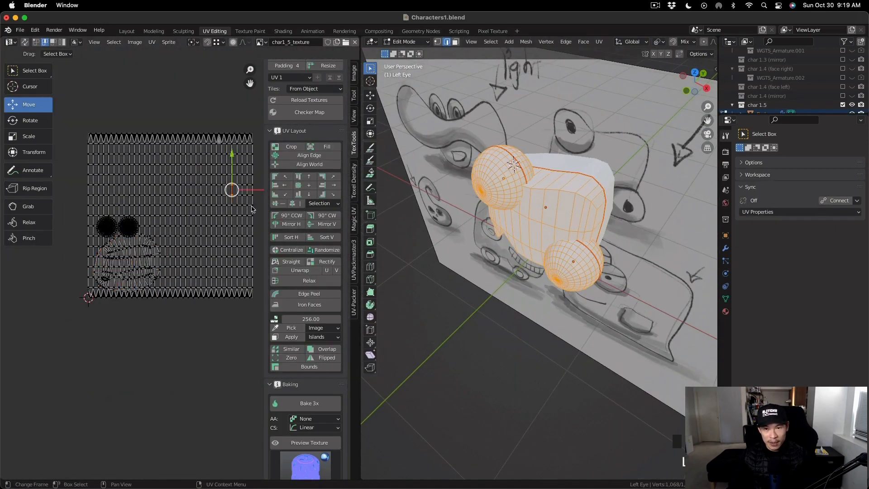
# Step: Switch to face selection and select all faces of the body and both eyes
pyautogui.moveTo(562, 249); pyautogui.dragTo(652, 183, button='middle')
pyautogui.scroll(5, 760, 89)
pyautogui.moveTo(455, 140); pyautogui.dragTo(634, 294)
pyautogui.moveTo(647, 181); pyautogui.dragTo(543, 218, button='middle')
pyautogui.click(585, 213)
pyautogui.press('3')
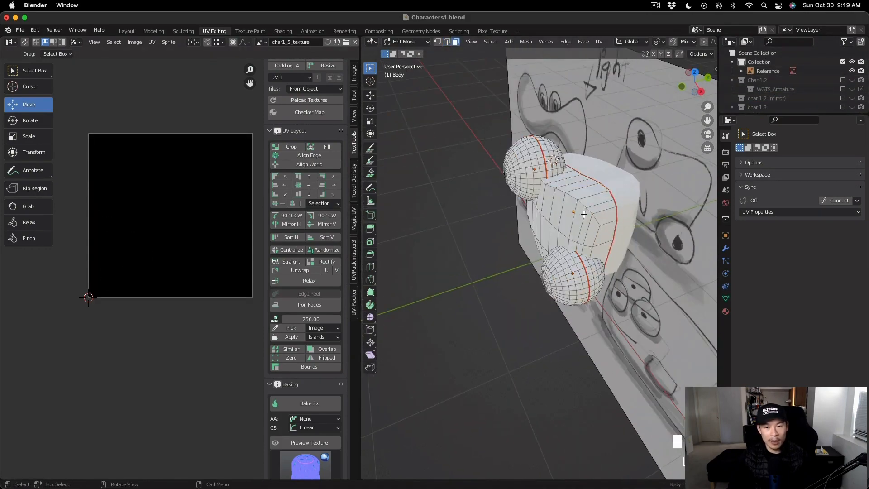
pyautogui.press('a')
pyautogui.moveTo(643, 222)
pyautogui.mouseDown(button='middle')
pyautogui.moveTo(582, 236)
pyautogui.moveTo(657, 218)
pyautogui.mouseUp(button='middle')
# Step: Edit the right eye alone and unwrap all its faces
pyautogui.press('Tab')
pyautogui.click(594, 263)
pyautogui.press('Tab')
pyautogui.moveTo(602, 258); pyautogui.dragTo(635, 247, button='middle')
pyautogui.press('u')
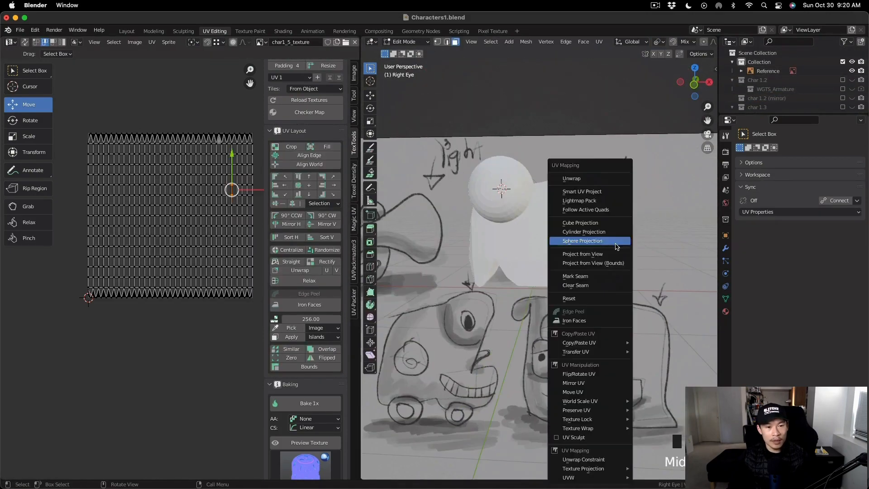
pyautogui.click(592, 219)
# Step: In front view, select the right eye's upper centre edge line and highlight it in the UV layout
pyautogui.keyDown('alt'); pyautogui.moveTo(592, 219); pyautogui.dragTo(625, 195, button='middle'); pyautogui.keyUp('alt')
pyautogui.scroll(3, 612, 174)
pyautogui.hotkey('alt', 'a')
pyautogui.press('2')
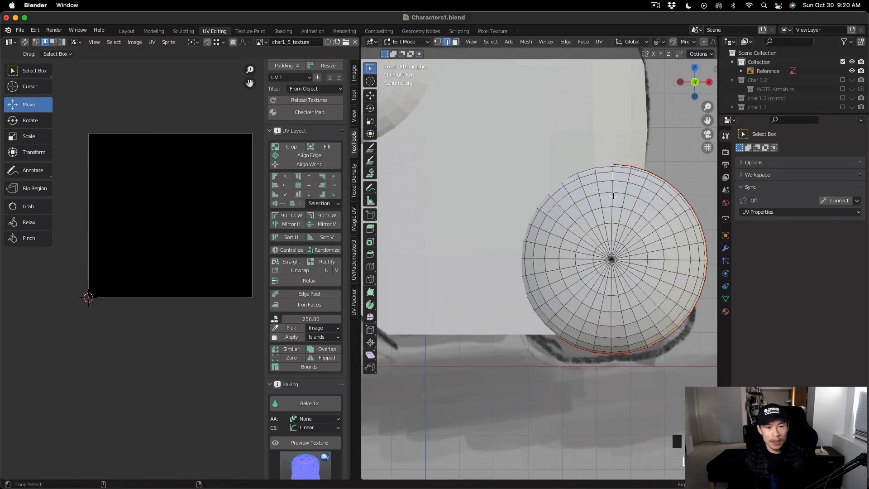
pyautogui.keyDown('alt'); pyautogui.keyDown('shift'); pyautogui.click(612, 175); pyautogui.keyUp('shift'); pyautogui.keyUp('alt')
pyautogui.click(25, 42)
pyautogui.scroll(1, 125, 220)
# Step: Select both right eye UV islands and rotate them 90° counter-clockwise twice
pyautogui.moveTo(75, 103); pyautogui.dragTo(199, 346)
pyautogui.click(25, 42)
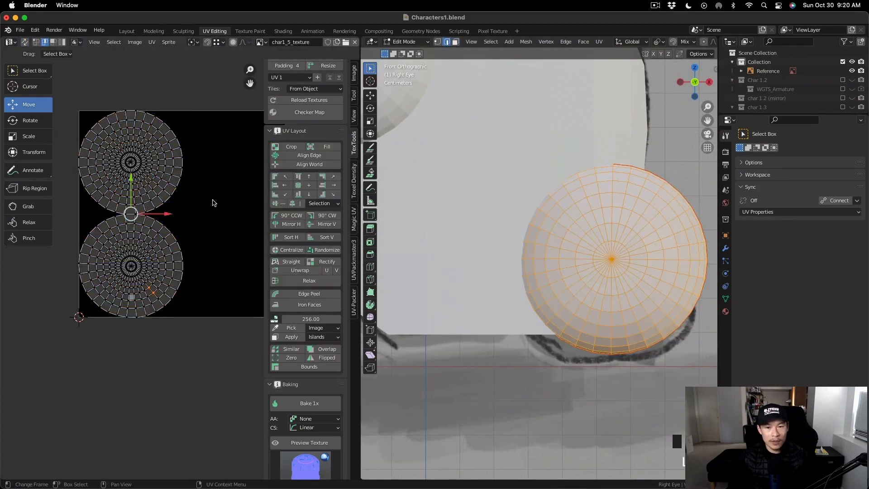
pyautogui.moveTo(73, 102); pyautogui.dragTo(201, 335)
pyautogui.click(291, 217)
pyautogui.click(292, 217)
# Step: Check the right eye's centre edge line in the UV layout and rotate the upper island slightly to make that line vertical
pyautogui.click(25, 42)
pyautogui.hotkey('alt', 'a')
pyautogui.keyDown('alt'); pyautogui.keyDown('shift'); pyautogui.click(614, 174); pyautogui.keyUp('shift'); pyautogui.keyUp('alt')
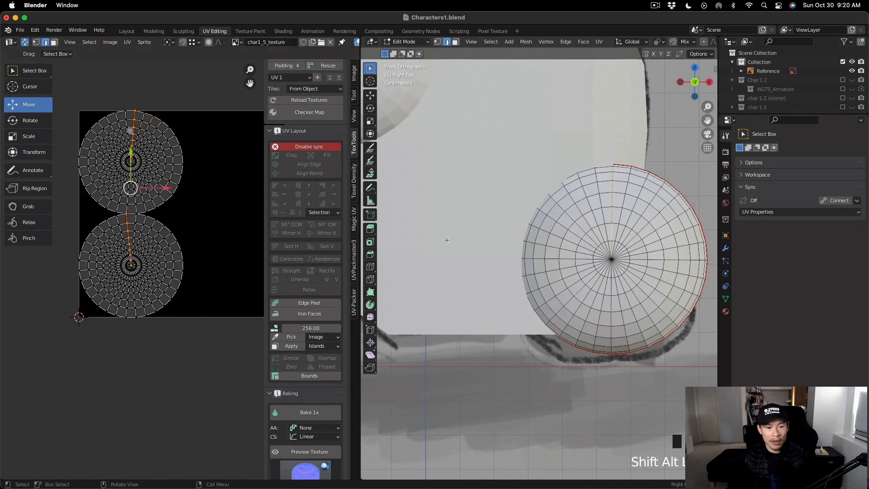
pyautogui.click(25, 42)
pyautogui.press('a')
pyautogui.click(104, 116)
pyautogui.press('l')
pyautogui.click(30, 120)
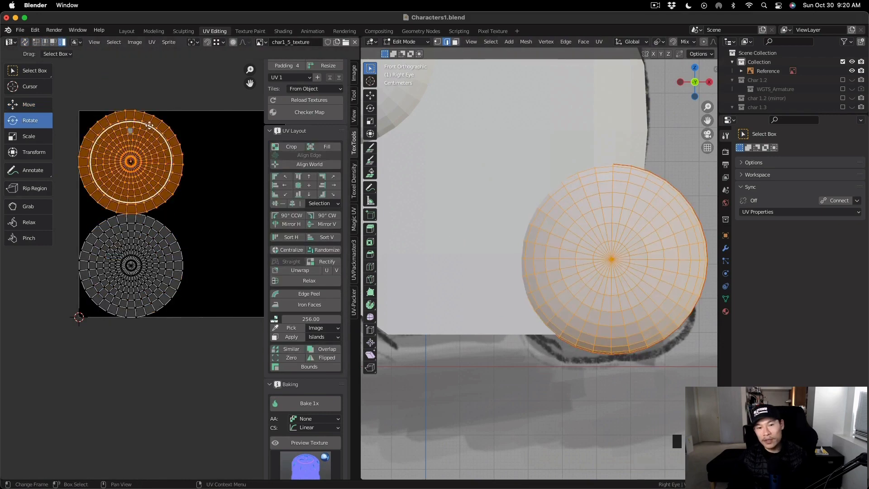
pyautogui.moveTo(163, 134); pyautogui.dragTo(160, 132)
# Step: Rotate the right eye's lower UV island slightly to make its centre edge line vertical
pyautogui.click(116, 273)
pyautogui.press('l')
pyautogui.moveTo(158, 238); pyautogui.dragTo(152, 236)
pyautogui.click(25, 42)
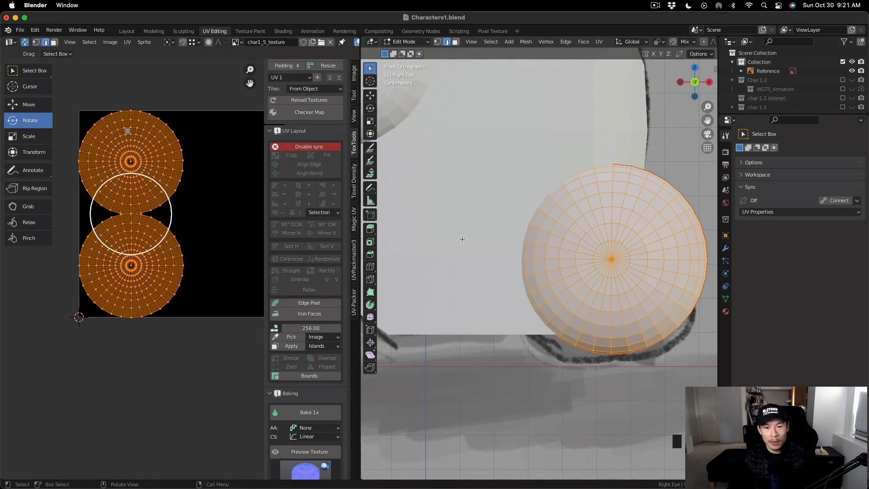
# Step: Reselect the right eye's upper centre edge line with UV sync on to check both islands' vertical alignment
pyautogui.press('super+z')
pyautogui.hotkey('alt', 'a')
pyautogui.keyDown('shift'); pyautogui.click(614, 176); pyautogui.keyUp('shift')
pyautogui.keyDown('ctrl'); pyautogui.keyDown('shift'); pyautogui.click(613, 186); pyautogui.keyUp('shift'); pyautogui.keyUp('ctrl')
pyautogui.click(25, 42)
pyautogui.keyDown('alt'); pyautogui.keyDown('shift'); pyautogui.click(612, 196); pyautogui.keyUp('shift'); pyautogui.keyUp('alt')
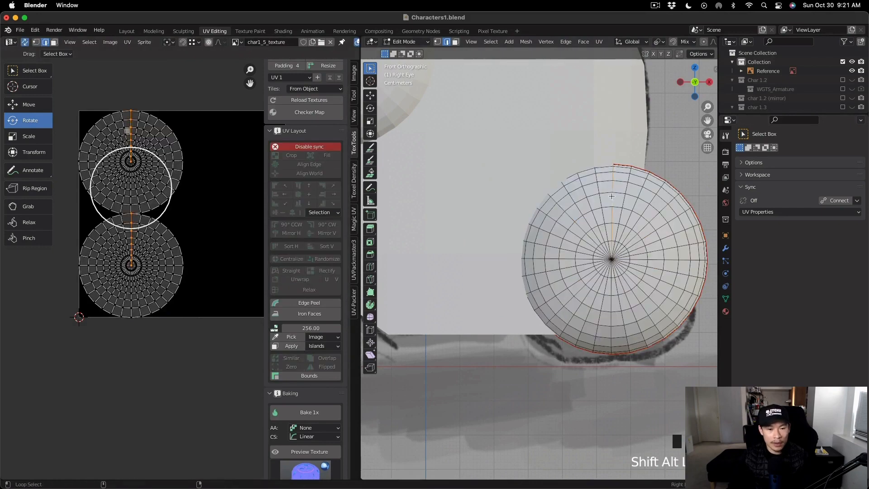
# Step: Straighten the vertical edge line through the centre of both right eye UV islands
pyautogui.click(25, 42)
pyautogui.scroll(1, 126, 134)
pyautogui.press('2')
pyautogui.click(135, 115)
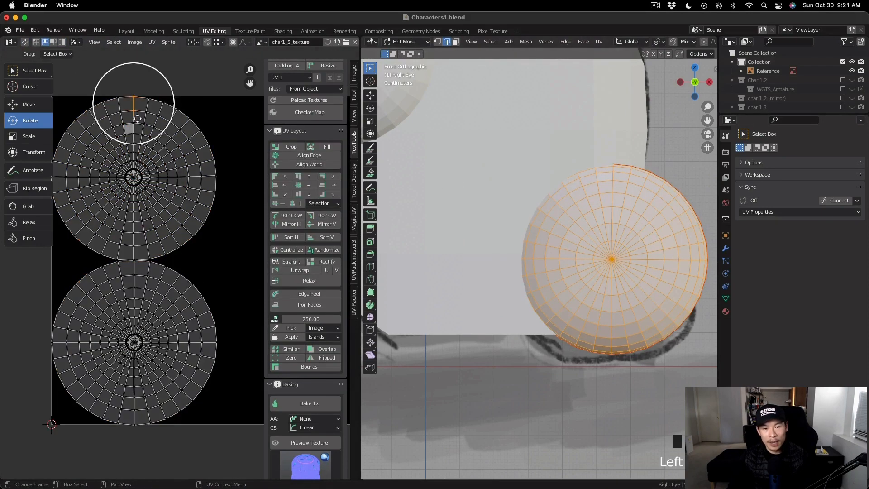
pyautogui.keyDown('alt'); pyautogui.click(135, 116); pyautogui.keyUp('alt')
pyautogui.keyDown('alt'); pyautogui.keyDown('shift'); pyautogui.click(138, 243); pyautogui.keyUp('shift'); pyautogui.keyUp('alt')
pyautogui.click(137, 277)
pyautogui.keyDown('alt'); pyautogui.keyDown('shift'); pyautogui.click(138, 278); pyautogui.keyUp('shift'); pyautogui.keyUp('alt')
pyautogui.keyDown('alt'); pyautogui.keyDown('shift'); pyautogui.click(145, 359); pyautogui.keyUp('shift'); pyautogui.keyUp('alt')
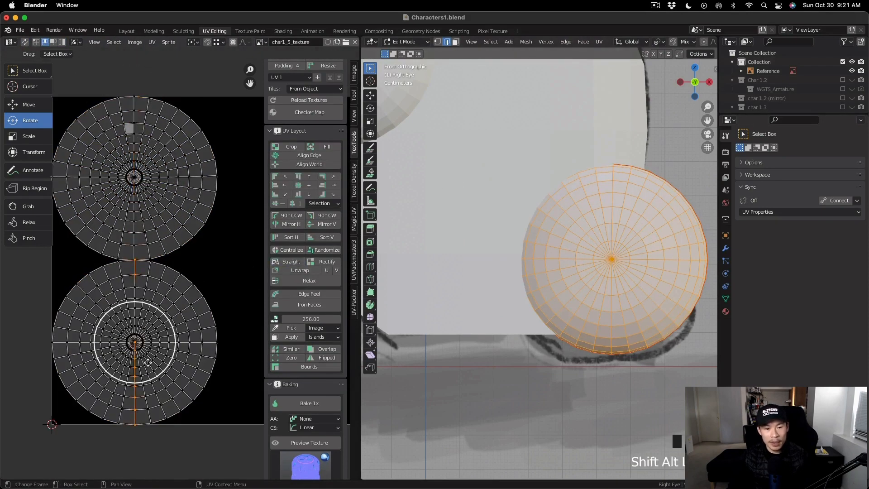
pyautogui.scroll(3, 122, 342)
pyautogui.scroll(-4, 119, 343)
pyautogui.click(290, 262)
# Step: Turn off UV sync and set up whole-island selection with the Move tool for the right eye's UV layout
pyautogui.scroll(-3, 150, 262)
pyautogui.scroll(2, 167, 276)
pyautogui.click(25, 42)
pyautogui.click(115, 183)
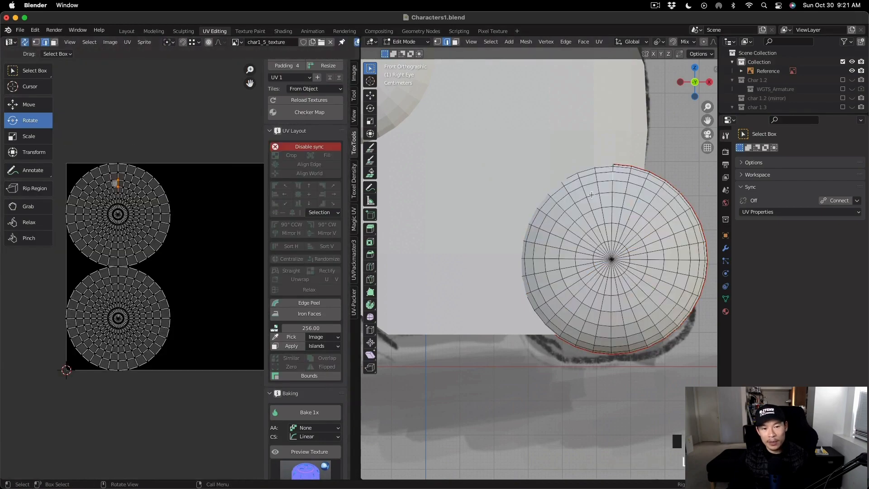
pyautogui.scroll(-2, 153, 266)
pyautogui.click(28, 104)
pyautogui.click(25, 42)
pyautogui.click(62, 42)
pyautogui.press('a')
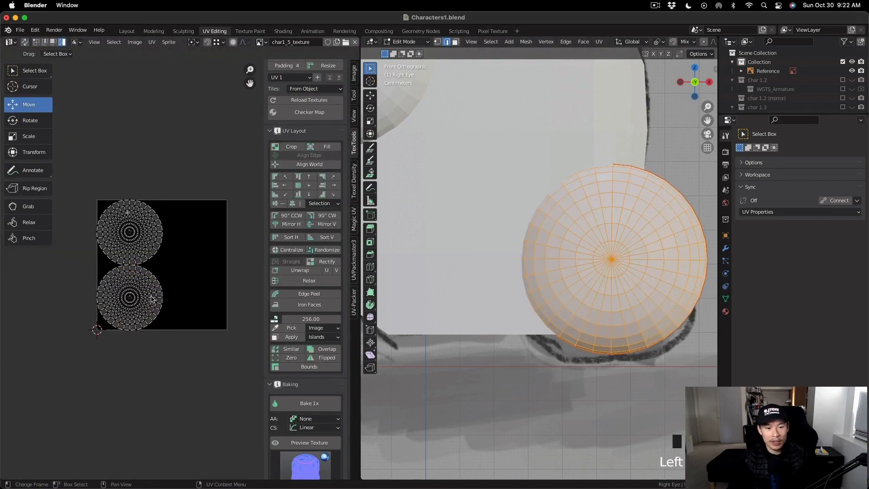
# Step: Place the right eye's lower UV island beside its upper island and move both above the texture area
pyautogui.click(152, 299)
pyautogui.moveTo(163, 297); pyautogui.dragTo(233, 298)
pyautogui.moveTo(198, 257); pyautogui.dragTo(193, 192)
pyautogui.moveTo(77, 181); pyautogui.dragTo(247, 297)
pyautogui.moveTo(163, 192); pyautogui.dragTo(159, 121)
# Step: Edit the body together with the eyes and move one of the left eye's UV islands slightly sideways to separate the pair
pyautogui.press('Tab')
pyautogui.keyDown('shift'); pyautogui.click(462, 182); pyautogui.keyUp('shift')
pyautogui.scroll(-2, 463, 183)
pyautogui.press('Tab')
pyautogui.scroll(3, 122, 274)
pyautogui.keyDown('shift'); pyautogui.click(155, 268); pyautogui.keyUp('shift')
pyautogui.moveTo(136, 229); pyautogui.dragTo(135, 214)
pyautogui.click(155, 255)
pyautogui.moveTo(192, 253); pyautogui.dragTo(196, 251)
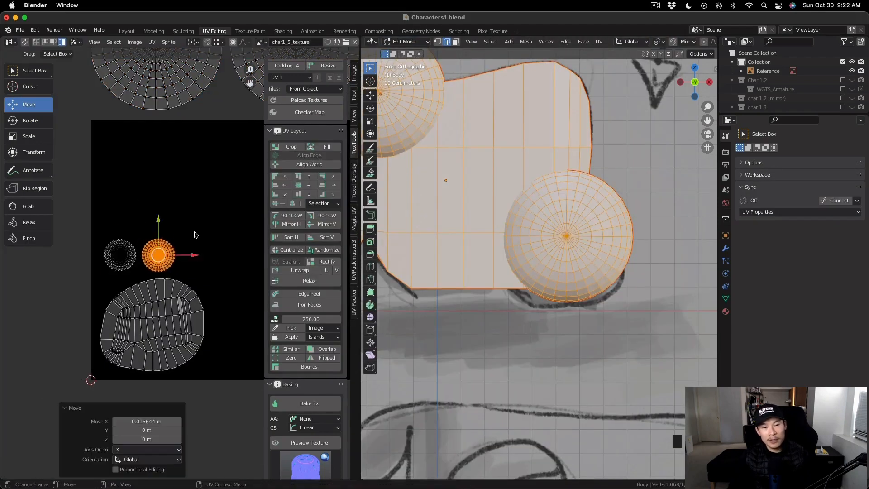
# Step: Scale both right eye UV islands to 0.238 and move them down near the left eye's islands
pyautogui.scroll(-2, 104, 273)
pyautogui.moveTo(86, 80); pyautogui.dragTo(285, 188)
pyautogui.press('s')
pyautogui.click(193, 138)
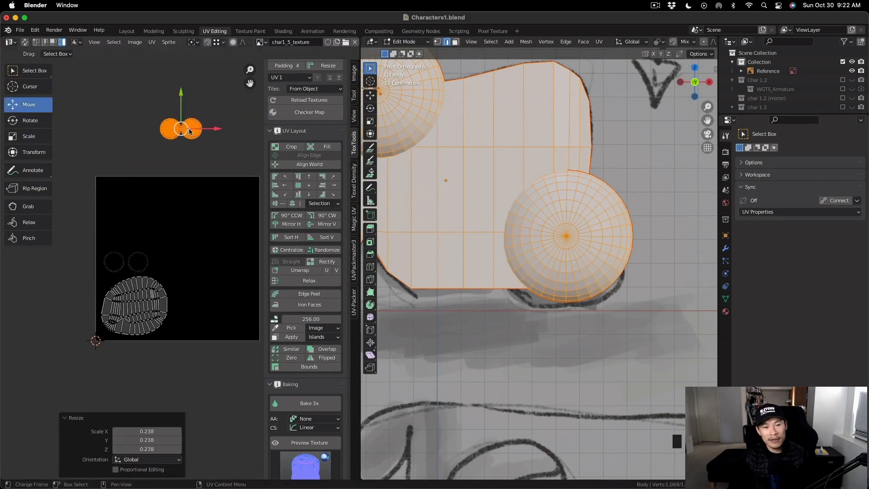
pyautogui.press('g')
pyautogui.click(128, 248)
# Step: Scale and move the right eye's UV islands over the left eye's islands
pyautogui.scroll(6, 127, 249)
pyautogui.scroll(1, 143, 257)
pyautogui.moveTo(144, 257); pyautogui.dragTo(180, 257, button='middle')
pyautogui.moveTo(144, 191); pyautogui.dragTo(184, 293)
pyautogui.press('s')
pyautogui.press('g')
pyautogui.moveTo(150, 311); pyautogui.dragTo(150, 311)
# Step: Refine the scale and position of the right eye's islands until they match the left eye's outline
pyautogui.scroll(4, 150, 312)
pyautogui.moveTo(150, 311); pyautogui.dragTo(221, 302, button='middle')
pyautogui.scroll(-2, 197, 308)
pyautogui.scroll(1, 199, 312)
pyautogui.press('s')
pyautogui.moveTo(248, 278); pyautogui.dragTo(216, 293)
pyautogui.press('g')
# Step: Move the right eye's second UV island onto the left eye's second island and fine-tune the overlap
pyautogui.moveTo(229, 330); pyautogui.dragTo(63, 309, button='middle')
pyautogui.scroll(-3, 73, 308)
pyautogui.moveTo(80, 223); pyautogui.dragTo(164, 336)
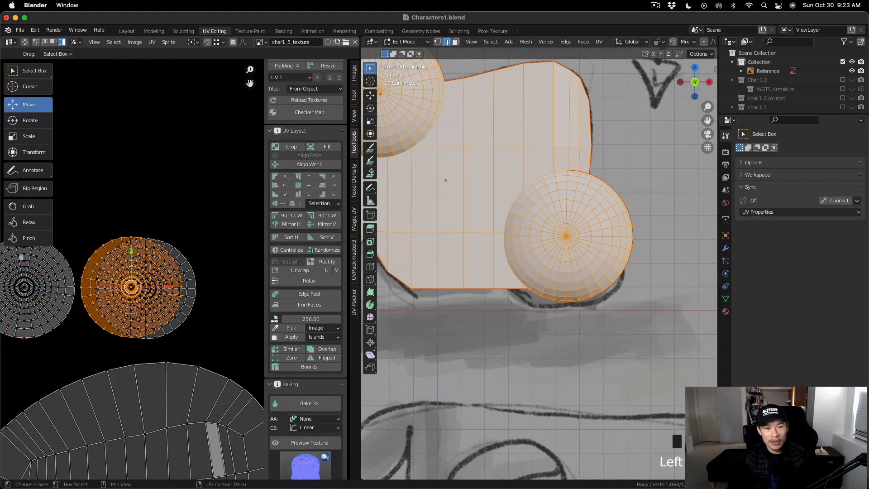
pyautogui.moveTo(166, 288); pyautogui.dragTo(181, 291)
pyautogui.scroll(4, 168, 280)
pyautogui.moveTo(112, 259); pyautogui.dragTo(112, 263)
pyautogui.scroll(-4, 112, 264)
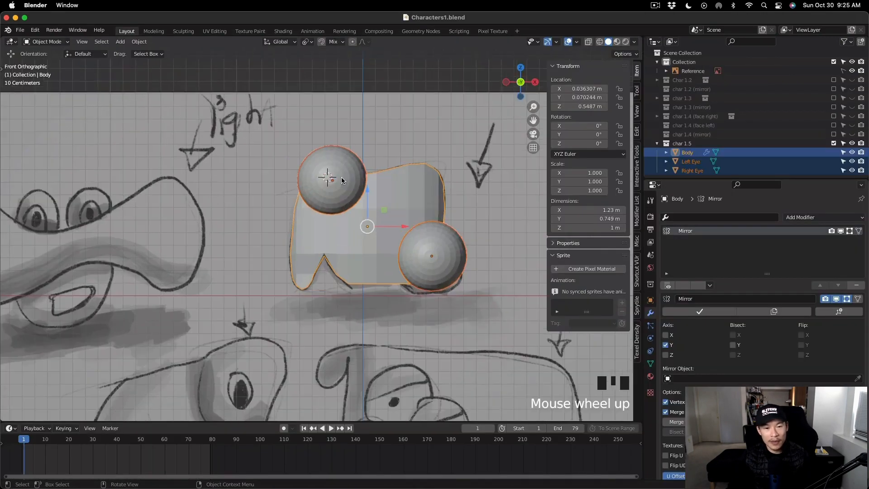
# Step: Assign the existing material named Material to the Left Eye and the Right Eye
pyautogui.click(366, 188)
pyautogui.click(652, 377)
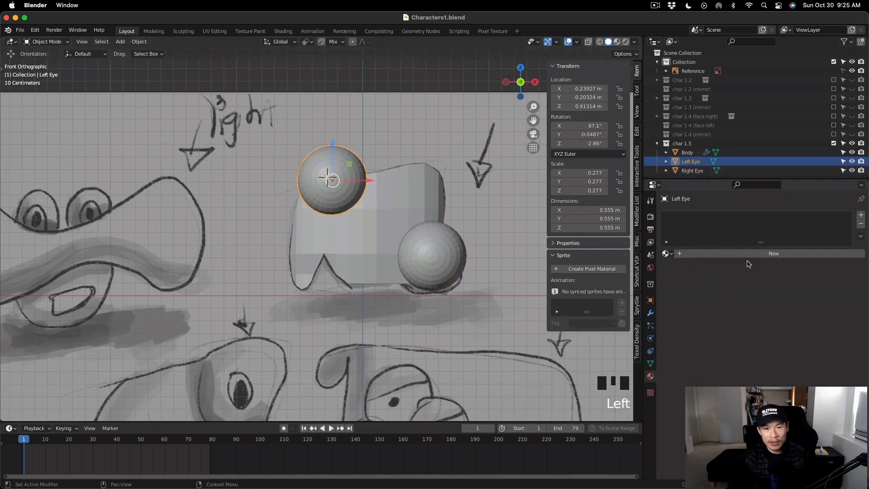
pyautogui.click(667, 254)
pyautogui.click(684, 270)
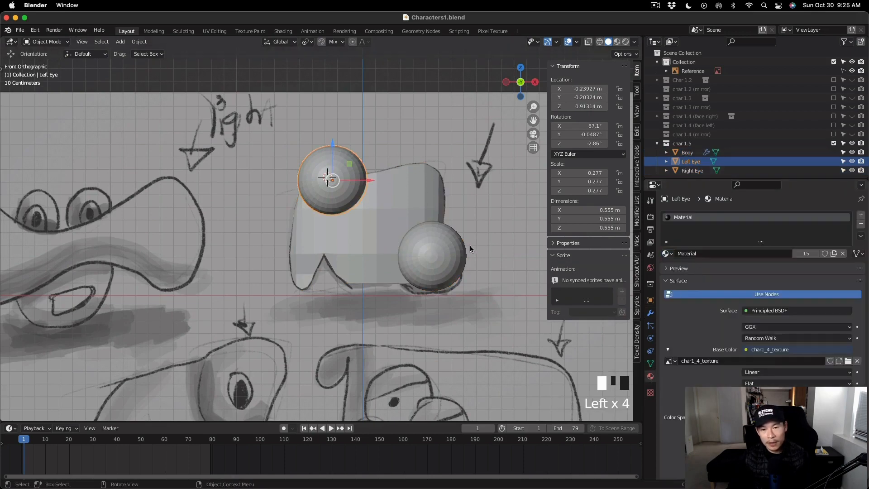
pyautogui.click(460, 250)
pyautogui.click(666, 253)
pyautogui.click(684, 267)
# Step: Assign the existing material named Material to the Body and set its base color image to char1_5_texture
pyautogui.click(687, 152)
pyautogui.click(667, 254)
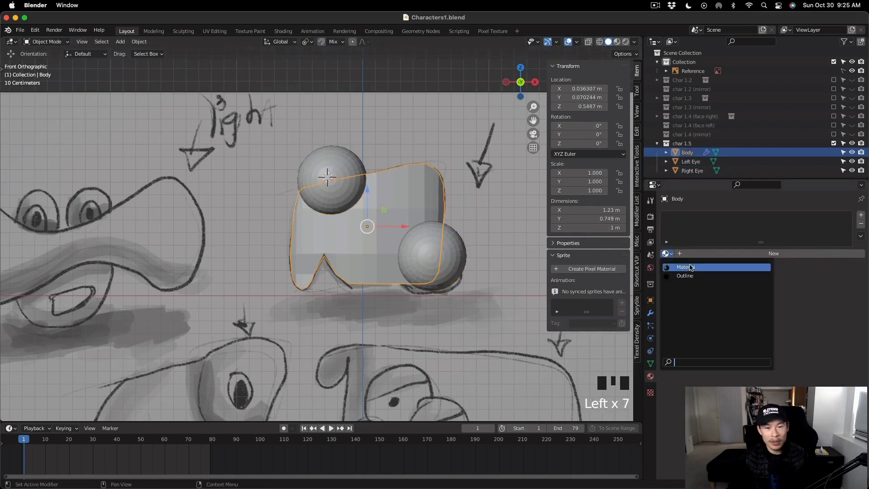
pyautogui.click(694, 268)
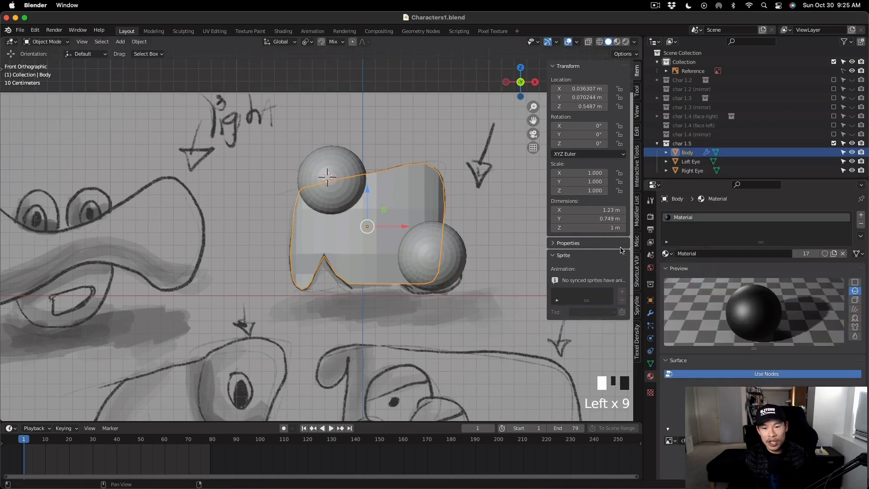
pyautogui.click(671, 440)
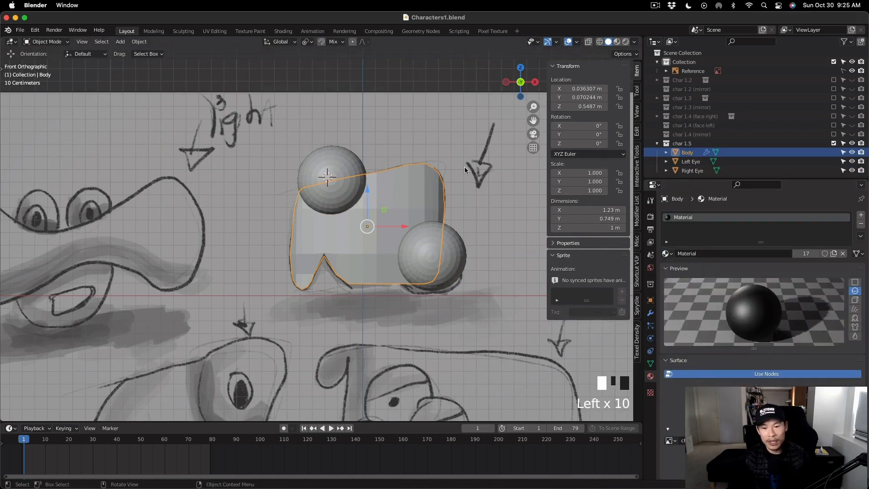
# Step: Select all the character's parts and bring them into close view in the Texture Paint workspace
pyautogui.click(247, 32)
pyautogui.scroll(-4, 166, 202)
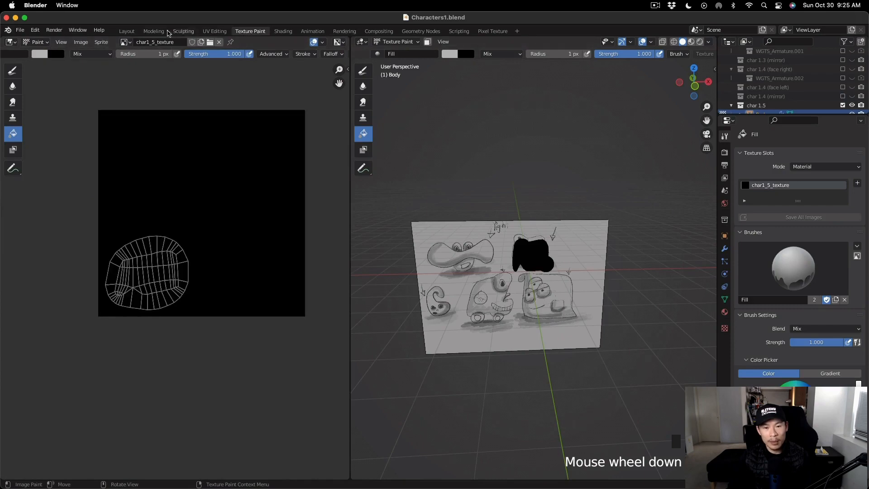
pyautogui.click(127, 31)
pyautogui.press('a')
pyautogui.click(250, 31)
pyautogui.scroll(3, 534, 272)
pyautogui.keyDown('shift'); pyautogui.moveTo(575, 294); pyautogui.dragTo(521, 258, button='middle'); pyautogui.keyUp('shift')
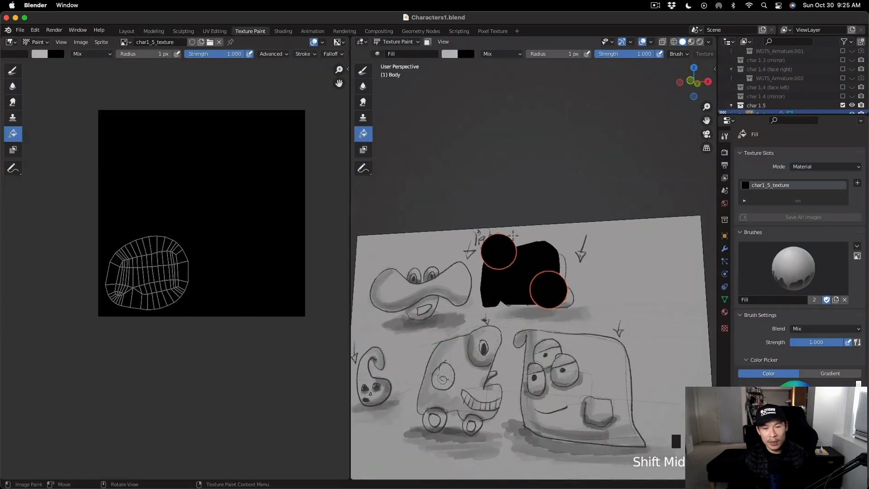
# Step: Make the Right Eye active with the Left Eye also selected and enter Texture Paint mode
pyautogui.click(417, 42)
pyautogui.click(414, 52)
pyautogui.scroll(3, 521, 271)
pyautogui.moveTo(596, 324)
pyautogui.mouseDown(button='middle')
pyautogui.moveTo(553, 340)
pyautogui.moveTo(588, 326)
pyautogui.mouseUp(button='middle')
pyautogui.click(398, 42)
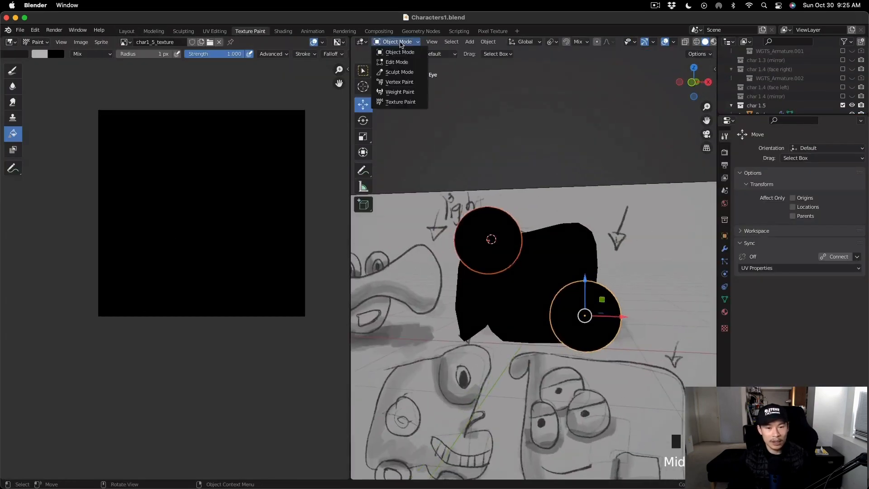
pyautogui.click(397, 62)
pyautogui.click(400, 102)
# Step: Fill both eyes with white using the Fill brush and inspect the painted UV islands
pyautogui.click(487, 240)
pyautogui.scroll(3, 503, 245)
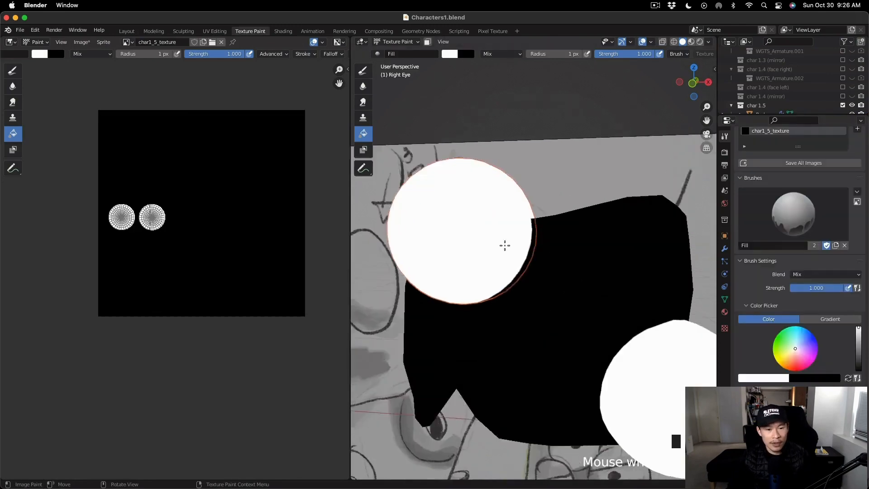
pyautogui.scroll(-1, 498, 245)
pyautogui.scroll(3, 199, 217)
pyautogui.scroll(-2, 199, 227)
pyautogui.scroll(-3, 520, 254)
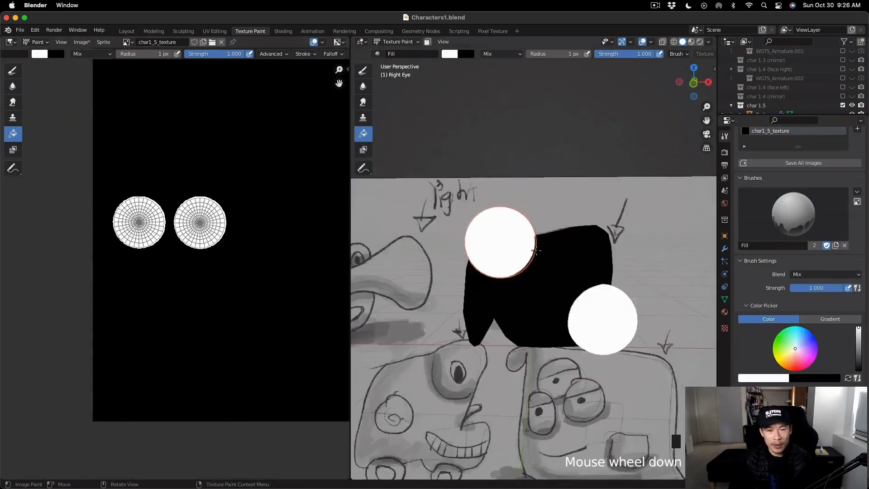
# Step: Return to Object Mode and select the char 1.5 collection
pyautogui.hotkey('ctrl', 'Tab')
pyautogui.click(519, 210)
pyautogui.click(397, 42)
pyautogui.moveTo(521, 226); pyautogui.dragTo(566, 107, button='middle')
pyautogui.click(769, 90)
pyautogui.click(770, 97)
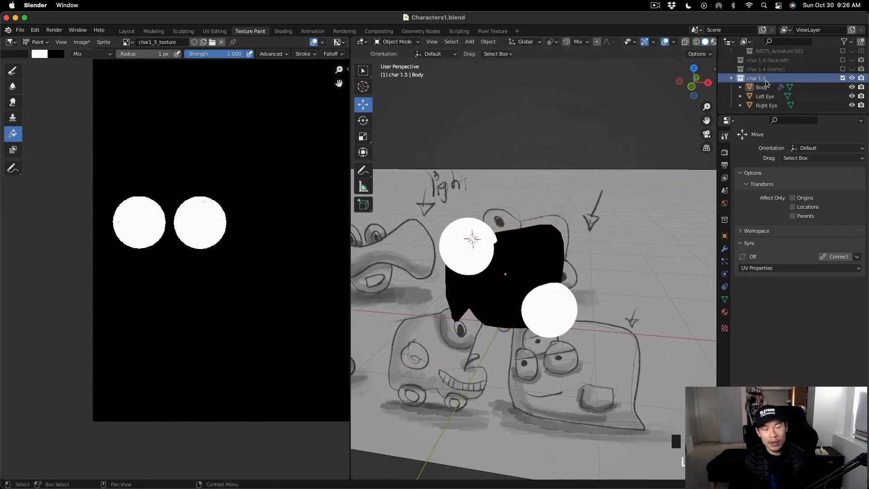
# Step: Duplicate the char 1.5 collection in the Layout workspace and rename the copy "char 1.5 (mirror)"
pyautogui.click(127, 31)
pyautogui.rightClick(733, 144)
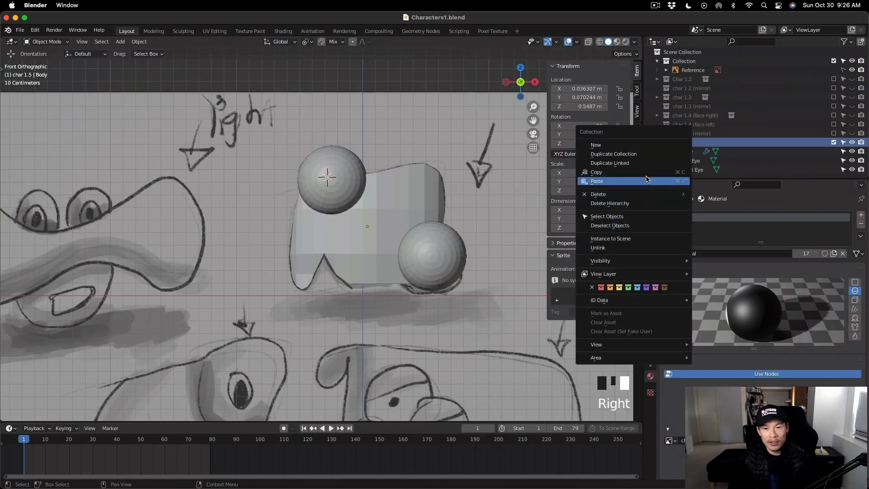
pyautogui.click(646, 156)
pyautogui.scroll(-2, 688, 145)
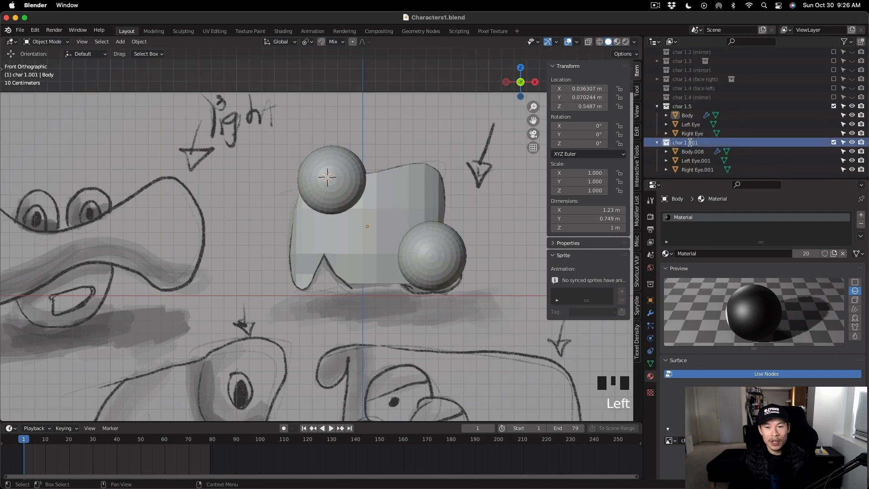
pyautogui.doubleClick(688, 142)
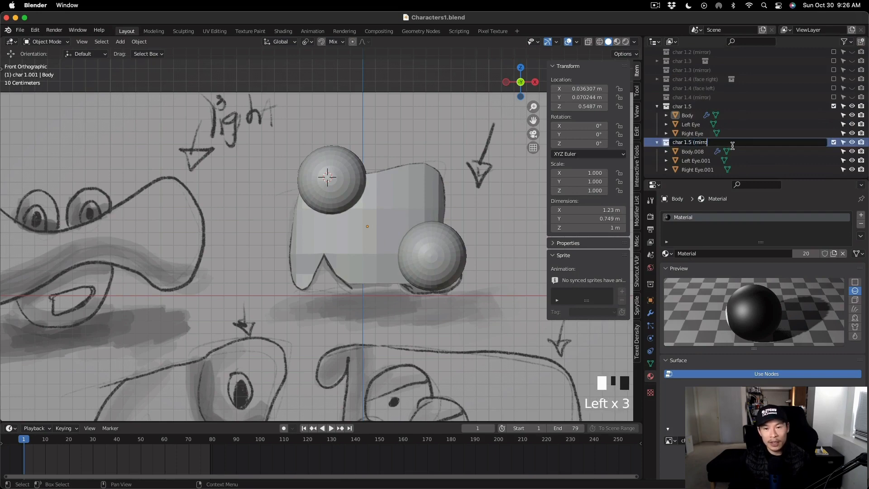
pyautogui.write('char 1.5 (mirror)')
pyautogui.press('Return')
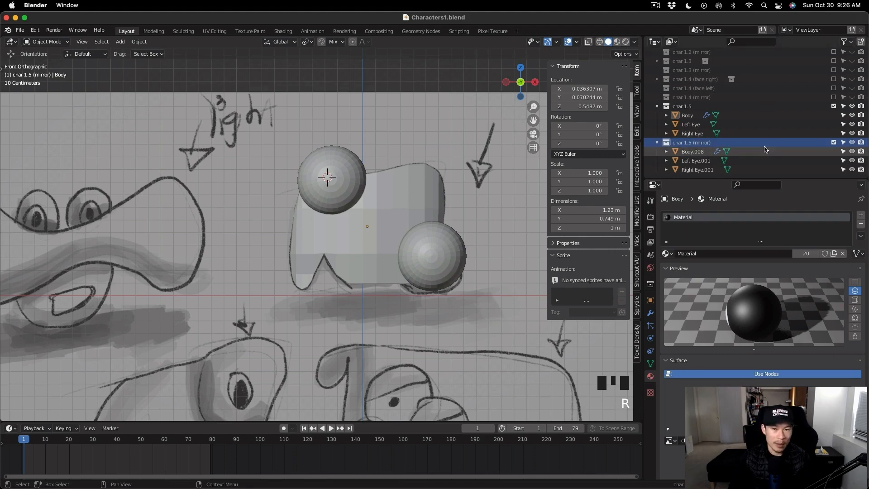
# Step: Rename the duplicated objects Body, Left Eye and Right Eye, then collapse and exclude the char 1.5 (mirror) collection
pyautogui.click(697, 152)
pyautogui.doubleClick(695, 152)
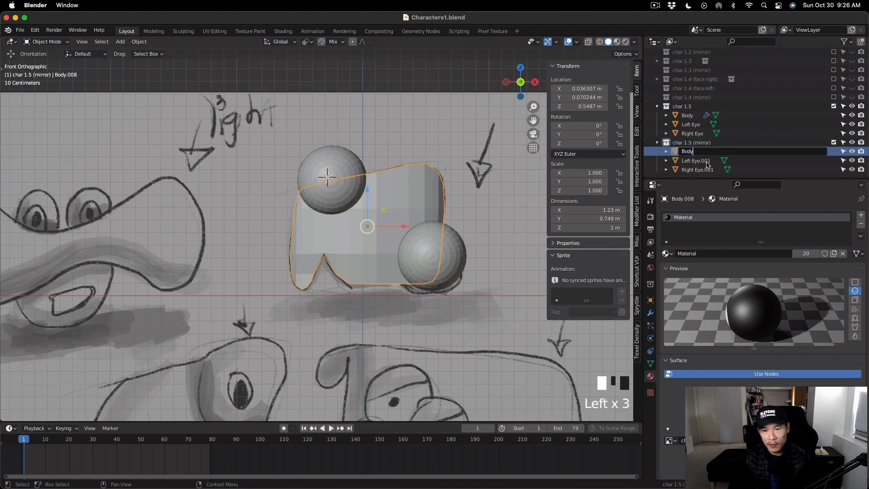
pyautogui.doubleClick(703, 160)
pyautogui.doubleClick(712, 170)
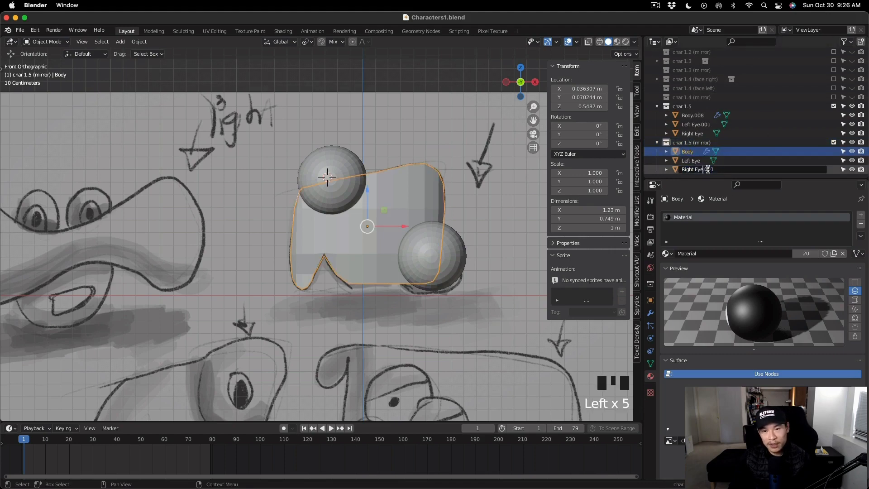
pyautogui.press('Return')
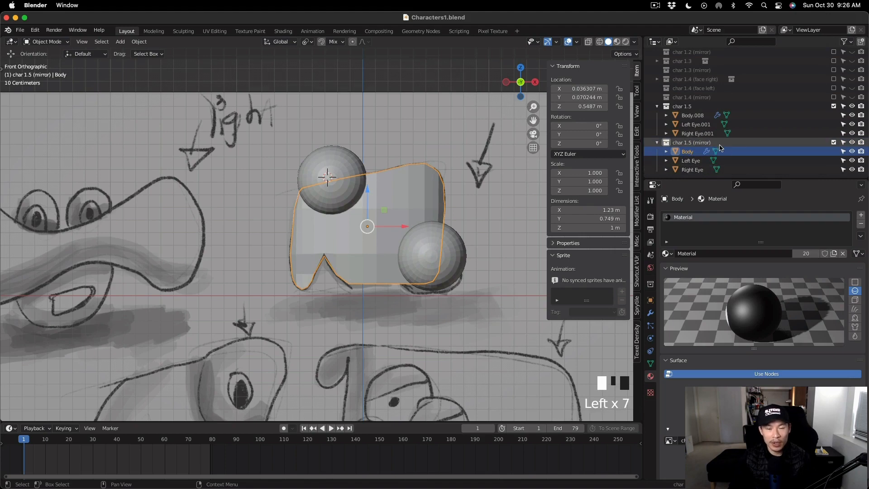
pyautogui.click(658, 143)
pyautogui.click(835, 169)
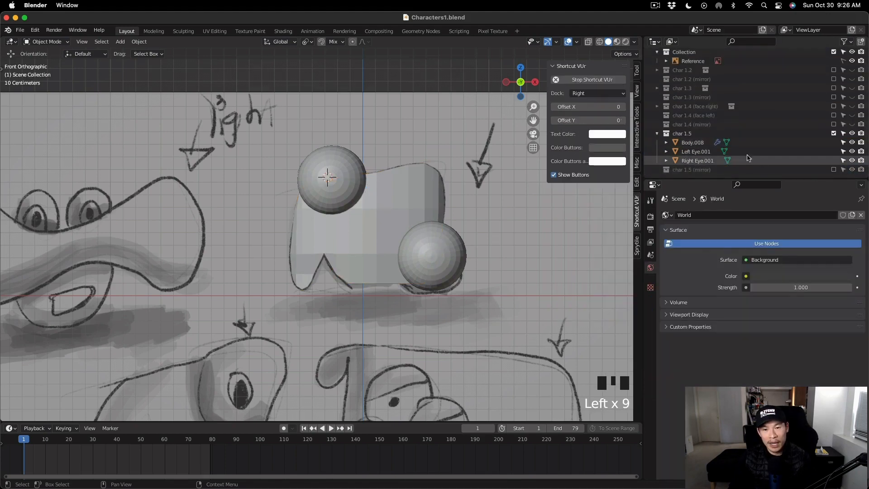
# Step: Rename the three objects in the char 1.5 collection to Body, Left Eye and Right Eye
pyautogui.doubleClick(697, 143)
pyautogui.press('Return')
pyautogui.doubleClick(712, 152)
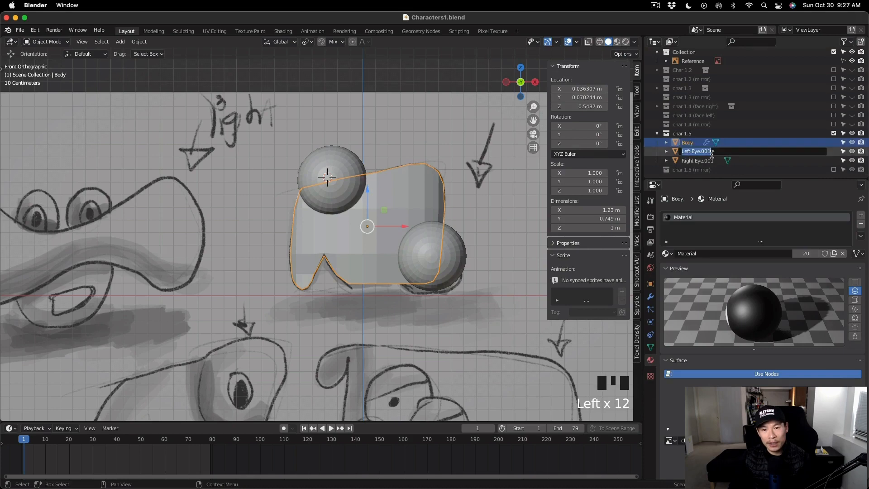
pyautogui.press('BackSpace')
pyautogui.doubleClick(713, 160)
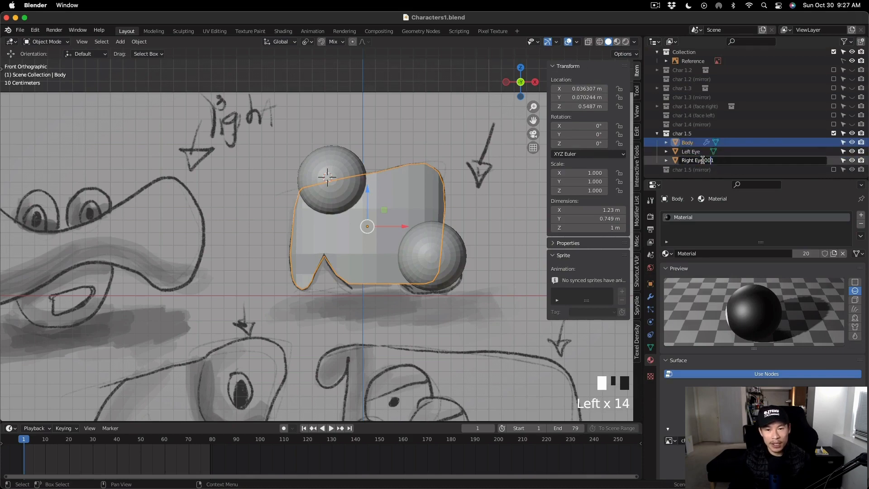
pyautogui.click(727, 149)
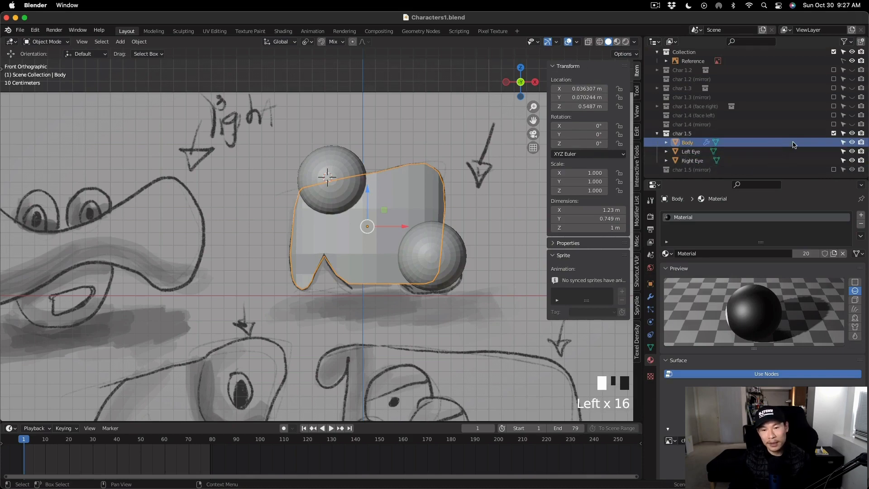
# Step: Check the body's UV layout over the texture, then apply the Body's Mirror modifier in the Layout workspace
pyautogui.click(250, 31)
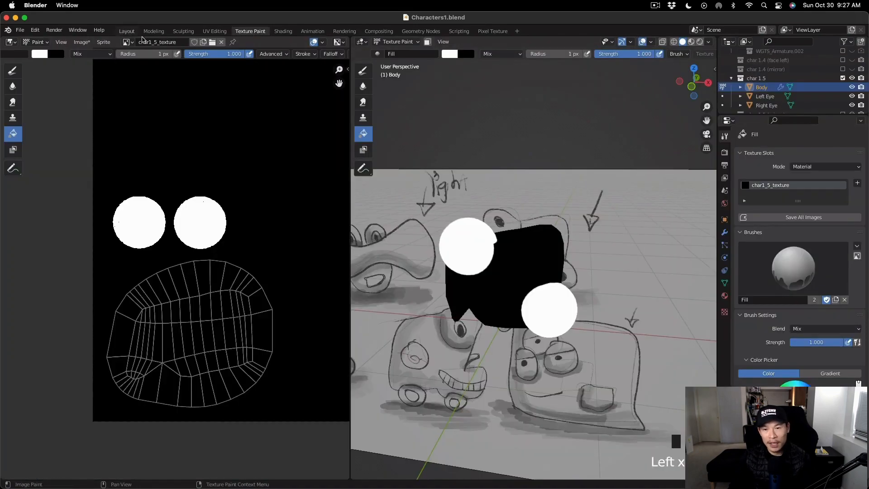
pyautogui.click(127, 32)
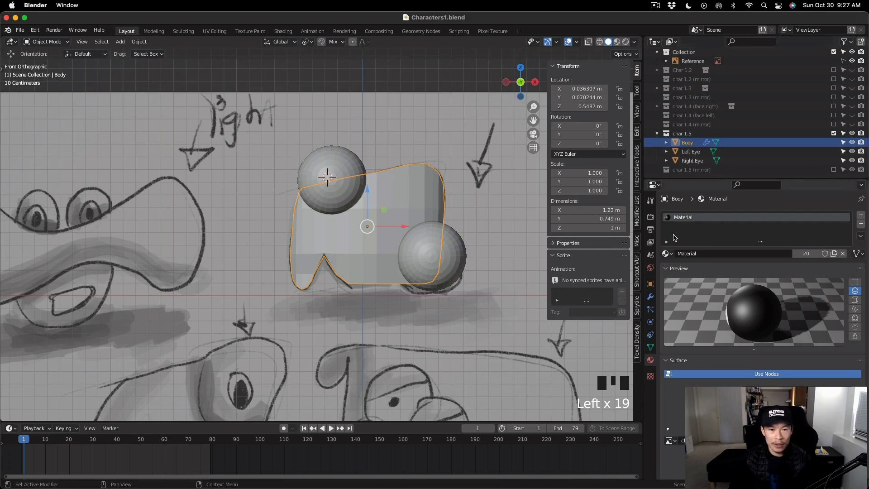
pyautogui.click(651, 297)
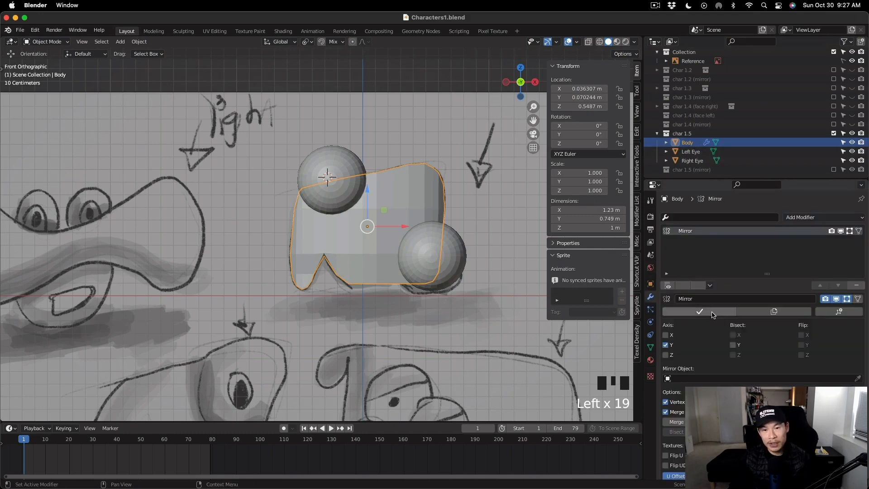
pyautogui.click(713, 312)
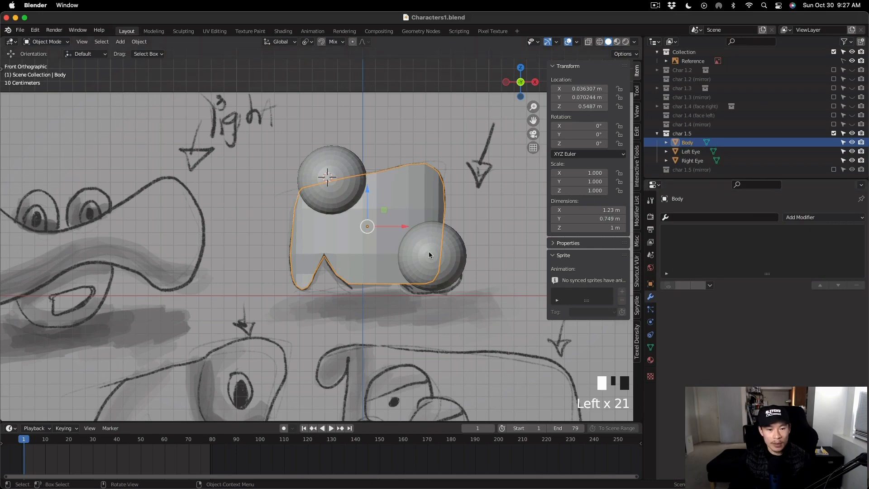
# Step: Select the back half of the body's vertices in Edit Mode with X-ray from the side, and switch to the UV Editing workspace
pyautogui.press('Tab')
pyautogui.scroll(-3, 344, 236)
pyautogui.moveTo(344, 235); pyautogui.dragTo(414, 258, button='middle')
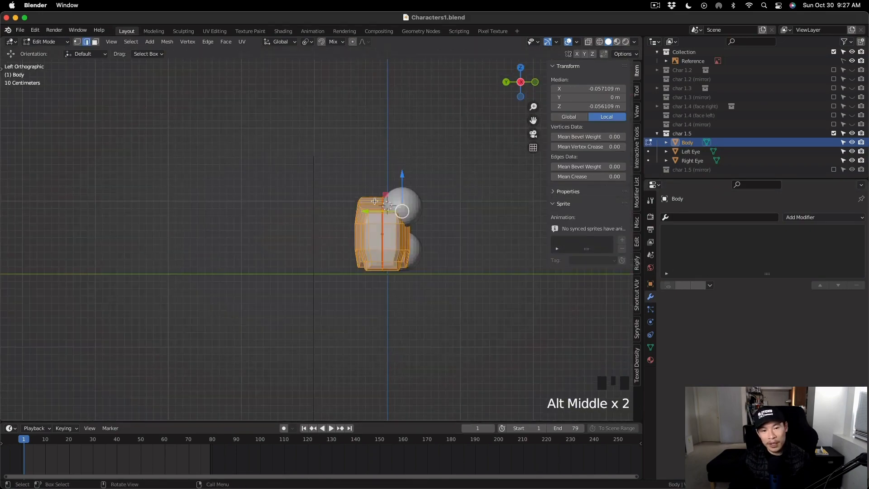
pyautogui.press('1')
pyautogui.hotkey('alt', 'z')
pyautogui.scroll(5, 440, 333)
pyautogui.scroll(2, 324, 249)
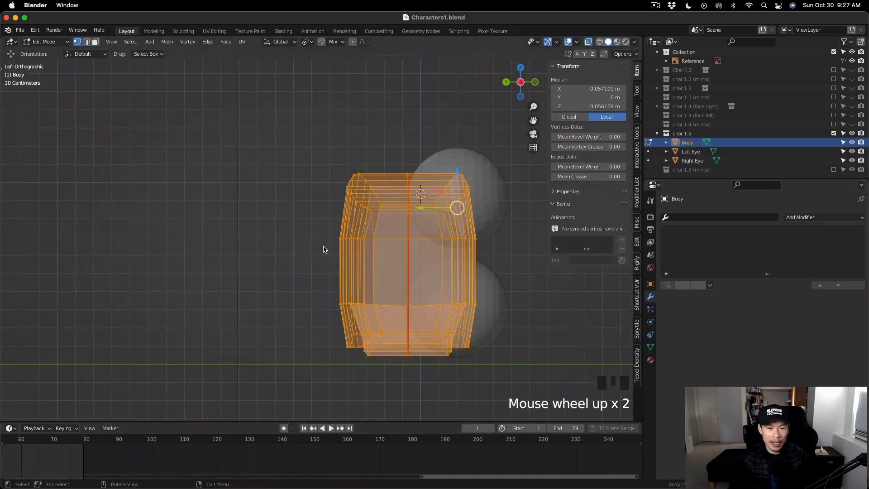
pyautogui.moveTo(310, 138); pyautogui.dragTo(401, 416)
pyautogui.scroll(-2, 376, 253)
pyautogui.moveTo(369, 277); pyautogui.dragTo(416, 349, button='middle')
pyautogui.keyDown('alt'); pyautogui.middleClick(411, 339); pyautogui.keyUp('alt')
pyautogui.keyDown('alt'); pyautogui.click(411, 339); pyautogui.keyUp('alt')
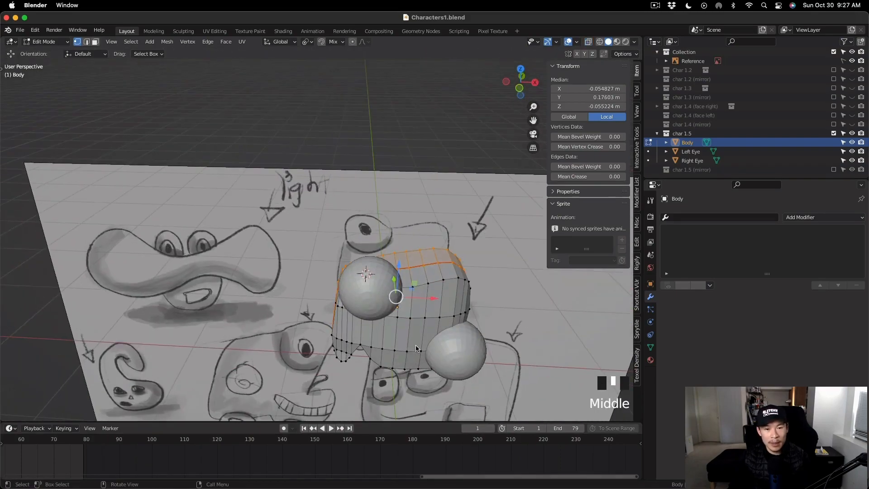
pyautogui.click(215, 31)
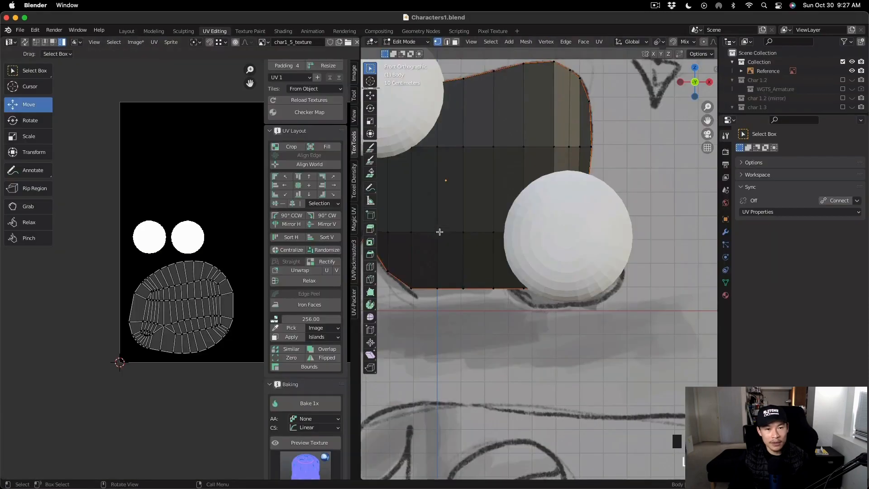
# Step: Try unwrapping only the selected back half of the body, and undo the unwrap
pyautogui.keyDown('shift'); pyautogui.moveTo(439, 231); pyautogui.dragTo(480, 234, button='middle'); pyautogui.keyUp('shift')
pyautogui.press('u')
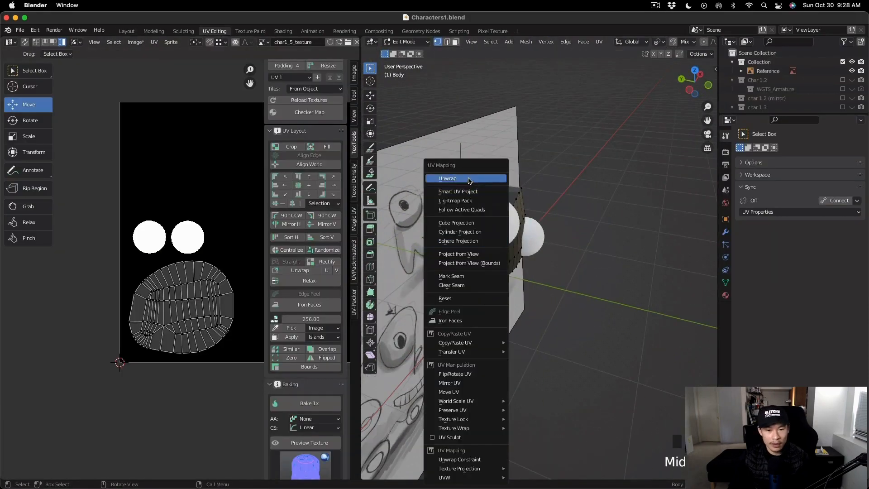
pyautogui.click(466, 179)
pyautogui.scroll(-4, 181, 245)
pyautogui.scroll(2, 180, 245)
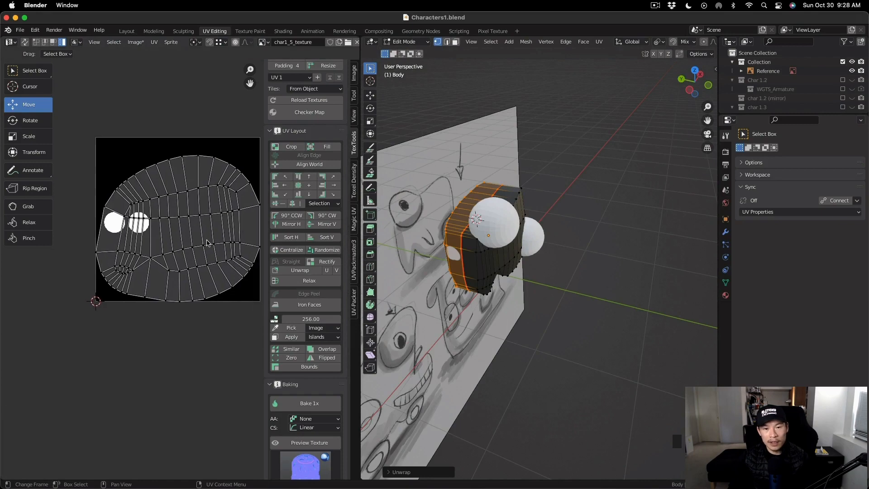
pyautogui.press('super+z')
# Step: Unwrap the whole body mesh with the standard Unwrap operation
pyautogui.moveTo(521, 271); pyautogui.dragTo(494, 182, button='middle')
pyautogui.press('u')
pyautogui.click(493, 180)
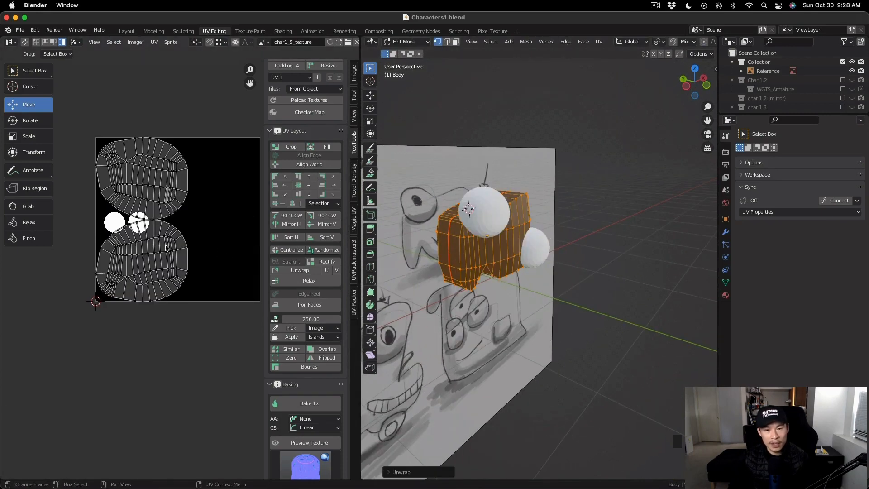
pyautogui.scroll(2, 190, 199)
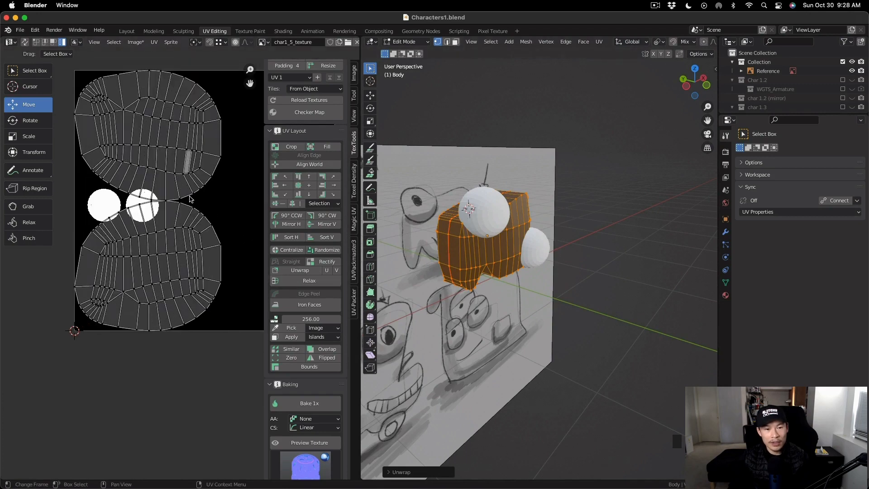
# Step: Mirror the upper body UV island vertically with TextTools so it matches the lower island's orientation
pyautogui.click(150, 145)
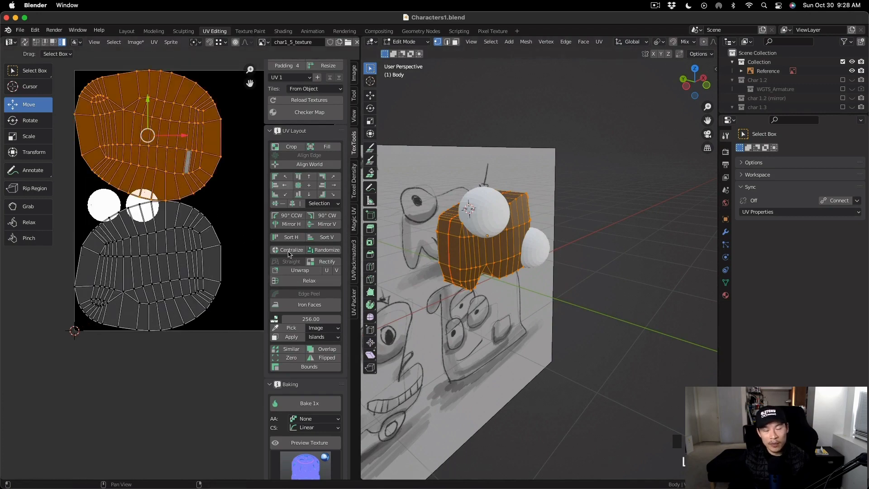
pyautogui.click(319, 224)
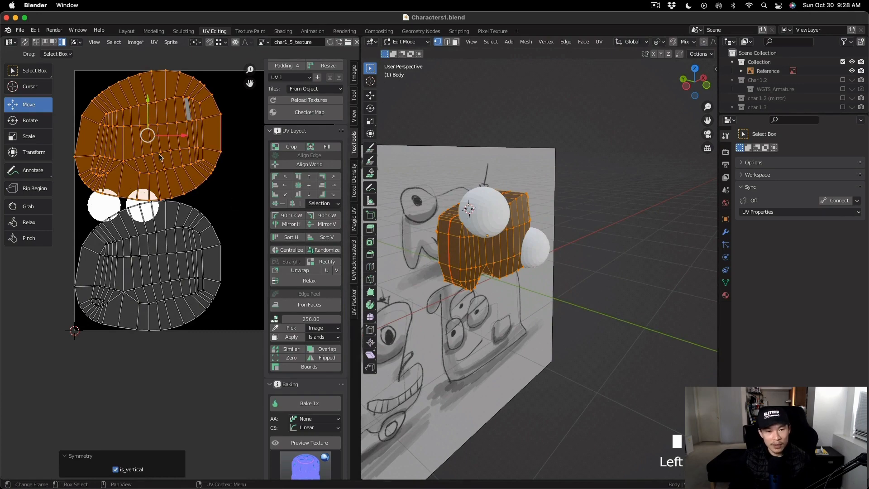
pyautogui.scroll(-2, 168, 190)
pyautogui.scroll(1, 175, 226)
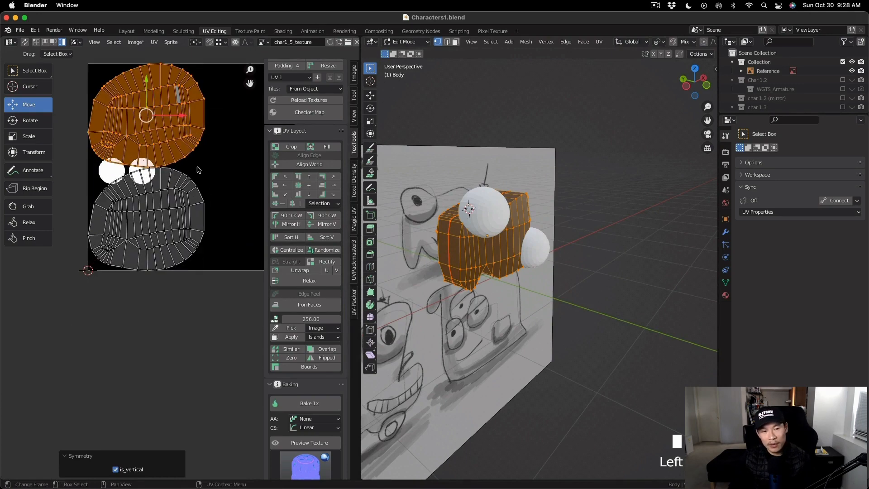
# Step: Check which mesh areas the body's UV islands cover by temporarily enabling UV sync selection
pyautogui.click(25, 42)
pyautogui.hotkey('alt', 'a')
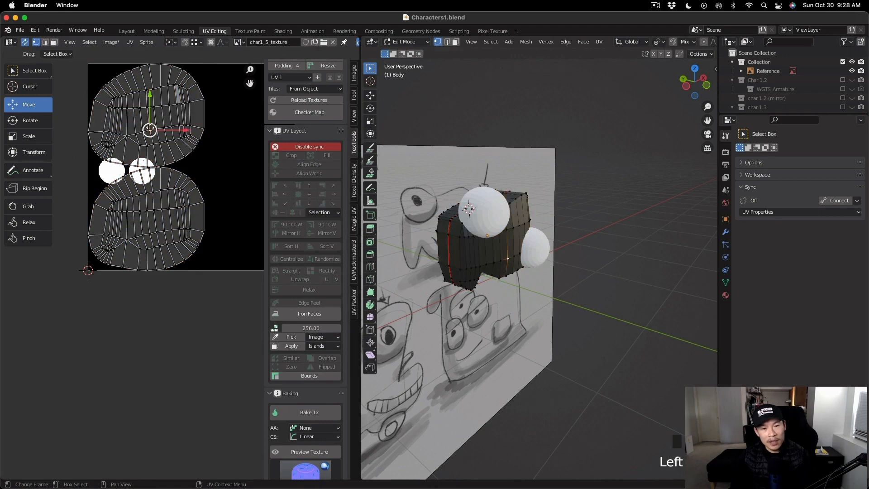
pyautogui.moveTo(498, 237); pyautogui.dragTo(450, 244, button='middle')
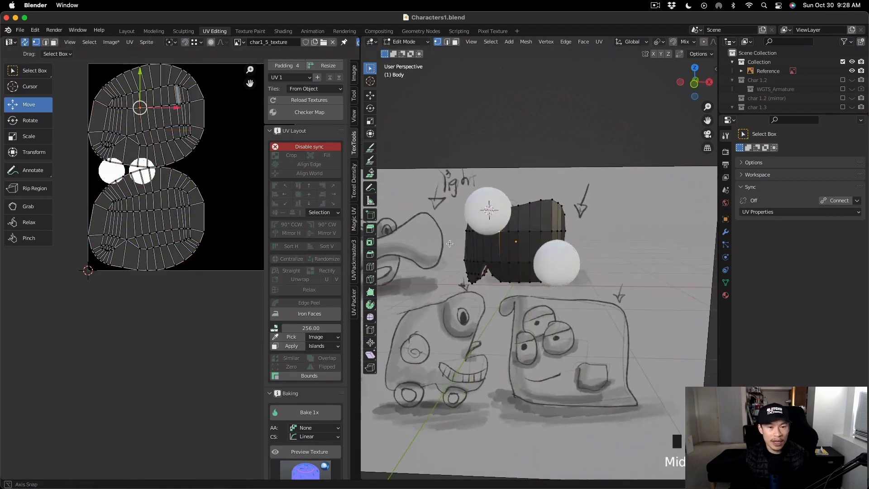
pyautogui.click(25, 42)
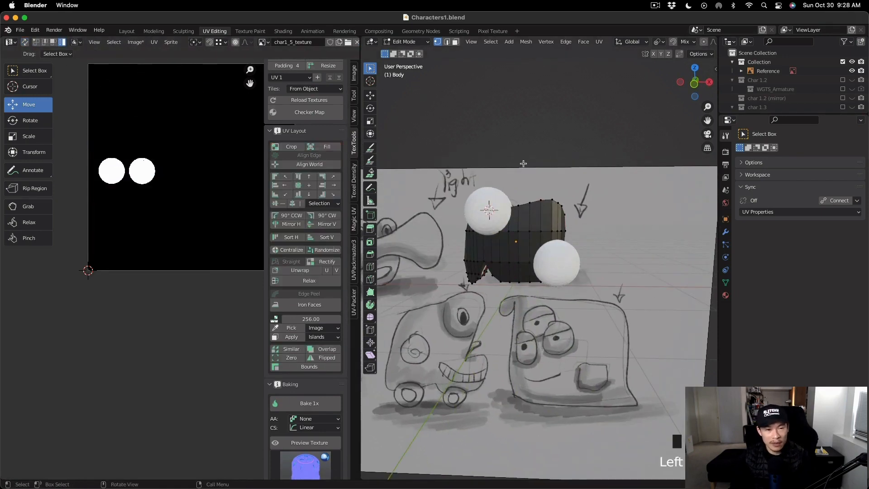
# Step: Select both body UV islands and scale them down to about 0.524
pyautogui.press('a')
pyautogui.scroll(-2, 148, 176)
pyautogui.click(172, 213)
pyautogui.keyDown('shift'); pyautogui.click(176, 148); pyautogui.keyUp('shift')
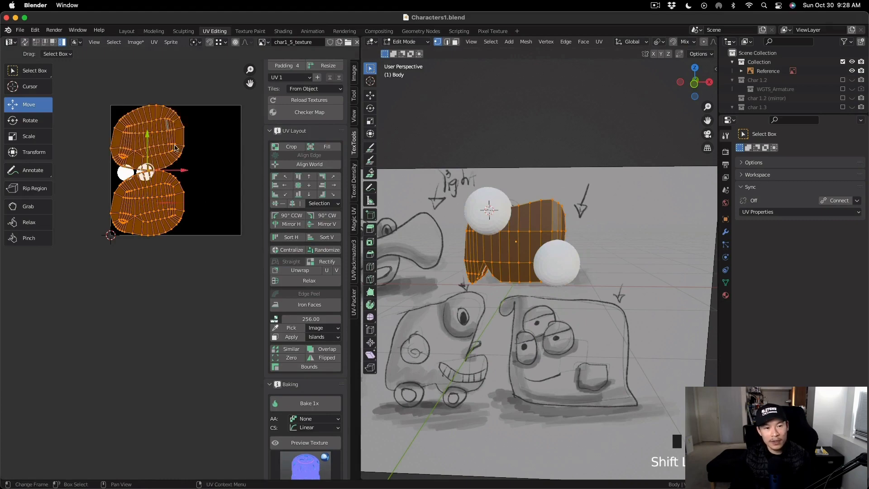
pyautogui.press('s')
pyautogui.moveTo(173, 146); pyautogui.dragTo(155, 158)
pyautogui.click(158, 155)
pyautogui.scroll(6, 126, 184)
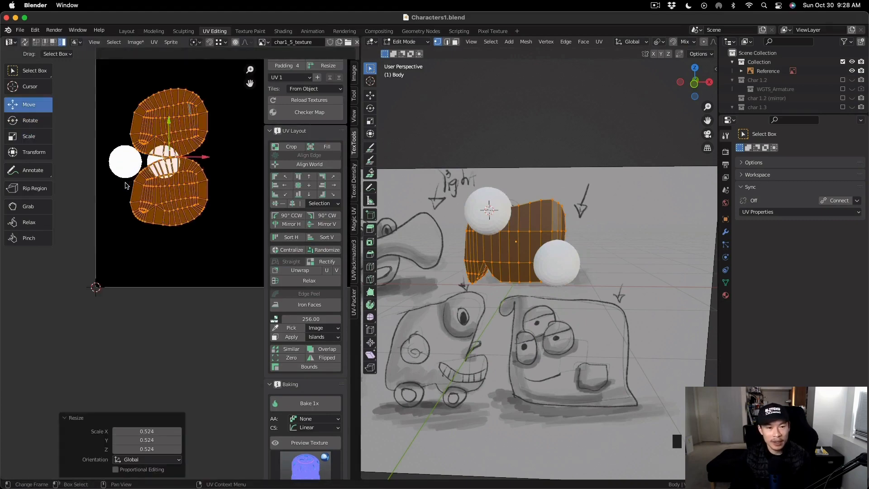
# Step: Enlarge both body UV islands slightly and move them down below the white eye circles, near the texture's edge
pyautogui.scroll(-2, 181, 183)
pyautogui.scroll(-3, 182, 182)
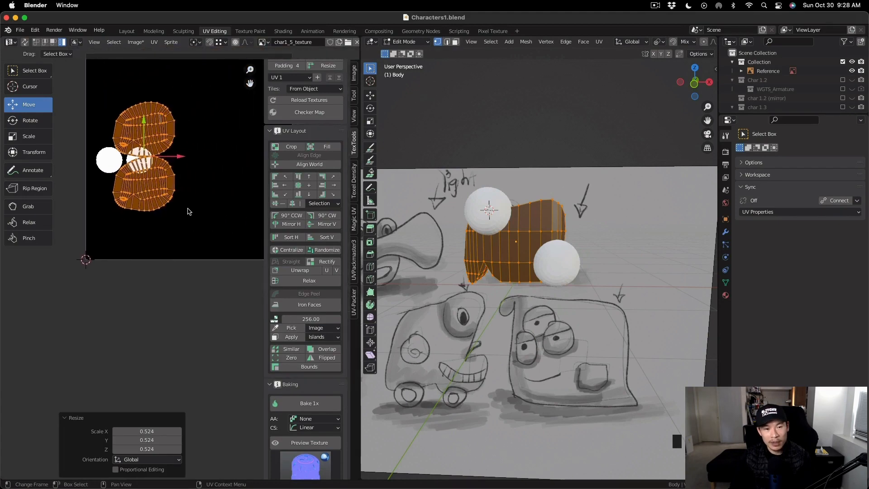
pyautogui.press('s')
pyautogui.moveTo(180, 151); pyautogui.dragTo(187, 150)
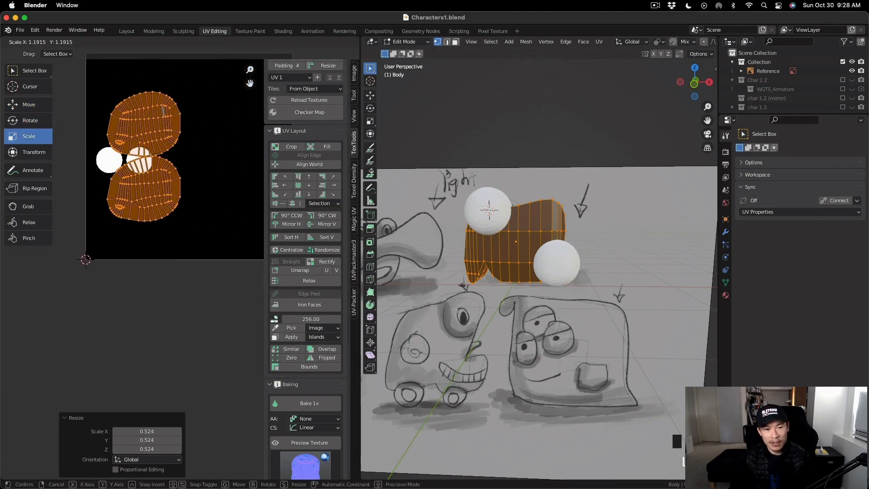
pyautogui.click(192, 146)
pyautogui.moveTo(144, 133); pyautogui.dragTo(126, 217)
pyautogui.press('r')
pyautogui.press('s')
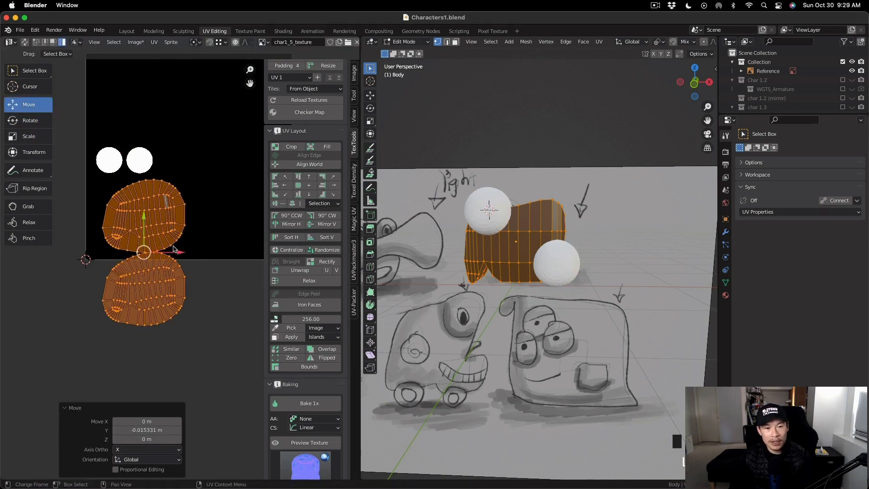
pyautogui.moveTo(176, 253)
pyautogui.mouseDown()
pyautogui.moveTo(159, 253)
pyautogui.moveTo(168, 254)
pyautogui.mouseUp()
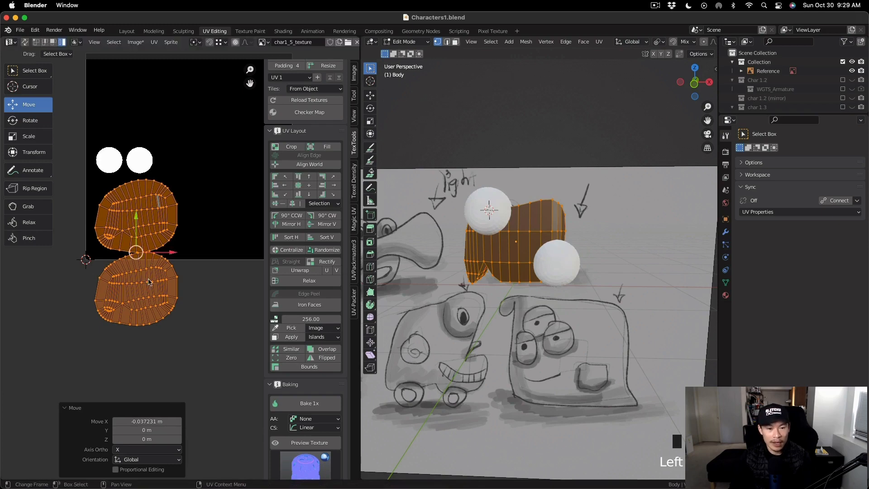
# Step: Move the lower body UV island beside the other one, about 0.399 m in X and 0.337 m in Y
pyautogui.click(149, 280)
pyautogui.moveTo(141, 290); pyautogui.dragTo(213, 230)
pyautogui.scroll(-3, 227, 233)
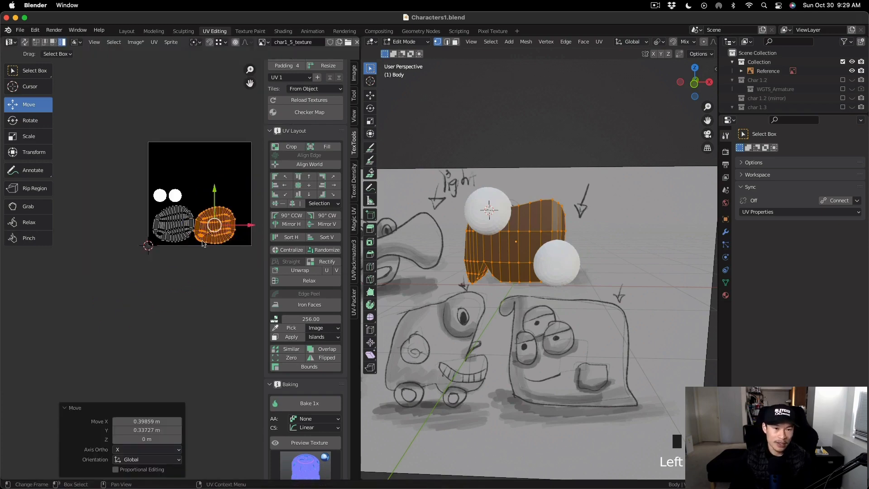
pyautogui.scroll(3, 189, 223)
pyautogui.moveTo(195, 230); pyautogui.dragTo(182, 237, button='middle')
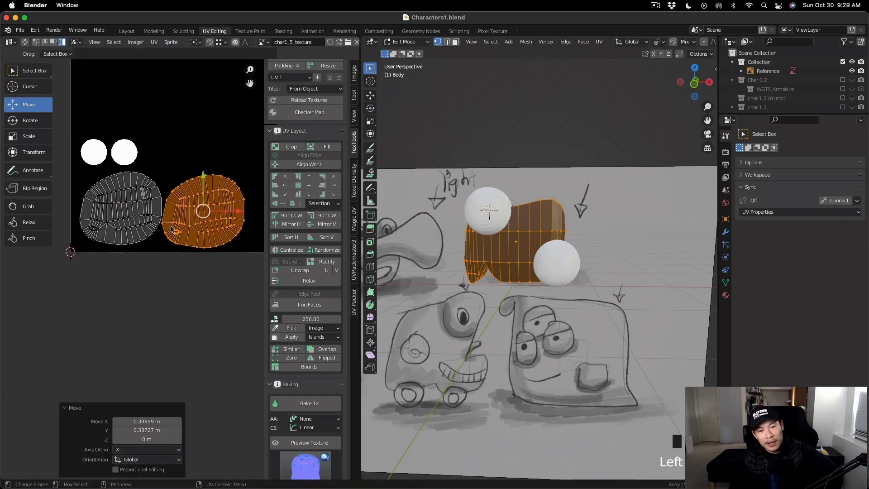
# Step: Shrink the second body UV island and place it beside the two white eye circles, above the large island
pyautogui.click(132, 207)
pyautogui.moveTo(152, 208); pyautogui.dragTo(151, 209)
pyautogui.click(205, 206)
pyautogui.press('e')
pyautogui.press('r')
pyautogui.moveTo(239, 198); pyautogui.dragTo(155, 150)
pyautogui.press('w')
pyautogui.scroll(1, 172, 211)
pyautogui.moveTo(172, 211); pyautogui.dragTo(214, 225, button='middle')
pyautogui.scroll(1, 187, 219)
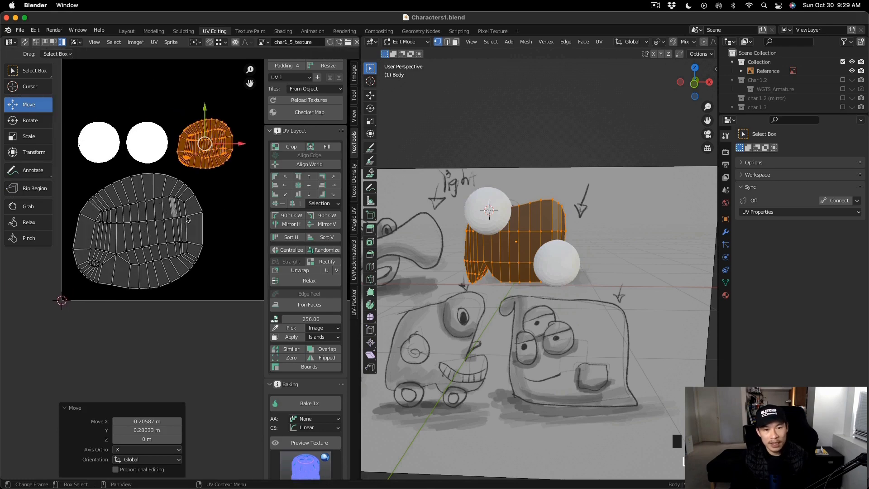
# Step: Nudge the small body UV island slightly away from the eye circle, deselect the UVs and save the file
pyautogui.scroll(-2, 188, 219)
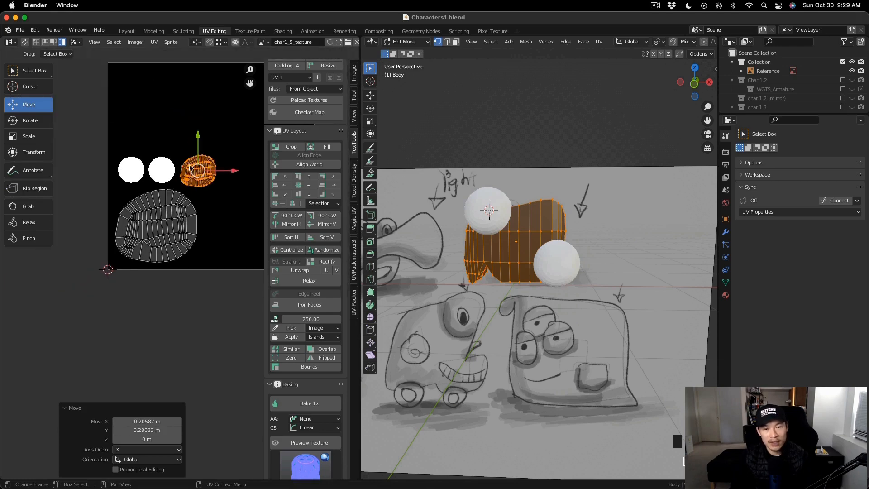
pyautogui.moveTo(190, 168); pyautogui.dragTo(197, 169)
pyautogui.click(217, 299)
pyautogui.moveTo(189, 345); pyautogui.dragTo(132, 345, button='middle')
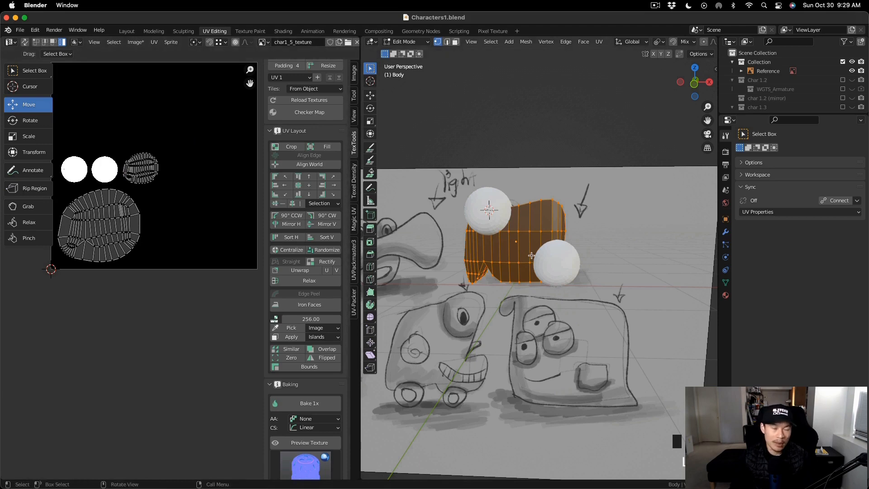
pyautogui.press('super+s')
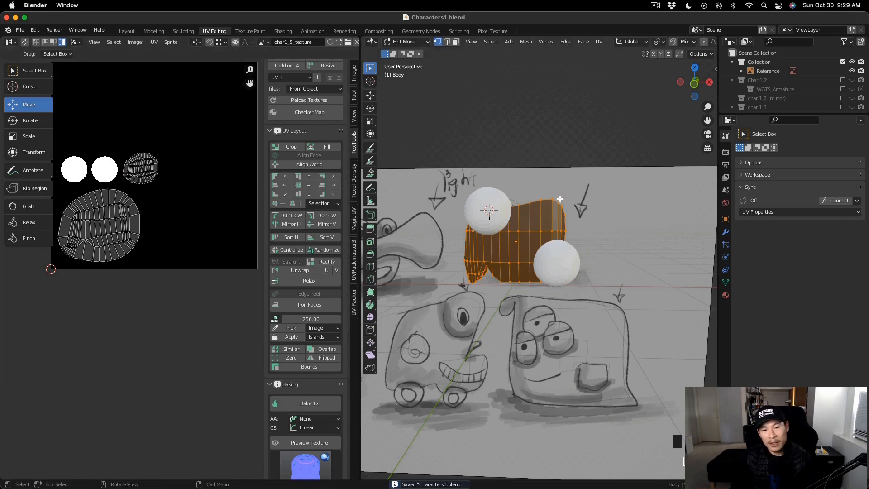
# Step: Put the body in Texture Paint mode, set the Fill brush color to light grey and fill the body
pyautogui.scroll(-2, 560, 198)
pyautogui.scroll(2, 560, 199)
pyautogui.moveTo(560, 200); pyautogui.dragTo(586, 233, button='middle')
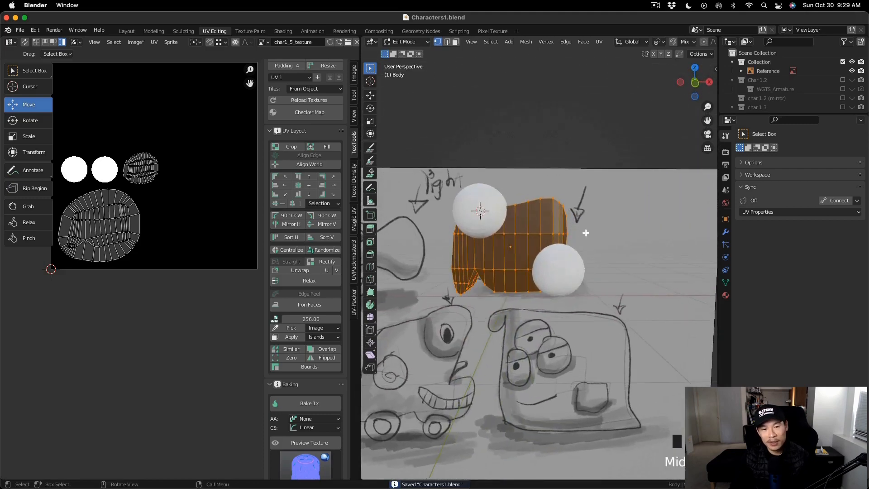
pyautogui.click(420, 45)
pyautogui.click(410, 102)
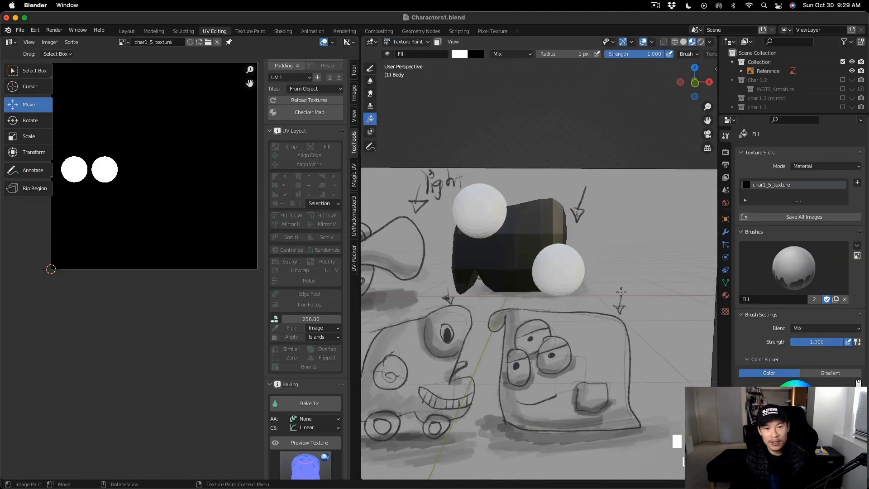
pyautogui.scroll(-3, 744, 385)
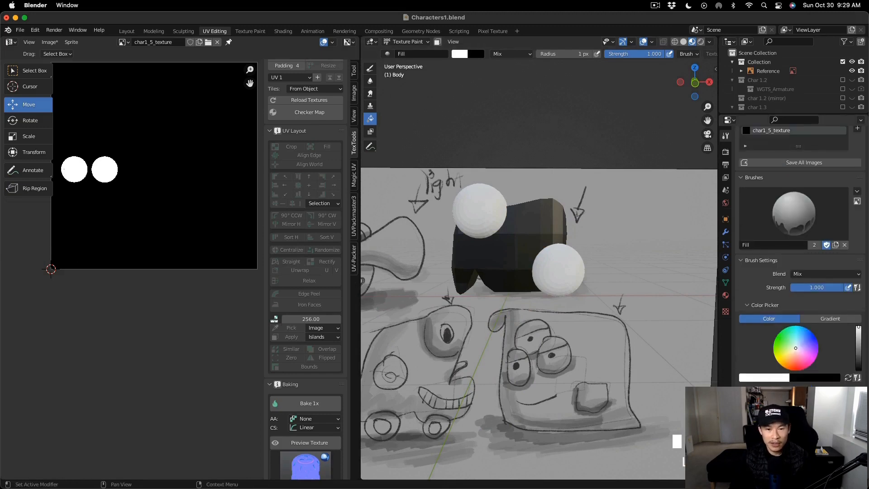
pyautogui.moveTo(858, 328); pyautogui.dragTo(859, 340)
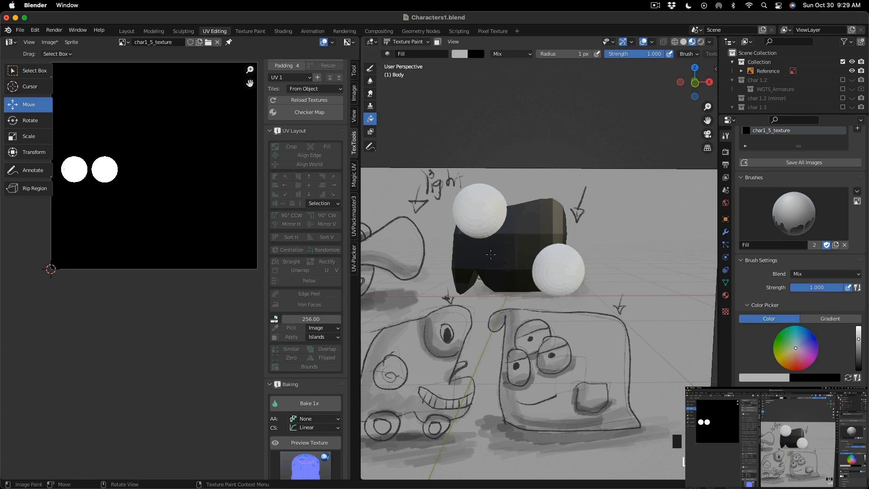
pyautogui.click(491, 255)
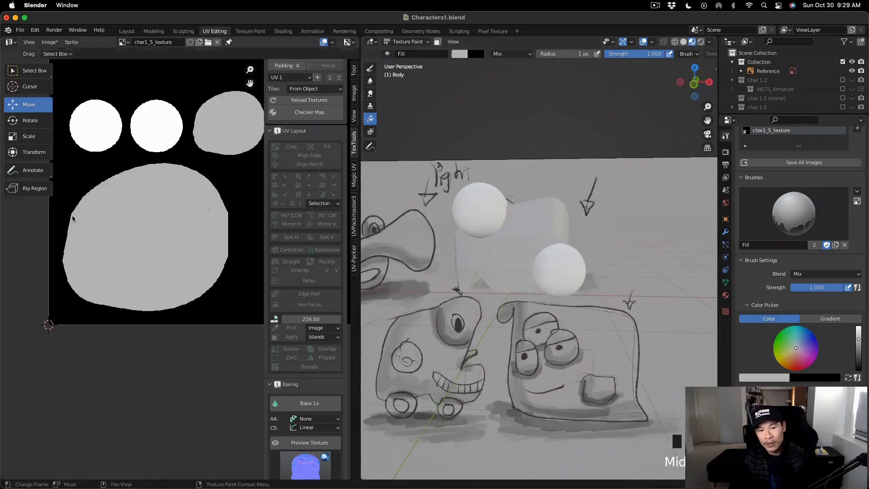
# Step: Inspect the grey body fill and the eye circles against the body's UV layout, and return to Texture Paint mode
pyautogui.moveTo(491, 254)
pyautogui.mouseDown(button='middle')
pyautogui.moveTo(563, 278)
pyautogui.moveTo(478, 252)
pyautogui.moveTo(474, 261)
pyautogui.mouseUp(button='middle')
pyautogui.press('Tab')
pyautogui.moveTo(475, 260)
pyautogui.mouseDown(button='middle')
pyautogui.moveTo(511, 253)
pyautogui.moveTo(466, 330)
pyautogui.mouseUp(button='middle')
pyautogui.moveTo(466, 330)
pyautogui.keyDown('shift'); pyautogui.mouseDown(button='middle')
pyautogui.moveTo(512, 323)
pyautogui.moveTo(521, 313)
pyautogui.mouseUp(button='middle'); pyautogui.keyUp('shift')
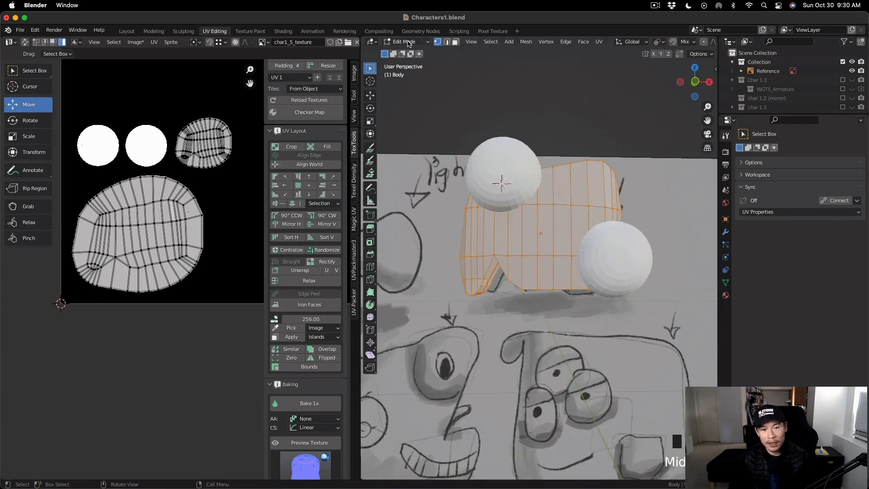
pyautogui.click(406, 42)
pyautogui.click(406, 98)
pyautogui.click(406, 41)
pyautogui.click(406, 52)
pyautogui.click(406, 42)
pyautogui.click(406, 98)
pyautogui.scroll(6, 91, 155)
pyautogui.moveTo(103, 157); pyautogui.dragTo(103, 179, button='middle')
pyautogui.scroll(-1, 102, 179)
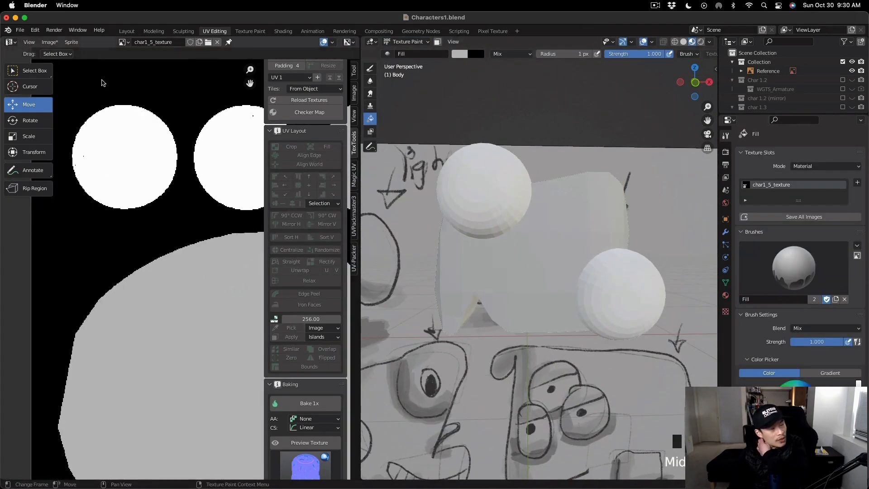
# Step: In the Texture Paint workspace, activate the Draw brush with black and set its radius to 26 px
pyautogui.click(250, 31)
pyautogui.scroll(4, 204, 212)
pyautogui.click(13, 71)
pyautogui.hotkey('ctrl', 'z')
pyautogui.press('f')
pyautogui.click(235, 219)
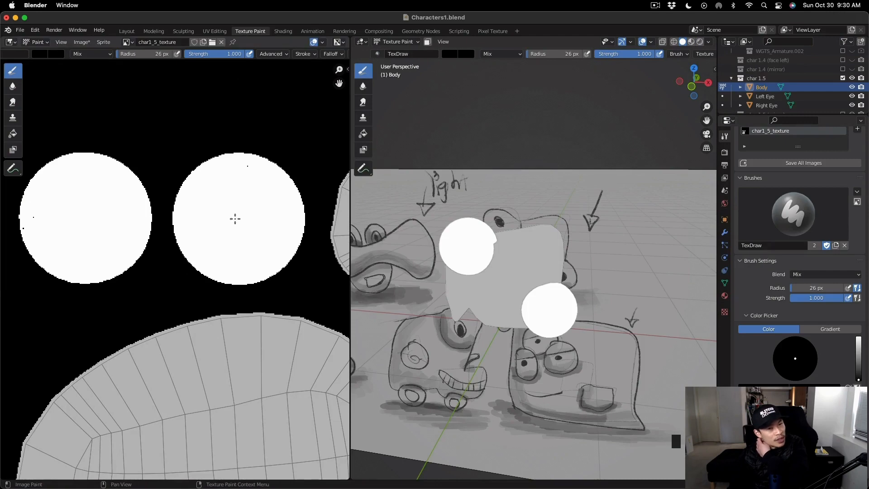
# Step: Try a black dot at the center of the second eye circle on the texture, and undo it
pyautogui.click(238, 218)
pyautogui.scroll(-4, 281, 237)
pyautogui.hotkey('ctrl', 'z')
# Step: View the character from the front and paint a black pupil at the center of the first eye circle
pyautogui.moveTo(480, 290)
pyautogui.mouseDown(button='middle')
pyautogui.moveTo(504, 283)
pyautogui.moveTo(547, 199)
pyautogui.mouseUp(button='middle')
pyautogui.scroll(2, 196, 229)
pyautogui.click(209, 227)
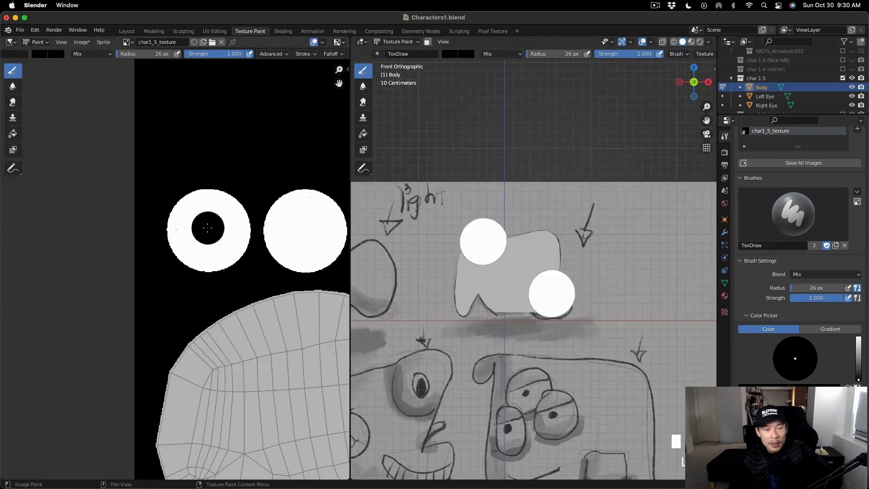
# Step: Undo the oversized pupil, set the brush radius to 9 px, and paint a smaller black pupil at the center of the first eye circle
pyautogui.hotkey('ctrl', 'z')
pyautogui.hotkey('alt', 'z')
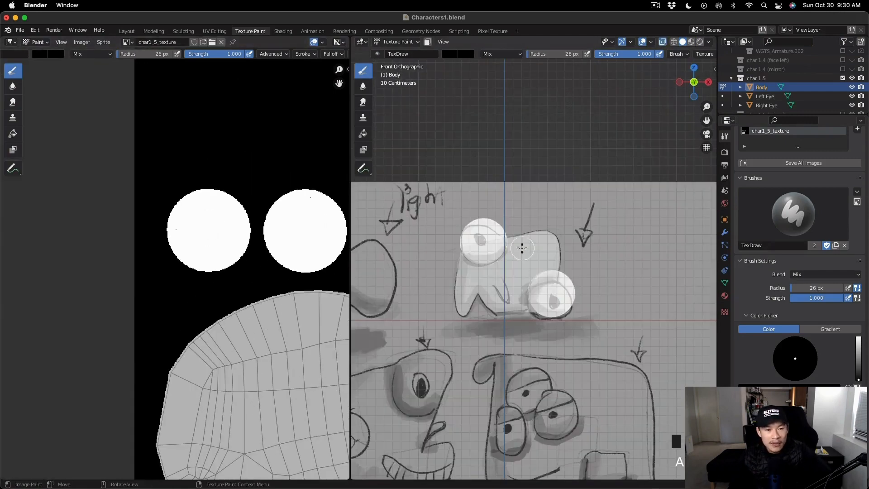
pyautogui.press('f')
pyautogui.click(202, 230)
pyautogui.click(205, 229)
pyautogui.hotkey('ctrl', 'z')
pyautogui.click(209, 229)
pyautogui.hotkey('alt', 'z')
pyautogui.hotkey('alt', 'z')
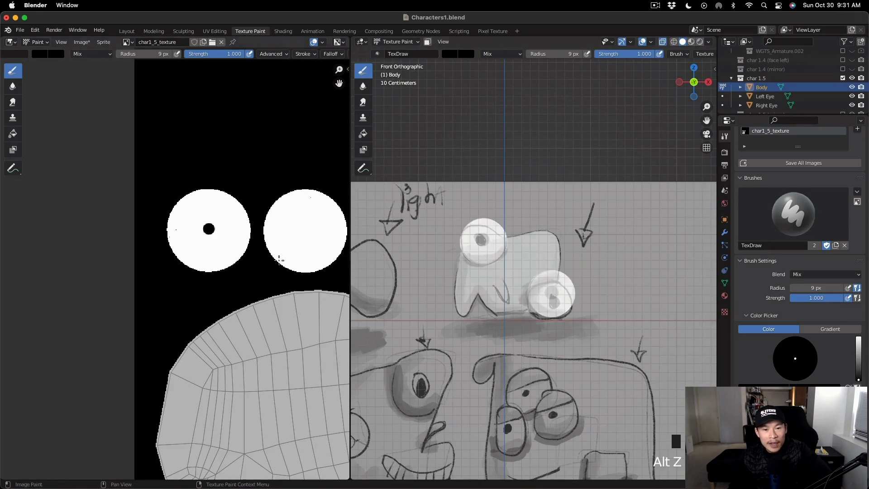
pyautogui.hotkey('alt', 'z')
# Step: Sample the eye's white and paint over the stray black pixels near the edge of the first eye circle
pyautogui.moveTo(543, 262); pyautogui.dragTo(408, 290, button='middle')
pyautogui.scroll(-5, 219, 276)
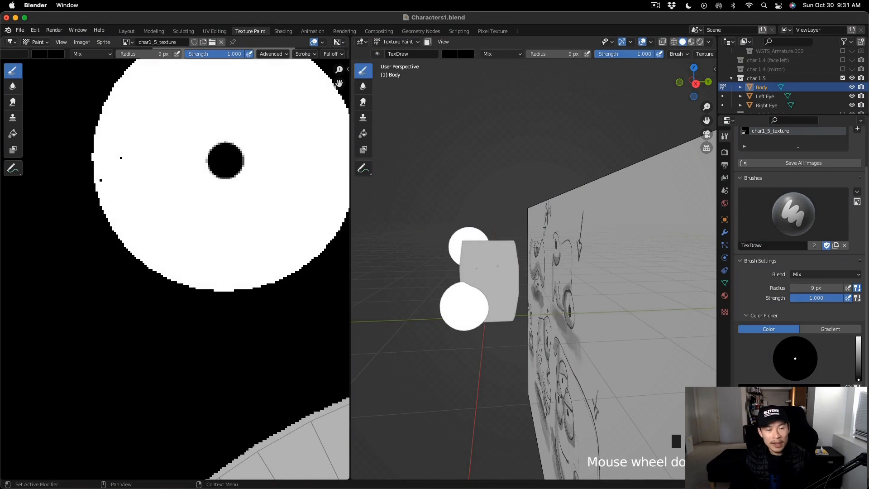
pyautogui.press('s')
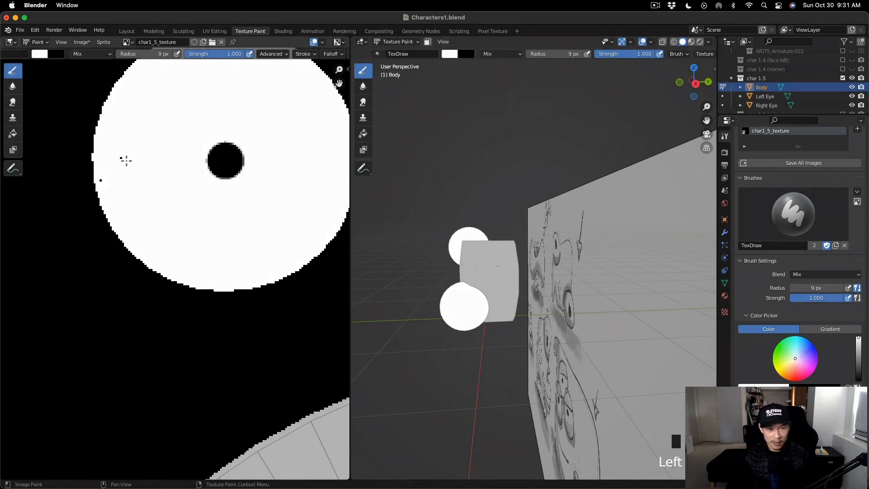
pyautogui.click(121, 157)
pyautogui.scroll(-5, 240, 198)
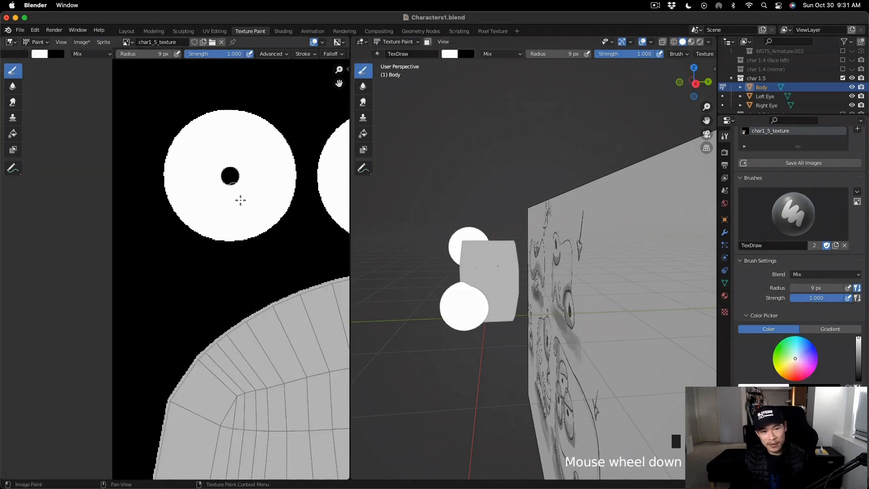
pyautogui.scroll(8, 286, 251)
pyautogui.scroll(-6, 285, 251)
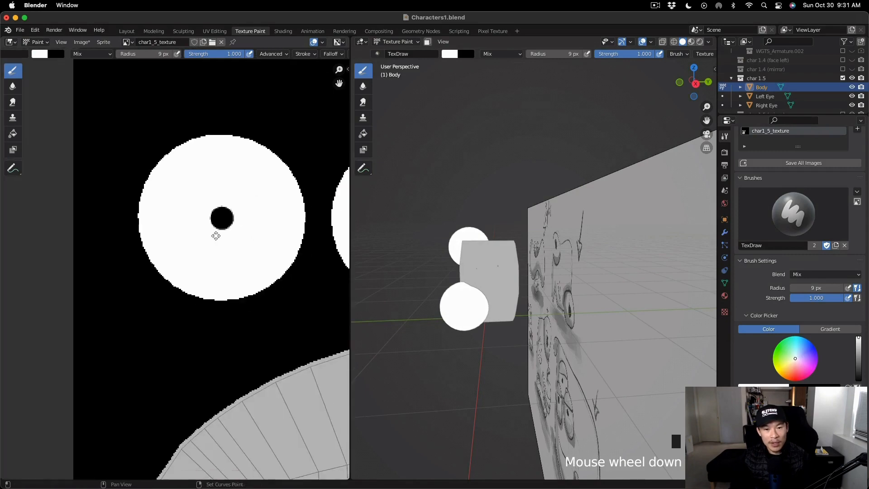
# Step: Match the brush color to the body grey and paint over the stray dark specks on the body's UV islands
pyautogui.moveTo(280, 177); pyautogui.dragTo(164, 92, button='middle')
pyautogui.scroll(2, 235, 235)
pyautogui.click(859, 349)
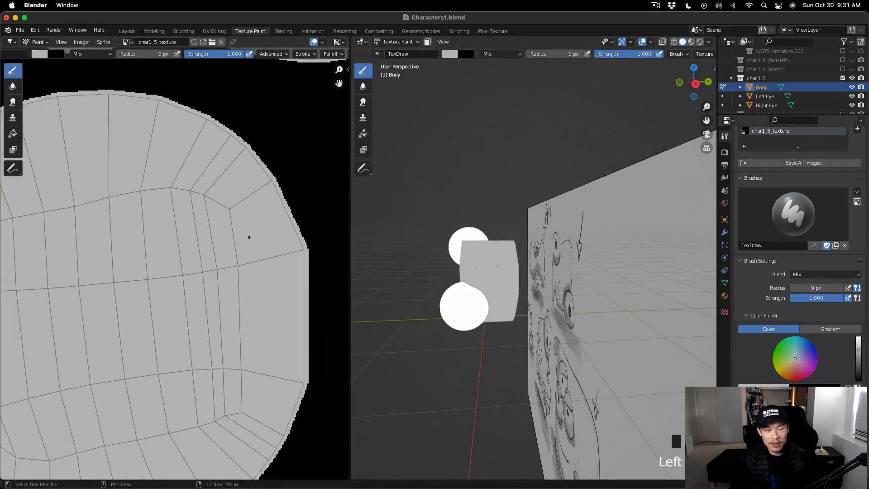
pyautogui.moveTo(252, 237); pyautogui.dragTo(222, 221)
pyautogui.scroll(-5, 222, 221)
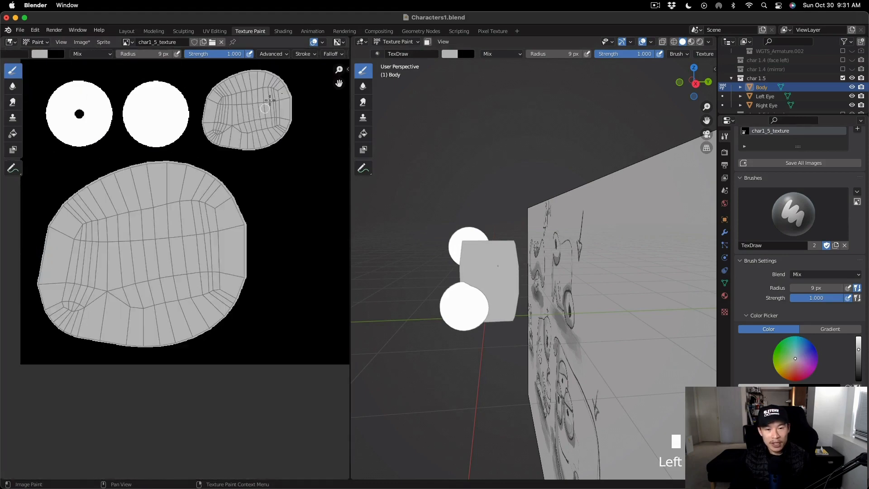
pyautogui.scroll(5, 96, 314)
pyautogui.scroll(-4, 148, 283)
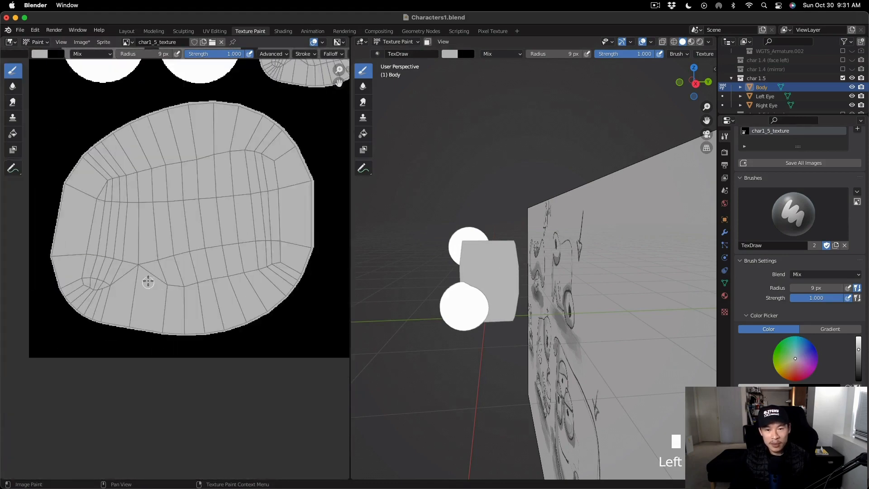
pyautogui.scroll(1, 160, 268)
pyautogui.moveTo(229, 221); pyautogui.dragTo(75, 413, button='middle')
pyautogui.scroll(4, 204, 197)
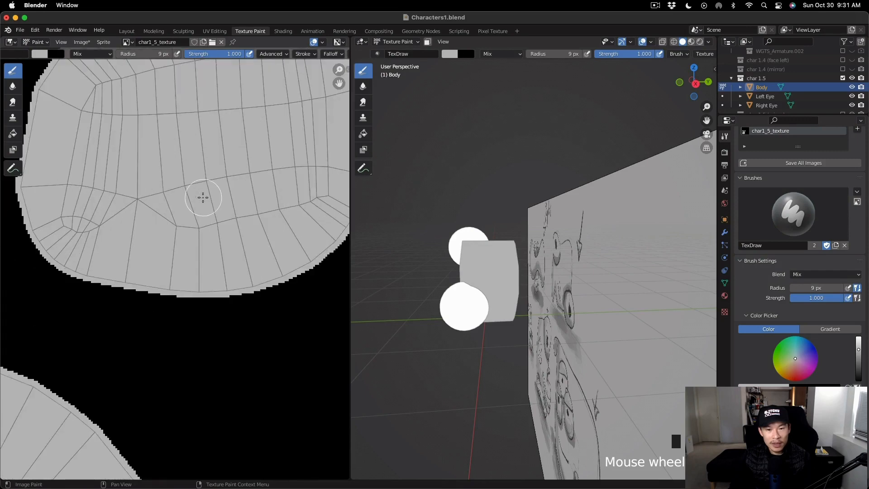
# Step: View the character from the front over the reference sketch and turn on the Face Orientation overlay
pyautogui.moveTo(437, 329); pyautogui.dragTo(504, 280, button='middle')
pyautogui.scroll(3, 481, 322)
pyautogui.keyDown('alt'); pyautogui.middleClick(508, 316); pyautogui.keyUp('alt')
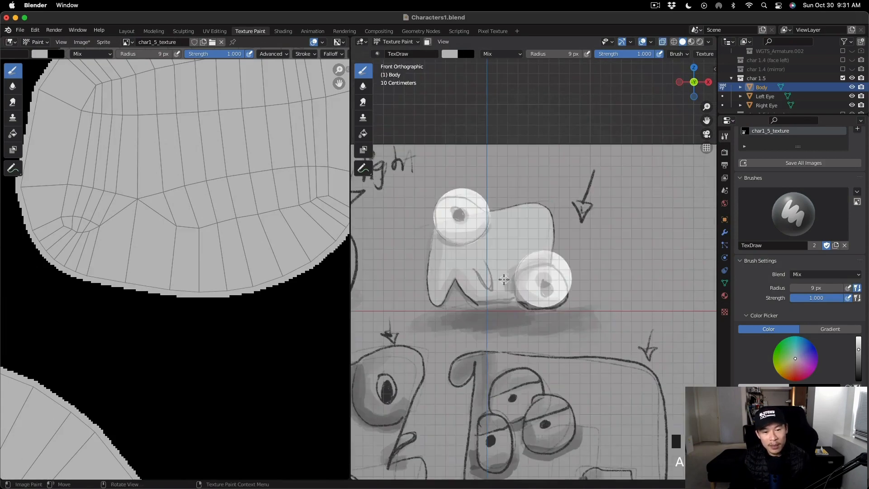
pyautogui.scroll(5, 477, 277)
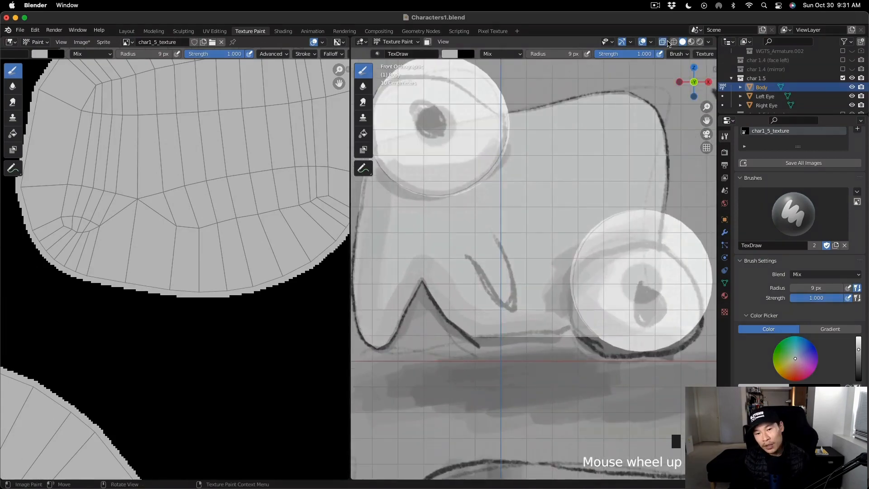
pyautogui.click(650, 42)
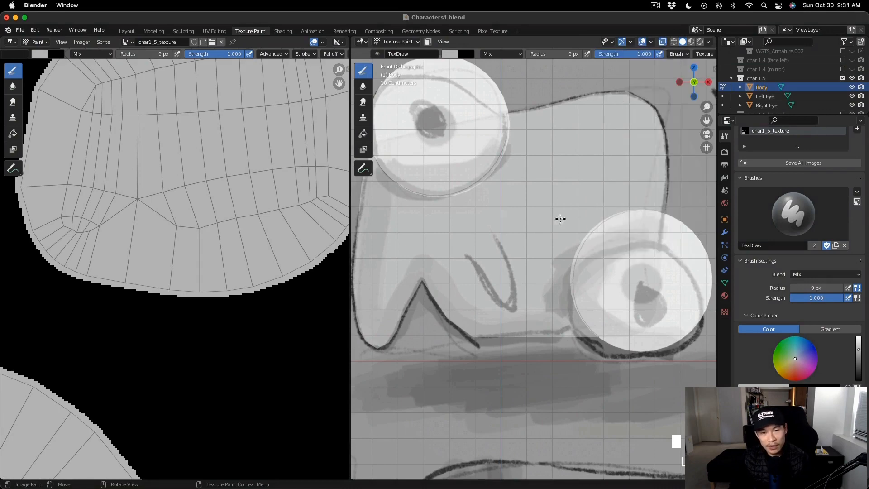
pyautogui.scroll(-4, 562, 216)
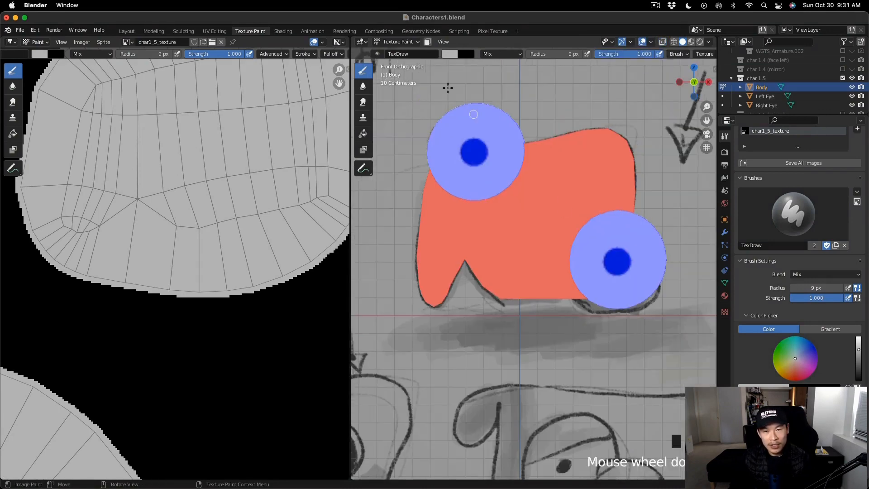
pyautogui.click(127, 31)
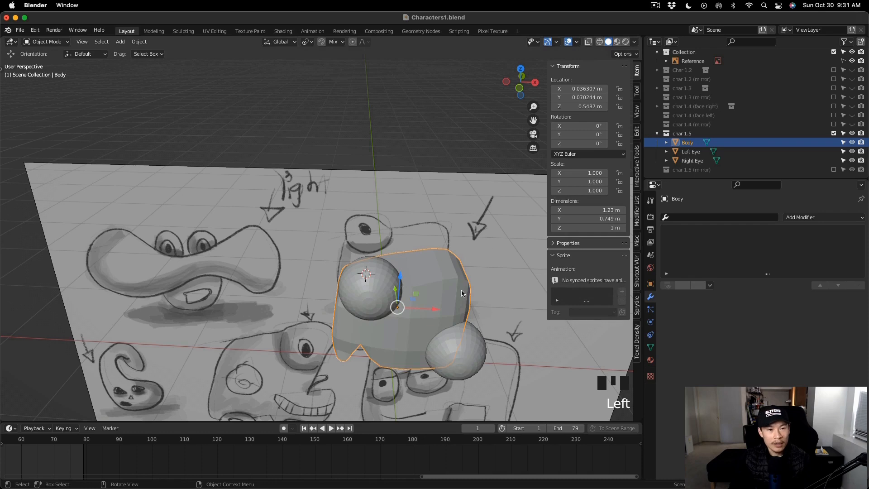
pyautogui.scroll(-2, 463, 293)
pyautogui.click(47, 41)
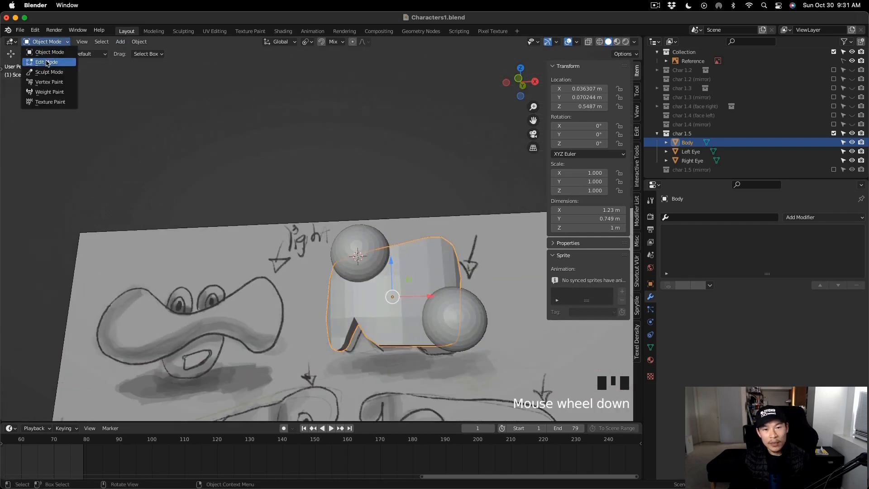
pyautogui.click(250, 31)
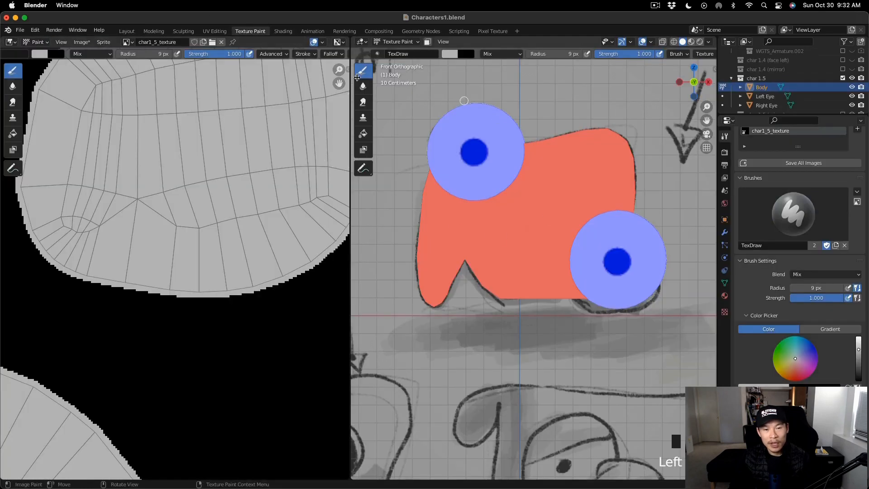
# Step: Try flipping the normals of the body and both eyes together in Edit Mode, undo it, and deselect everything
pyautogui.click(407, 41)
pyautogui.click(398, 62)
pyautogui.click(481, 42)
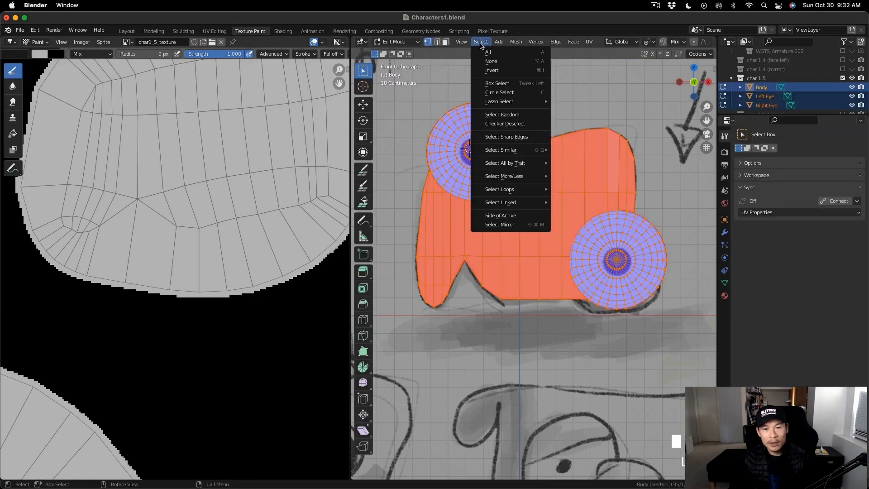
pyautogui.moveTo(522, 42)
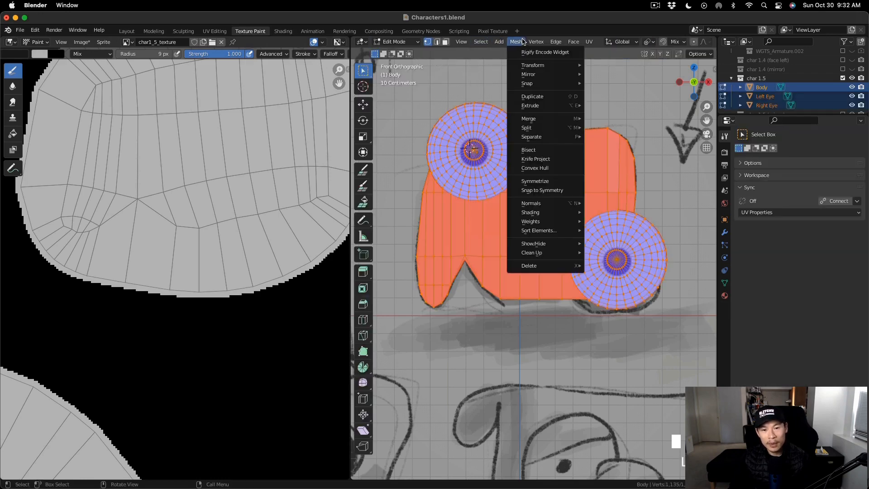
pyautogui.moveTo(576, 203)
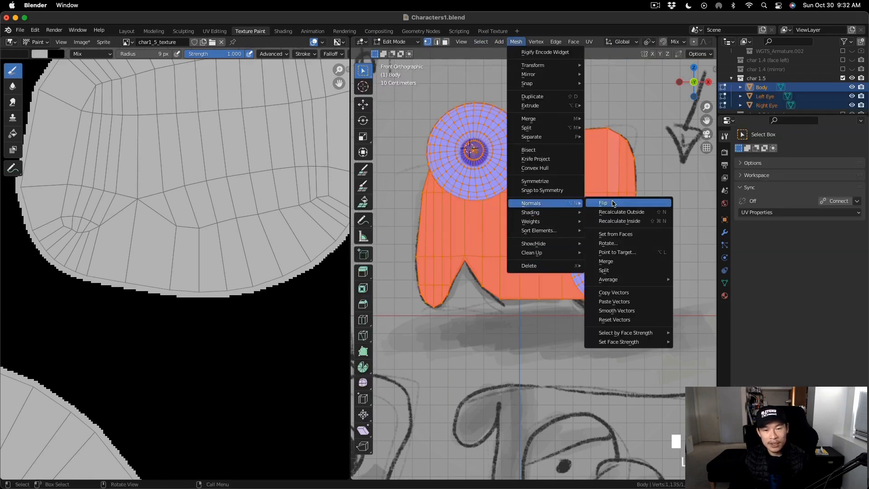
pyautogui.click(614, 204)
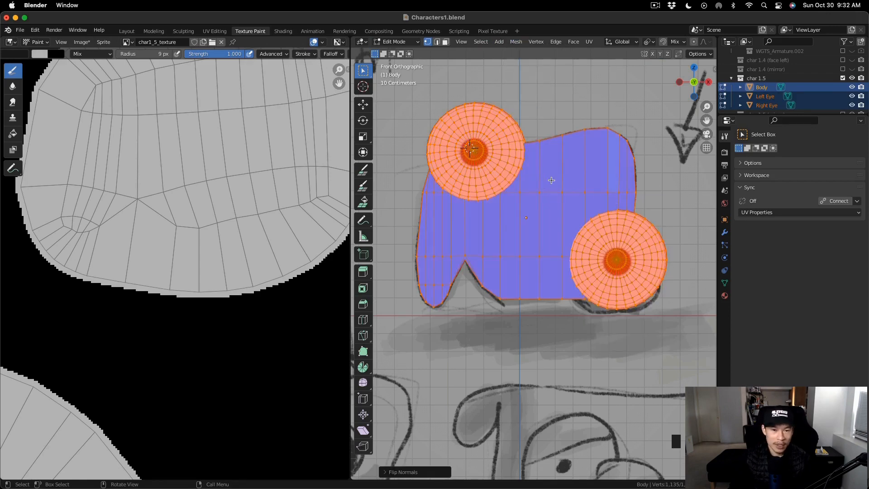
pyautogui.press('super+z')
pyautogui.hotkey('alt', 'a')
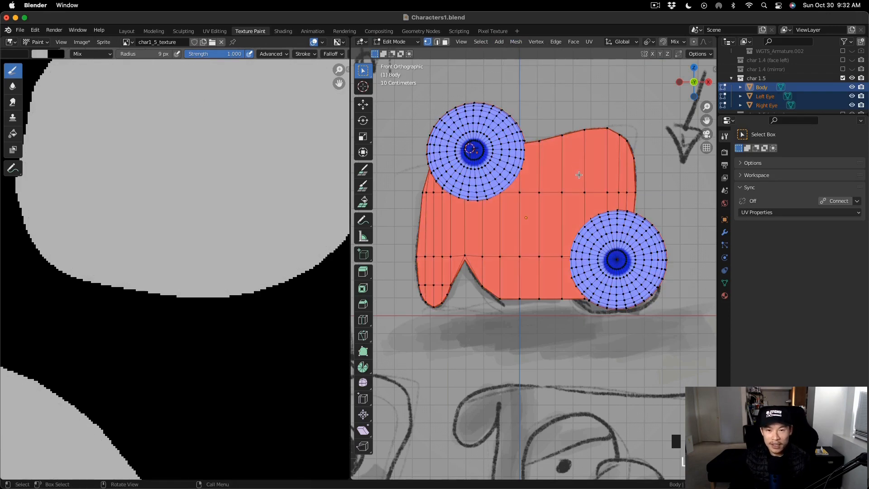
# Step: Return to Object Mode, isolate the body in Local View, and enter Edit Mode on it alone
pyautogui.click(395, 41)
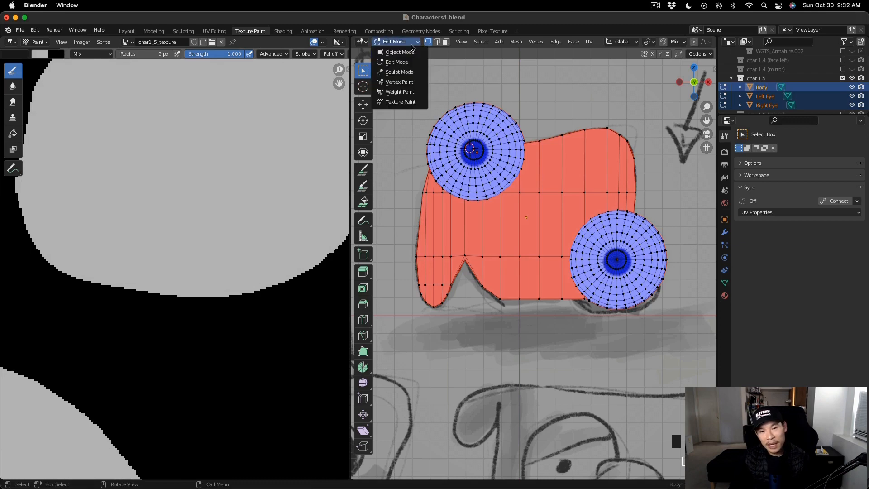
pyautogui.click(394, 51)
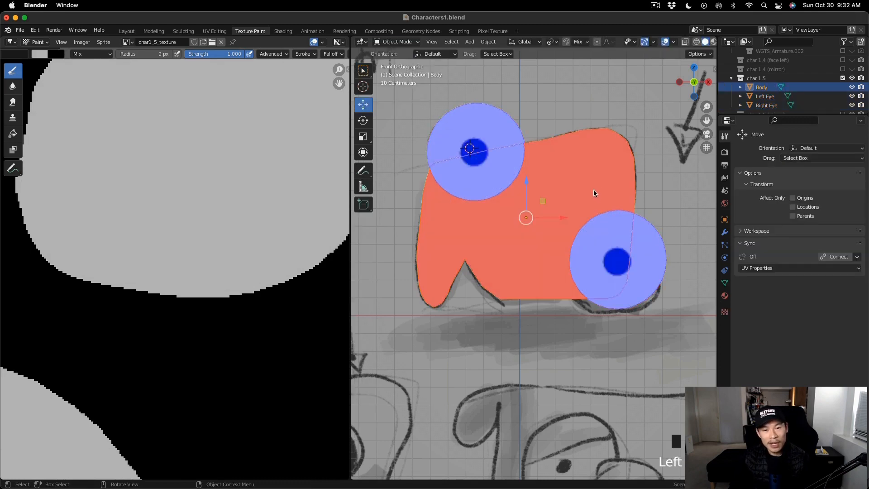
pyautogui.press('/')
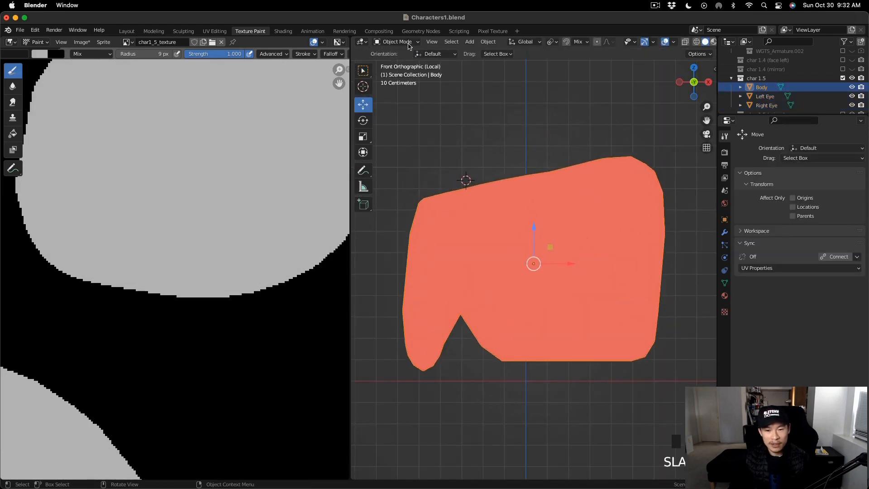
pyautogui.press('Tab')
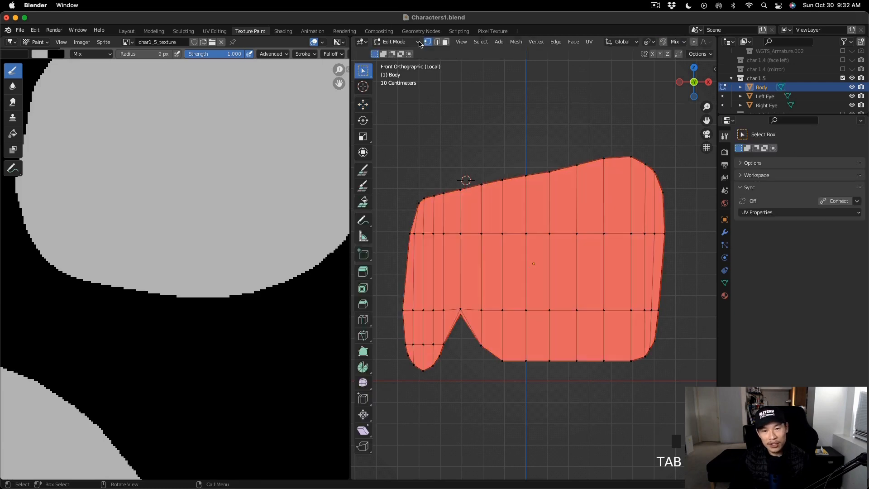
# Step: Select all of the body's geometry and flip its normals
pyautogui.click(513, 42)
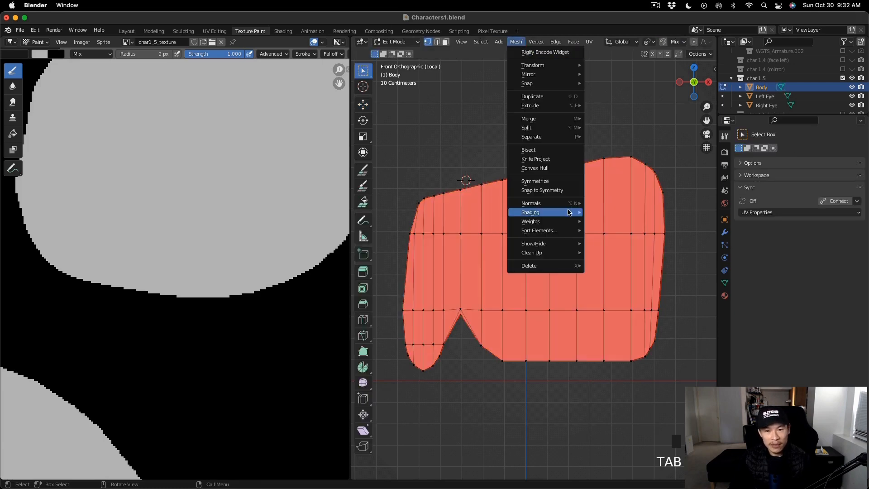
pyautogui.moveTo(575, 205)
pyautogui.click(603, 205)
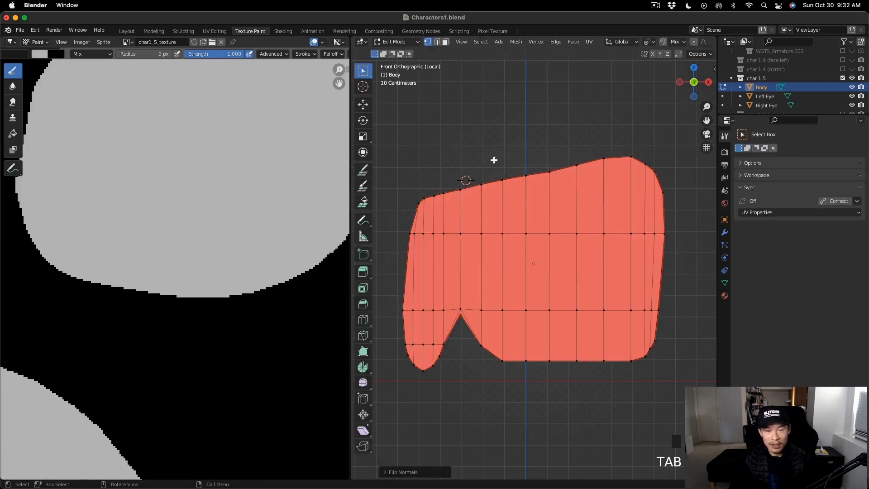
pyautogui.press('a')
pyautogui.click(516, 42)
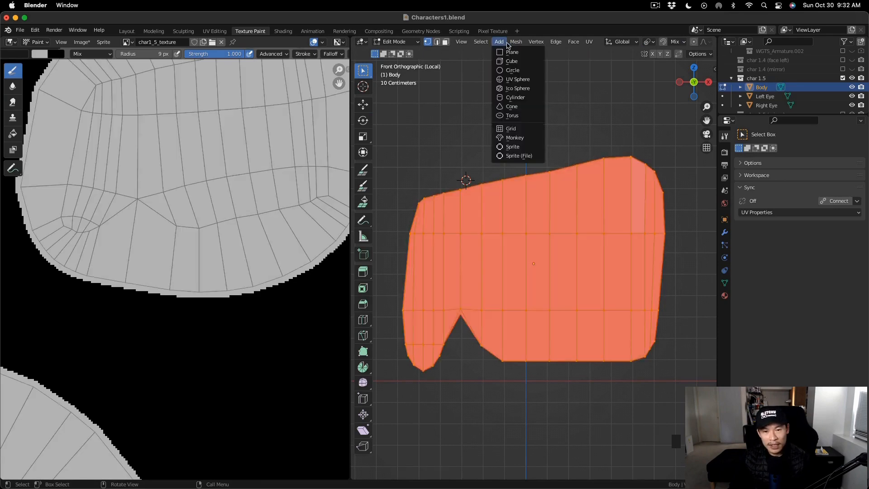
pyautogui.moveTo(565, 203)
pyautogui.click(611, 205)
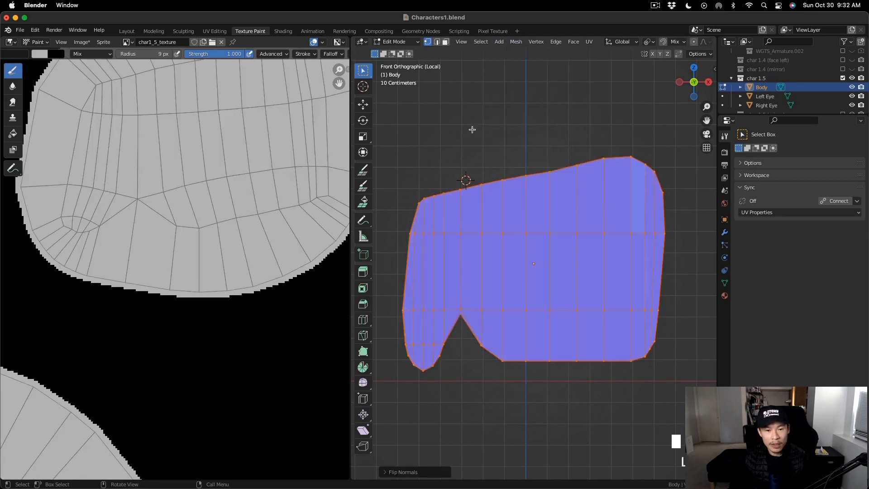
# Step: Leave Edit Mode and Local View, turn off the Face Orientation overlay, and return the body to Texture Paint mode
pyautogui.click(395, 42)
pyautogui.click(395, 51)
pyautogui.press('KP_Divide')
pyautogui.scroll(2, 591, 222)
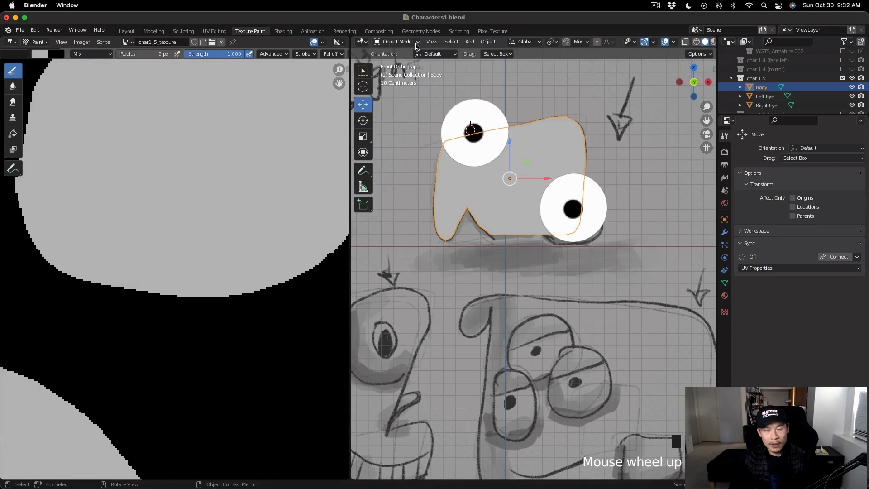
pyautogui.click(394, 41)
pyautogui.click(407, 103)
# Step: Check the reference mouth through the body in X-ray, and set the brush to black with a 6 px radius
pyautogui.scroll(1, 493, 214)
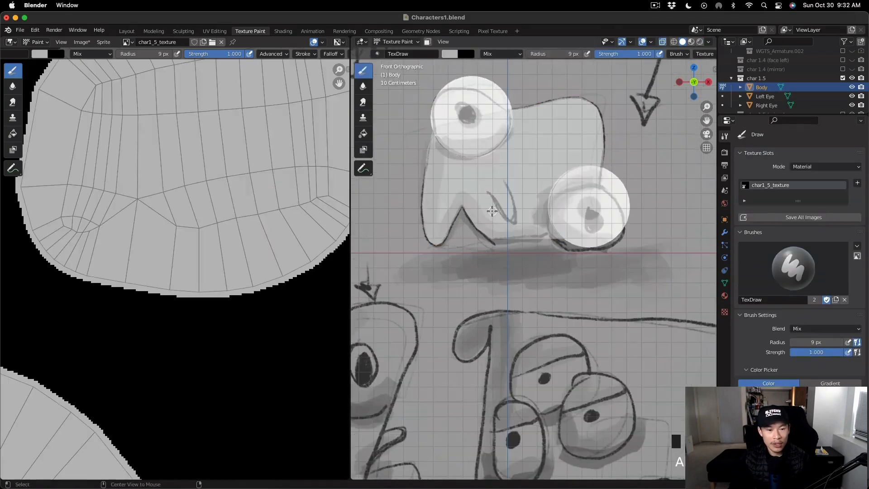
pyautogui.scroll(1, 494, 213)
pyautogui.scroll(-2, 799, 249)
pyautogui.press('s')
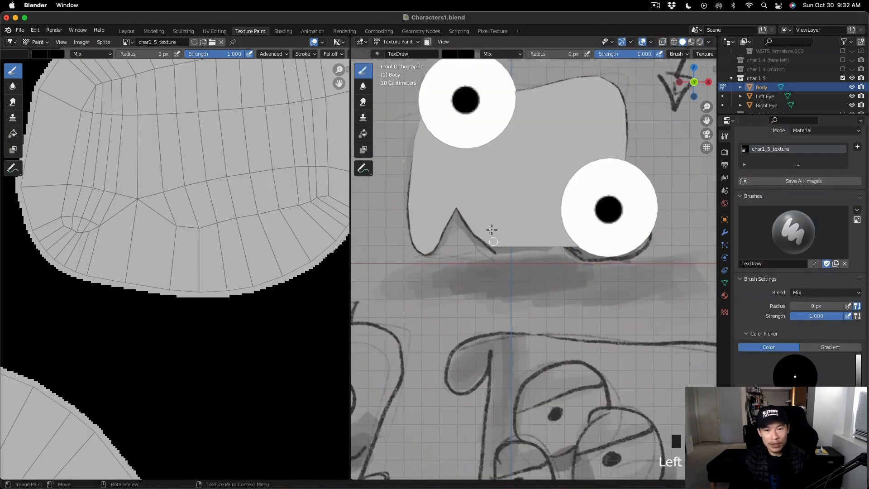
pyautogui.moveTo(487, 188)
pyautogui.mouseDown()
pyautogui.moveTo(504, 208)
pyautogui.moveTo(515, 179)
pyautogui.mouseUp()
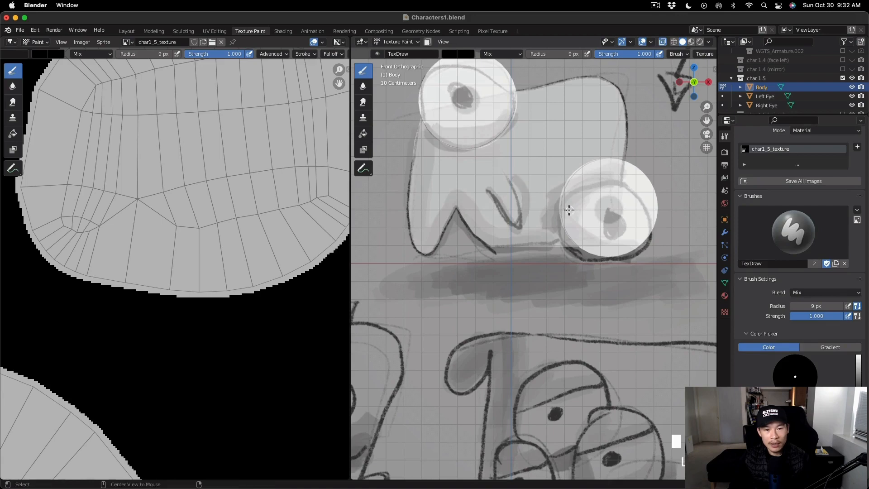
pyautogui.scroll(2, 569, 208)
pyautogui.scroll(-3, 136, 181)
# Step: Save the texture image as char1_5_texture.png in PNG format in the Characters 1 folder
pyautogui.click(82, 42)
pyautogui.hotkey('shift', 'alt', 's')
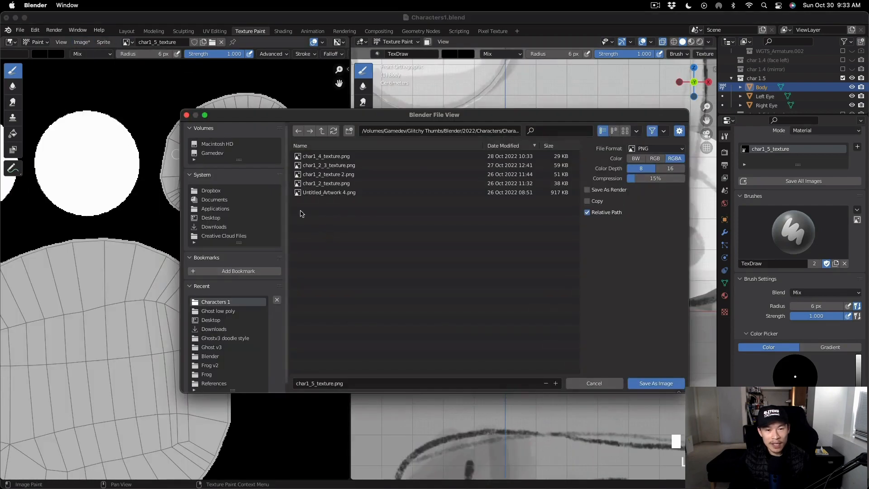
pyautogui.click(653, 383)
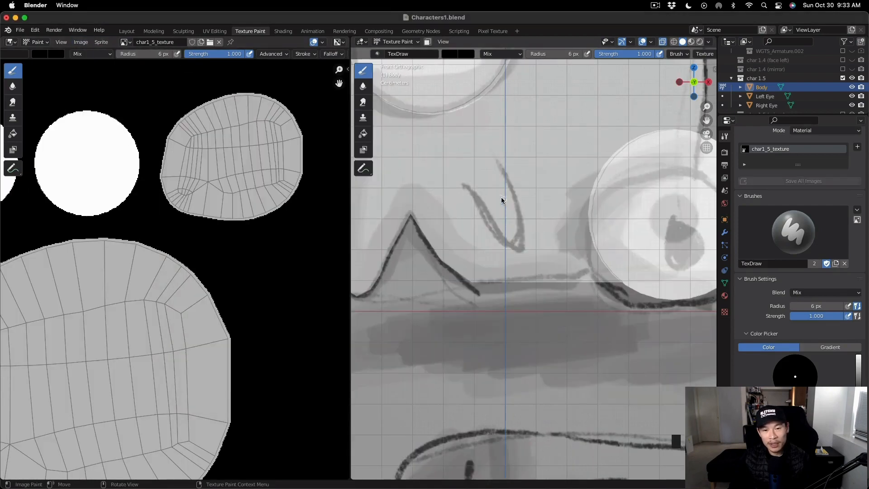
pyautogui.moveTo(474, 192); pyautogui.dragTo(491, 208)
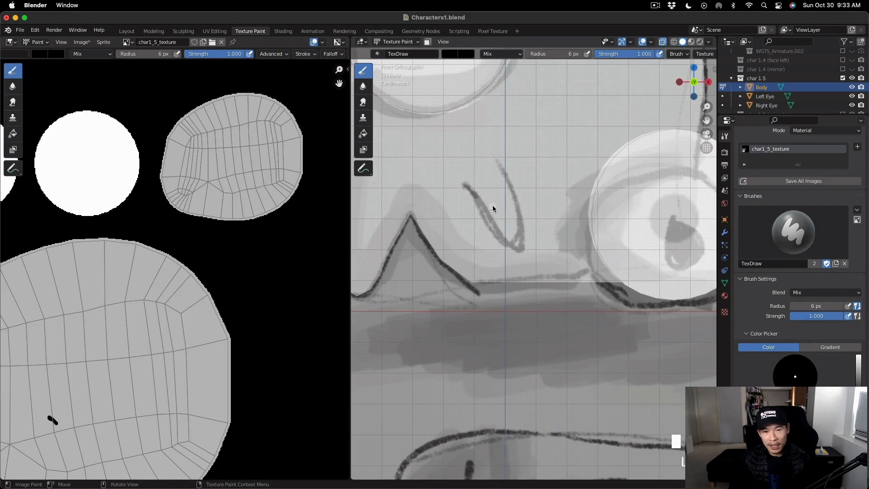
pyautogui.hotkey('ctrl', 'z')
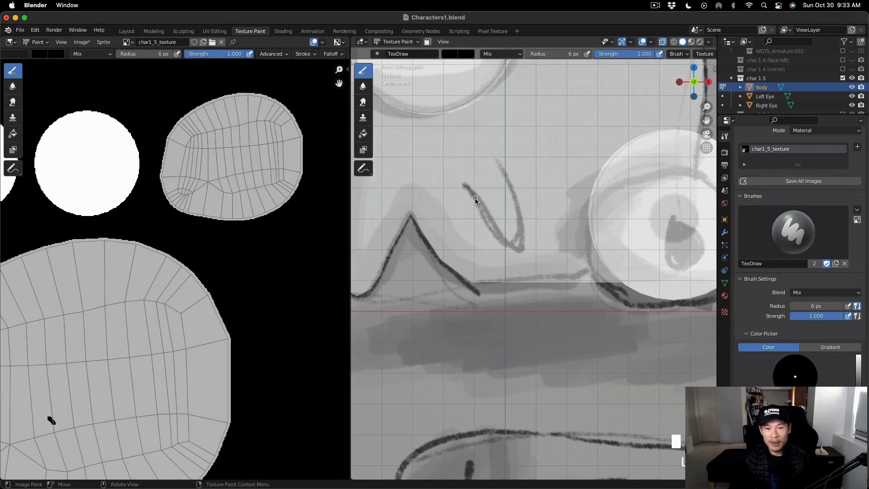
pyautogui.moveTo(494, 230); pyautogui.dragTo(523, 247)
pyautogui.hotkey('ctrl', 'z')
# Step: Paint the V-shaped mouth in black on the body along the reference sketch and turn off X-ray
pyautogui.moveTo(463, 184); pyautogui.dragTo(481, 209)
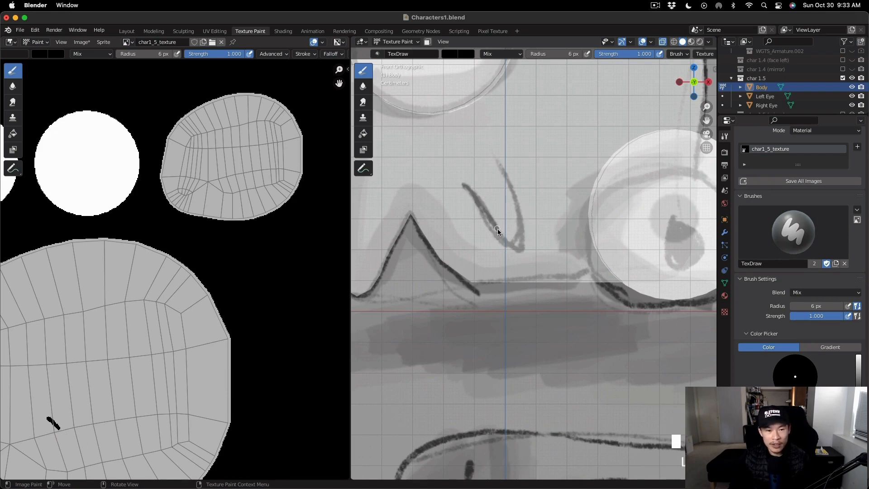
pyautogui.moveTo(506, 241); pyautogui.dragTo(514, 244)
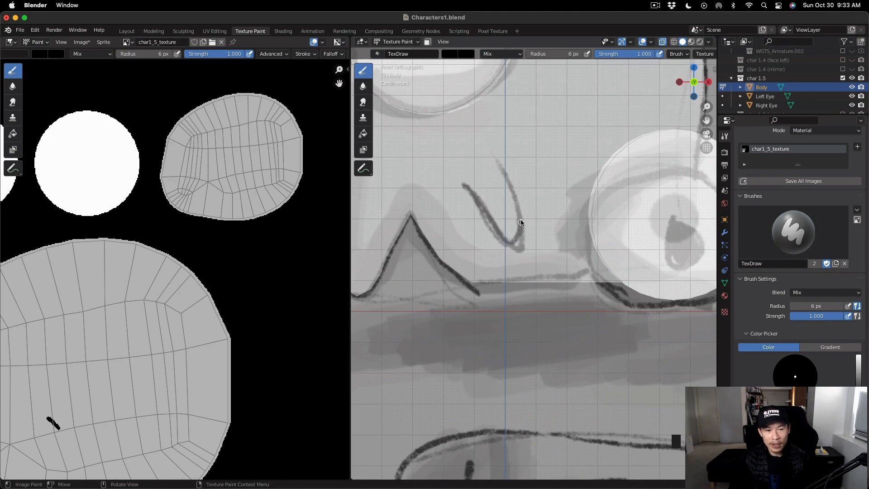
pyautogui.moveTo(511, 191); pyautogui.dragTo(496, 160)
pyautogui.press('a')
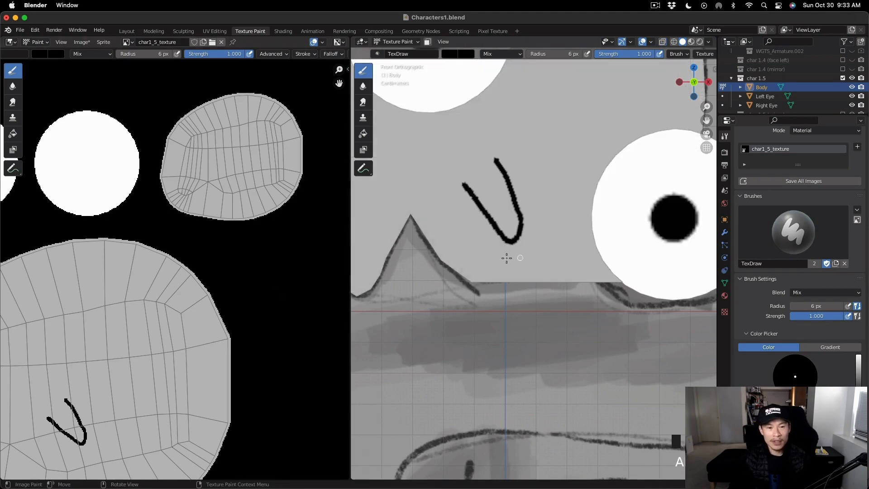
# Step: Examine the painted mouth and pupils on the character against the reference drawing and in the texture image
pyautogui.scroll(-4, 507, 258)
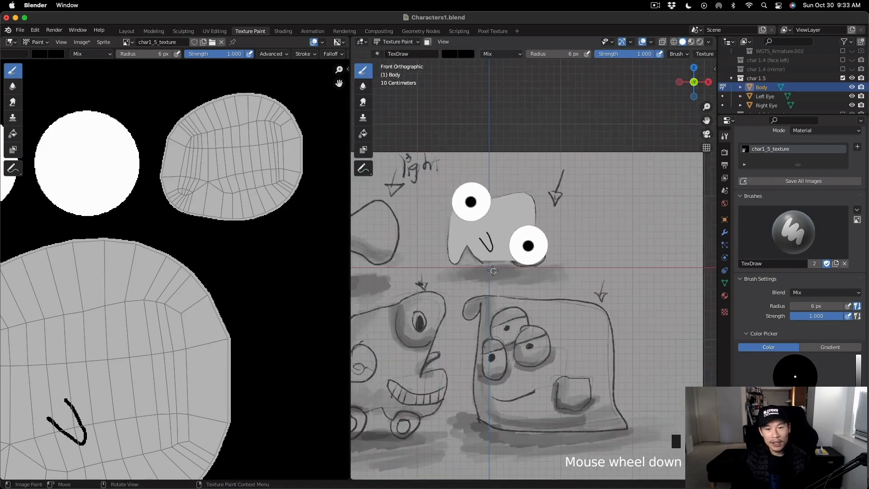
pyautogui.scroll(2, 477, 267)
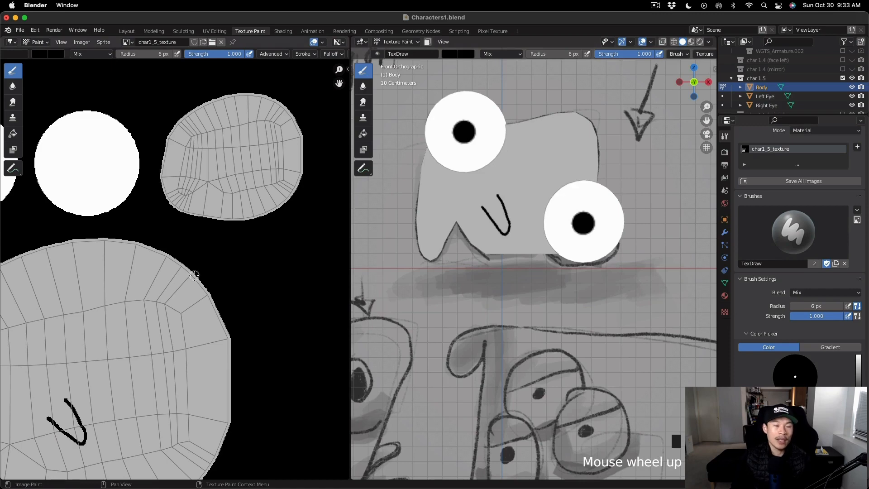
pyautogui.scroll(-3, 528, 218)
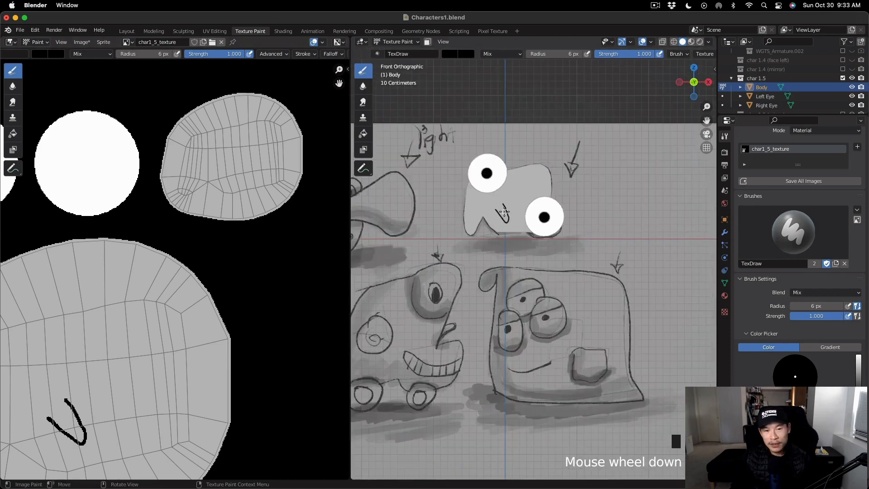
pyautogui.scroll(12, 487, 175)
pyautogui.scroll(-4, 488, 179)
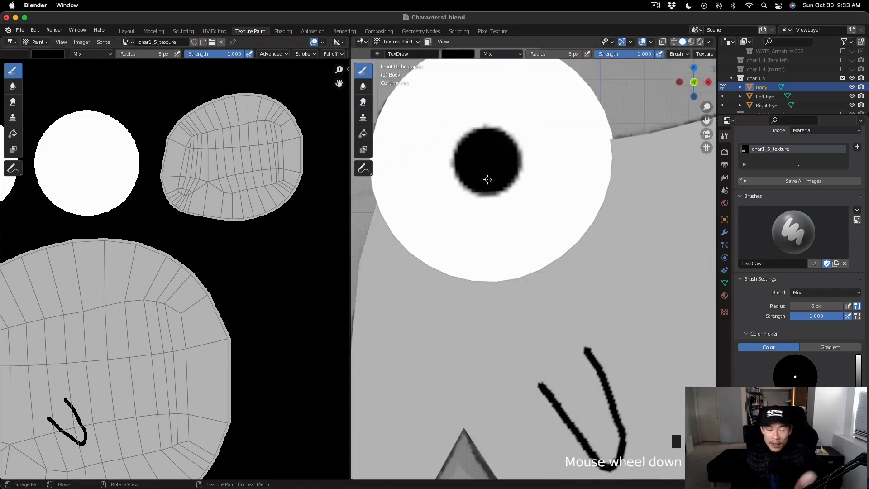
pyautogui.scroll(-2, 86, 271)
pyautogui.scroll(2, 35, 243)
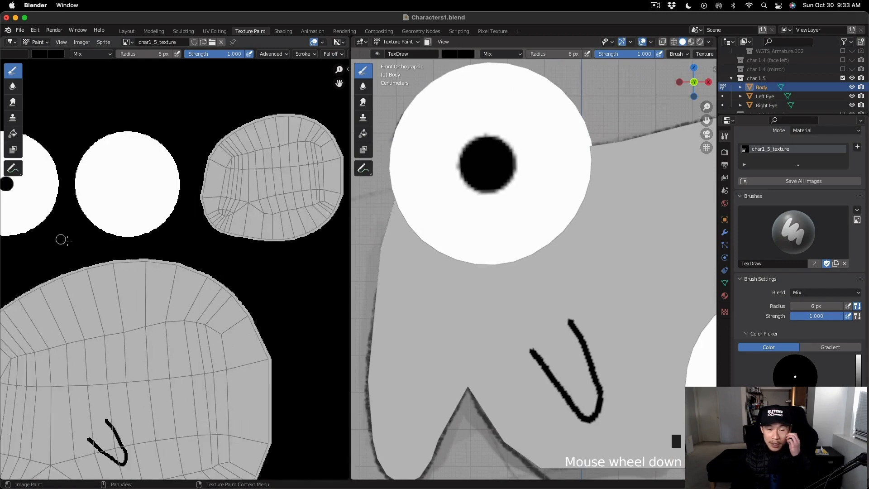
pyautogui.moveTo(62, 241); pyautogui.dragTo(307, 278, button='middle')
pyautogui.scroll(6, 629, 324)
pyautogui.scroll(-6, 416, 303)
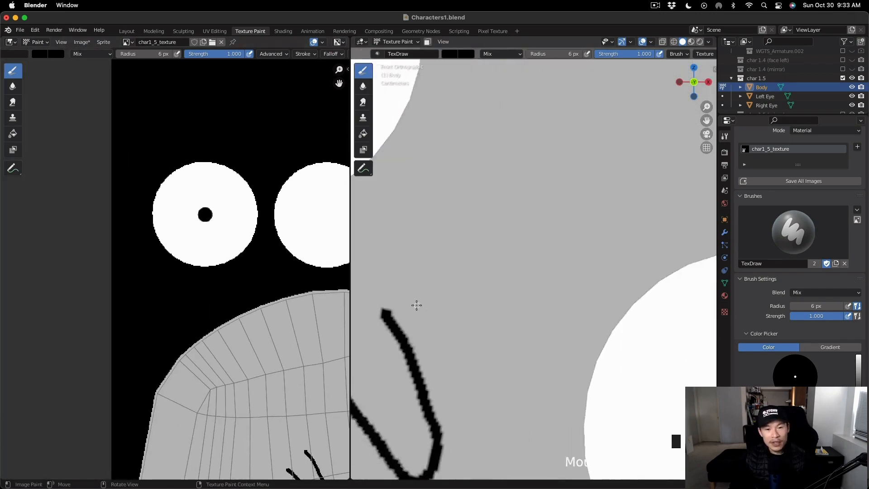
pyautogui.scroll(-3, 415, 304)
pyautogui.keyDown('shift'); pyautogui.moveTo(415, 303); pyautogui.dragTo(528, 328, button='middle'); pyautogui.keyUp('shift')
pyautogui.scroll(-2, 510, 316)
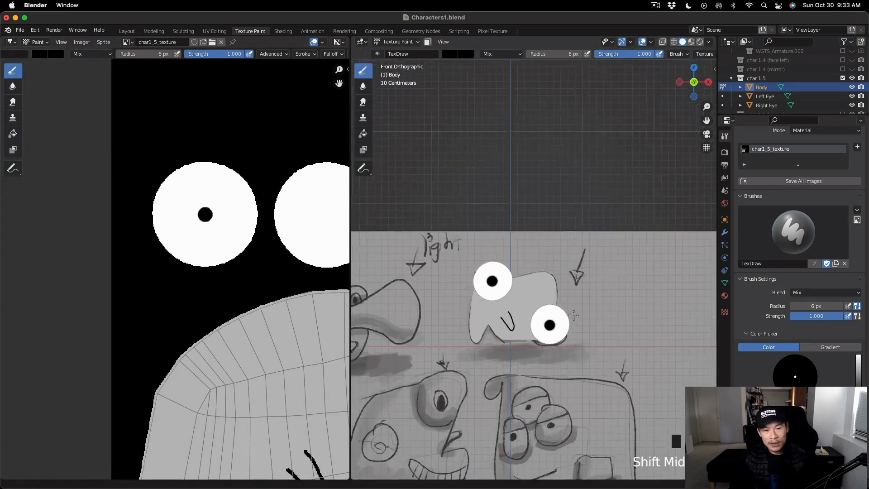
pyautogui.scroll(4, 528, 329)
pyautogui.scroll(-2, 533, 297)
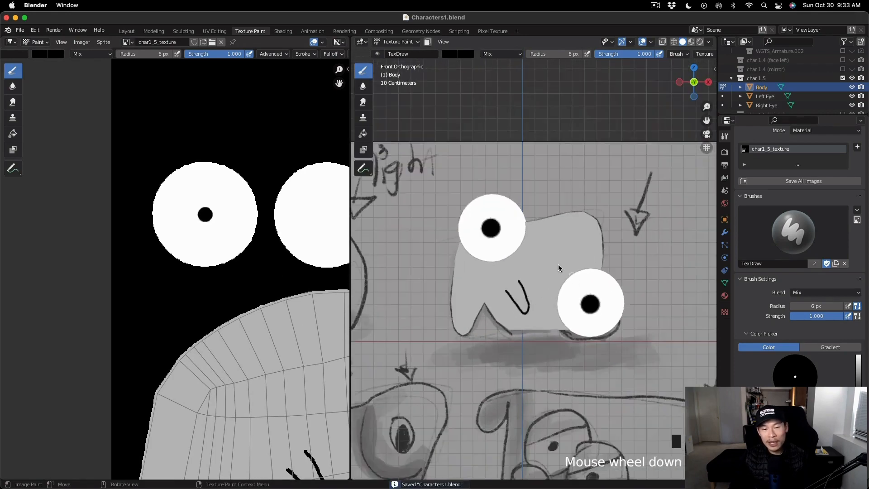
pyautogui.scroll(-3, 561, 303)
pyautogui.keyDown('shift'); pyautogui.moveTo(636, 278); pyautogui.dragTo(564, 233, button='middle'); pyautogui.keyUp('shift')
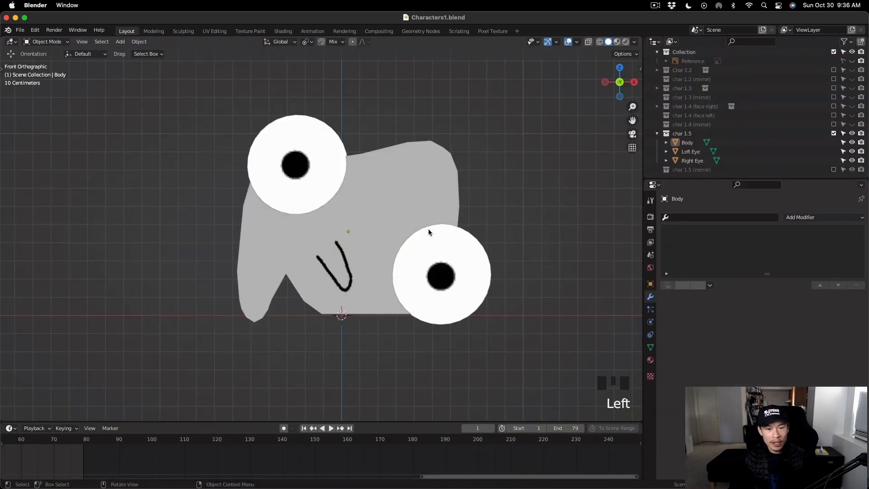
# Step: Add an armature at the world origin and set it to display in front of the character
pyautogui.hotkey('shift', 'a')
pyautogui.moveTo(417, 315)
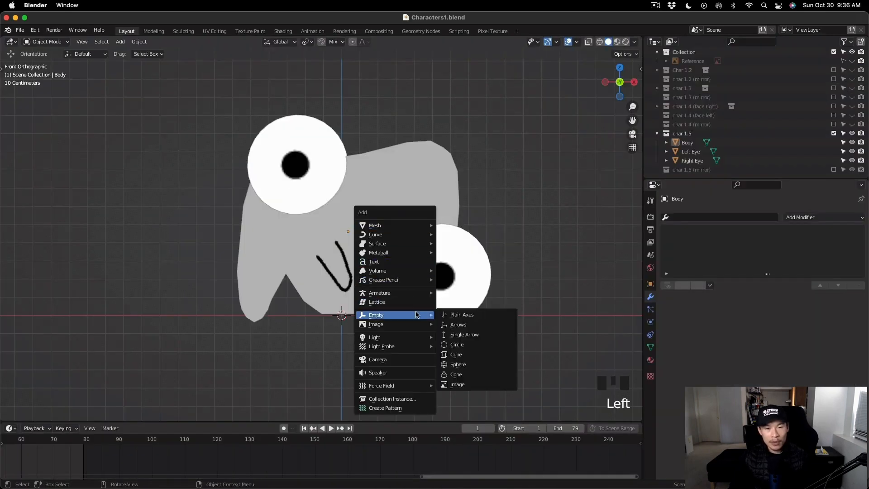
pyautogui.moveTo(420, 293)
pyautogui.click(469, 292)
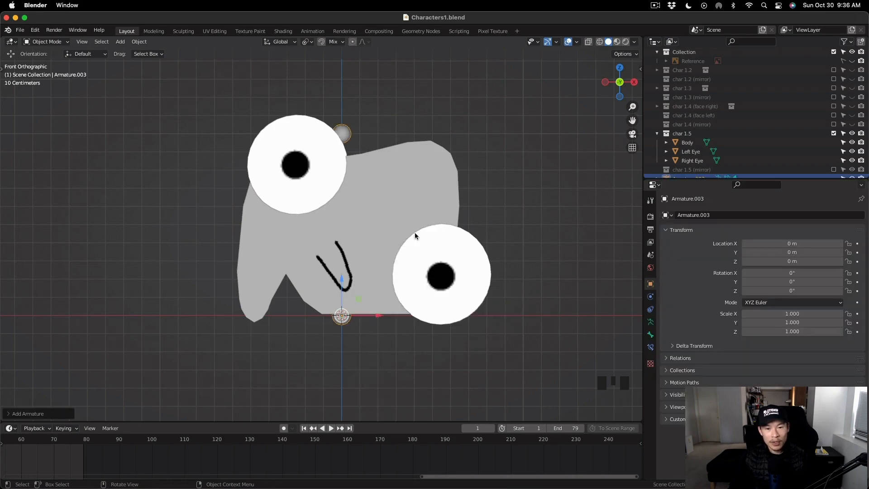
pyautogui.click(651, 334)
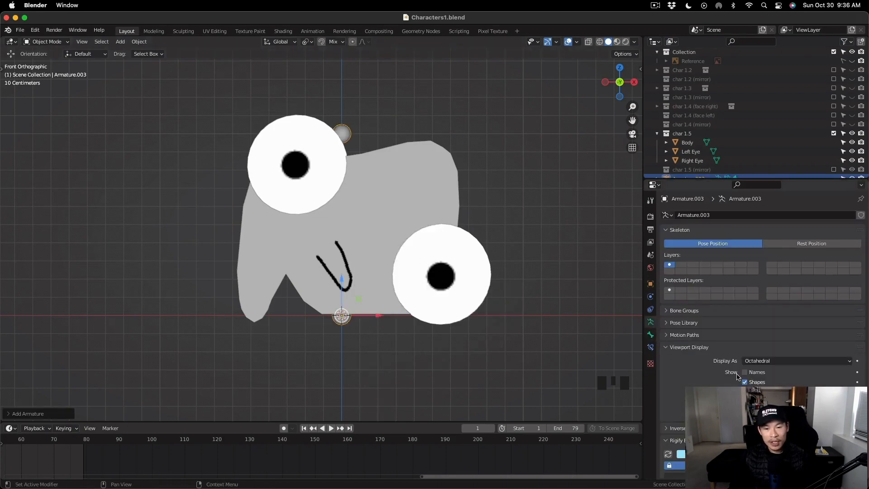
pyautogui.click(745, 402)
pyautogui.click(346, 249)
pyautogui.press('Tab')
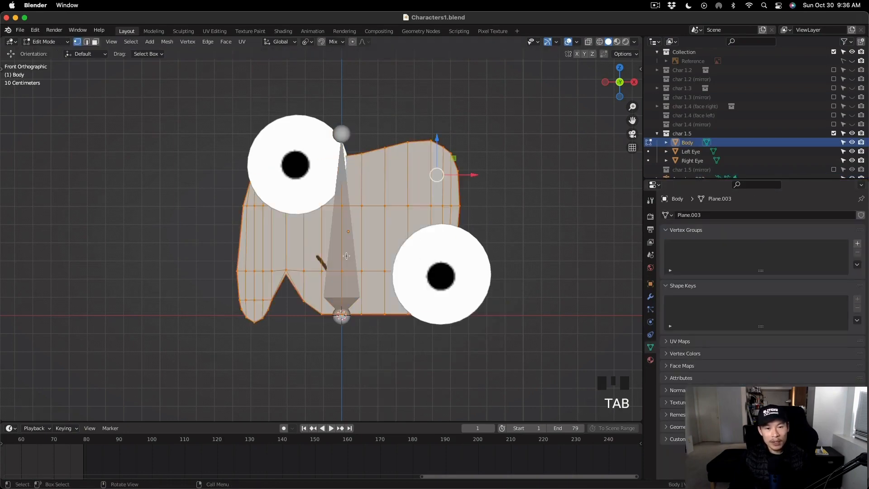
pyautogui.press('Tab')
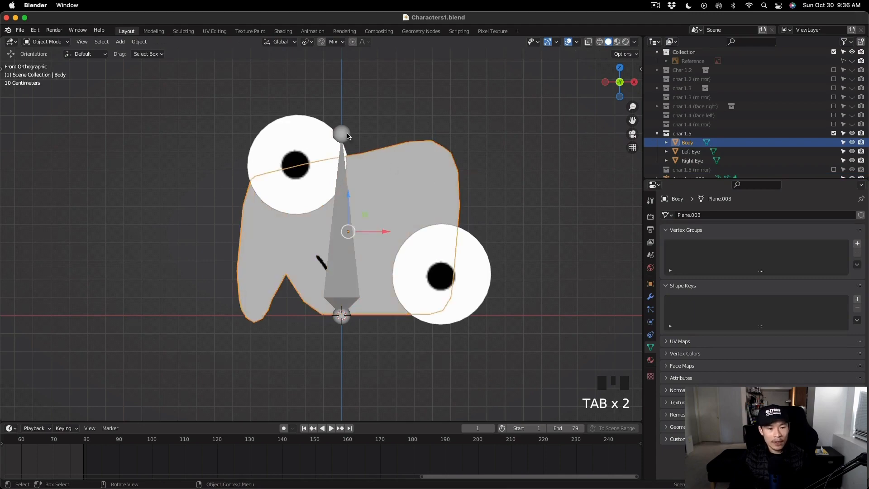
# Step: Enter Edit Mode on the new armature and delete its default bone
pyautogui.click(348, 136)
pyautogui.press('Tab')
pyautogui.click(347, 229)
pyautogui.press('x')
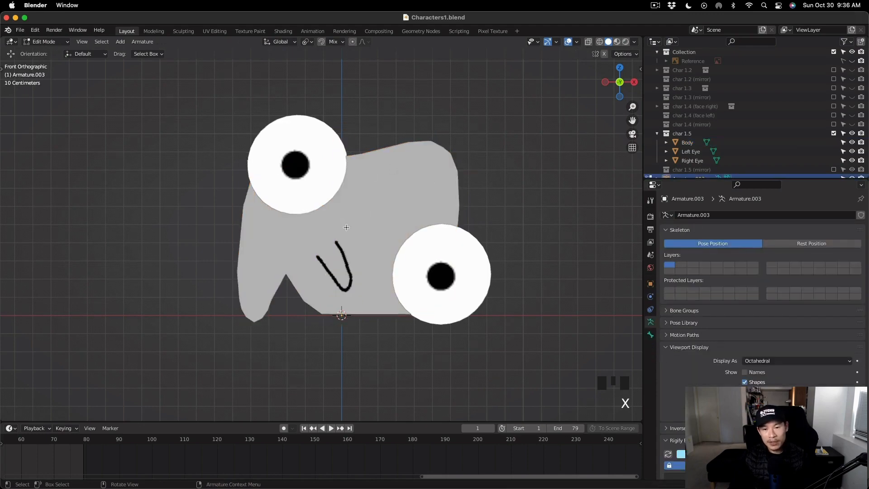
# Step: Search the Rigify samples for "hea" in place of the tail filter, and clear the search
pyautogui.scroll(-5, 761, 295)
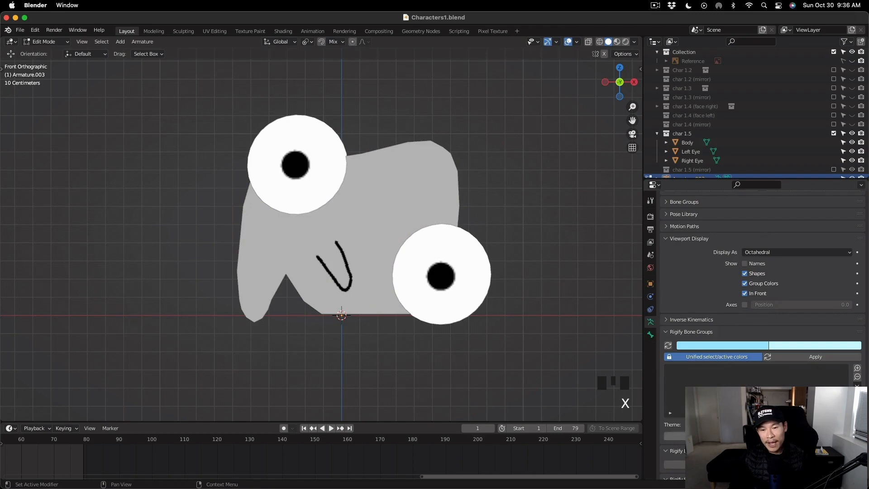
pyautogui.scroll(-6, 761, 295)
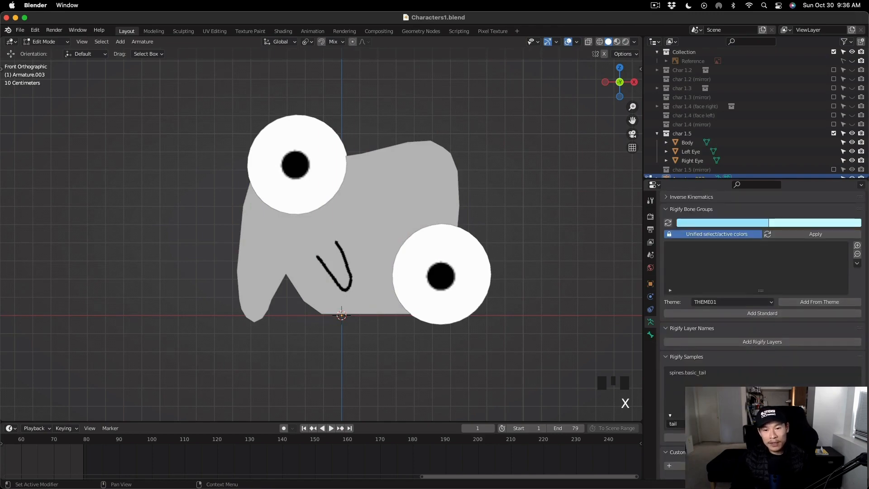
pyautogui.click(824, 424)
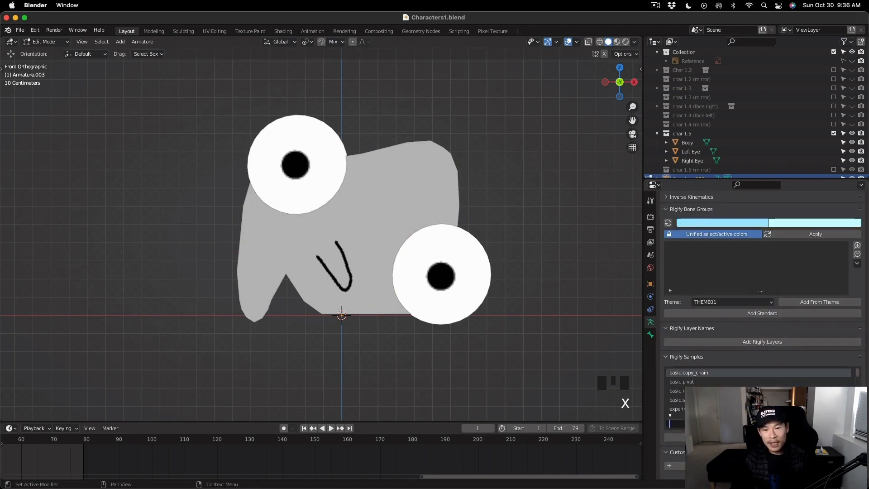
pyautogui.write('he')
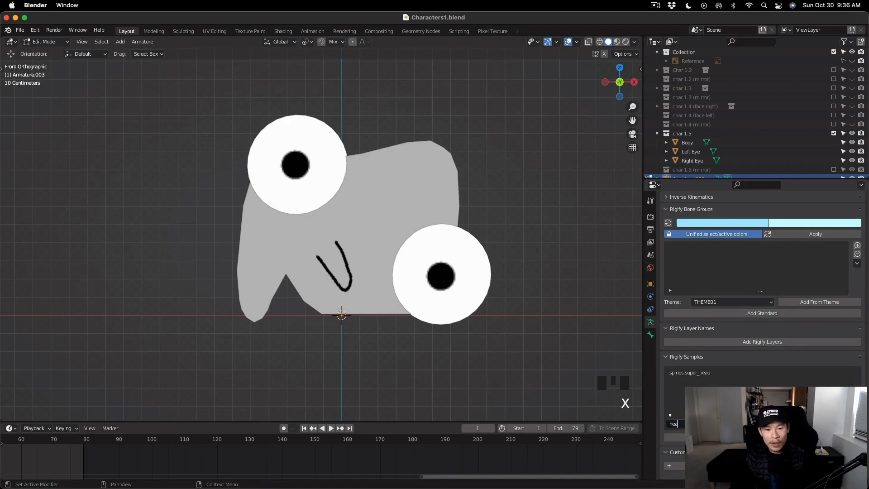
pyautogui.write('a')
pyautogui.press('BackSpace')
pyautogui.press('BackSpace')
pyautogui.press('BackSpace')
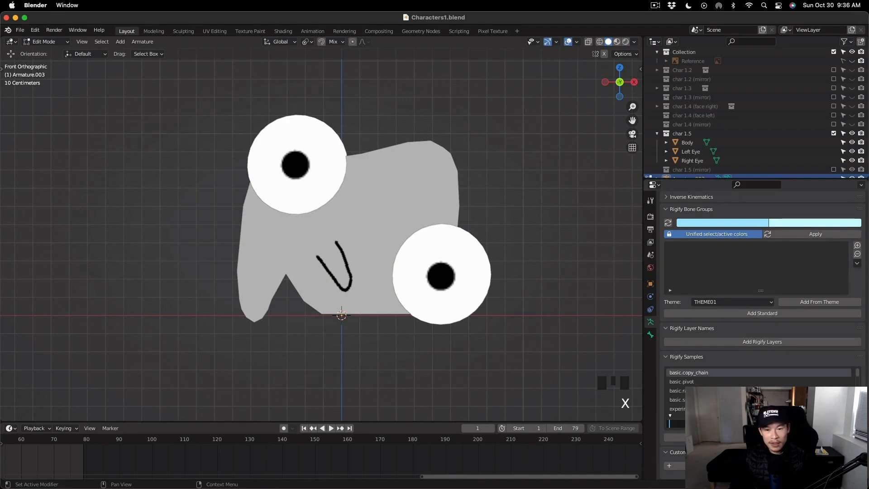
# Step: Look through the Rigify samples list for suitable head and spine rig samples
pyautogui.scroll(-10, 857, 374)
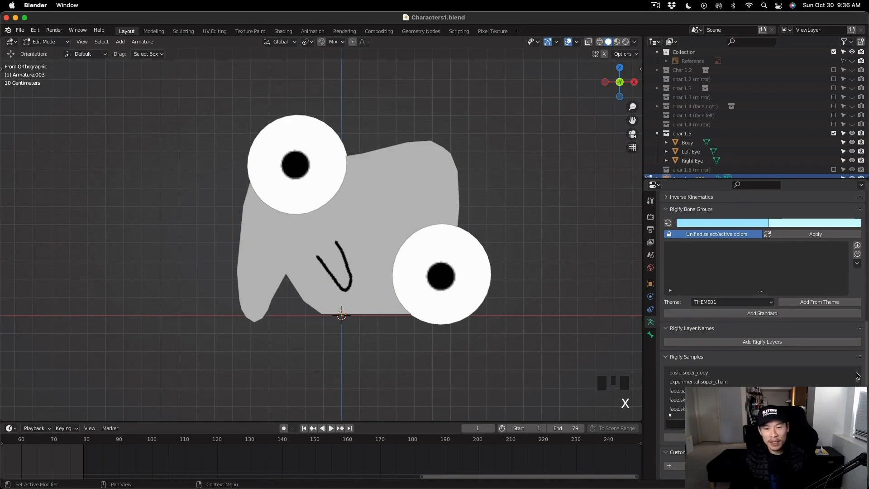
pyautogui.scroll(-8, 857, 375)
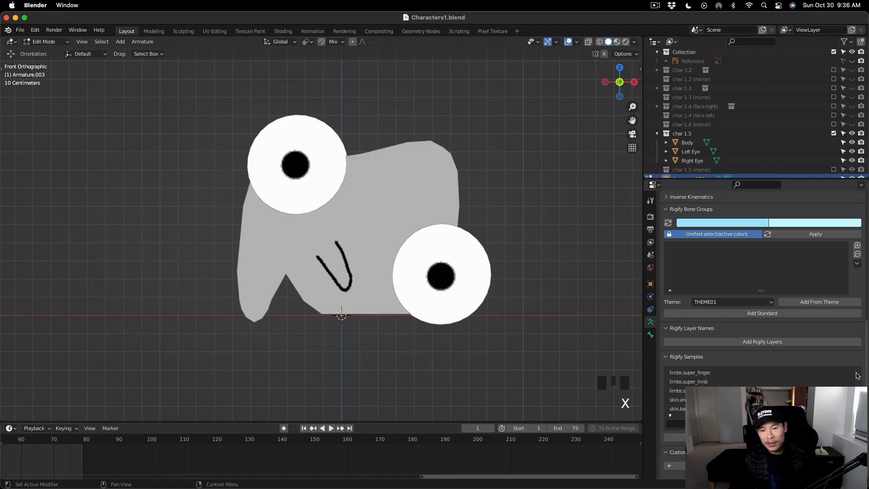
pyautogui.scroll(-3, 857, 375)
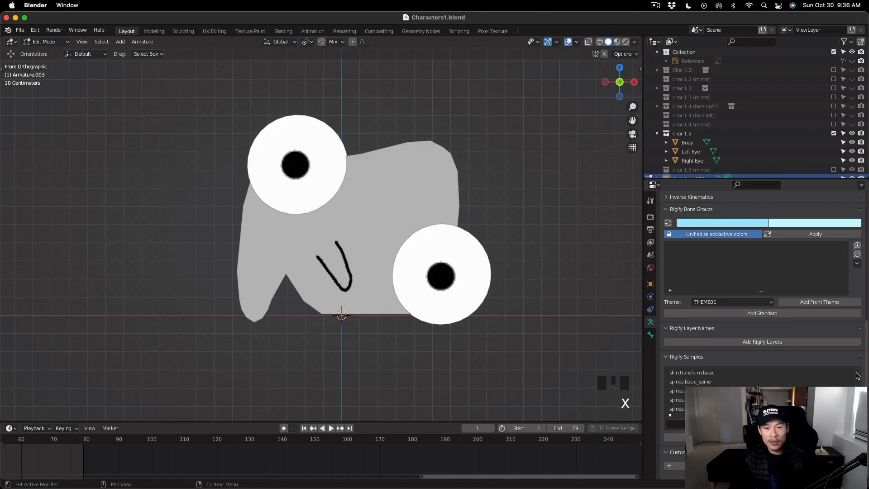
pyautogui.scroll(12, 857, 375)
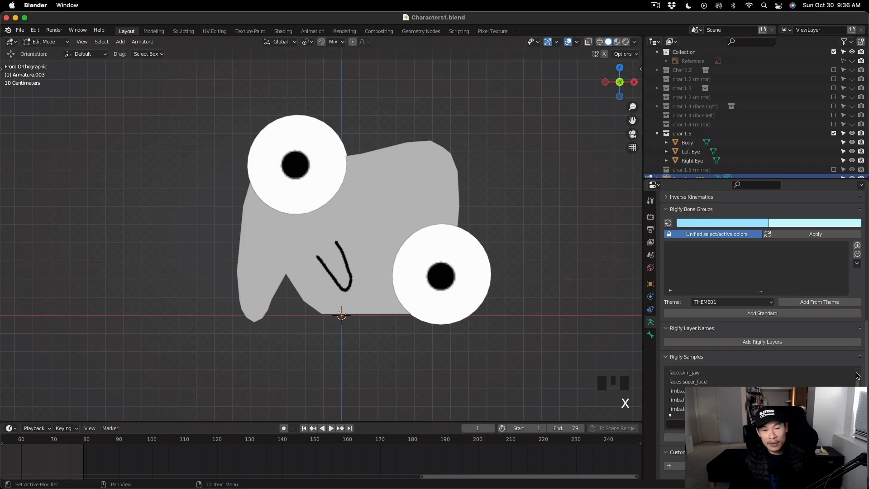
pyautogui.scroll(3, 857, 375)
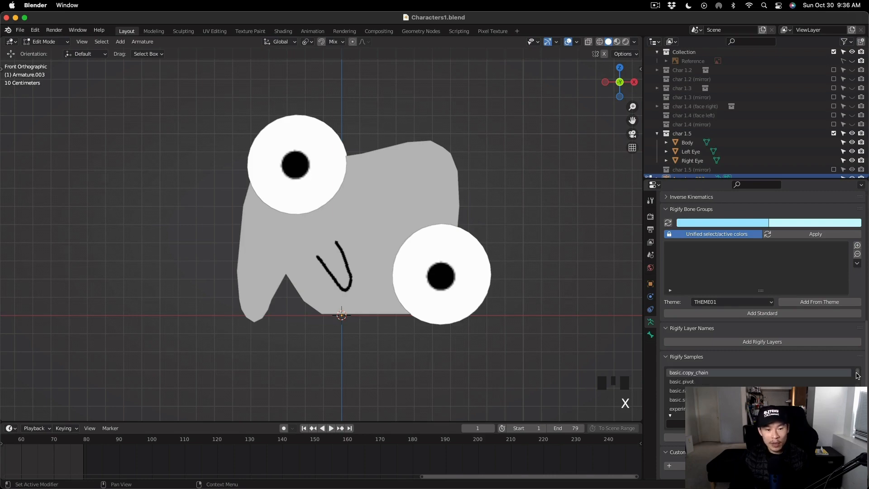
pyautogui.scroll(-6, 857, 375)
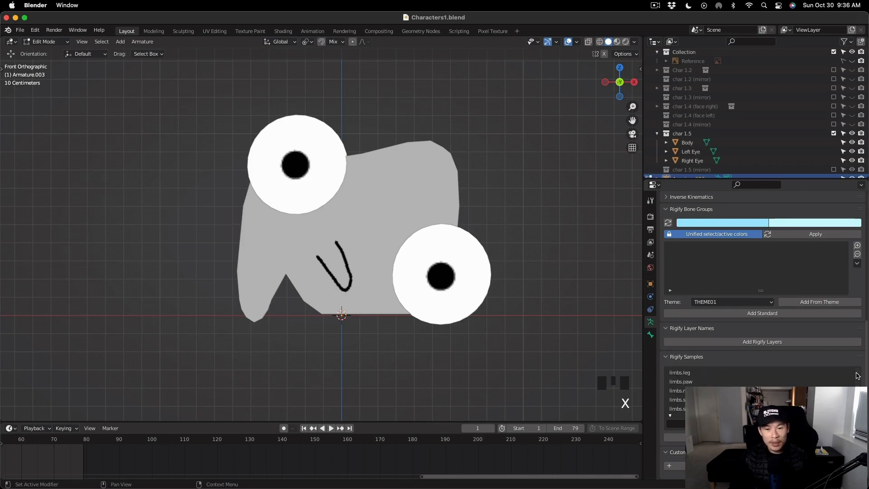
pyautogui.scroll(-3, 858, 375)
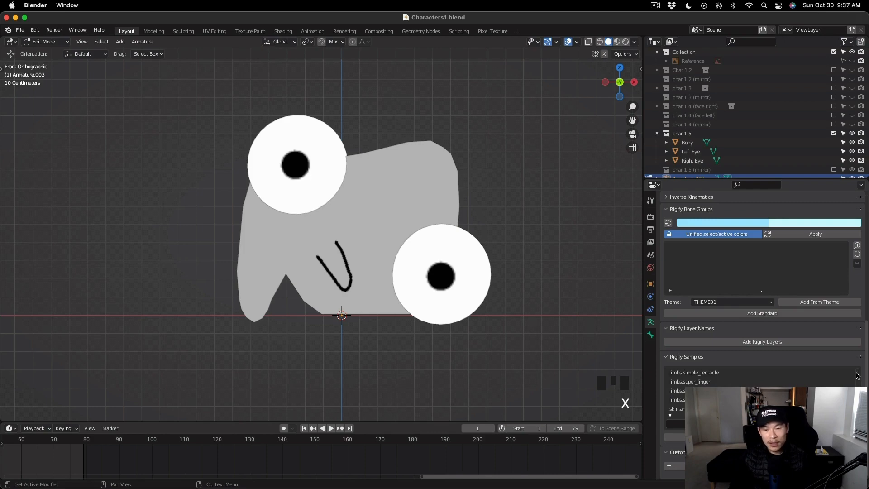
pyautogui.scroll(-2, 857, 375)
pyautogui.scroll(-5, 857, 374)
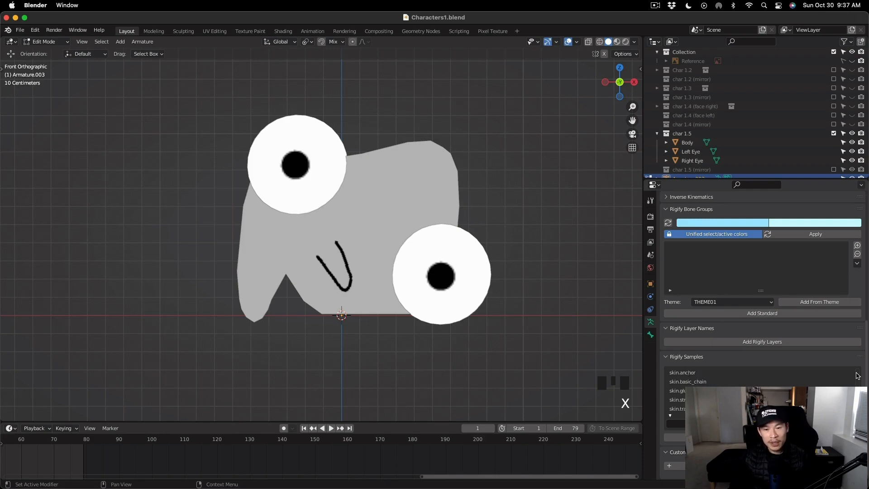
pyautogui.scroll(-1, 857, 375)
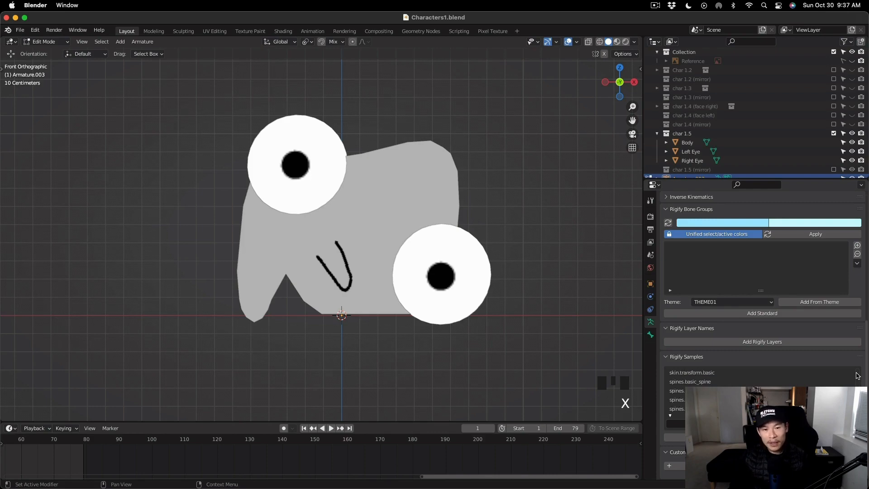
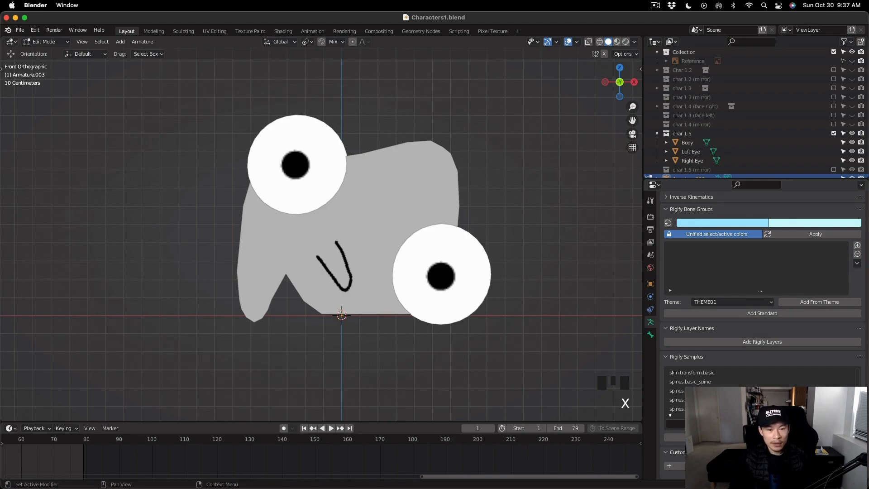
# Step: Add the head sample from the spines group to the armature and lower its bones into the upper half of the character's body
pyautogui.click(734, 400)
pyautogui.click(743, 437)
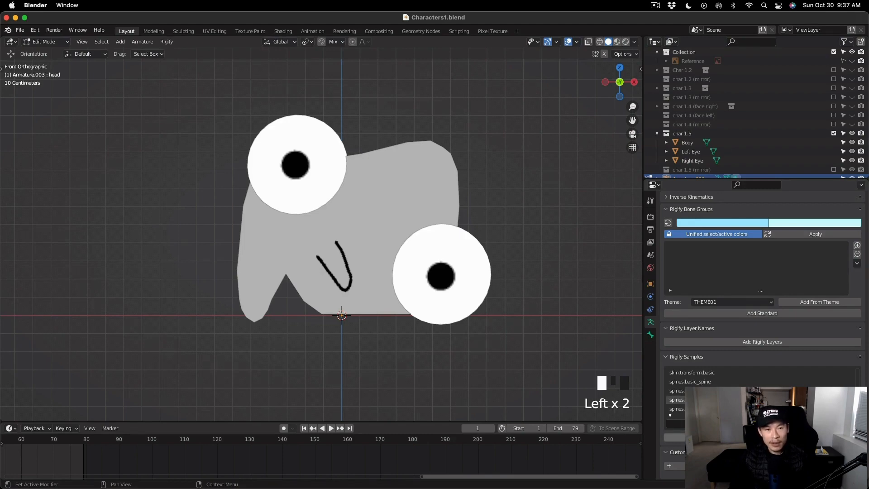
pyautogui.click(747, 437)
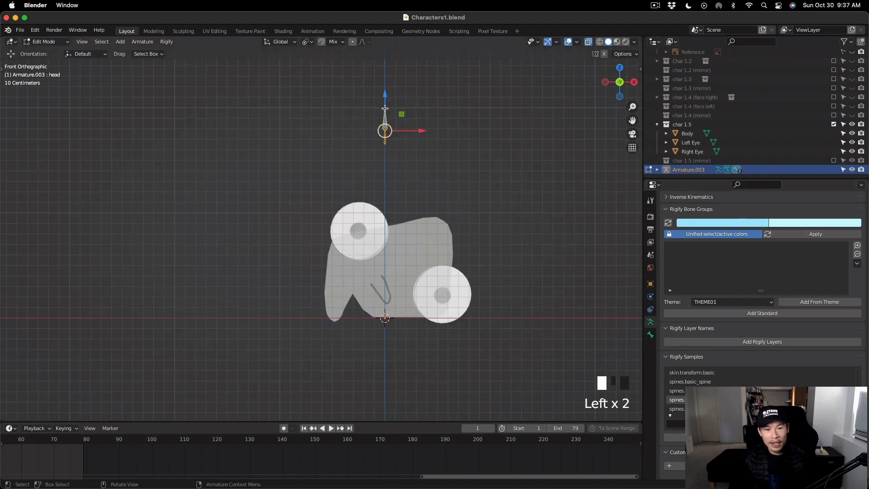
pyautogui.moveTo(384, 109); pyautogui.dragTo(385, 244)
pyautogui.scroll(5, 388, 235)
pyautogui.keyDown('shift'); pyautogui.scroll(-4, 386, 203); pyautogui.keyUp('shift')
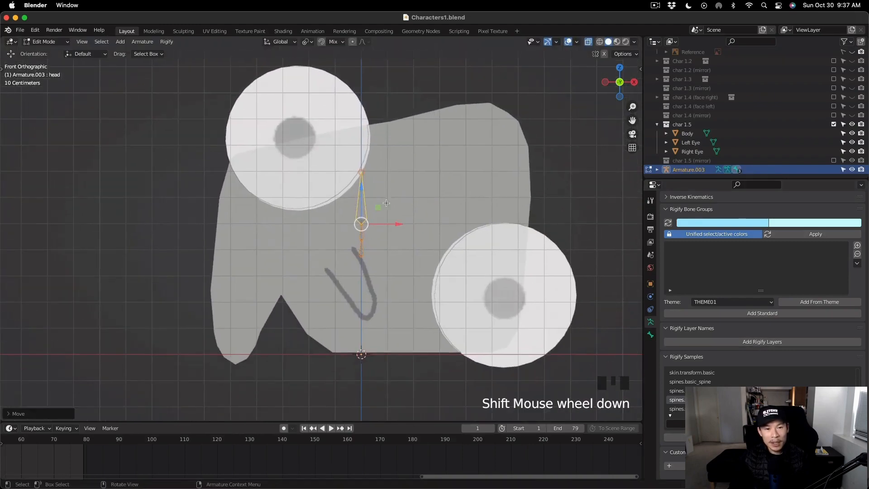
pyautogui.click(363, 174)
pyautogui.press('super+z')
pyautogui.moveTo(362, 184); pyautogui.dragTo(363, 151)
# Step: Add the spines.basic_spine sample and lower its bone chain into the body to just above the ground line
pyautogui.click(717, 383)
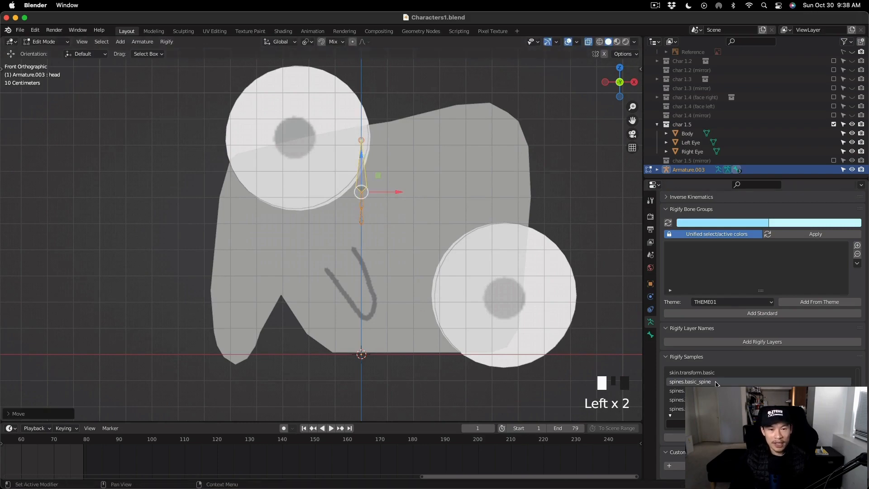
pyautogui.click(720, 437)
pyautogui.scroll(-1, 343, 151)
pyautogui.scroll(-3, 342, 150)
pyautogui.keyDown('shift'); pyautogui.moveTo(343, 150); pyautogui.dragTo(344, 186, button='middle'); pyautogui.keyUp('shift')
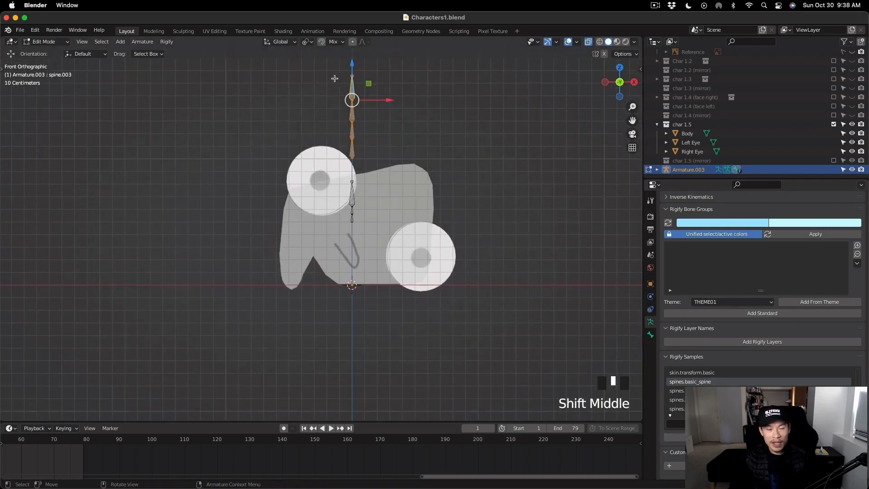
pyautogui.moveTo(334, 78); pyautogui.dragTo(376, 153)
pyautogui.moveTo(354, 89); pyautogui.dragTo(354, 214)
pyautogui.scroll(6, 353, 214)
pyautogui.scroll(-1, 355, 209)
pyautogui.keyDown('shift'); pyautogui.moveTo(356, 209); pyautogui.dragTo(354, 172, button='middle'); pyautogui.keyUp('shift')
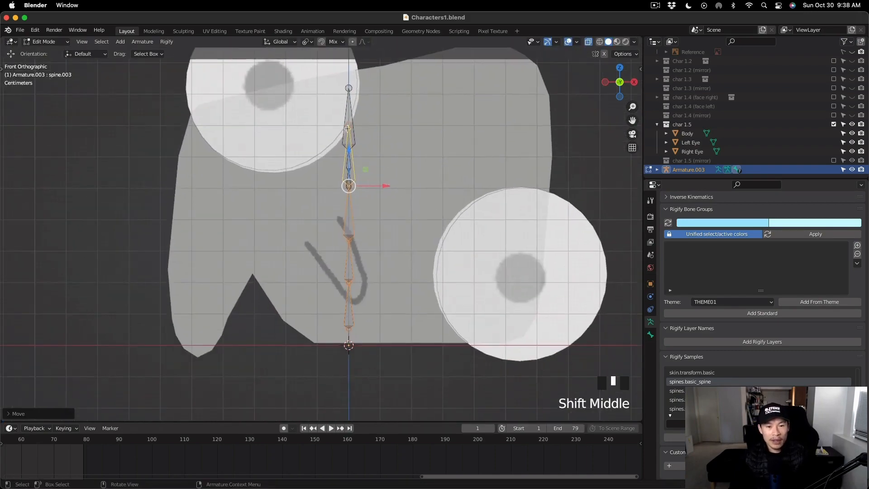
# Step: Try to raise the head and neck bones away from the spine chain, and undo the change
pyautogui.click(351, 108)
pyautogui.keyDown('shift'); pyautogui.click(354, 172); pyautogui.keyUp('shift')
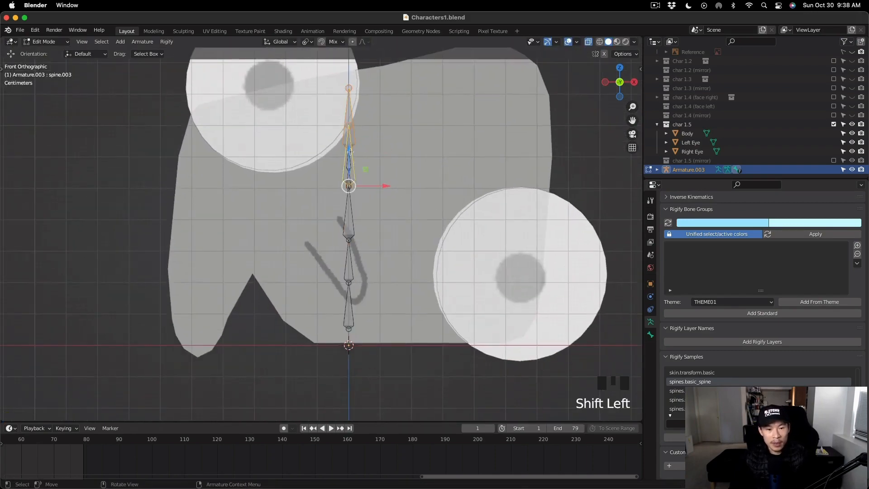
pyautogui.moveTo(350, 152); pyautogui.dragTo(350, 127)
pyautogui.press('super+z')
pyautogui.press('super+z')
pyautogui.scroll(-4, 403, 157)
pyautogui.press('super+z')
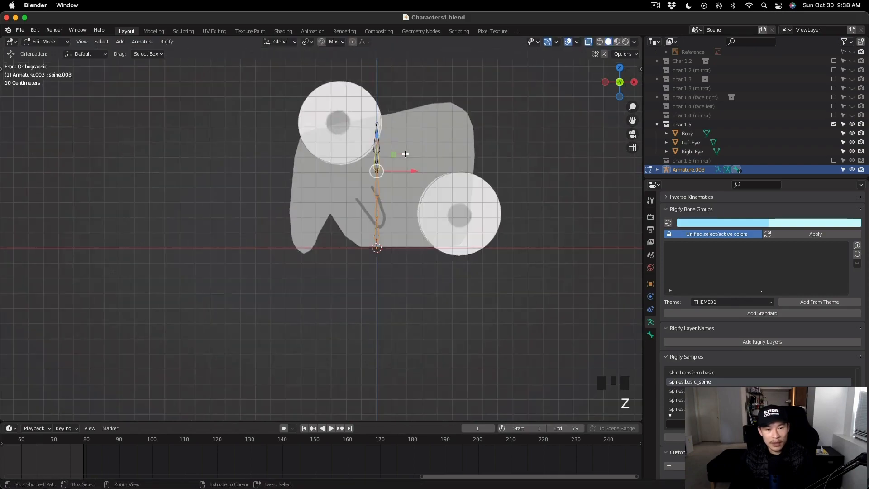
# Step: Scale down the spine chain and place it on the centre line directly beneath the head and neck bones
pyautogui.scroll(5, 378, 135)
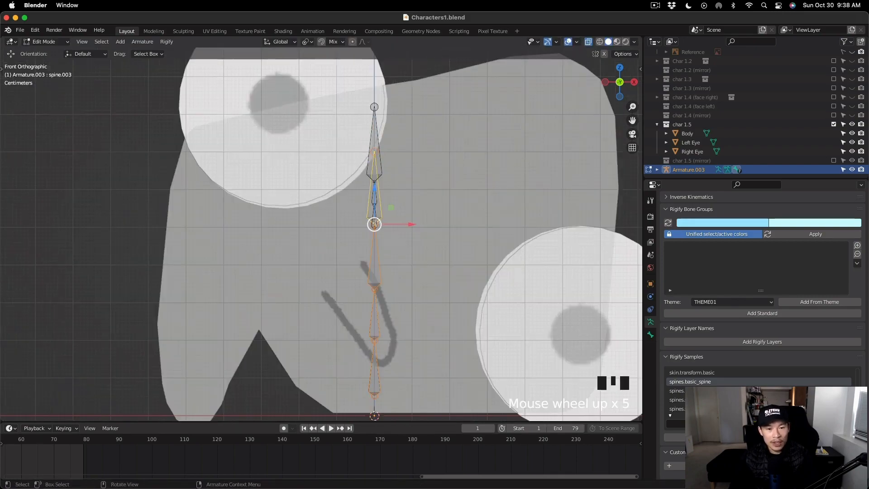
pyautogui.scroll(-5, 377, 134)
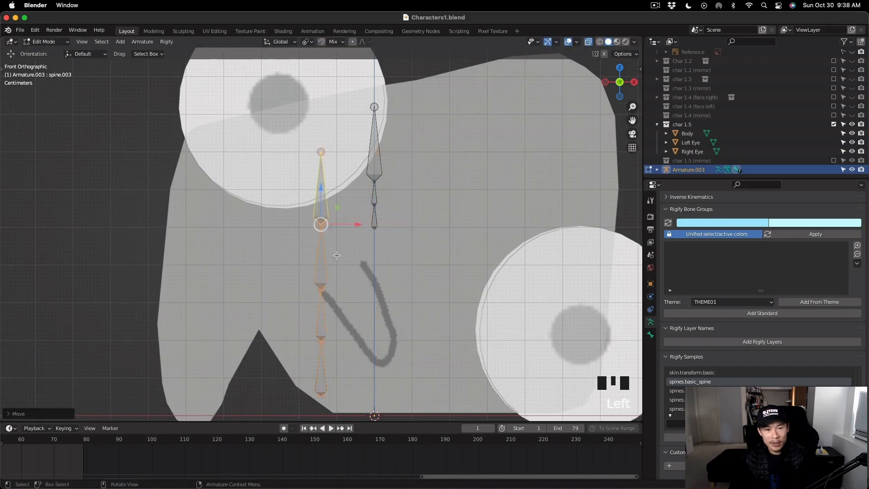
pyautogui.click(320, 321)
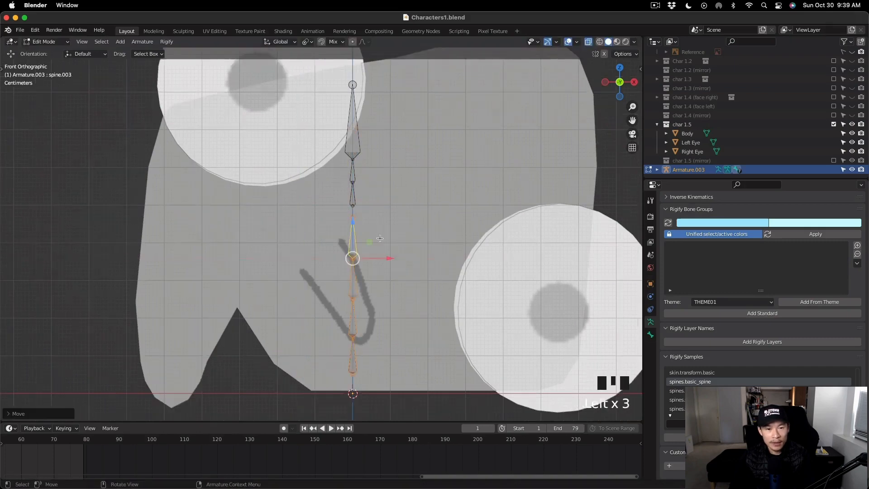
# Step: From the left side view, shift the spine chain's joints along Y into a straight vertical line
pyautogui.keyDown('alt'); pyautogui.moveTo(381, 241); pyautogui.dragTo(380, 358, button='middle'); pyautogui.keyUp('alt')
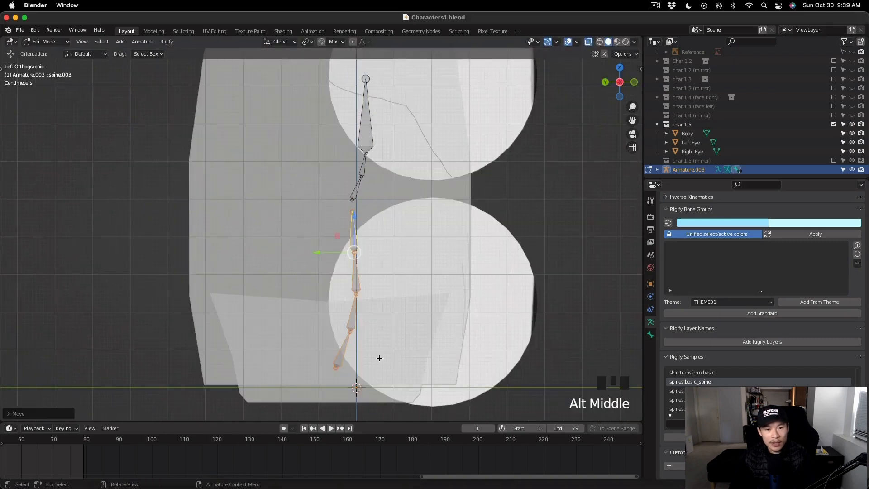
pyautogui.click(336, 368)
pyautogui.moveTo(305, 370); pyautogui.dragTo(319, 381)
pyautogui.click(357, 294)
pyautogui.moveTo(316, 333); pyautogui.dragTo(309, 334)
pyautogui.click(354, 253)
pyautogui.moveTo(320, 295); pyautogui.dragTo(316, 295)
pyautogui.click(352, 212)
pyautogui.moveTo(317, 253); pyautogui.dragTo(315, 253)
# Step: Nudge the joint between spine.001 and spine.002 along Y to fine-tune the chain's alignment
pyautogui.click(350, 296)
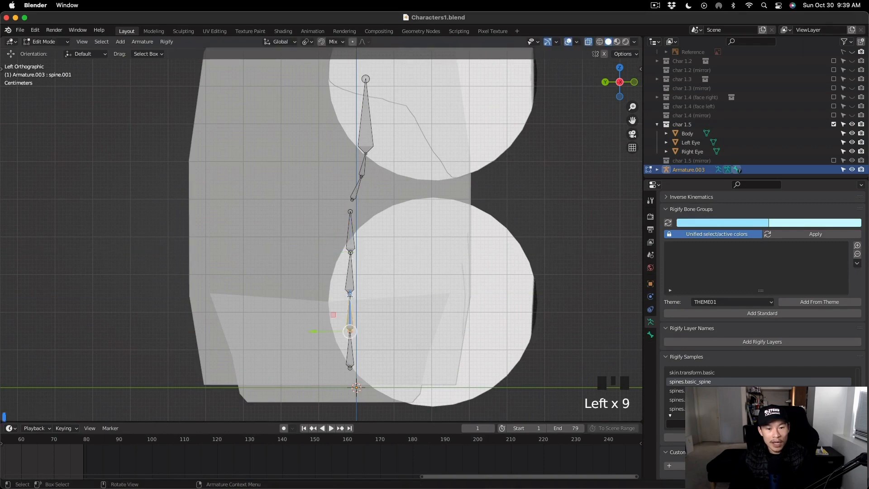
pyautogui.click(350, 297)
pyautogui.click(350, 297)
pyautogui.moveTo(320, 295); pyautogui.dragTo(320, 295)
pyautogui.press('super+z')
pyautogui.click(350, 296)
pyautogui.click(342, 301)
pyautogui.click(350, 296)
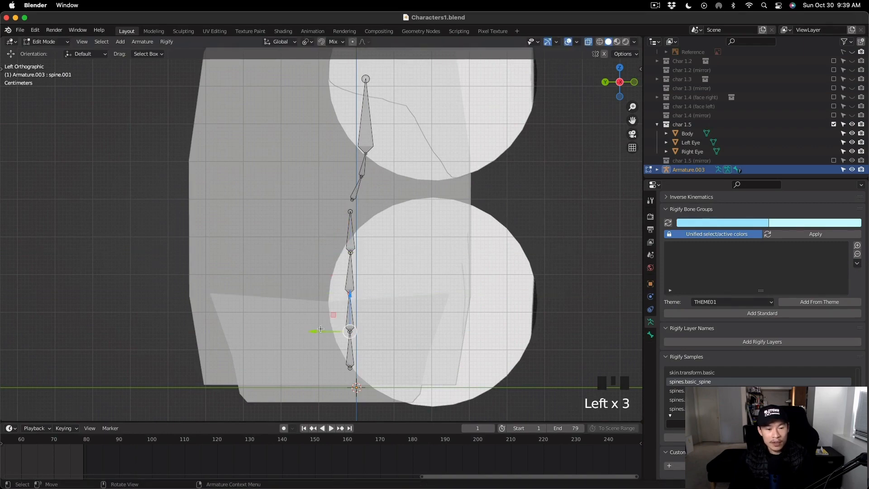
pyautogui.moveTo(321, 329); pyautogui.dragTo(322, 329)
# Step: Nudge the spine chain's base, upper joint and top end along Y to match the rest of the chain
pyautogui.click(348, 333)
pyautogui.click(348, 334)
pyautogui.click(350, 369)
pyautogui.moveTo(315, 371); pyautogui.dragTo(317, 371)
pyautogui.click(351, 252)
pyautogui.click(351, 252)
pyautogui.moveTo(321, 296); pyautogui.dragTo(322, 296)
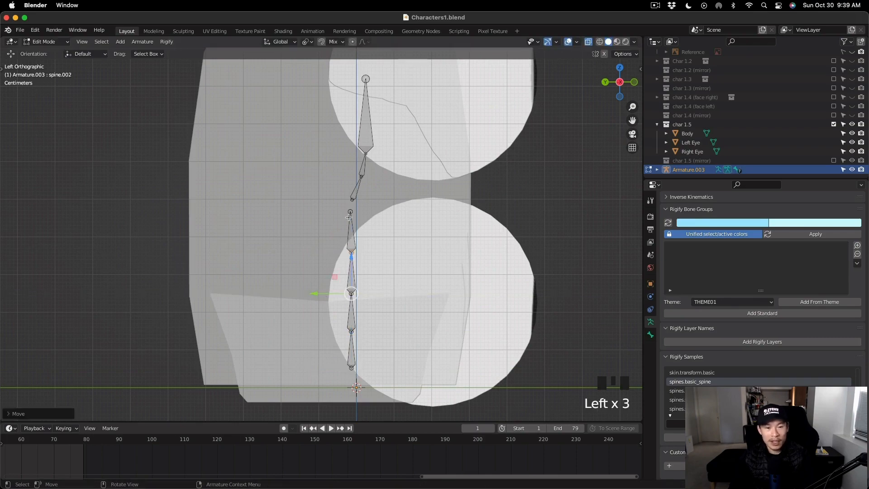
pyautogui.click(351, 212)
pyautogui.moveTo(325, 253); pyautogui.dragTo(326, 253)
# Step: Shift the head and neck joints along Y so they line up vertically above the spine chain
pyautogui.scroll(-2, 393, 191)
pyautogui.scroll(2, 376, 155)
pyautogui.click(374, 95)
pyautogui.moveTo(339, 172); pyautogui.dragTo(324, 194)
pyautogui.click(373, 175)
pyautogui.click(369, 193)
pyautogui.moveTo(323, 218)
pyautogui.mouseDown()
pyautogui.moveTo(312, 219)
pyautogui.moveTo(329, 220)
pyautogui.mouseUp()
pyautogui.click(360, 216)
# Step: Select all the head and spine bones and move them along Y, farther back inside the body
pyautogui.scroll(-1, 377, 171)
pyautogui.moveTo(321, 96); pyautogui.dragTo(388, 367)
pyautogui.moveTo(323, 211); pyautogui.dragTo(297, 212)
pyautogui.click(335, 209)
# Step: Place the 3D cursor at the tip of spine.003 and snap the base of the neck bone to it
pyautogui.scroll(3, 326, 215)
pyautogui.click(343, 278)
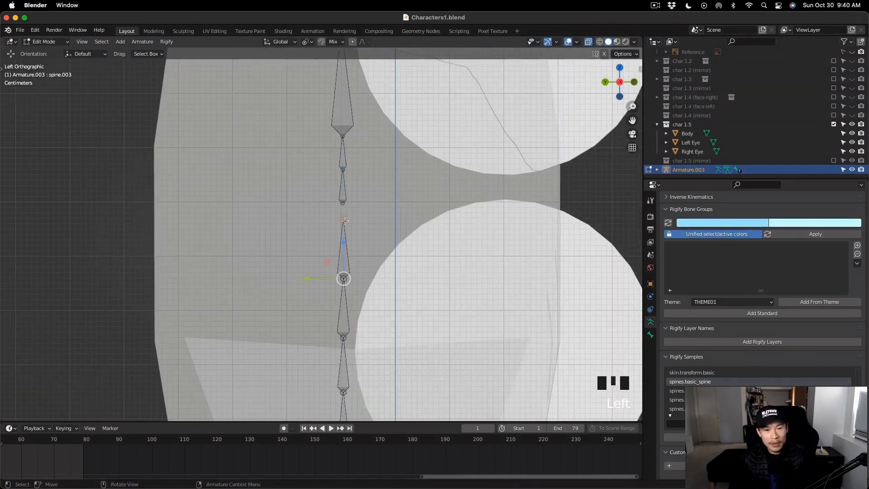
pyautogui.click(343, 219)
pyautogui.hotkey('shift', 's')
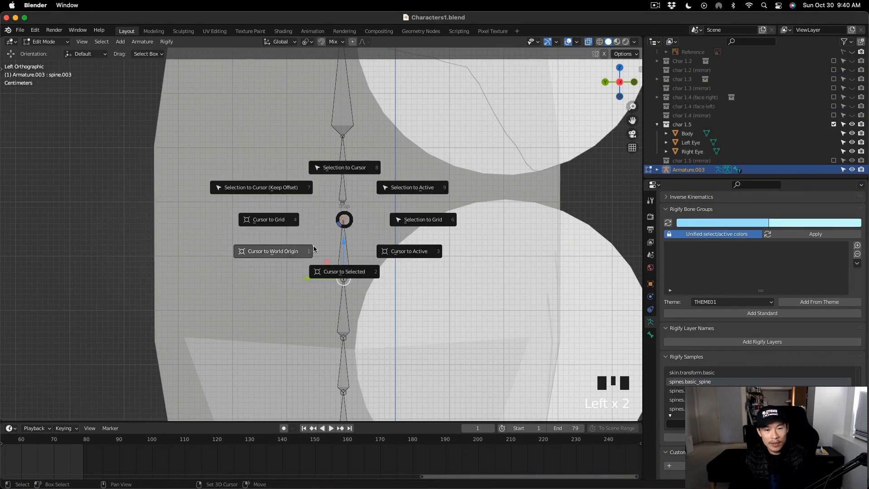
pyautogui.click(357, 274)
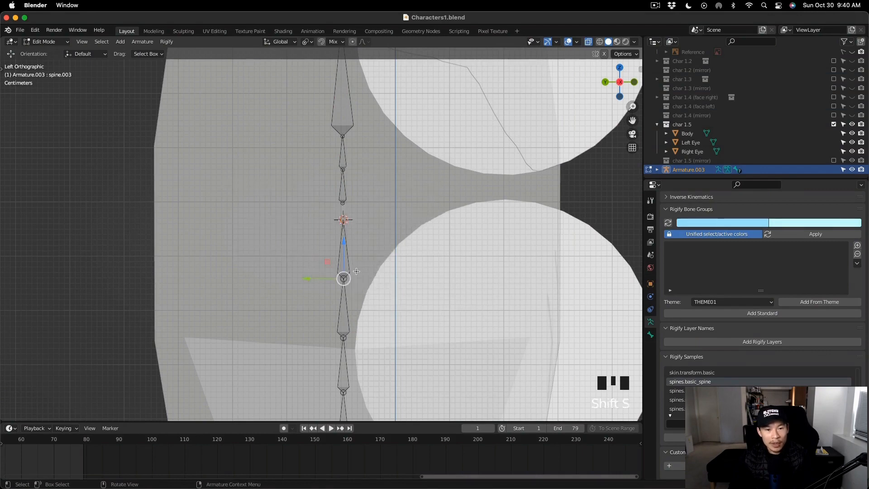
pyautogui.click(344, 202)
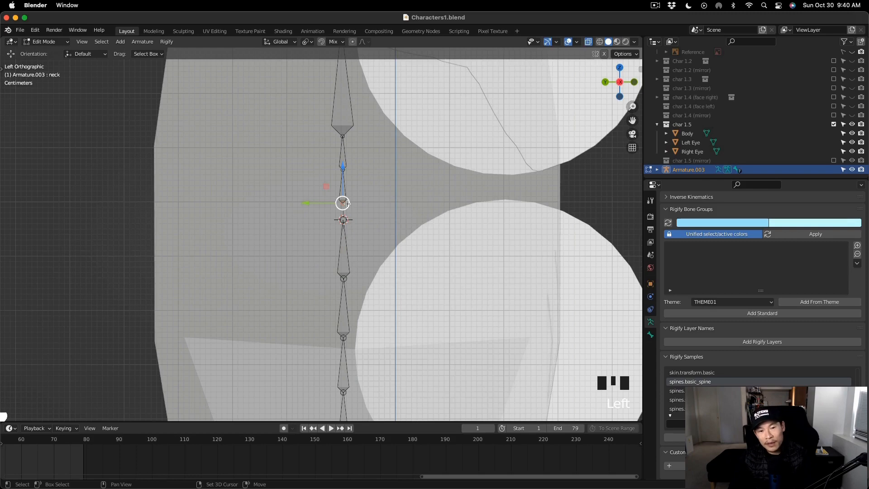
pyautogui.hotkey('shift', 's')
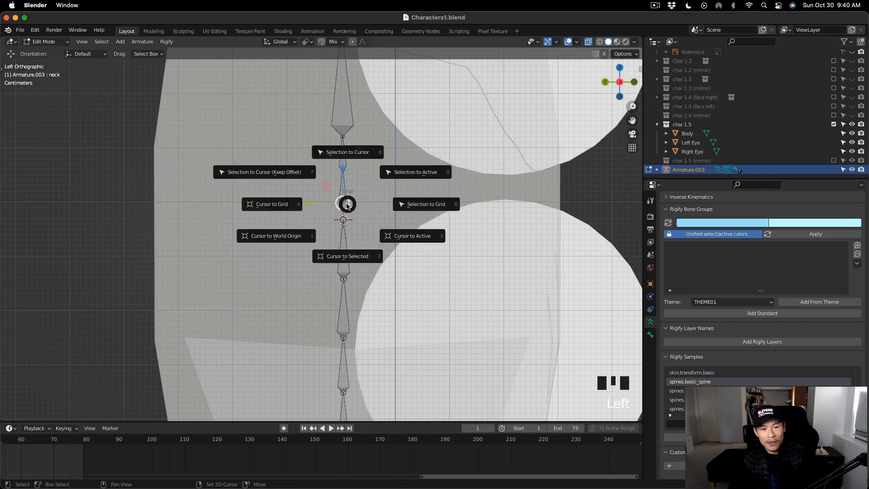
pyautogui.click(345, 153)
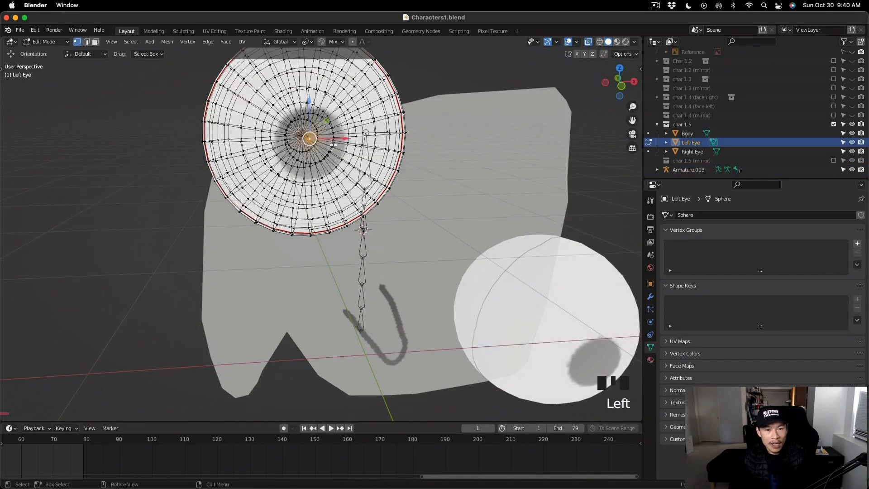
# Step: Snap the 3D cursor to the selected vertex at the front centre of Left Eye's mesh
pyautogui.press('Tab')
pyautogui.press('Tab')
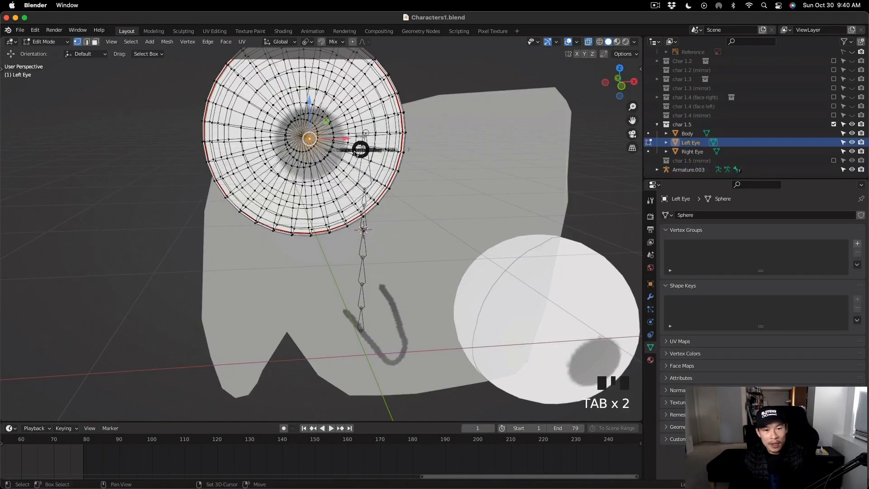
pyautogui.hotkey('shift', 's')
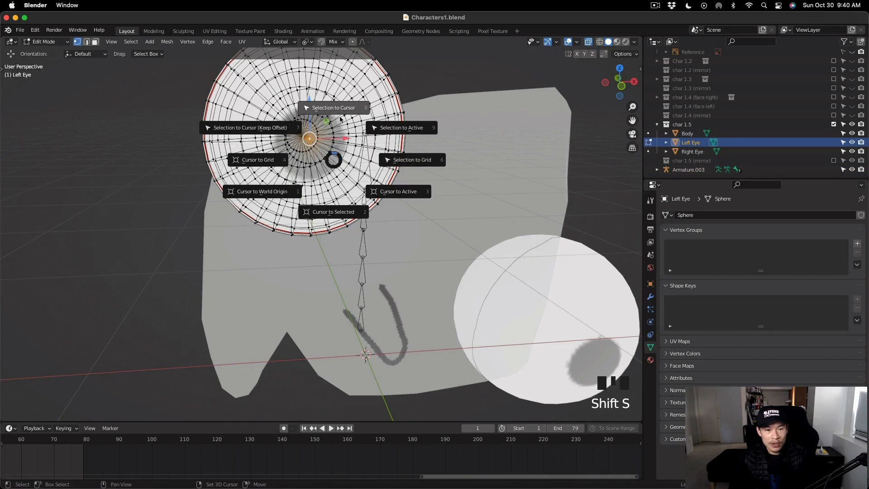
pyautogui.click(337, 212)
# Step: Add a bone to the armature at the 3D cursor and rotate it -90 degrees in the right side view
pyautogui.press('Tab')
pyautogui.moveTo(337, 212); pyautogui.dragTo(443, 224, button='middle')
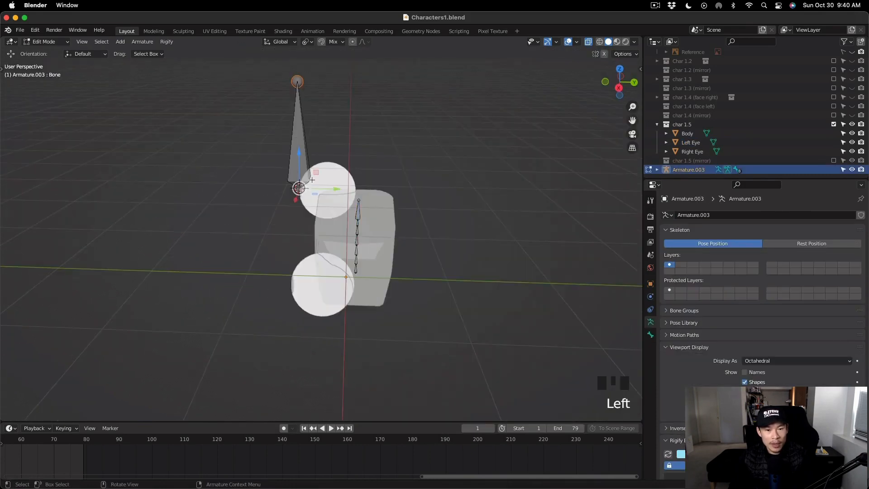
pyautogui.press('KP_3')
pyautogui.scroll(3, 317, 166)
pyautogui.moveTo(311, 189); pyautogui.dragTo(297, 191)
pyautogui.moveTo(296, 188); pyautogui.dragTo(199, 275)
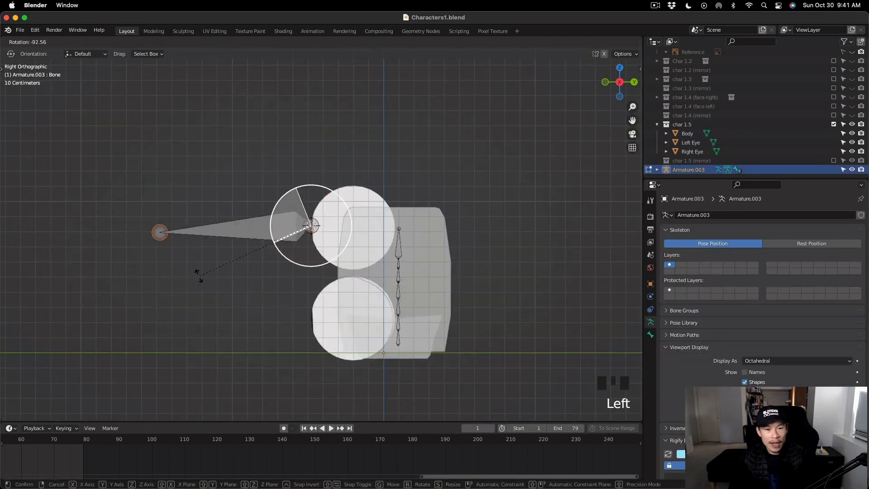
pyautogui.write('90')
pyautogui.press('BackSpace')
pyautogui.press('BackSpace')
pyautogui.write('-90')
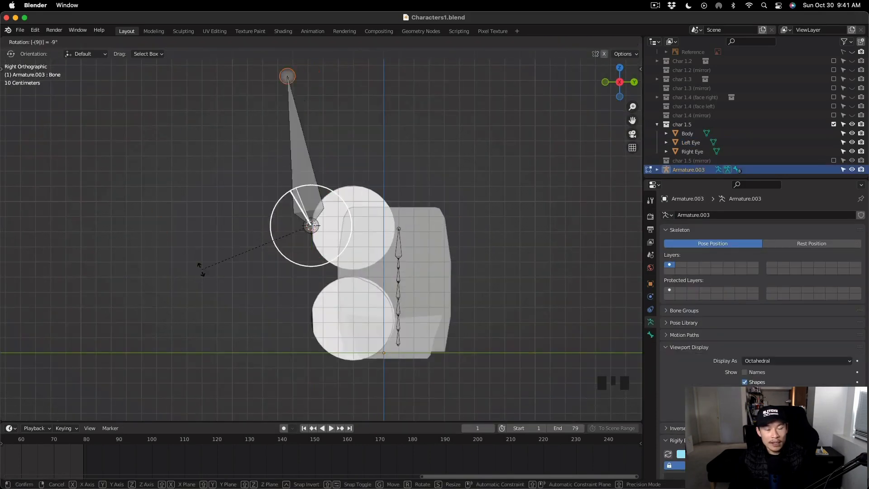
pyautogui.press('Return')
# Step: Snap the left eye bone's tip to the 3D cursor and move its base back along Y inside the eye
pyautogui.click(244, 226)
pyautogui.press('super+z')
pyautogui.click(161, 228)
pyautogui.hotkey('shift', 's')
pyautogui.click(170, 180)
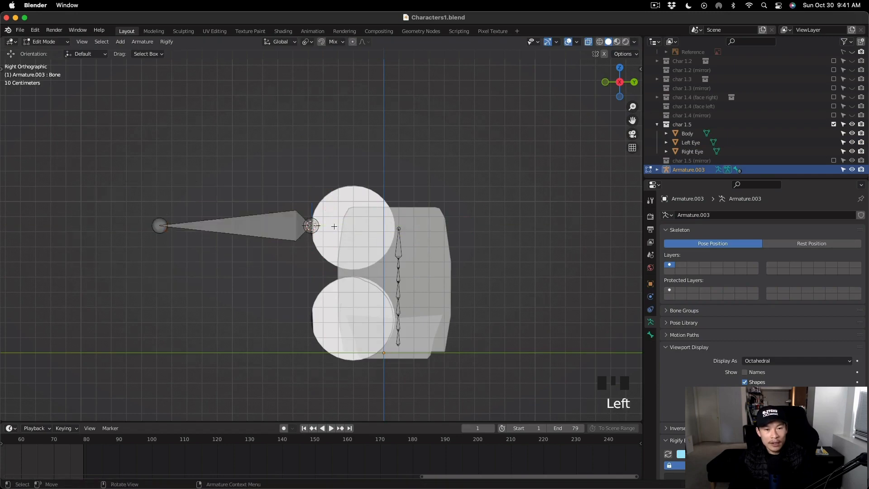
pyautogui.moveTo(334, 225); pyautogui.dragTo(397, 236)
pyautogui.keyDown('alt'); pyautogui.moveTo(397, 236); pyautogui.dragTo(345, 253, button='middle'); pyautogui.keyUp('alt')
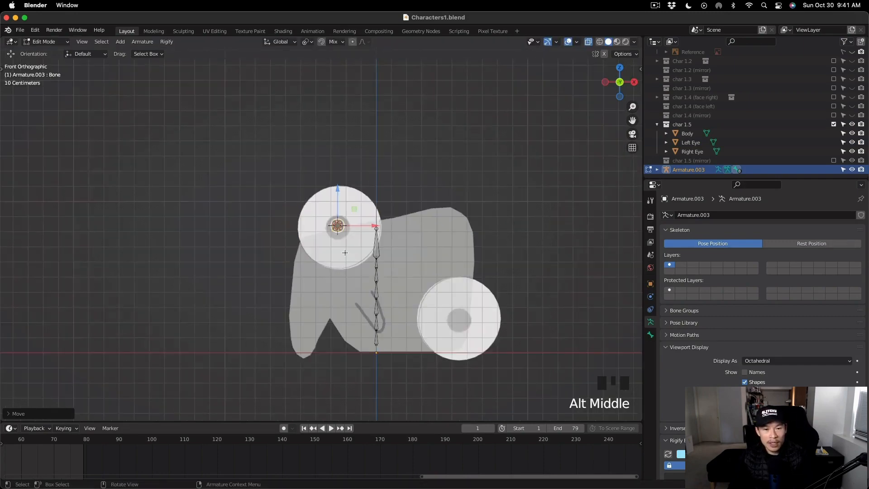
# Step: Duplicate the left eye bone and position the copy in the right eye, centred on its pupil
pyautogui.keyDown('alt'); pyautogui.moveTo(449, 305); pyautogui.dragTo(348, 276, button='middle'); pyautogui.keyUp('alt')
pyautogui.hotkey('shift', 'd')
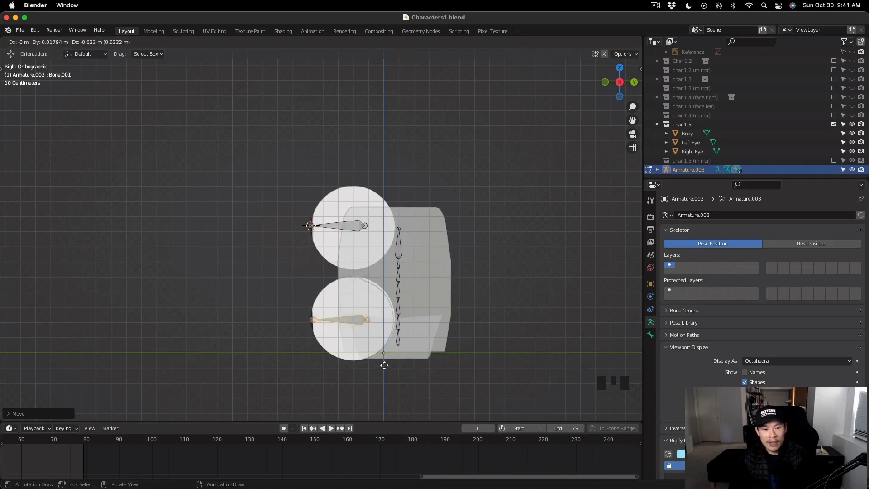
pyautogui.click(384, 368)
pyautogui.moveTo(384, 367); pyautogui.dragTo(473, 324, button='middle')
pyautogui.moveTo(271, 309); pyautogui.dragTo(460, 305)
pyautogui.keyDown('alt'); pyautogui.moveTo(460, 304); pyautogui.dragTo(415, 249, button='middle'); pyautogui.keyUp('alt')
pyautogui.scroll(2, 414, 246)
pyautogui.moveTo(402, 272); pyautogui.dragTo(430, 271)
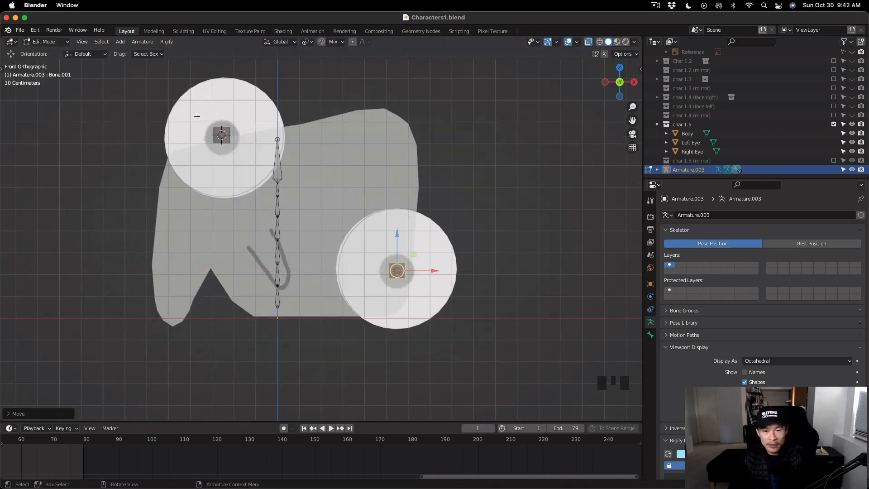
# Step: In Pose Mode, set the left eye bone's Rigify type to basic.super_copy and turn off its Deform rig option
pyautogui.click(221, 135)
pyautogui.scroll(-5, 695, 360)
pyautogui.click(651, 334)
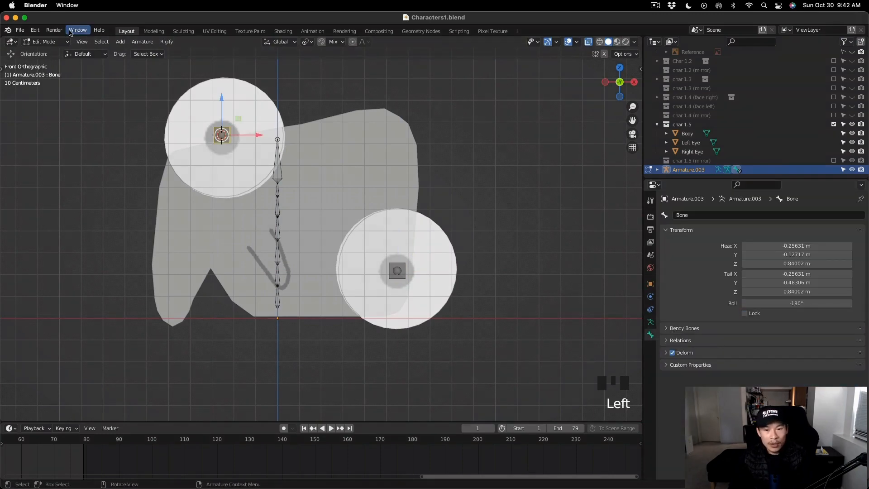
pyautogui.click(45, 41)
pyautogui.click(45, 72)
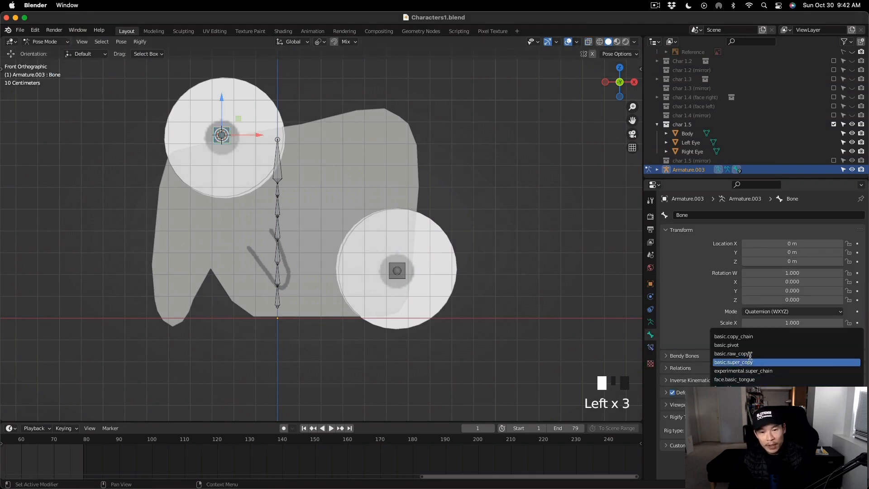
pyautogui.click(729, 357)
pyautogui.scroll(-2, 675, 426)
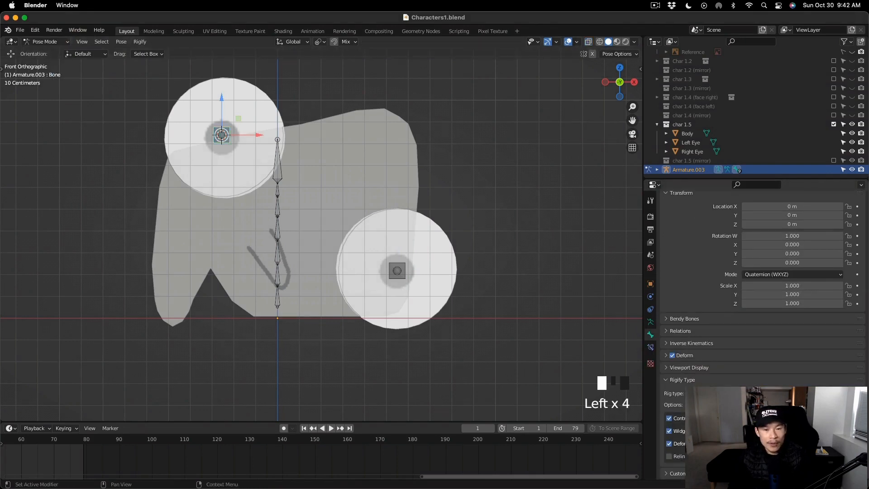
pyautogui.click(669, 444)
# Step: Set the right eye bone's Rigify type to basic.super_copy and turn off its Deform rig option
pyautogui.doubleClick(397, 271)
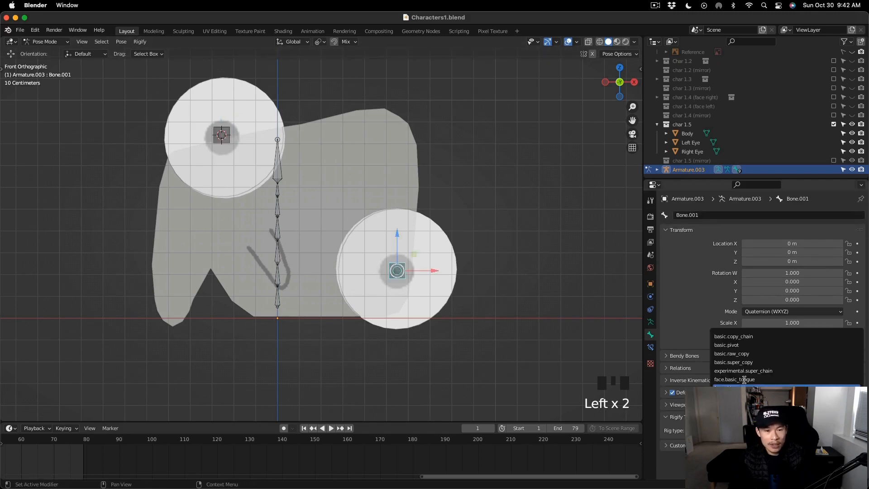
pyautogui.click(757, 362)
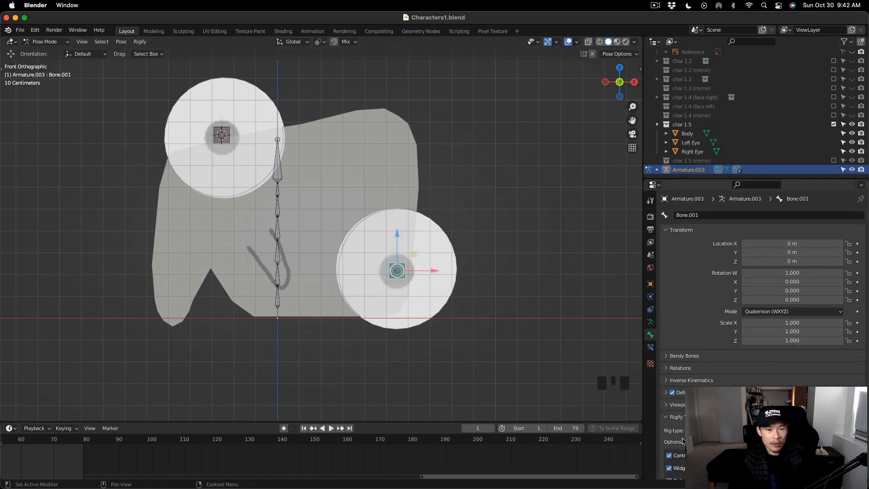
pyautogui.scroll(-2, 674, 441)
pyautogui.click(669, 443)
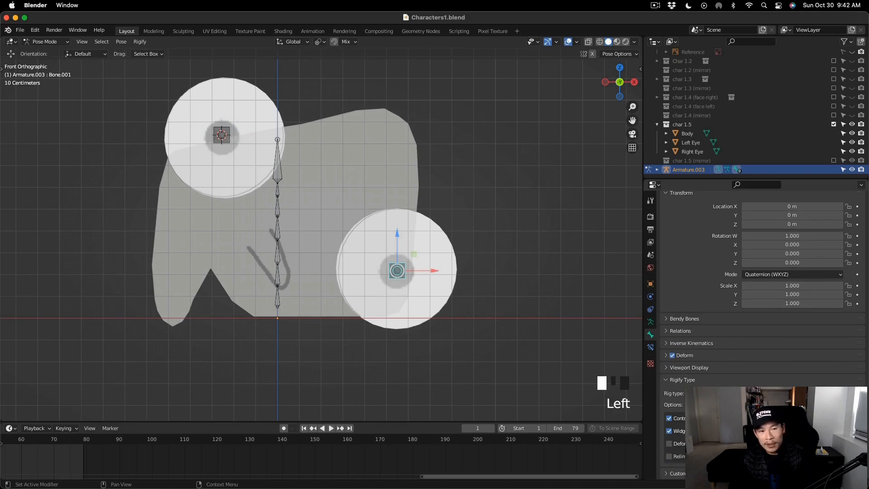
# Step: Return the armature to Edit Mode, select all bones and turn on the display of bone names
pyautogui.click(650, 322)
pyautogui.press('Tab')
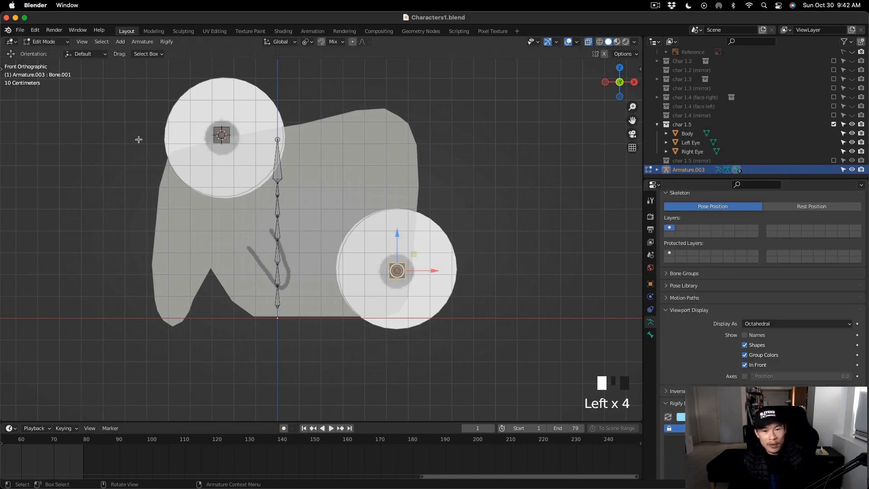
pyautogui.press('a')
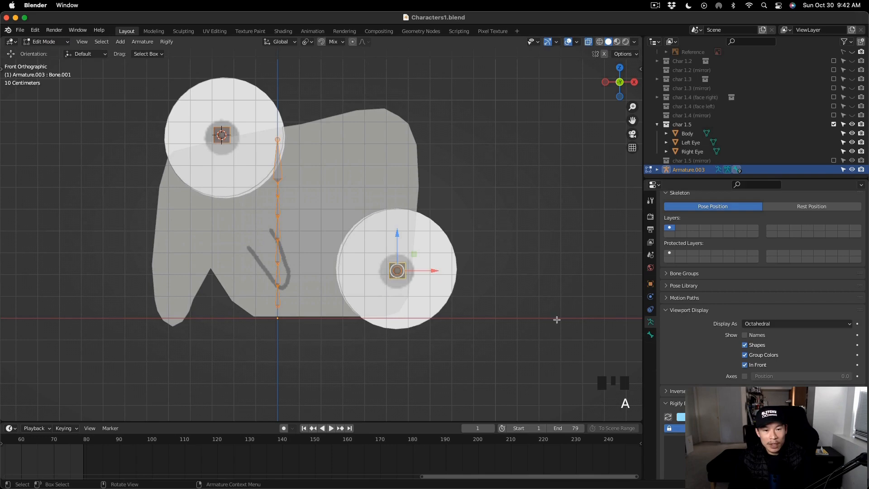
pyautogui.click(750, 335)
pyautogui.scroll(2, 243, 212)
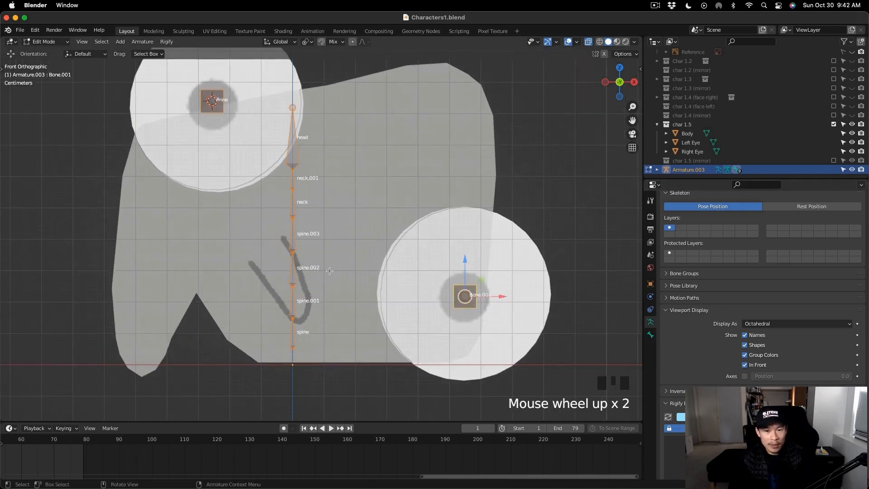
# Step: Rename the right eye bone to eye.R
pyautogui.click(466, 299)
pyautogui.doubleClick(466, 299)
pyautogui.press('BackSpace')
pyautogui.press('BackSpace')
pyautogui.press('BackSpace')
pyautogui.press('BackSpace')
pyautogui.press('BackSpace')
pyautogui.press('BackSpace')
pyautogui.press('BackSpace')
pyautogui.press('BackSpace')
pyautogui.press('BackSpace')
pyautogui.press('BackSpace')
pyautogui.press('BackSpace')
pyautogui.press('BackSpace')
pyautogui.press('BackSpace')
pyautogui.write('eye.R')
pyautogui.press('Return')
# Step: Rename the left eye bone to eye.L
pyautogui.click(224, 111)
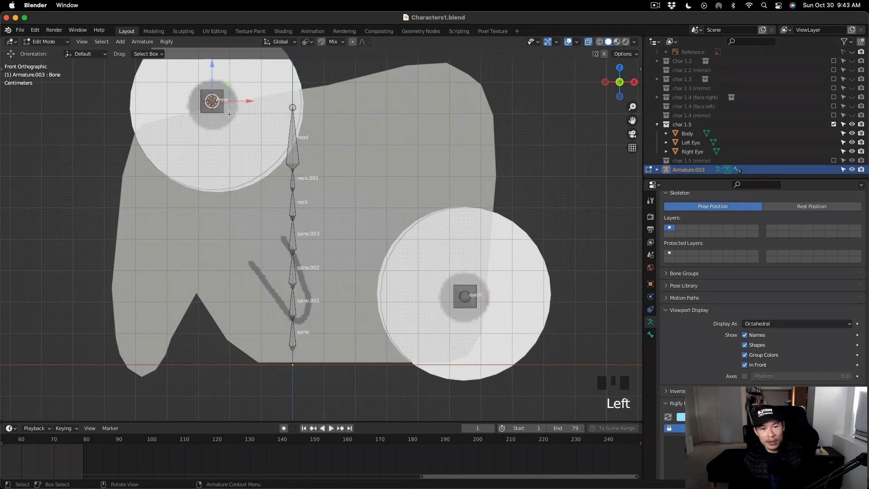
pyautogui.press('F2')
pyautogui.press('Return')
# Step: Keep the head and neck bones on bone layer 1 and move the four spine bones to layer 3
pyautogui.scroll(-2, 440, 279)
pyautogui.keyDown('shift'); pyautogui.click(338, 232); pyautogui.keyUp('shift')
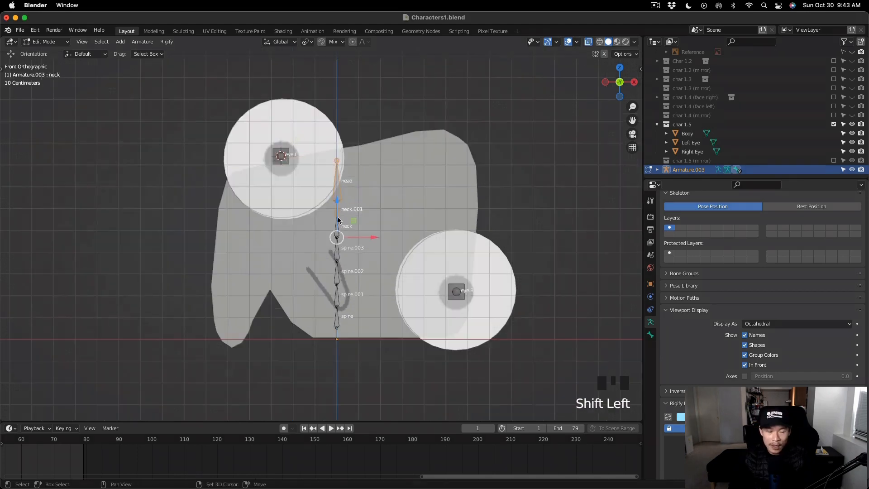
pyautogui.keyDown('shift'); pyautogui.click(343, 227); pyautogui.keyUp('shift')
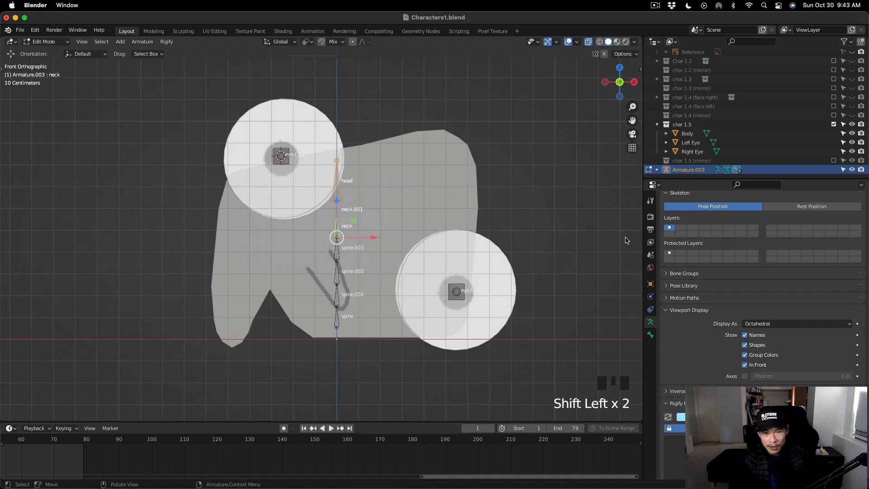
pyautogui.press('m')
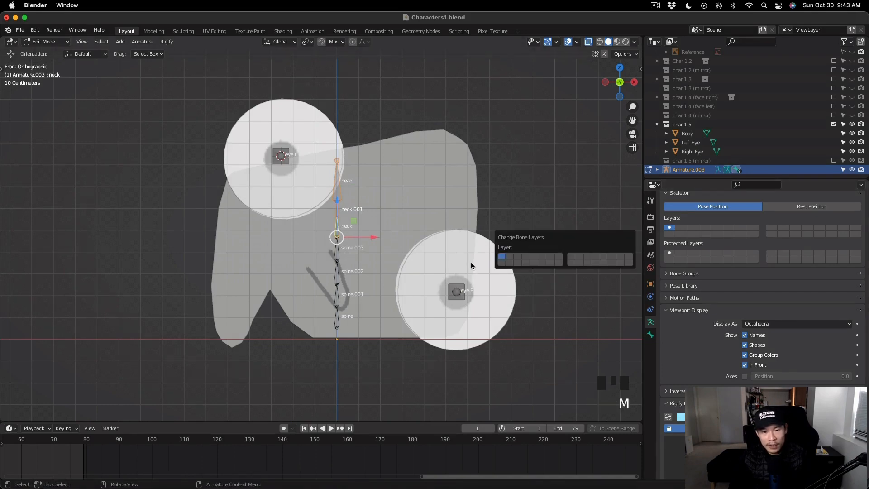
pyautogui.keyDown('shift'); pyautogui.click(337, 261); pyautogui.keyUp('shift')
pyautogui.keyDown('shift'); pyautogui.click(337, 295); pyautogui.keyUp('shift')
pyautogui.keyDown('shift'); pyautogui.click(337, 317); pyautogui.keyUp('shift')
pyautogui.press('m')
pyautogui.click(377, 308)
# Step: Add the standard Rigify bone groups and name layers 1 to 6 Head, Head Tweak, Spine, Spine FK, Spine Tweak and Eye
pyautogui.scroll(-3, 721, 337)
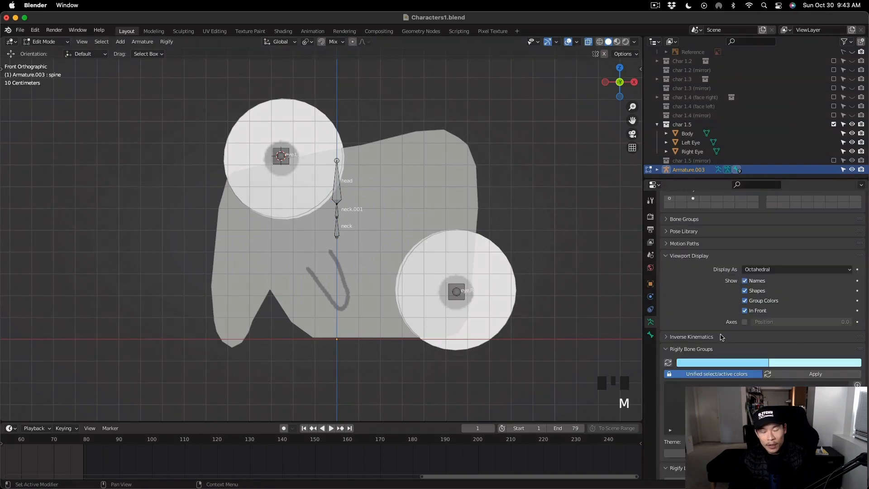
pyautogui.scroll(-1, 749, 372)
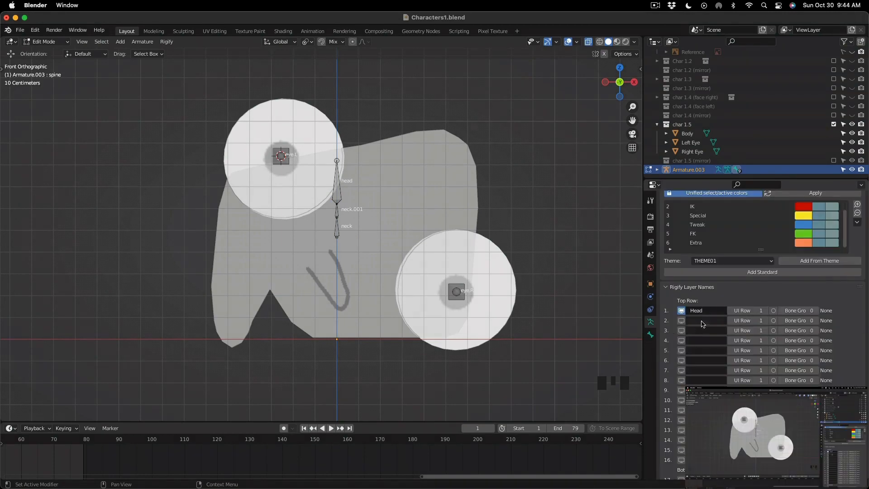
pyautogui.click(705, 322)
pyautogui.write('Head Tweak')
pyautogui.click(713, 330)
pyautogui.write('Spine')
pyautogui.click(704, 341)
pyautogui.write('Spine FK')
pyautogui.click(701, 354)
pyautogui.write('Spine Tweak')
pyautogui.write('Eye')
# Step: Set the UI row to 2 for the Spine, Spine FK and Spine Tweak layers and to 3 for Eye
pyautogui.click(766, 331)
pyautogui.click(766, 330)
pyautogui.click(766, 330)
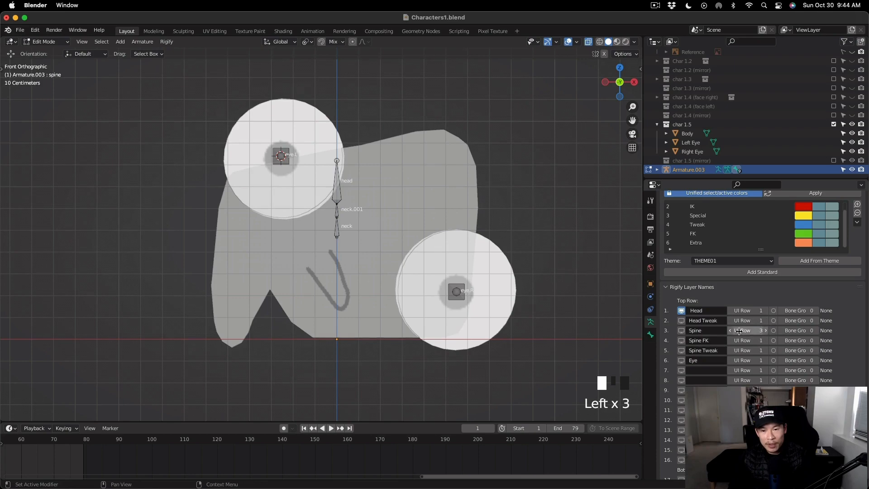
pyautogui.click(731, 331)
pyautogui.click(766, 341)
pyautogui.click(766, 340)
pyautogui.click(766, 340)
pyautogui.click(766, 341)
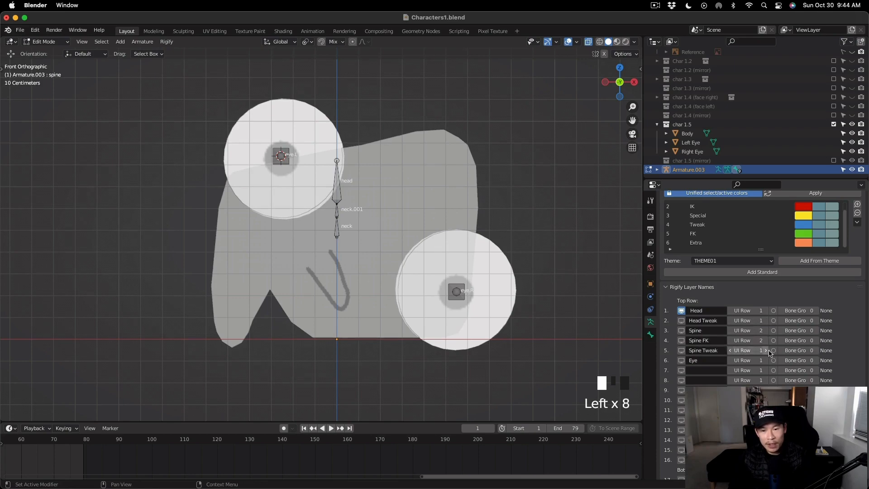
pyautogui.click(766, 350)
pyautogui.click(766, 360)
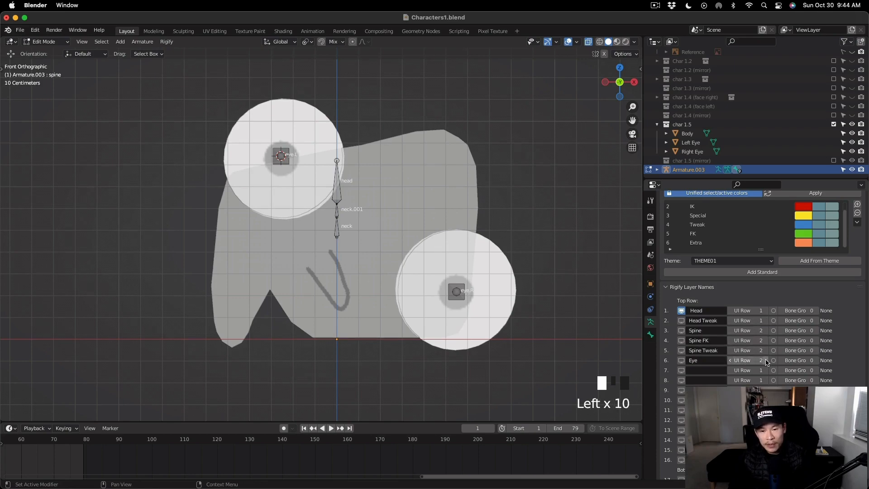
pyautogui.click(766, 360)
pyautogui.click(766, 360)
pyautogui.click(732, 361)
# Step: Set the bone group to 5 (FK) for the Head layer and 4 (Tweak) for Head Tweak
pyautogui.click(811, 312)
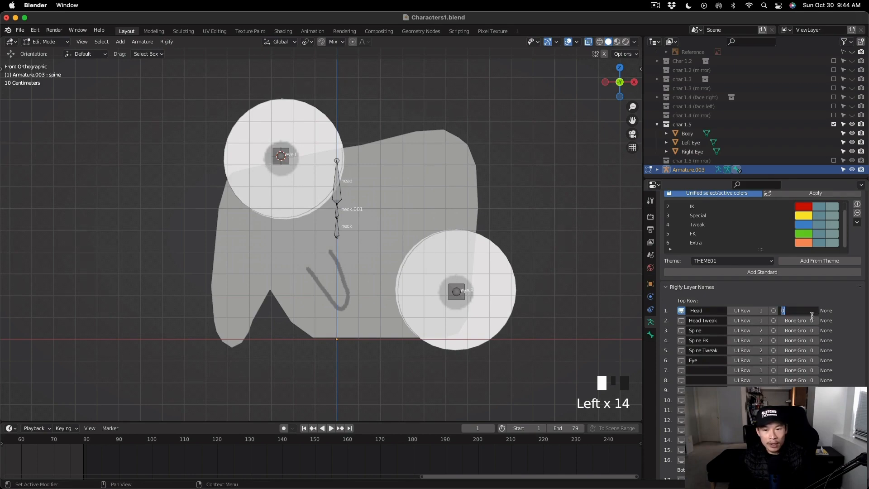
pyautogui.write('5')
pyautogui.press('Return')
pyautogui.click(810, 320)
pyautogui.write('4')
pyautogui.press('Return')
# Step: Set the bone group to 3 for the Spine layer, 5 for Spine FK, 4 for Spine Tweak and 5 for Eye
pyautogui.click(810, 331)
pyautogui.write('3')
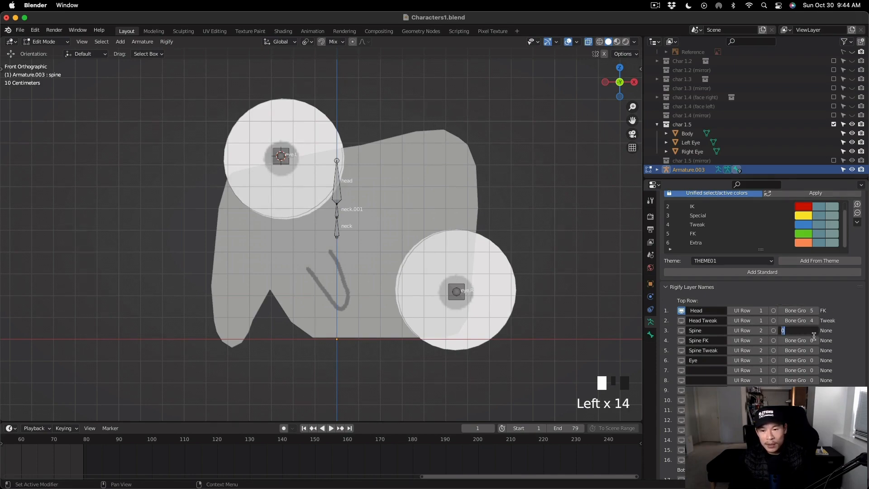
pyautogui.press('Return')
pyautogui.click(811, 340)
pyautogui.write('5')
pyautogui.press('Return')
pyautogui.click(810, 351)
pyautogui.write('4')
pyautogui.press('Return')
pyautogui.click(815, 361)
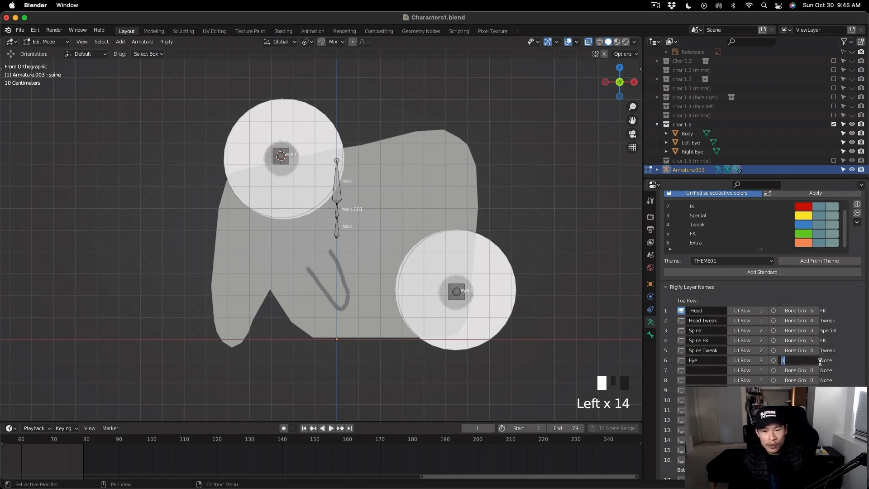
pyautogui.write('5')
pyautogui.press('Return')
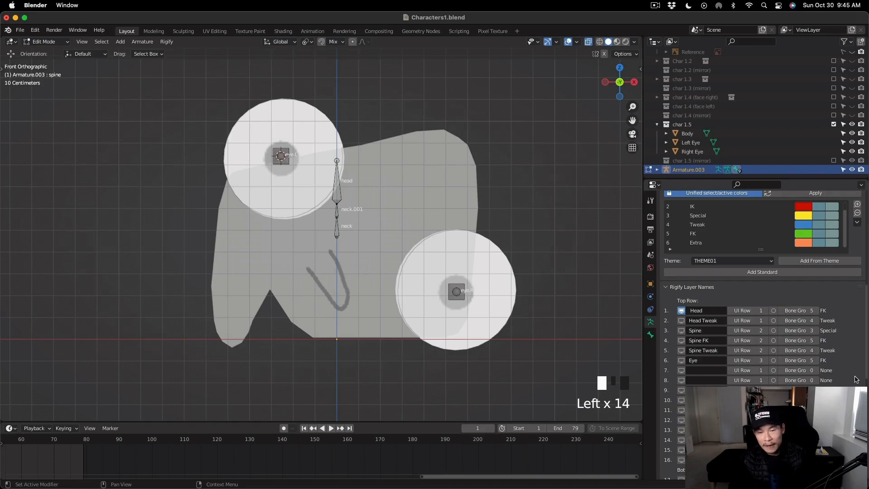
# Step: Make the Spine and Eye layers visible and move the eye.L and eye.R bones to bone layer 6
pyautogui.click(682, 330)
pyautogui.click(681, 361)
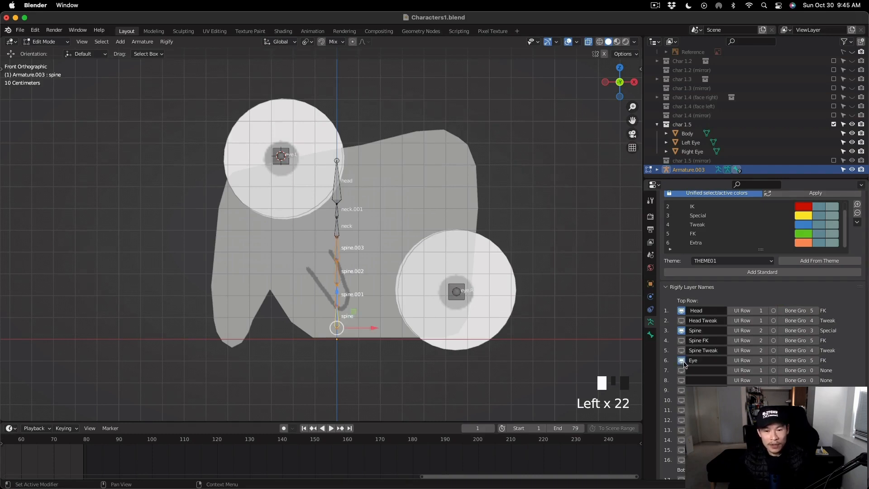
pyautogui.doubleClick(288, 160)
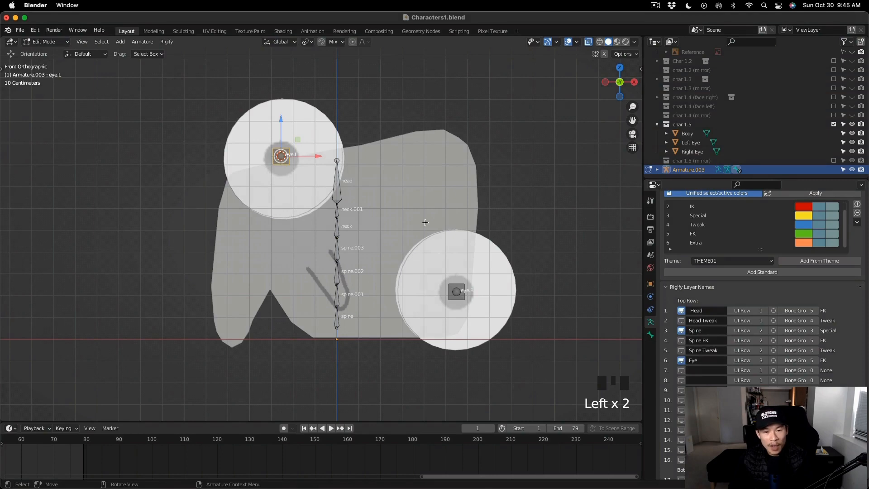
pyautogui.keyDown('shift'); pyautogui.click(459, 289); pyautogui.keyUp('shift')
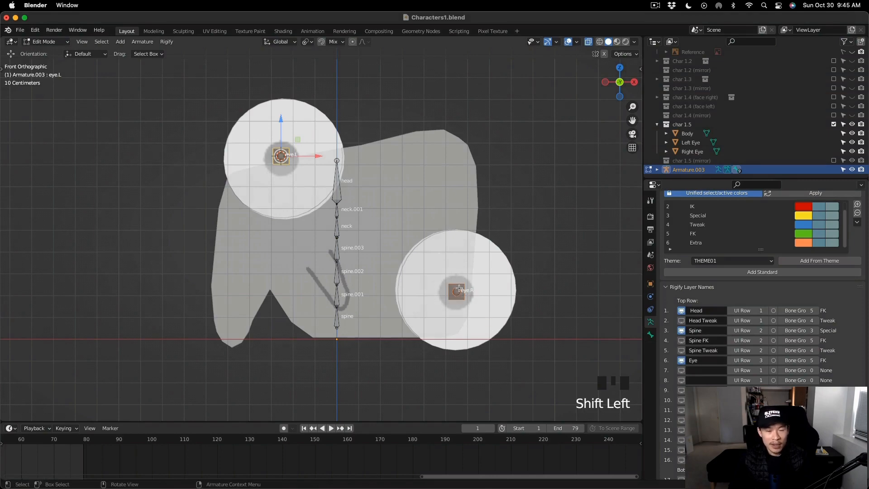
pyautogui.press('m')
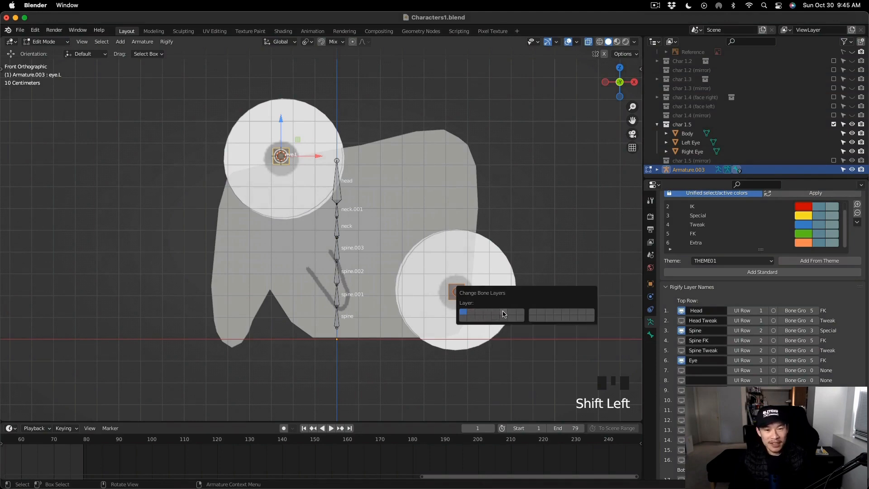
pyautogui.click(550, 231)
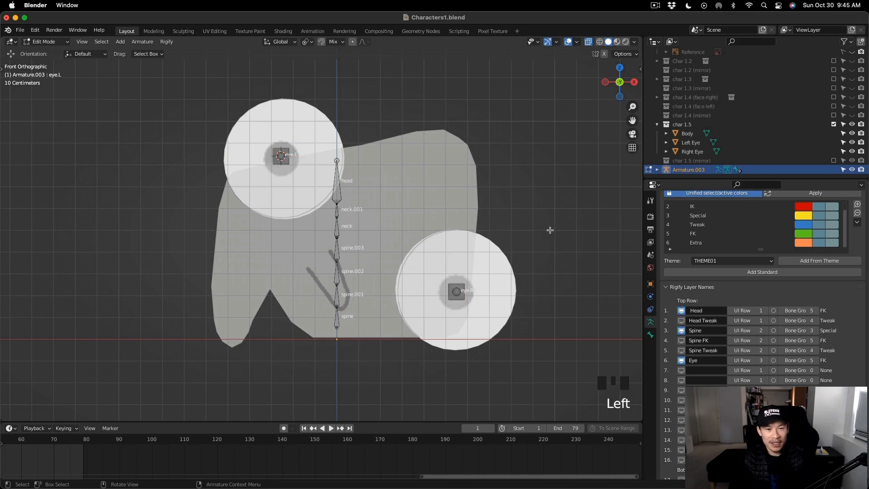
# Step: In Pose Mode, set the neck bone's tweak layer assignment to the second layer and enable its Connect option
pyautogui.click(45, 41)
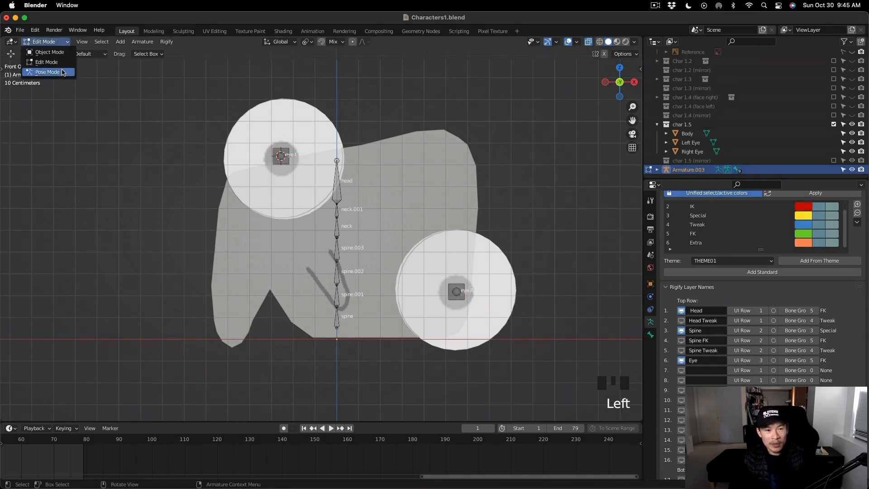
pyautogui.click(45, 73)
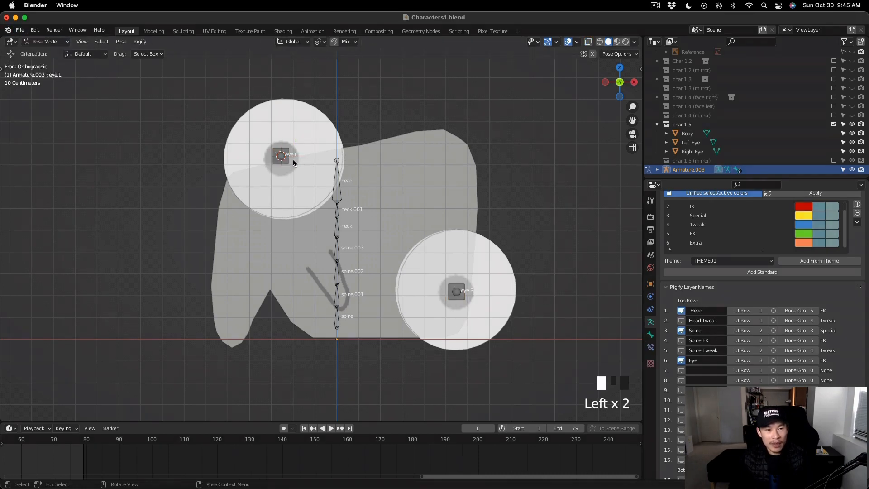
pyautogui.click(338, 227)
pyautogui.click(651, 334)
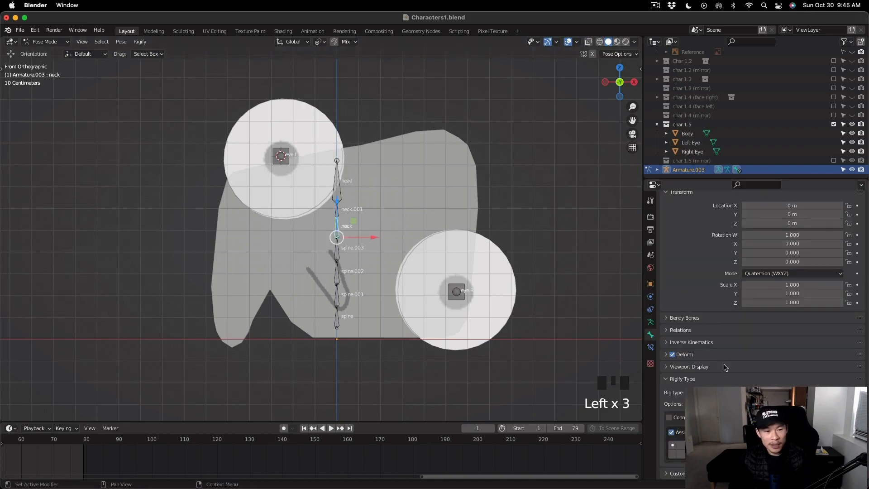
pyautogui.click(684, 447)
pyautogui.scroll(-3, 306, 229)
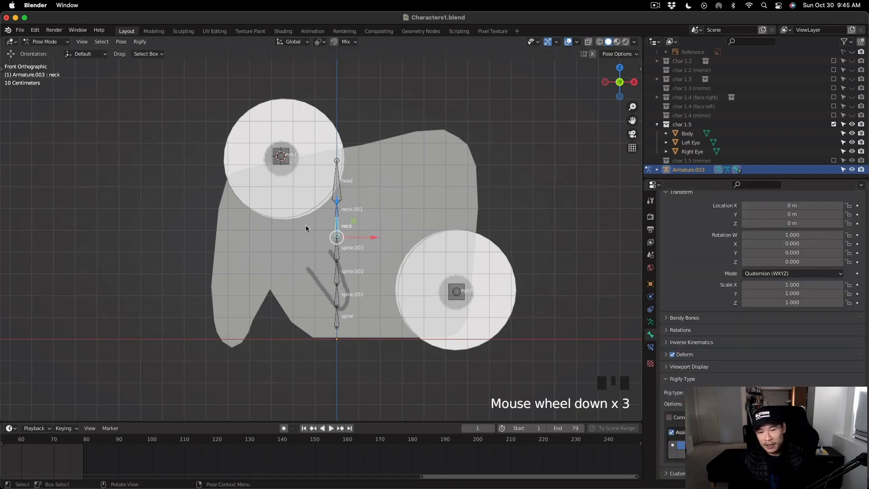
pyautogui.click(673, 419)
# Step: Reassign the FK control layers of the base spine bone's spines.basic_spine rig, clearing the second layer
pyautogui.click(338, 252)
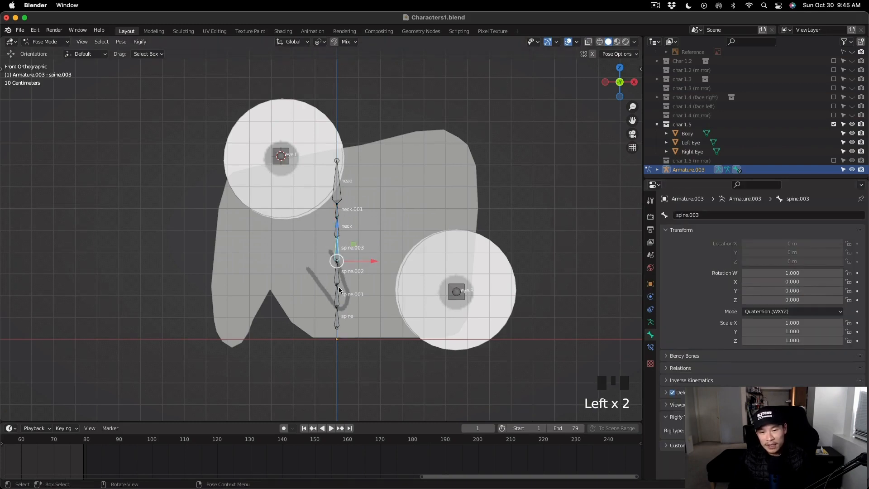
pyautogui.click(336, 275)
pyautogui.click(336, 295)
pyautogui.click(337, 319)
pyautogui.scroll(-5, 747, 430)
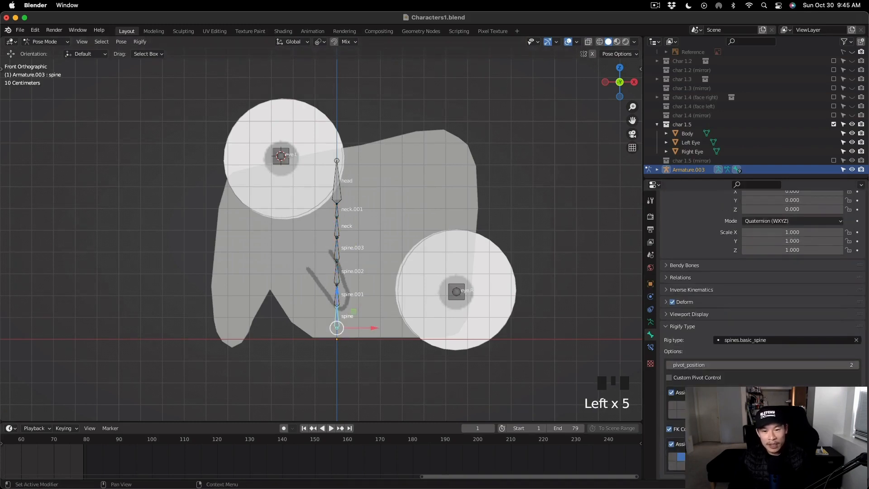
pyautogui.click(706, 456)
pyautogui.click(681, 457)
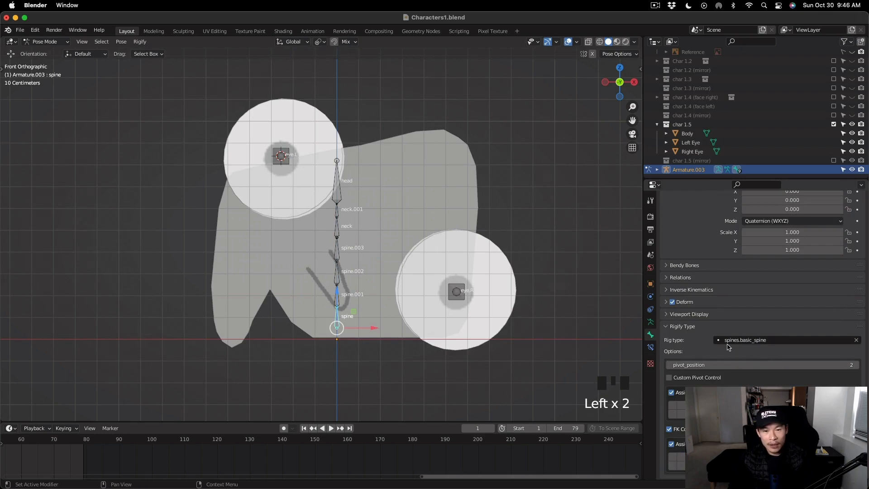
# Step: Try to generate the Rigify rig from Armature.003 in Object Mode
pyautogui.click(61, 42)
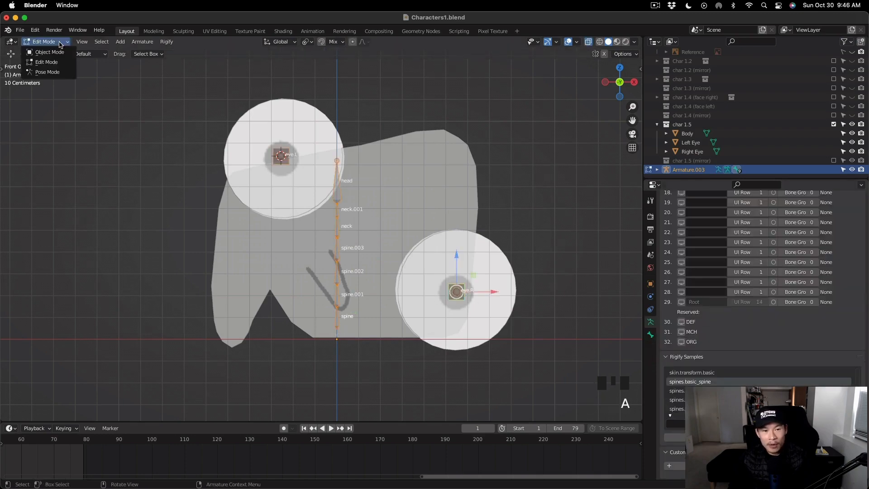
pyautogui.click(59, 52)
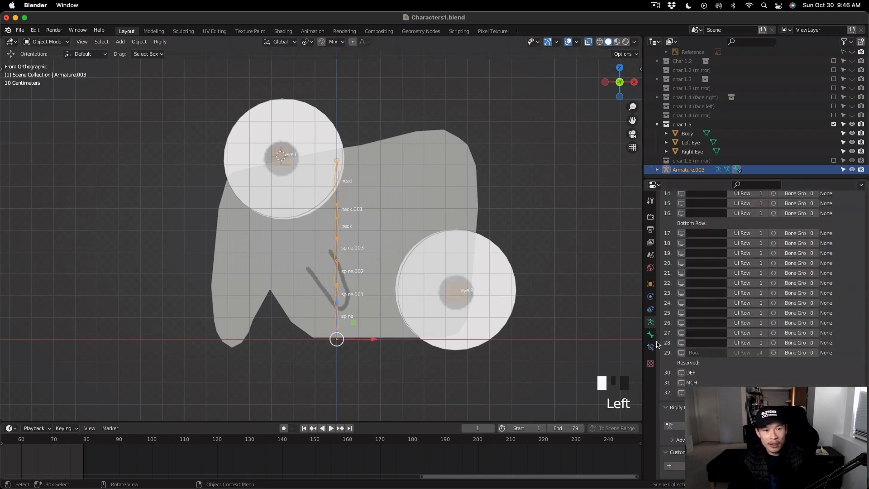
pyautogui.click(763, 426)
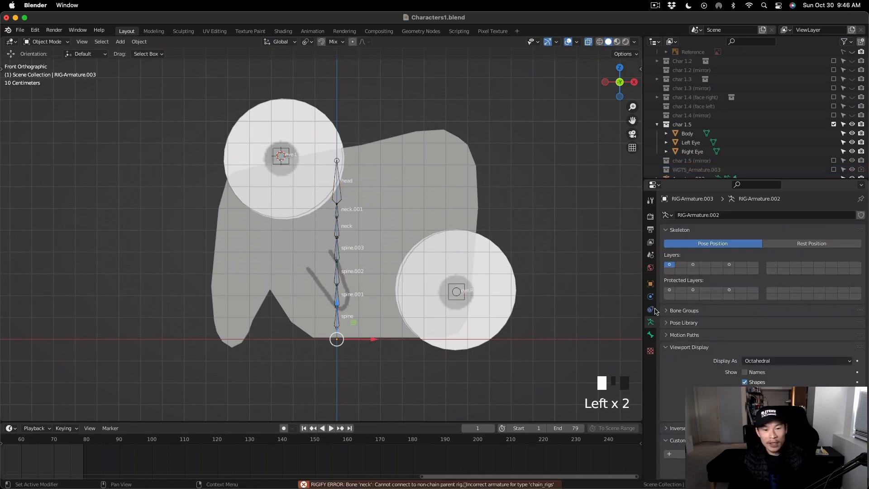
# Step: Reselect Armature.003, return to Pose Mode and turn off the neck bone's Connect option in its Rigify type settings
pyautogui.click(338, 233)
pyautogui.click(338, 234)
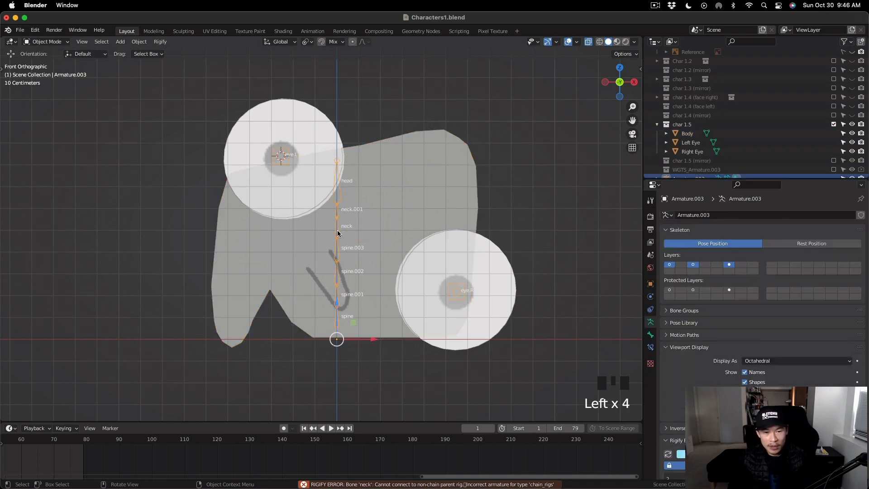
pyautogui.click(45, 42)
pyautogui.click(46, 62)
pyautogui.scroll(-3, 664, 362)
pyautogui.click(650, 335)
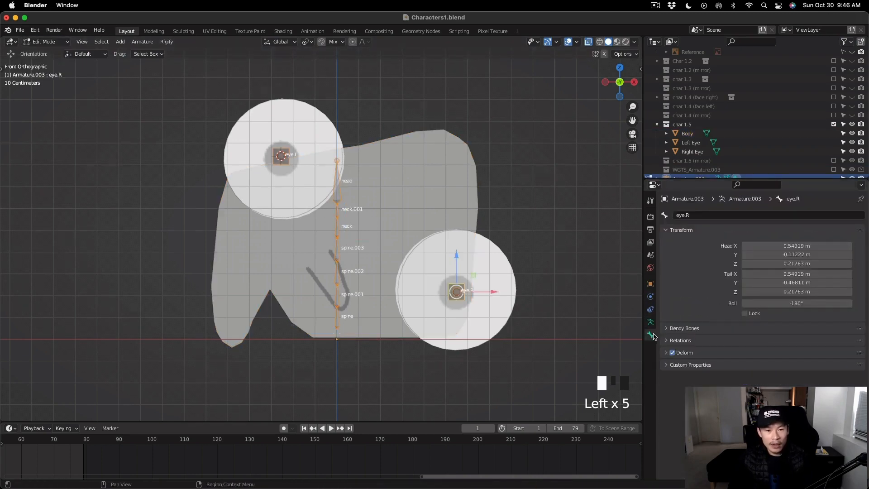
pyautogui.click(45, 42)
pyautogui.click(46, 73)
pyautogui.scroll(-2, 665, 396)
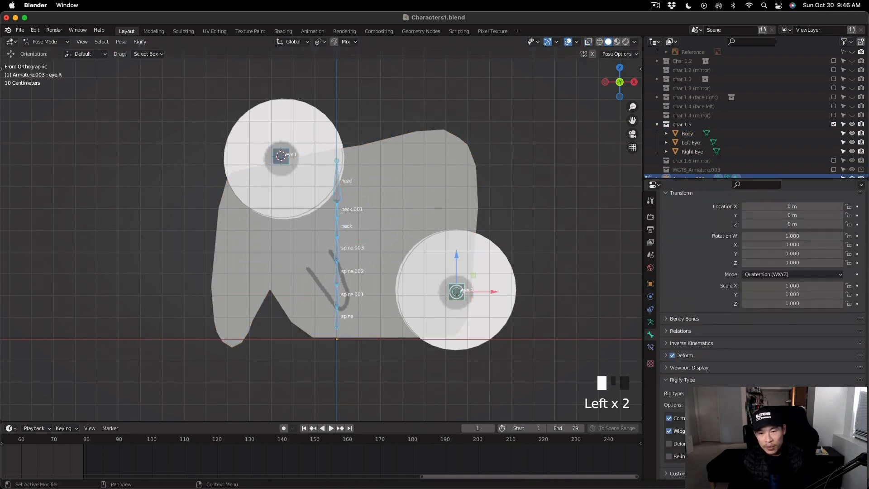
pyautogui.scroll(-3, 776, 355)
pyautogui.click(336, 227)
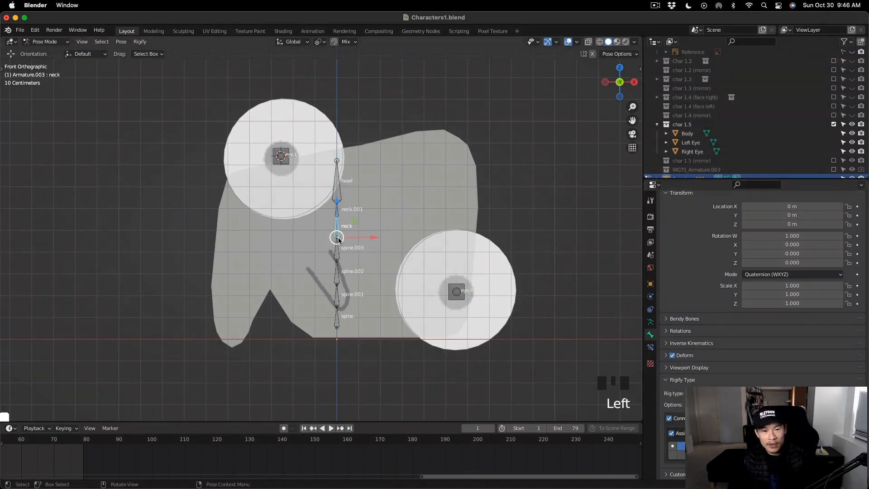
pyautogui.click(669, 419)
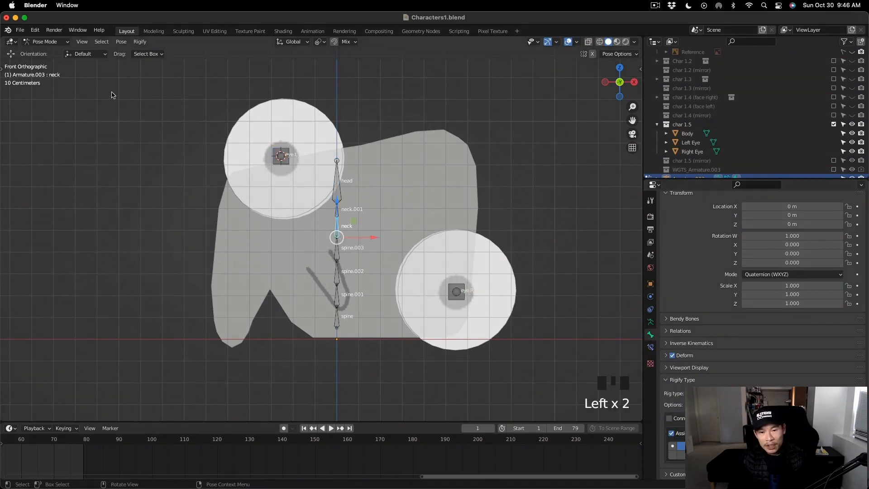
# Step: Return to Object Mode and generate the Rigify rig from Armature.003
pyautogui.click(45, 42)
pyautogui.click(52, 52)
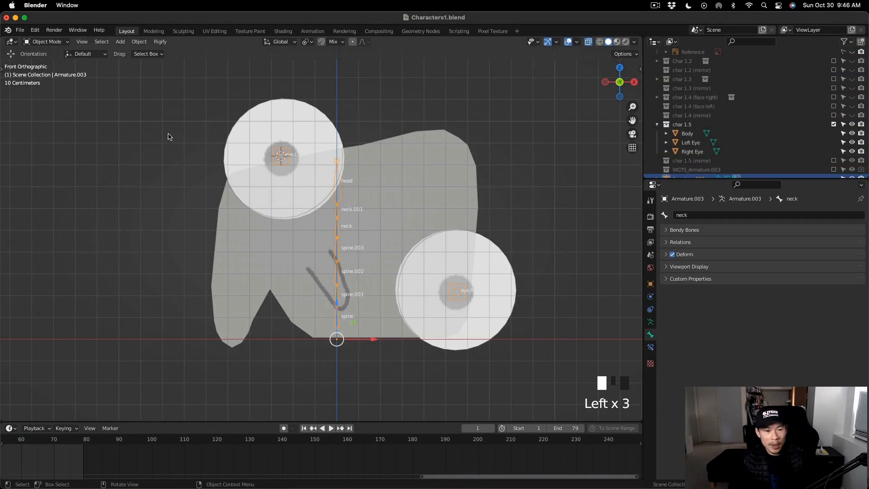
pyautogui.click(650, 322)
pyautogui.scroll(-5, 772, 364)
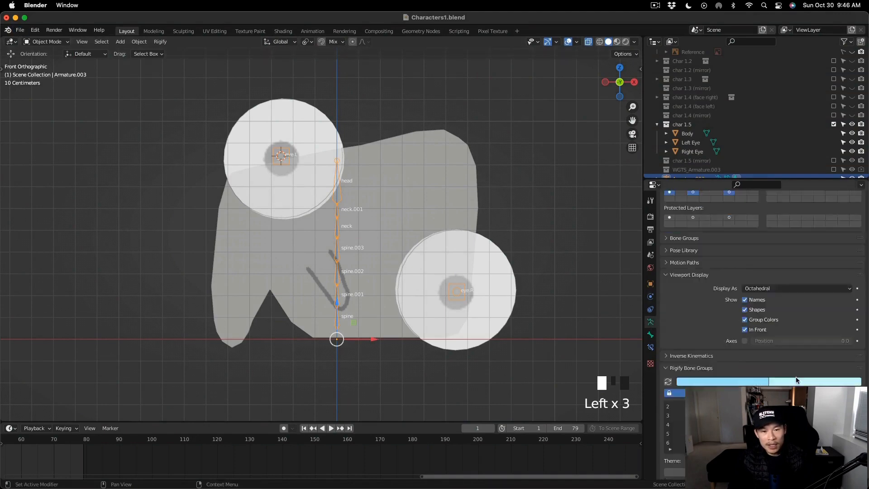
pyautogui.scroll(-10, 760, 316)
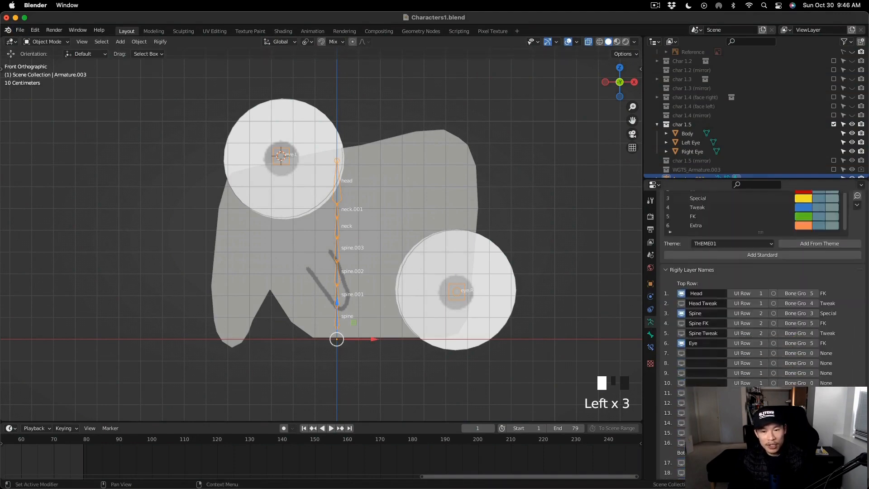
pyautogui.scroll(-5, 761, 317)
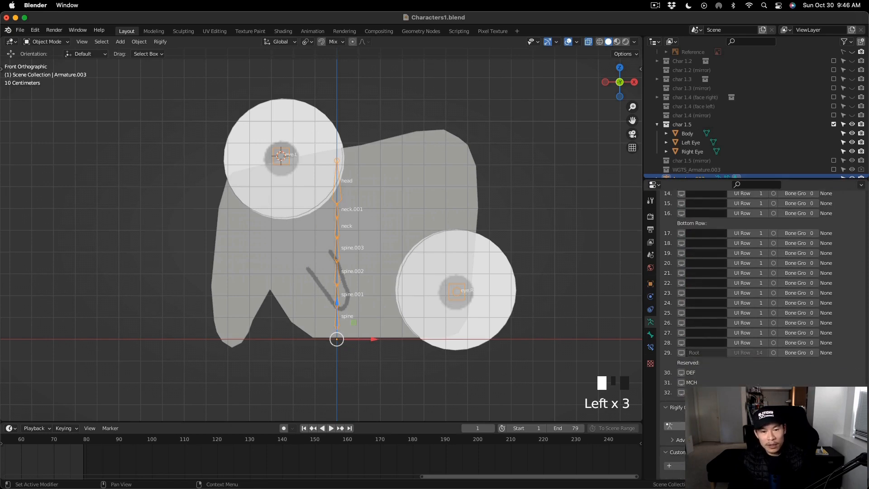
pyautogui.click(751, 426)
pyautogui.scroll(-3, 557, 287)
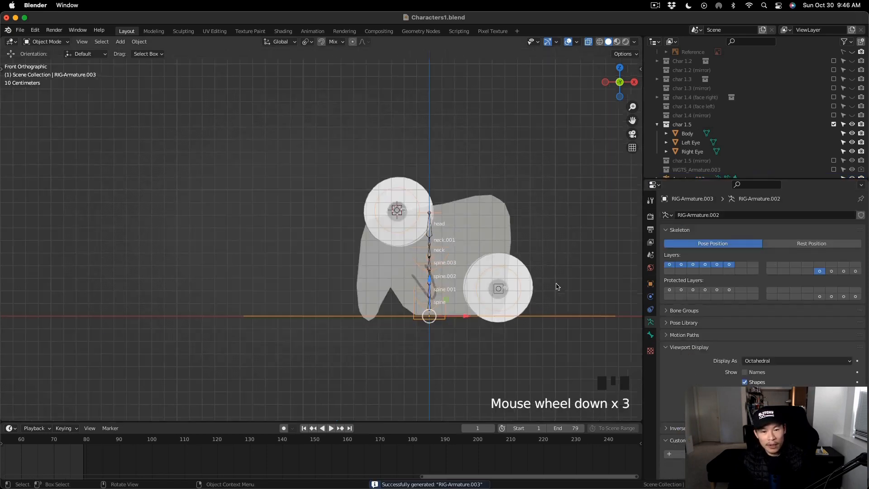
pyautogui.keyDown('shift'); pyautogui.moveTo(561, 286); pyautogui.dragTo(452, 263, button='middle'); pyautogui.keyUp('shift')
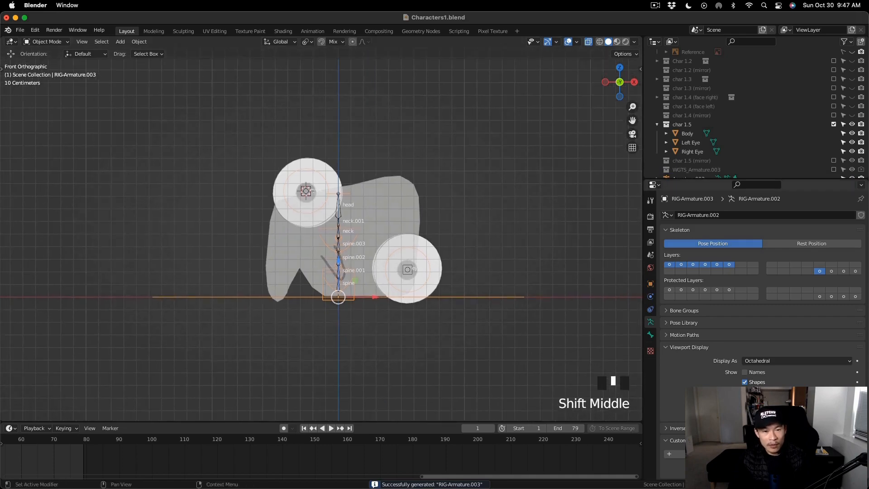
pyautogui.scroll(4, 405, 257)
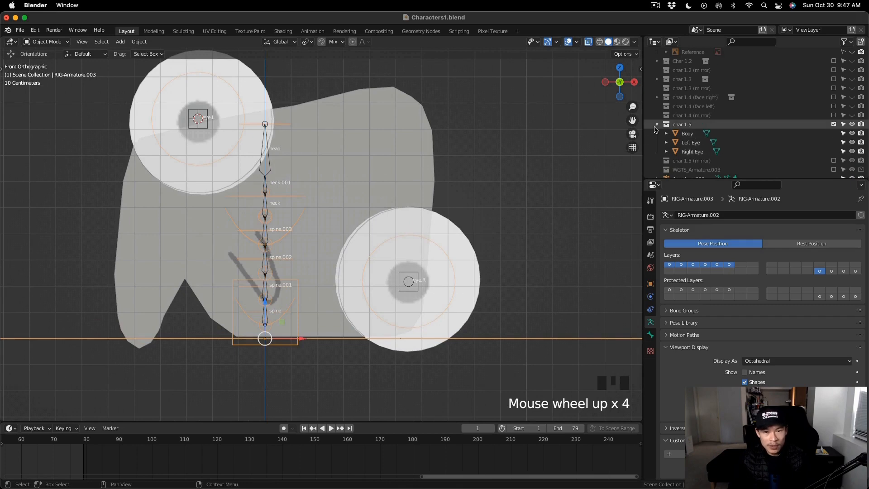
pyautogui.scroll(-2, 725, 149)
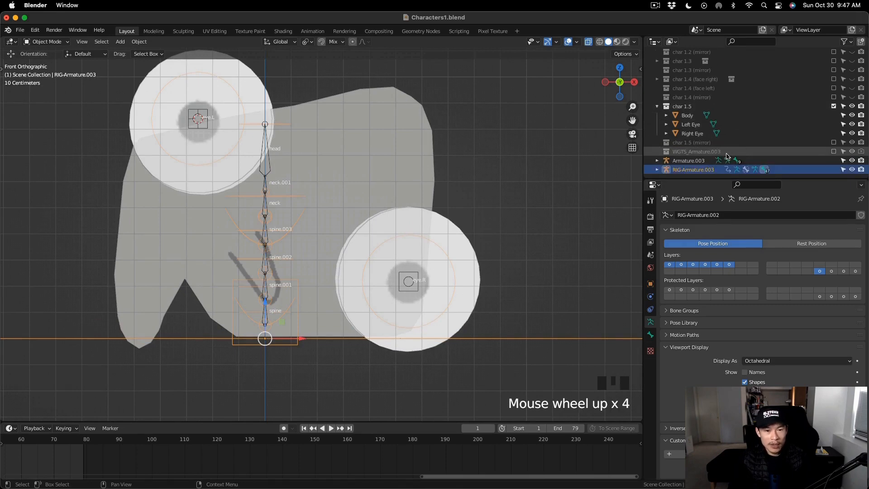
pyautogui.hotkey('shift', 'd')
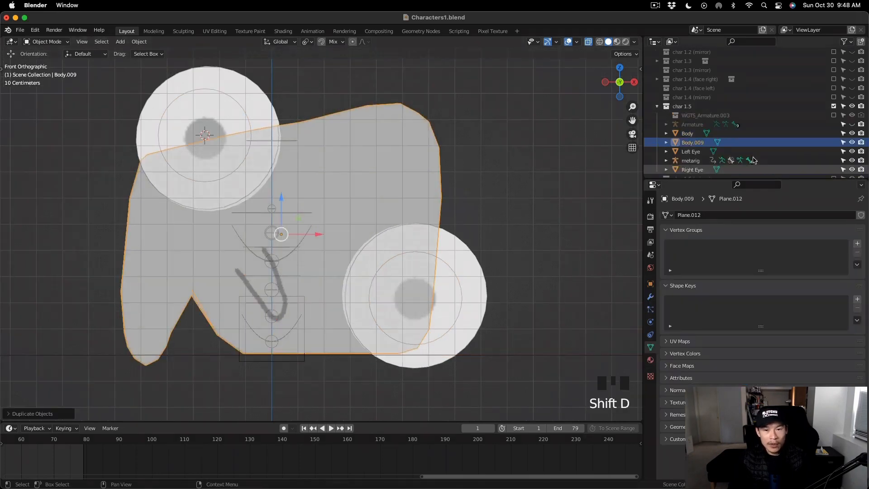
pyautogui.press('Left')
pyautogui.press('Left')
pyautogui.press('Left')
pyautogui.doubleClick(717, 133)
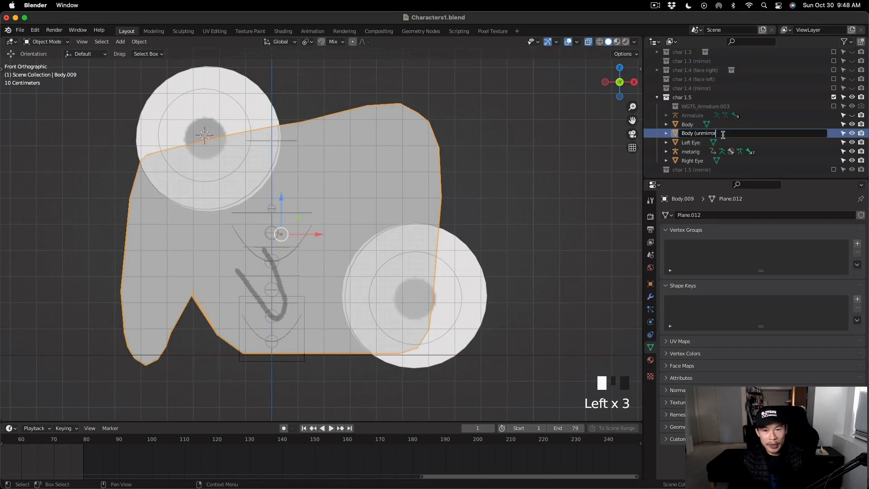
pyautogui.press('Return')
pyautogui.press('x')
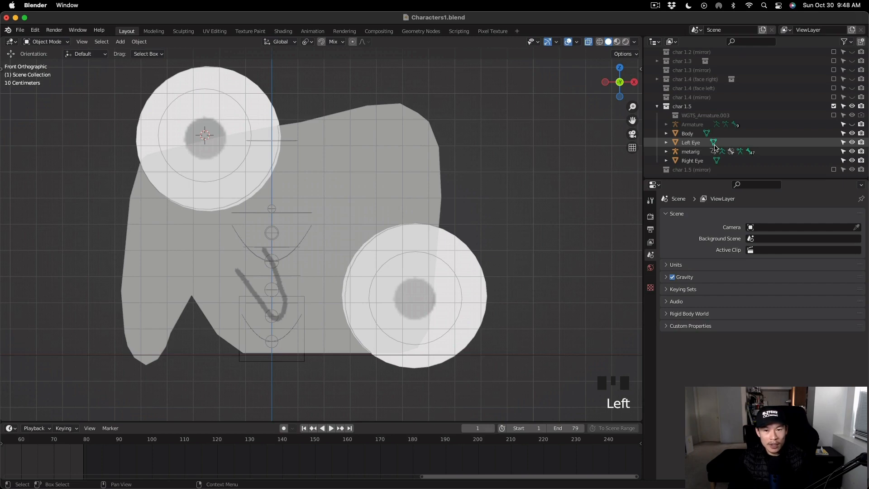
# Step: Join the Left Eye and Right Eye meshes into the Body object of char 1.5
pyautogui.scroll(-5, 420, 200)
pyautogui.click(693, 134)
pyautogui.keyDown('shift'); pyautogui.click(698, 143); pyautogui.keyUp('shift')
pyautogui.keyDown('shift'); pyautogui.click(697, 161); pyautogui.keyUp('shift')
pyautogui.click(696, 134)
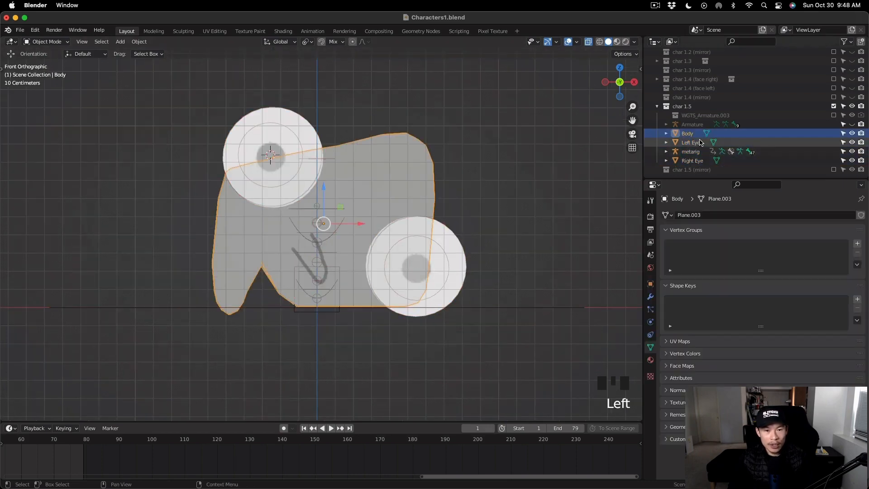
pyautogui.keyDown('ctrl'); pyautogui.click(692, 142); pyautogui.keyUp('ctrl')
pyautogui.keyDown('ctrl'); pyautogui.click(693, 161); pyautogui.keyUp('ctrl')
pyautogui.rightClick(693, 136)
pyautogui.rightClick(380, 238)
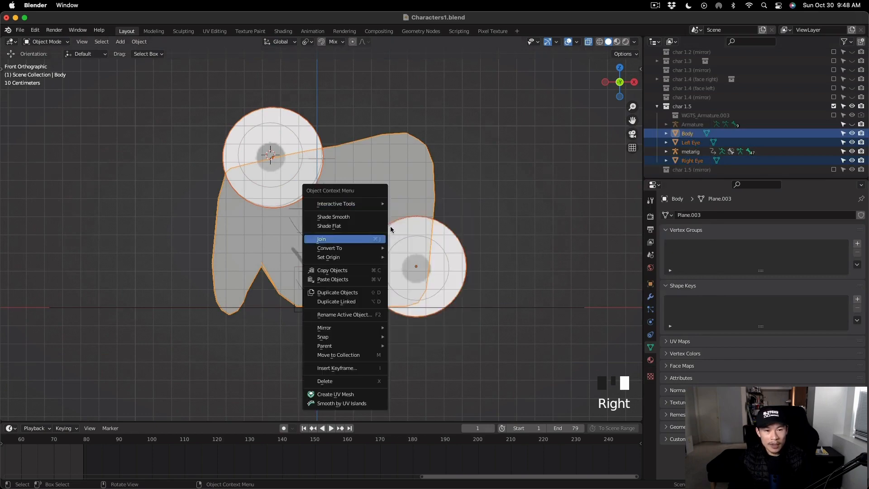
pyautogui.rightClick(354, 240)
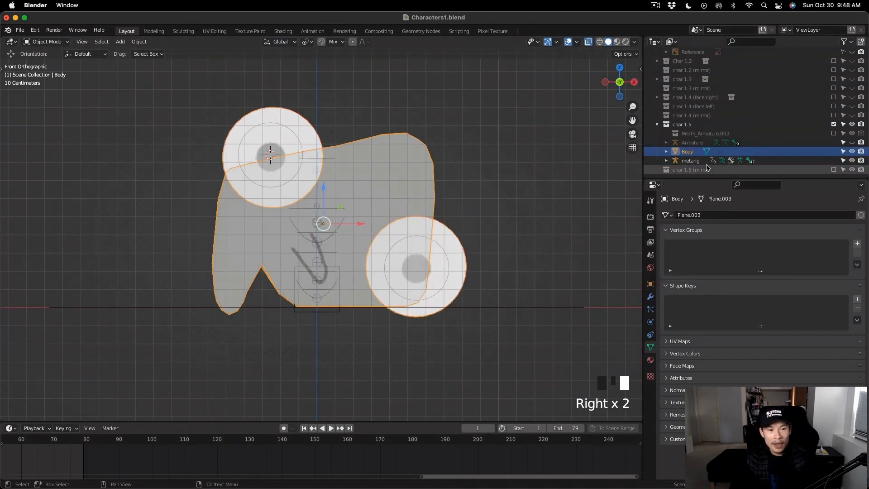
# Step: Parent the joined Body mesh to metarig with automatic weights and switch the rig to Pose Mode
pyautogui.scroll(2, 387, 235)
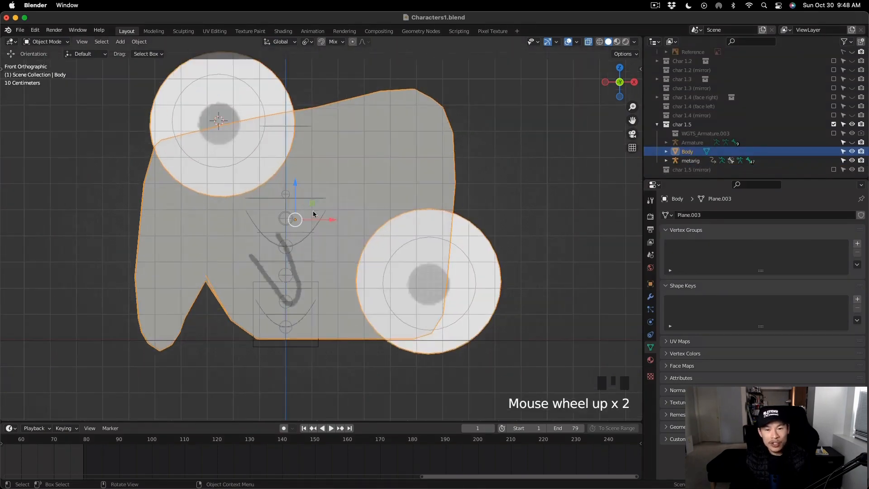
pyautogui.keyDown('shift'); pyautogui.click(308, 198); pyautogui.keyUp('shift')
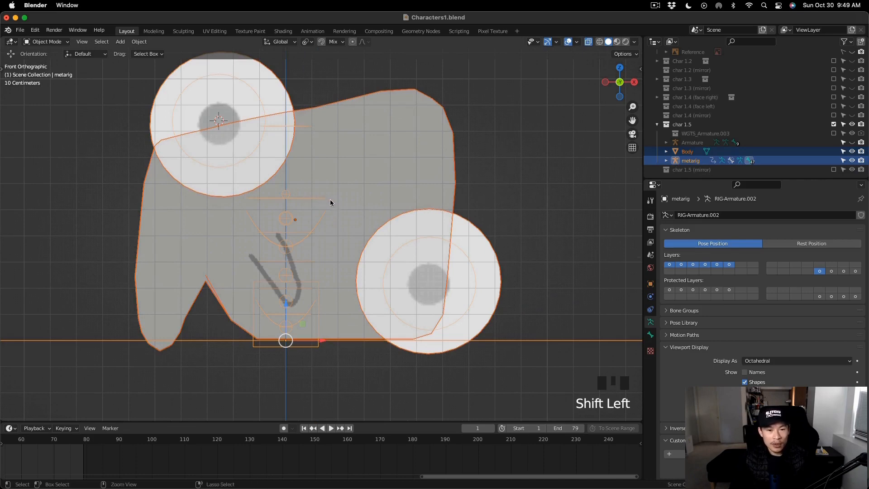
pyautogui.hotkey('ctrl', 'p')
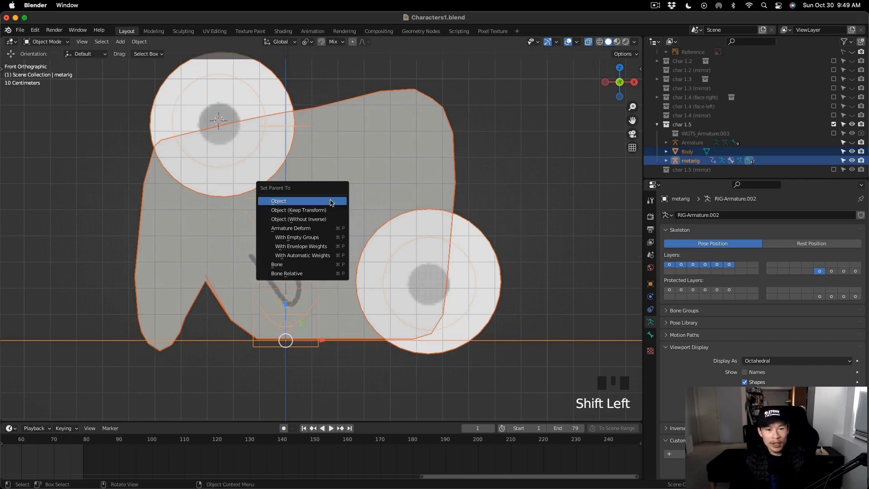
pyautogui.click(318, 255)
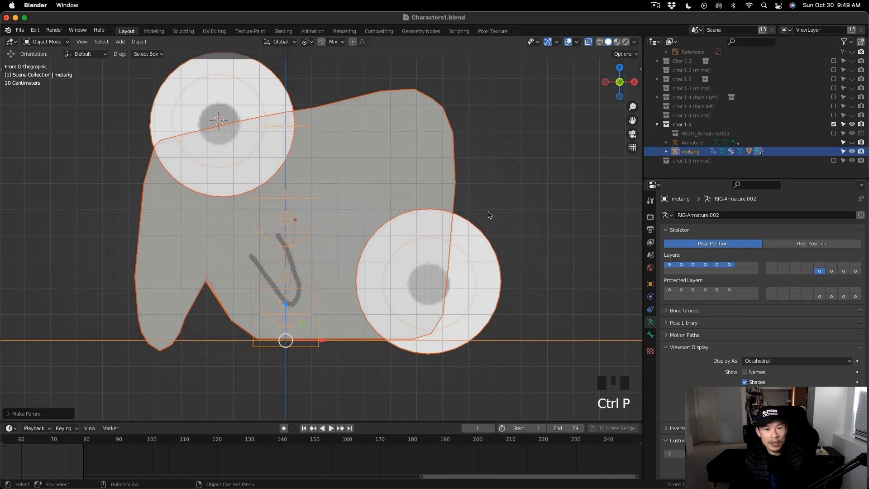
pyautogui.click(46, 41)
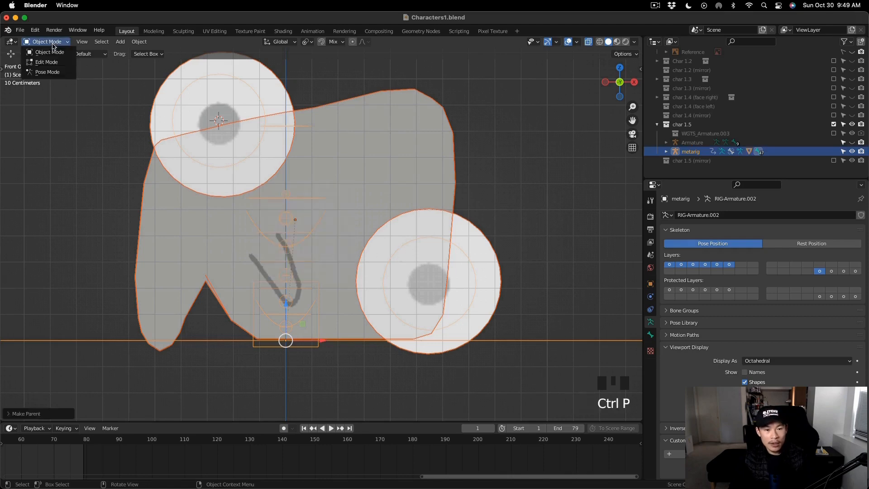
pyautogui.click(46, 72)
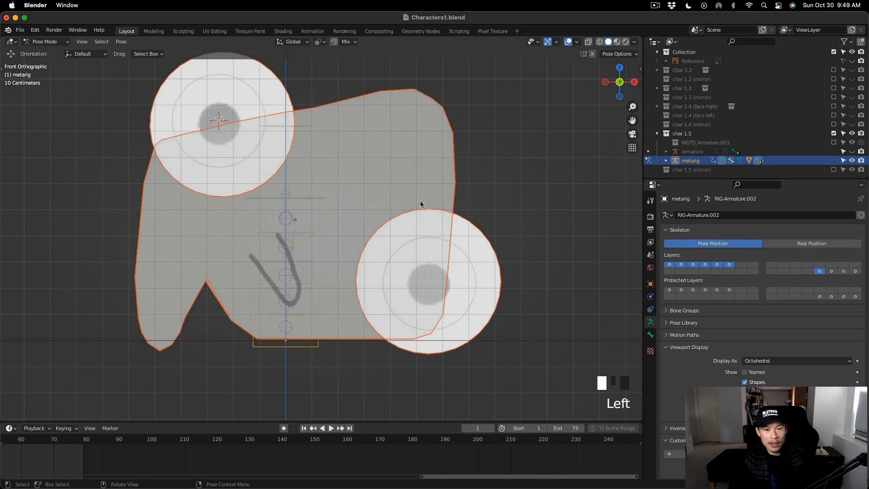
# Step: Save the texture image as char1_5_texture.png in the UV Editing workspace, and return to the Layout workspace
pyautogui.click(214, 31)
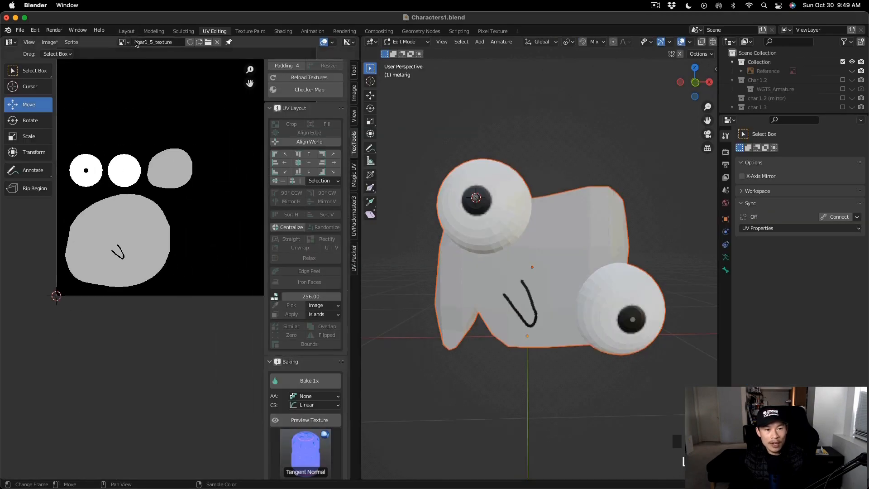
pyautogui.click(51, 42)
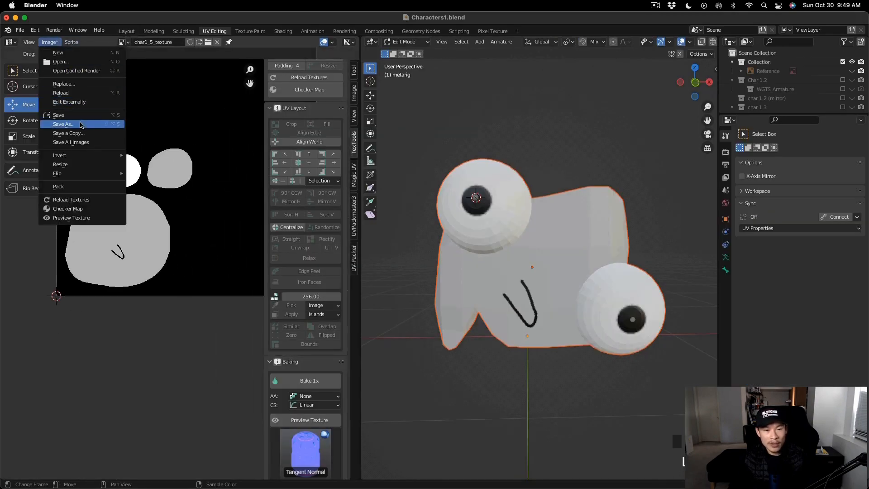
pyautogui.click(82, 125)
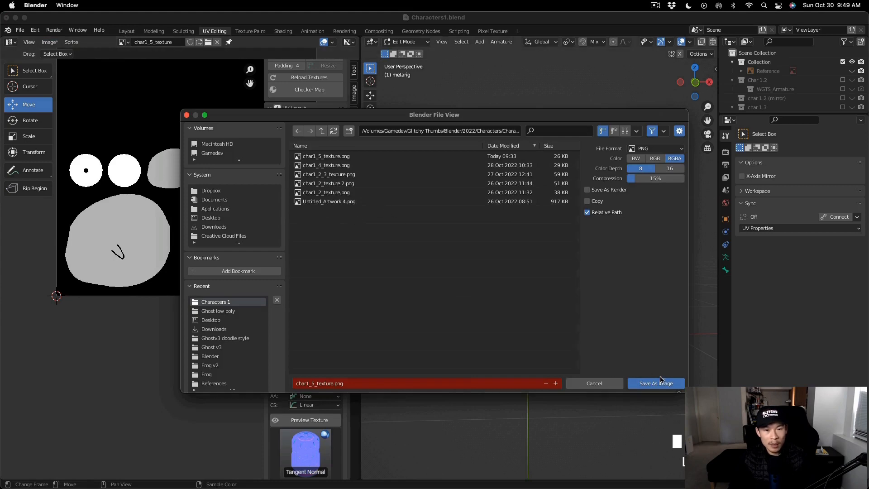
pyautogui.click(657, 383)
pyautogui.click(126, 31)
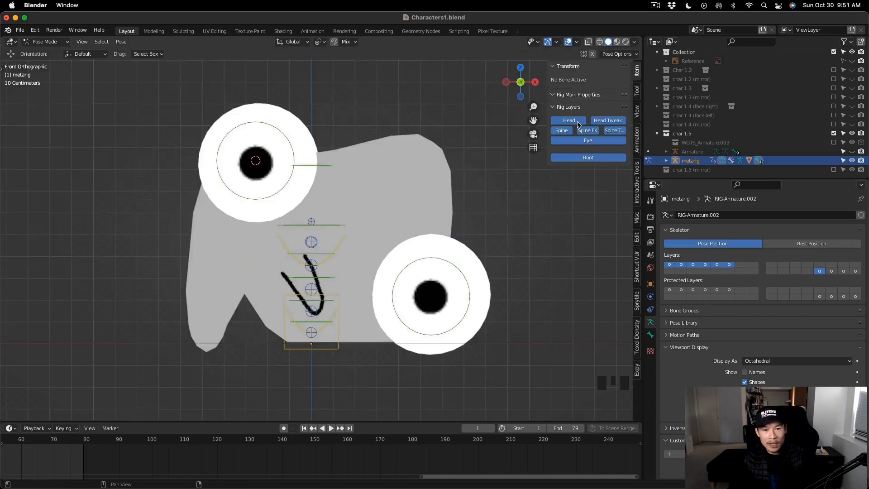
# Step: Hide the rig's Head, Head Tweak and Spine Tweak layers, keeping the Spine and Spine FK layers shown
pyautogui.click(569, 120)
pyautogui.click(610, 121)
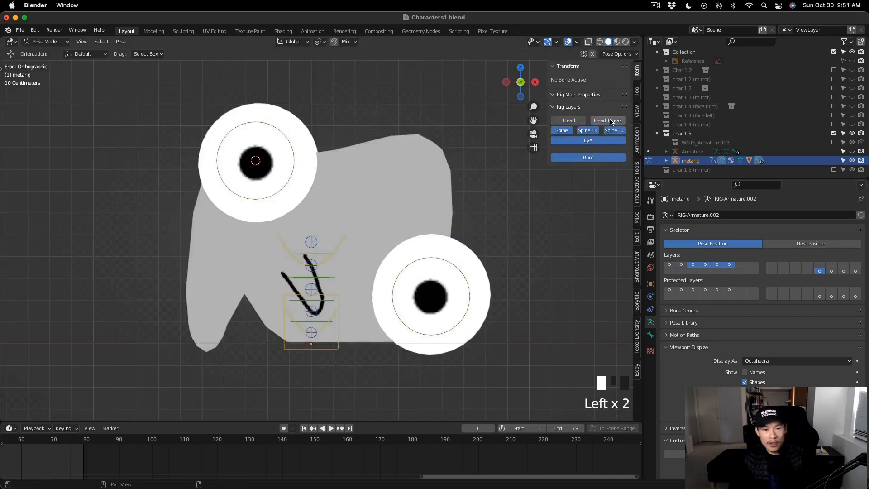
pyautogui.click(589, 131)
pyautogui.click(614, 131)
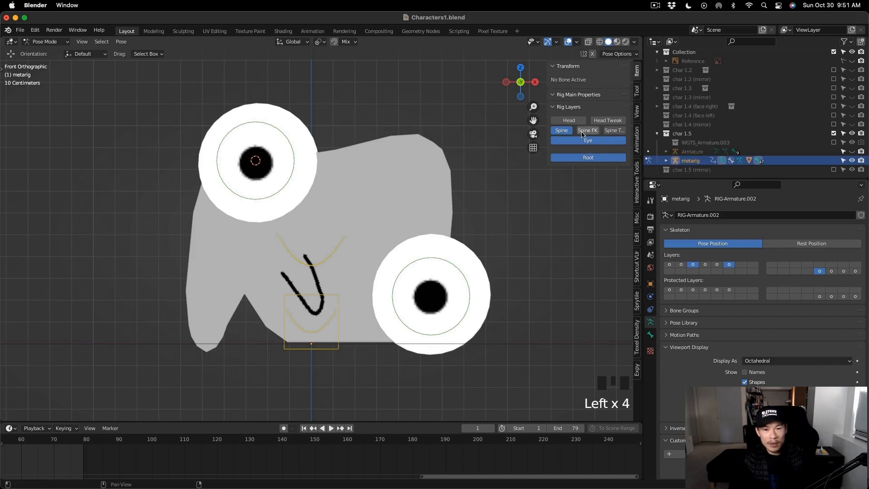
pyautogui.click(583, 132)
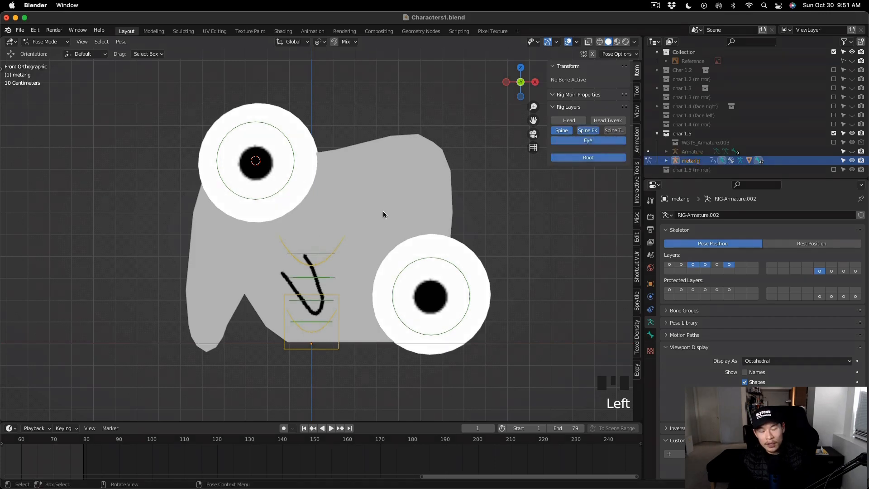
# Step: Try moving the chest control and the spine FK control to test how the body deforms, undoing each move
pyautogui.click(312, 253)
pyautogui.moveTo(312, 253); pyautogui.dragTo(331, 283)
pyautogui.press('super+z')
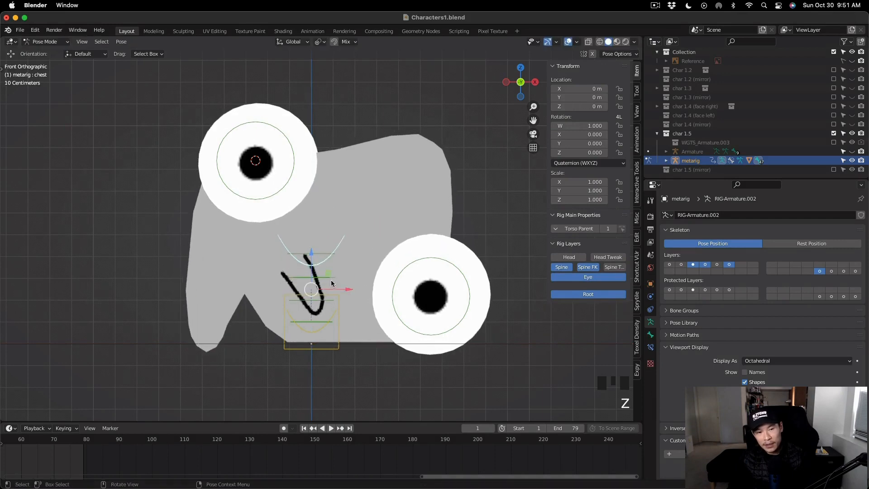
pyautogui.click(323, 254)
pyautogui.moveTo(311, 229); pyautogui.dragTo(325, 320)
pyautogui.press('super+z')
pyautogui.click(336, 249)
pyautogui.press('super+z')
pyautogui.press('super+z')
pyautogui.click(313, 259)
pyautogui.press('super+z')
pyautogui.press('super+z')
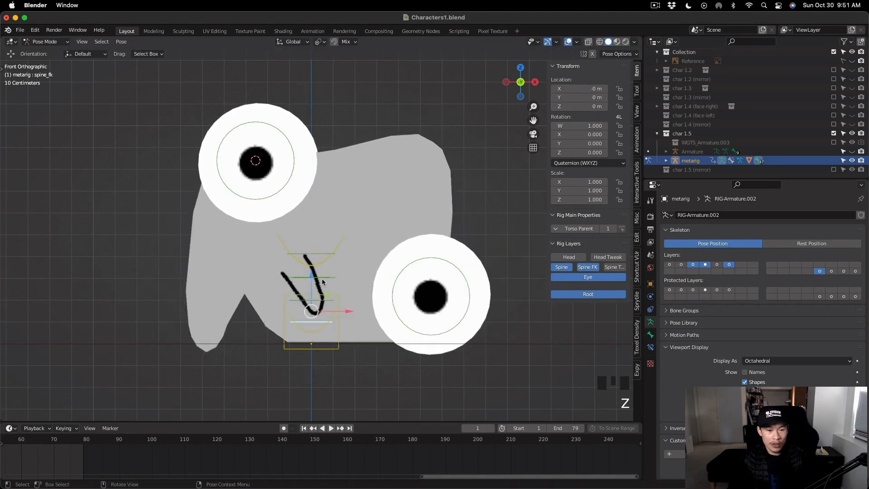
# Step: Try the torso control and vertical moves of spine_fk.001 and spine_fk.002 to test the body deformation, undoing the moves
pyautogui.click(325, 319)
pyautogui.click(337, 312)
pyautogui.click(339, 309)
pyautogui.scroll(3, 340, 320)
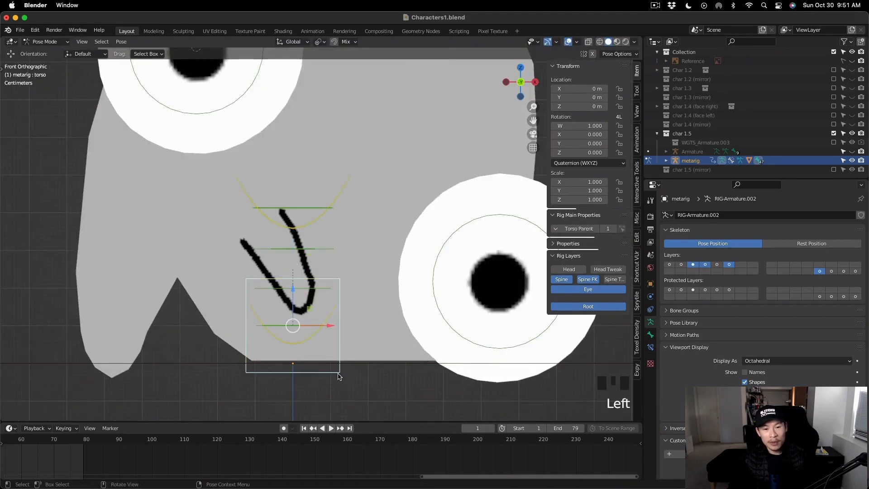
pyautogui.click(323, 290)
pyautogui.click(323, 290)
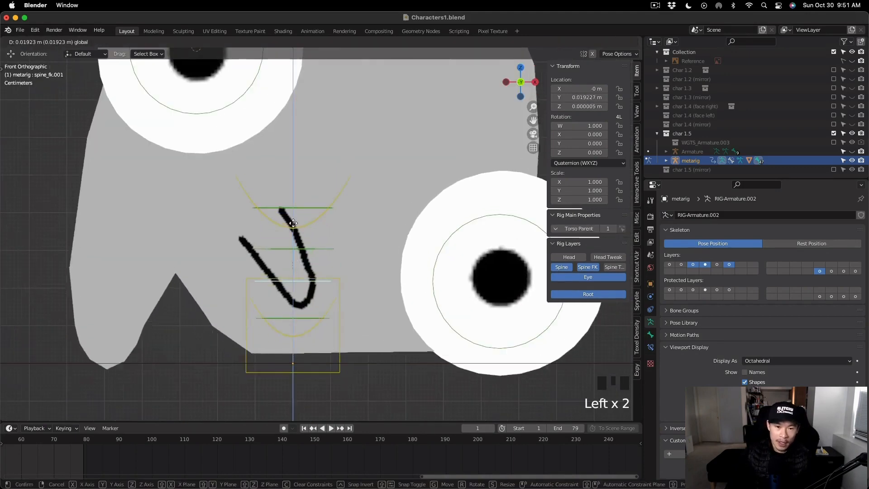
pyautogui.scroll(-3, 319, 283)
pyautogui.click(310, 256)
pyautogui.moveTo(311, 256); pyautogui.dragTo(313, 237)
pyautogui.press('super+z')
# Step: Enlarge the timeline area and set the current frame to 0 with the spine_fk.002 control selected
pyautogui.moveTo(345, 422); pyautogui.dragTo(344, 362)
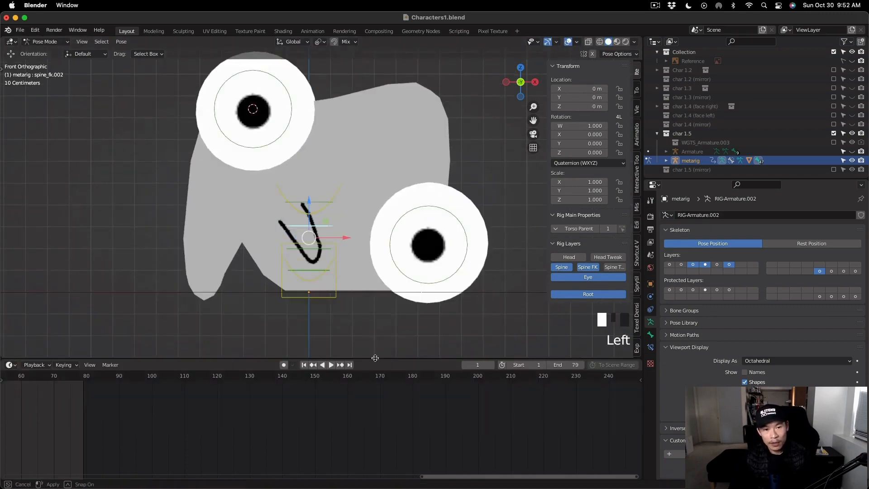
pyautogui.click(466, 235)
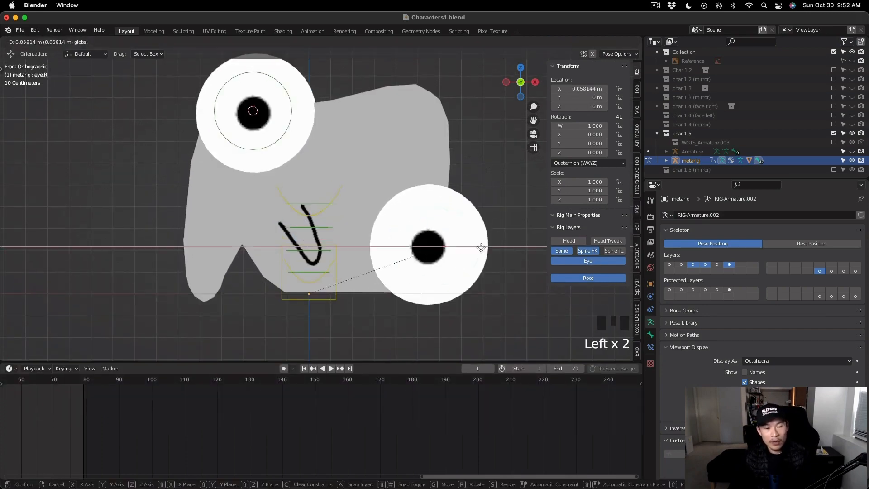
pyautogui.click(325, 229)
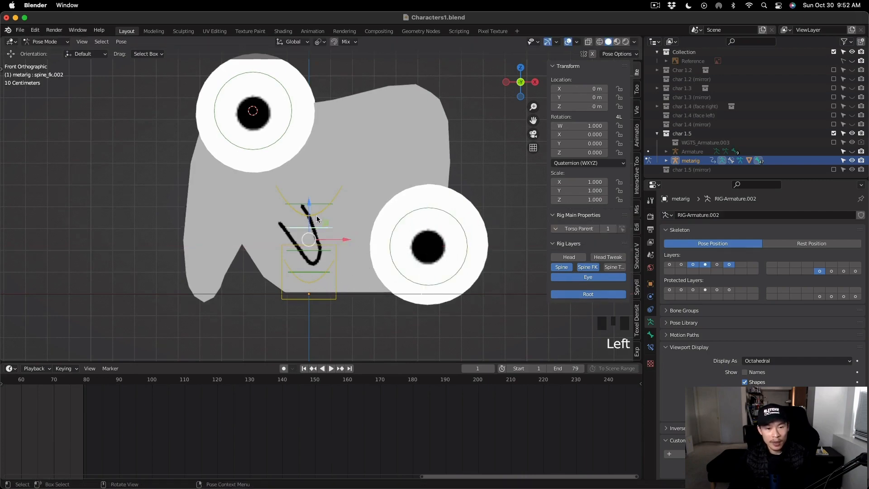
pyautogui.click(325, 227)
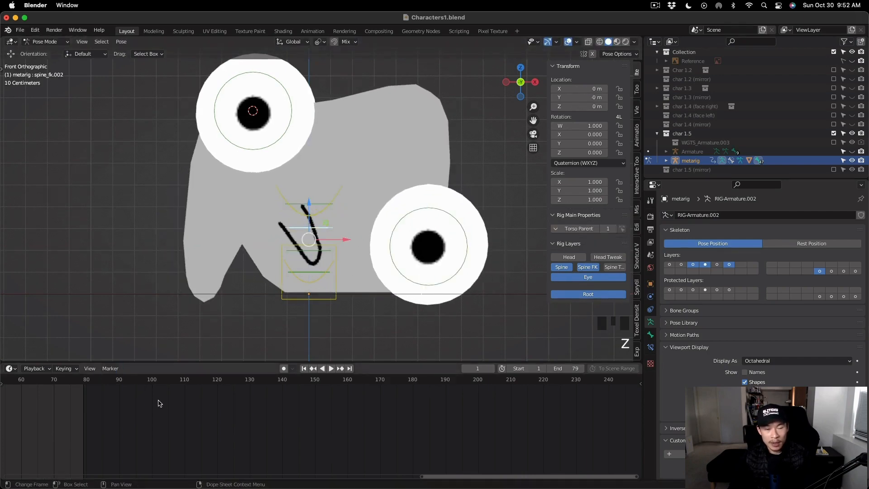
pyautogui.scroll(-1, 159, 403)
pyautogui.scroll(3, 168, 403)
pyautogui.click(86, 383)
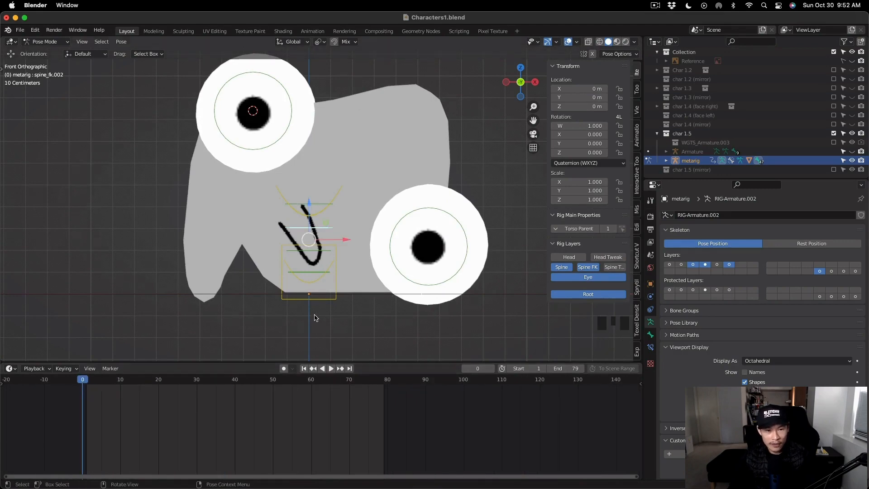
# Step: Insert a Location & Rotation keyframe for spine_fk.002 at frame 0 and turn on auto keying
pyautogui.scroll(-2, 316, 316)
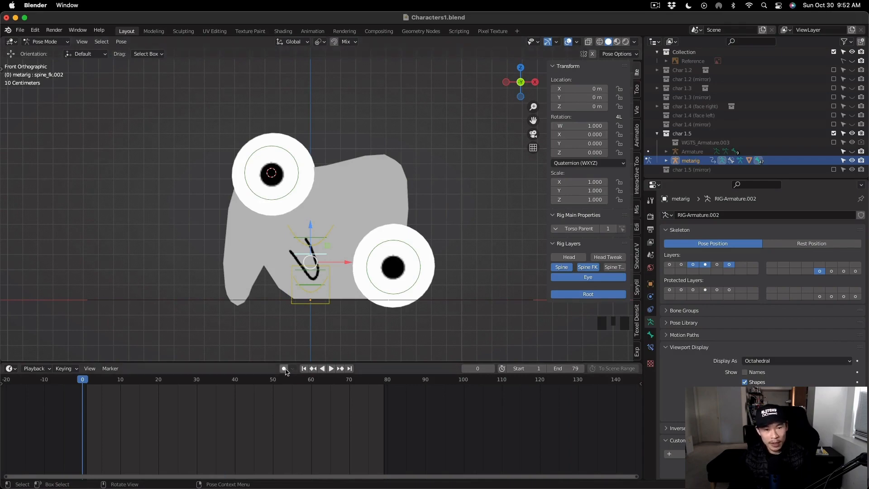
pyautogui.scroll(1, 361, 322)
pyautogui.press('i')
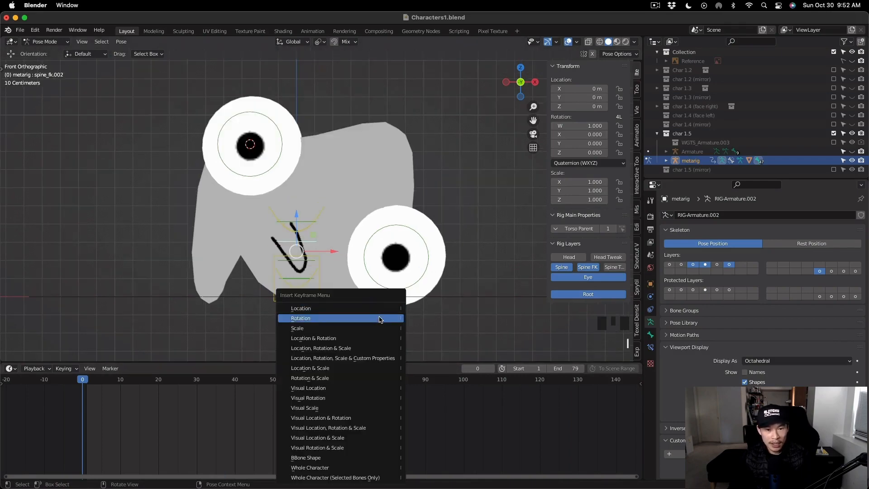
pyautogui.click(357, 338)
pyautogui.scroll(-1, 316, 251)
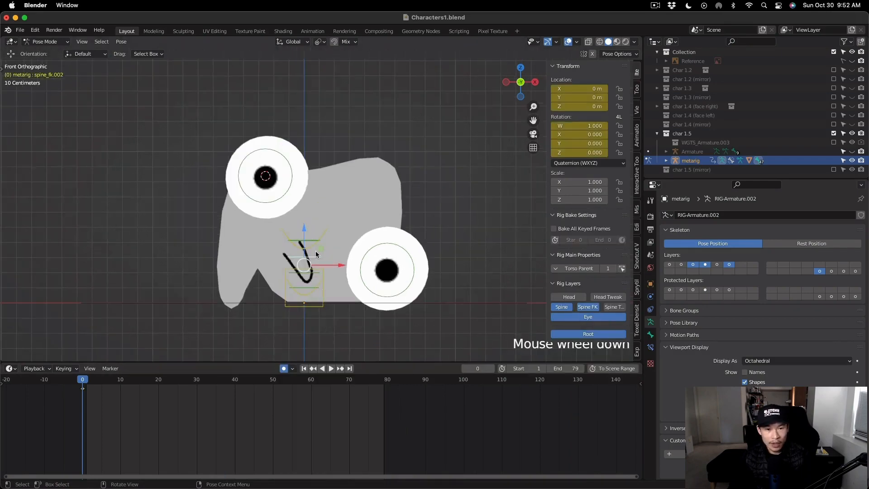
pyautogui.click(284, 368)
# Step: Try moving the spine_fk.002 control vertically at frame 0 and cancel the move
pyautogui.press('g')
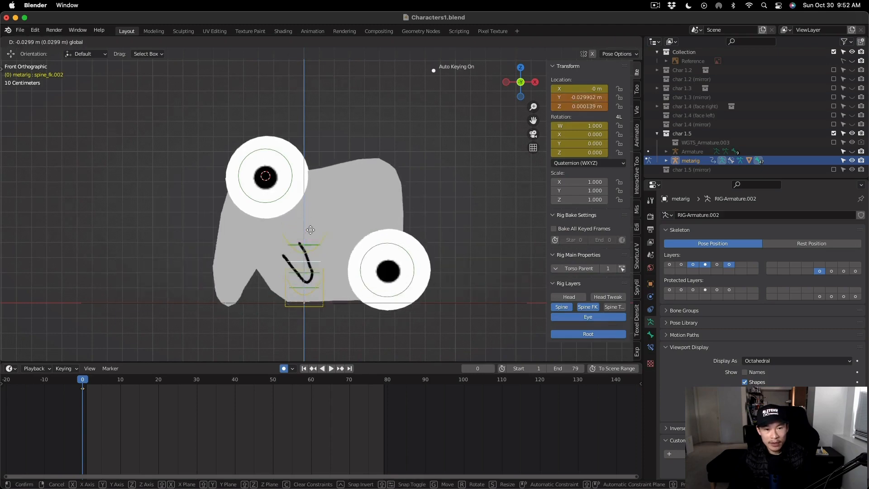
pyautogui.press('Escape')
pyautogui.scroll(3, 300, 254)
# Step: Insert a Location & Rotation keyframe for the chest control in its rest position at frame 0
pyautogui.click(325, 235)
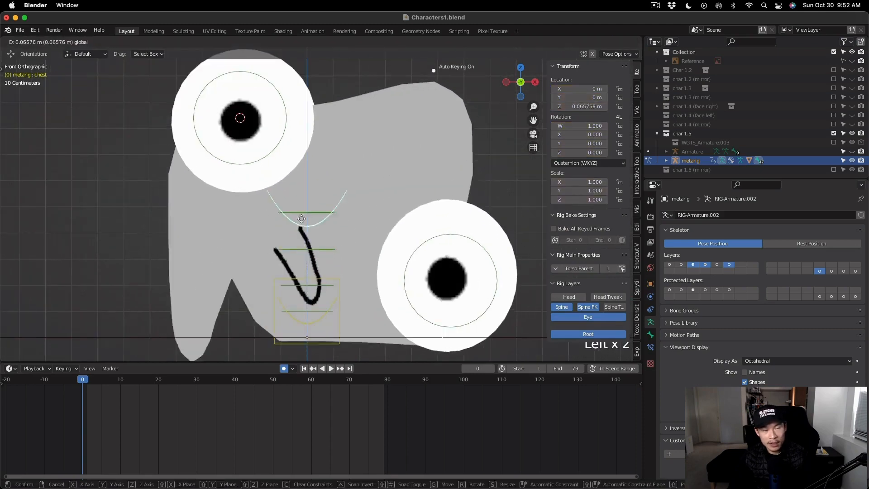
pyautogui.scroll(-2, 452, 91)
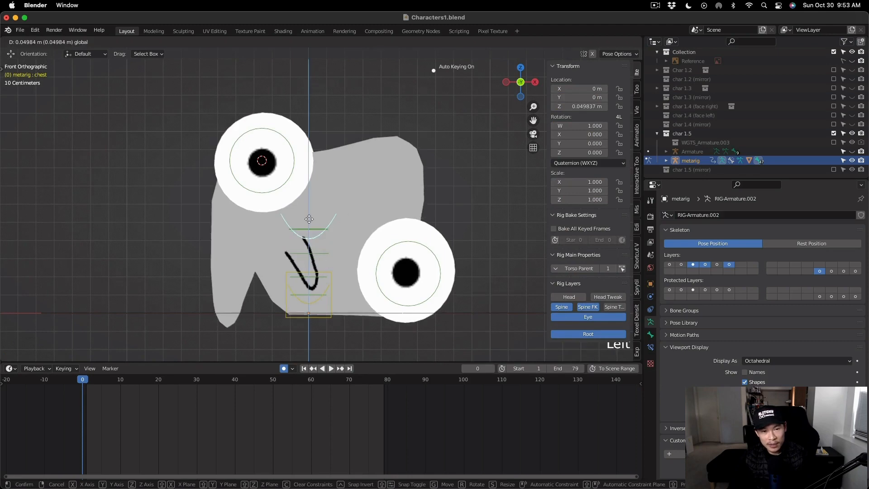
pyautogui.press('i')
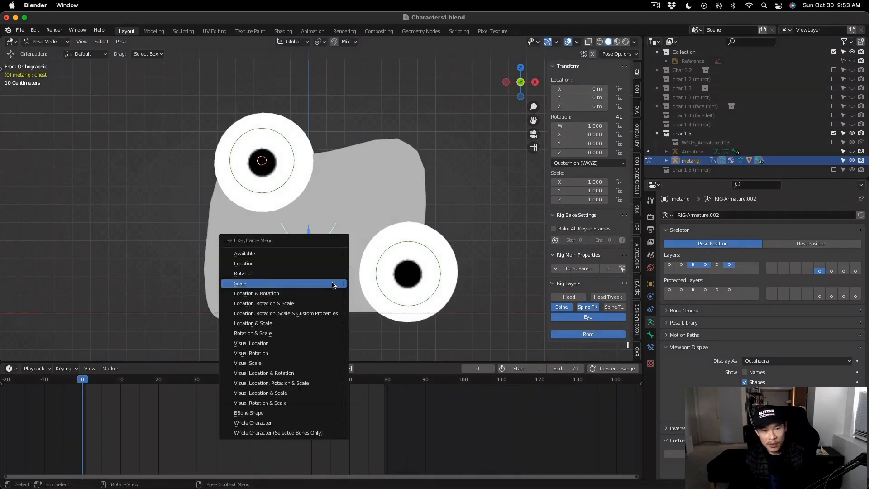
pyautogui.click(307, 294)
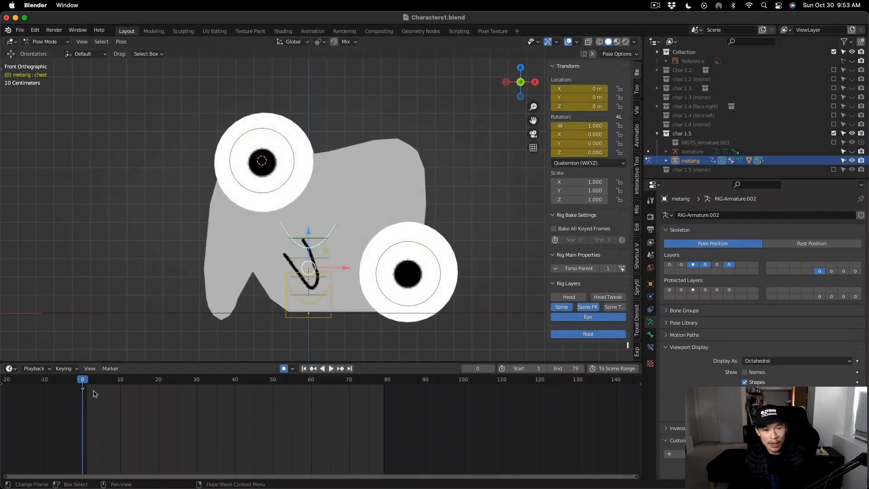
# Step: Key the chest control's Z location at 0.05 m on frame 10
pyautogui.moveTo(85, 383); pyautogui.dragTo(121, 383)
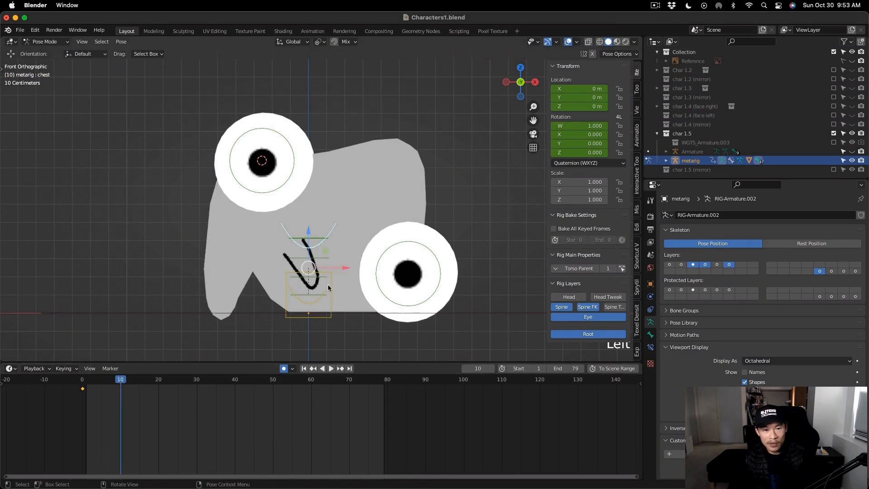
pyautogui.click(586, 108)
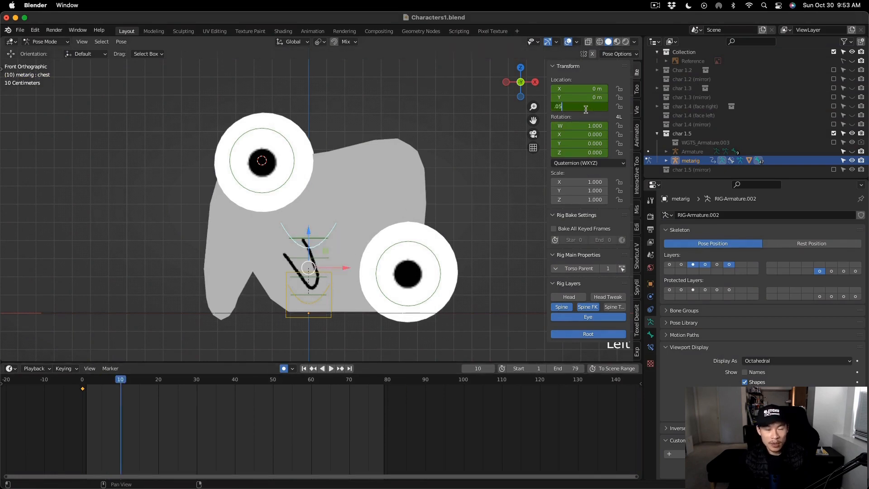
pyautogui.write('.05')
pyautogui.press('Return')
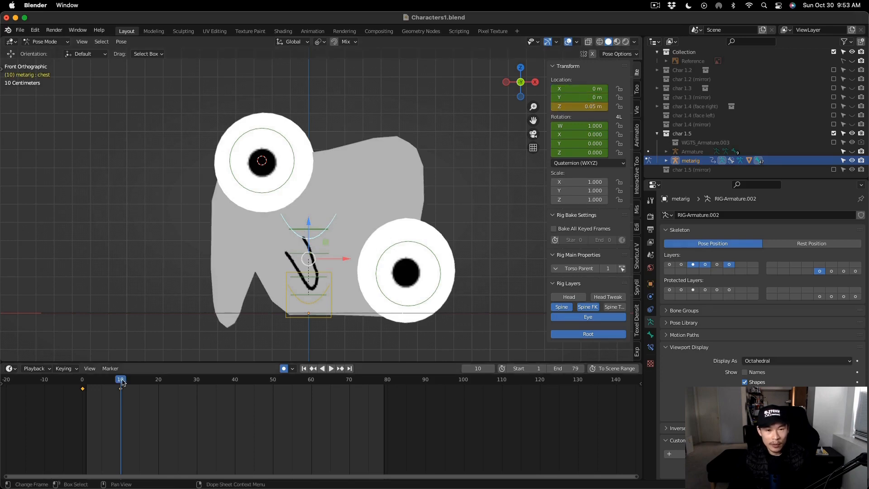
pyautogui.press('i')
# Step: Key the chest control's Z location back at 0 m on frame 20
pyautogui.moveTo(122, 382); pyautogui.dragTo(160, 393)
pyautogui.click(584, 107)
pyautogui.write('0')
pyautogui.press('Return')
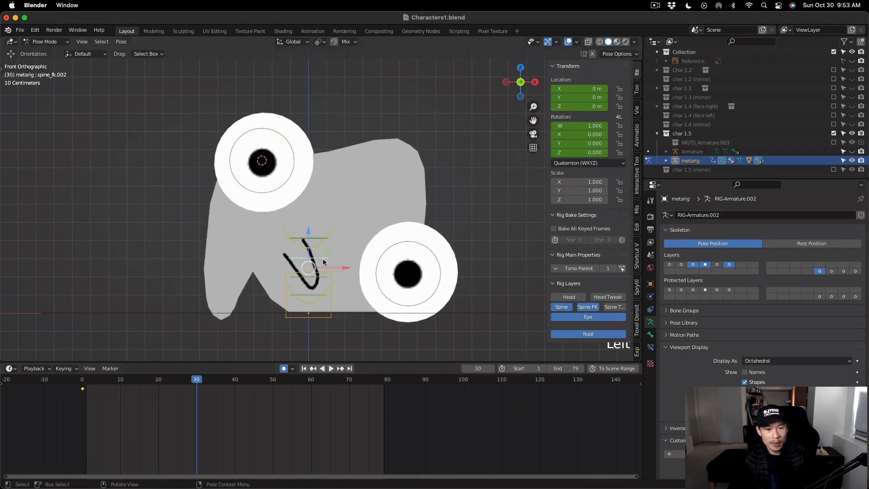
# Step: Try rotating the spine_fk.002 control at frame 30 and undo the rotation
pyautogui.press('r')
pyautogui.moveTo(304, 268); pyautogui.dragTo(304, 270)
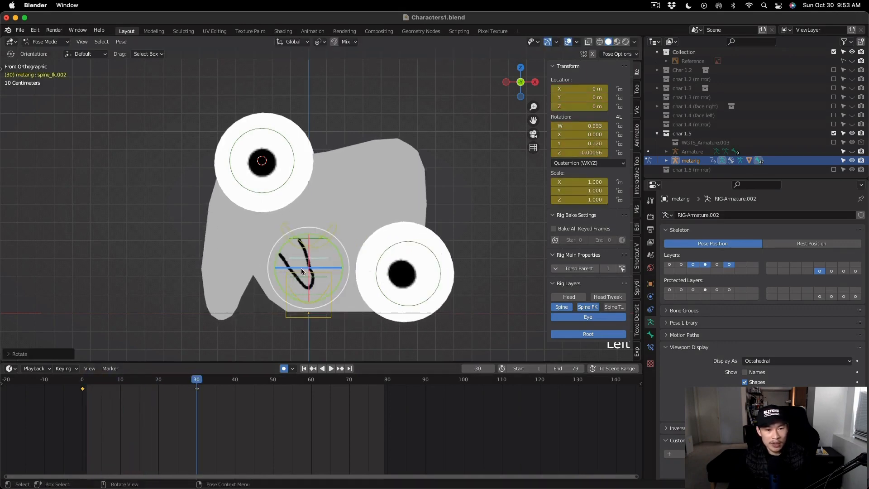
pyautogui.press('super+z')
# Step: Try rotating the chest control about the vertical Z axis at frame 30 in both directions, undoing each rotation
pyautogui.click(324, 276)
pyautogui.click(329, 233)
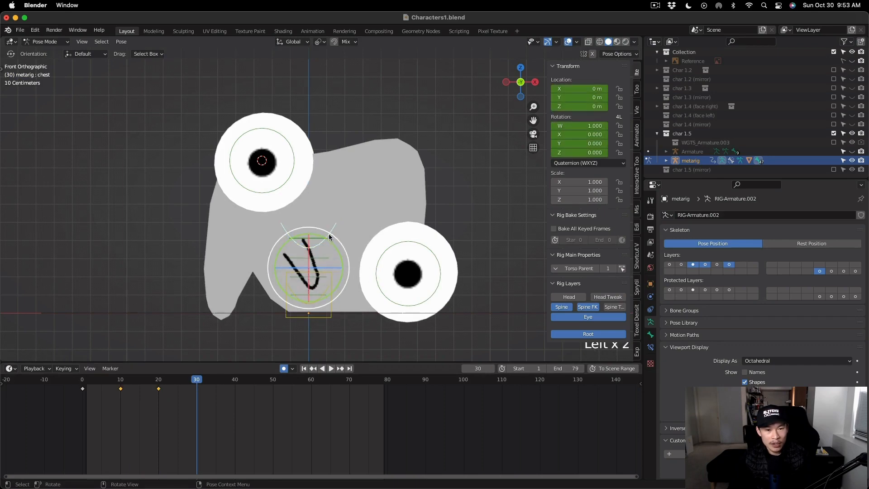
pyautogui.press('r')
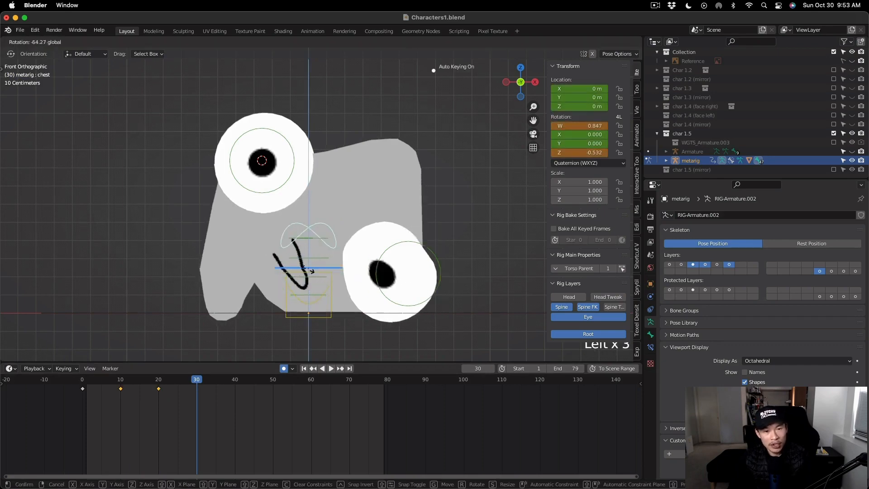
pyautogui.click(316, 277)
pyautogui.press('super+z')
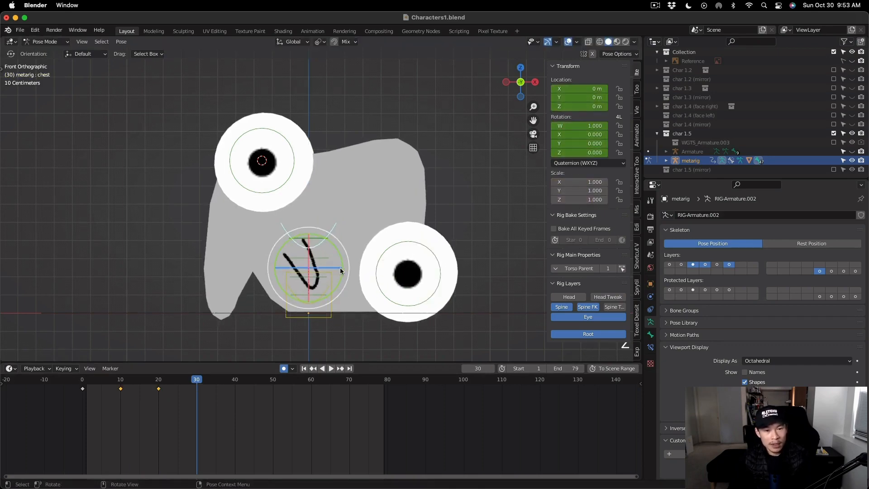
pyautogui.press('r')
pyautogui.press('Escape')
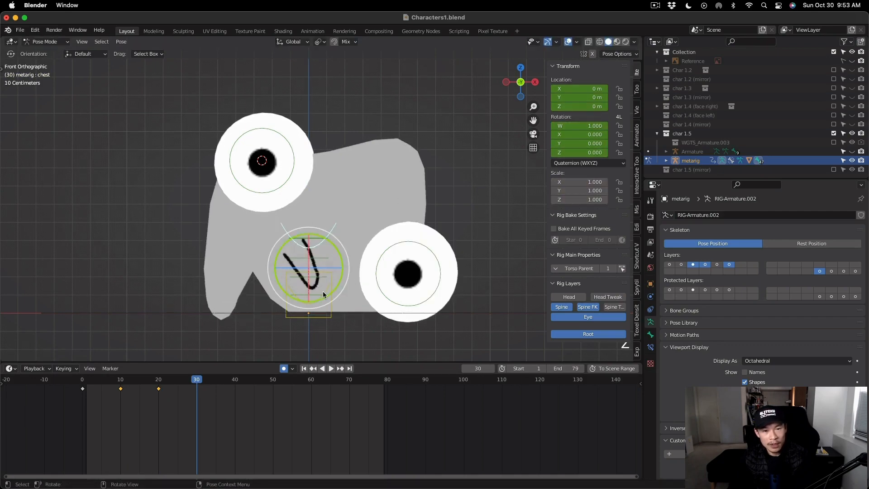
pyautogui.press('r')
pyautogui.click(377, 278)
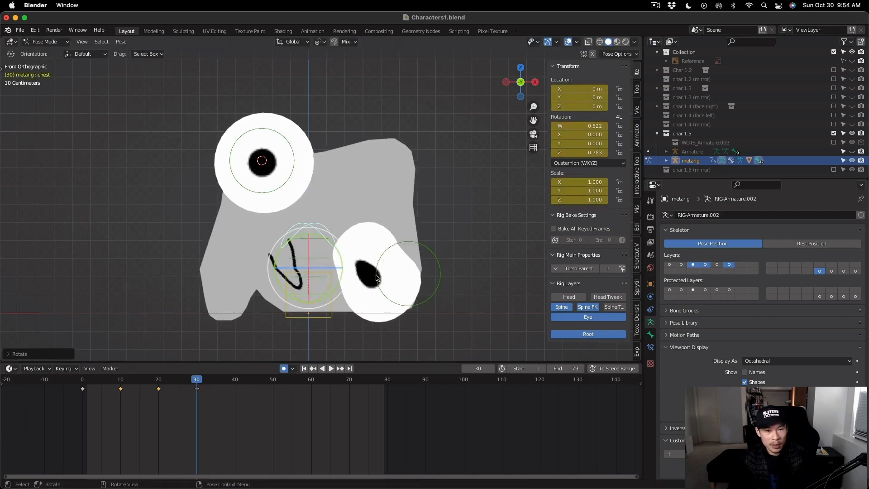
pyautogui.press('super+z')
pyautogui.moveTo(376, 278); pyautogui.dragTo(281, 278, button='middle')
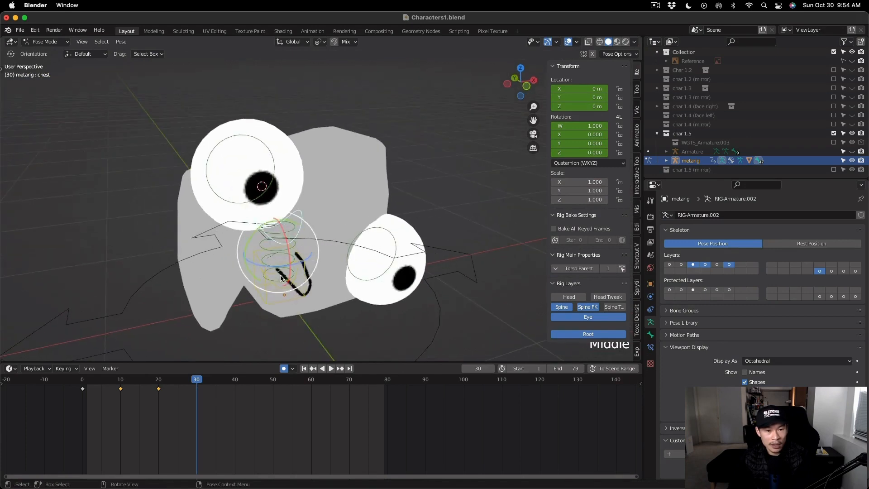
# Step: Try rotating the chest control about the Z axis at frame 30, set W to 0.9 and Z to 0.5, and undo the changes
pyautogui.press('r')
pyautogui.press('z')
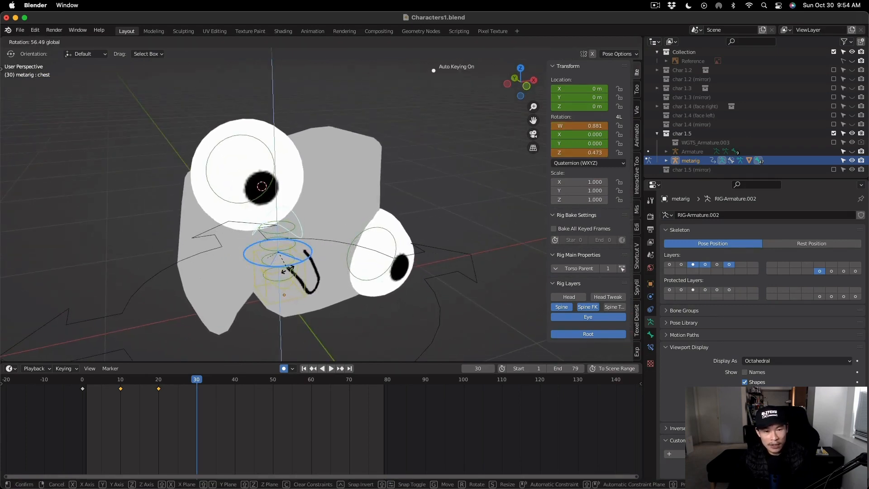
pyautogui.moveTo(289, 270); pyautogui.dragTo(290, 270)
pyautogui.moveTo(401, 300); pyautogui.dragTo(384, 295, button='middle')
pyautogui.doubleClick(600, 126)
pyautogui.write('0.9')
pyautogui.press('Return')
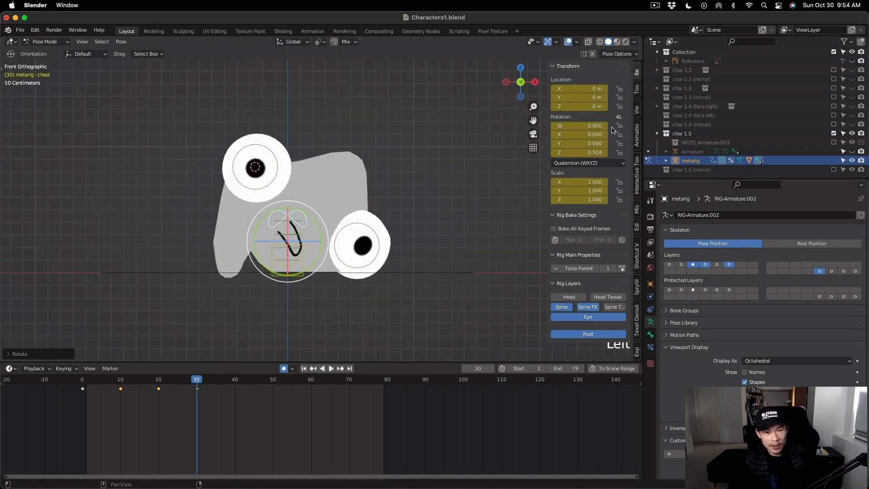
pyautogui.doubleClick(600, 153)
pyautogui.write('0.5')
pyautogui.press('Return')
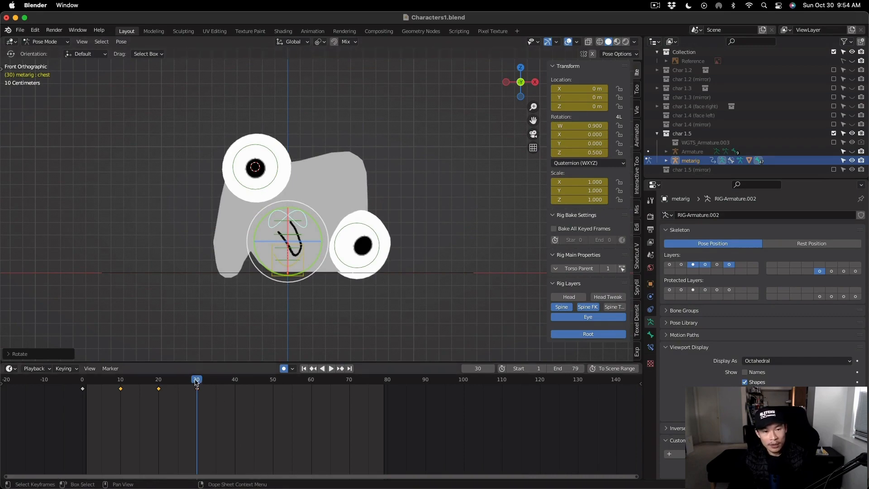
pyautogui.press('super+z')
pyautogui.press('super+z')
pyautogui.press('super+z')
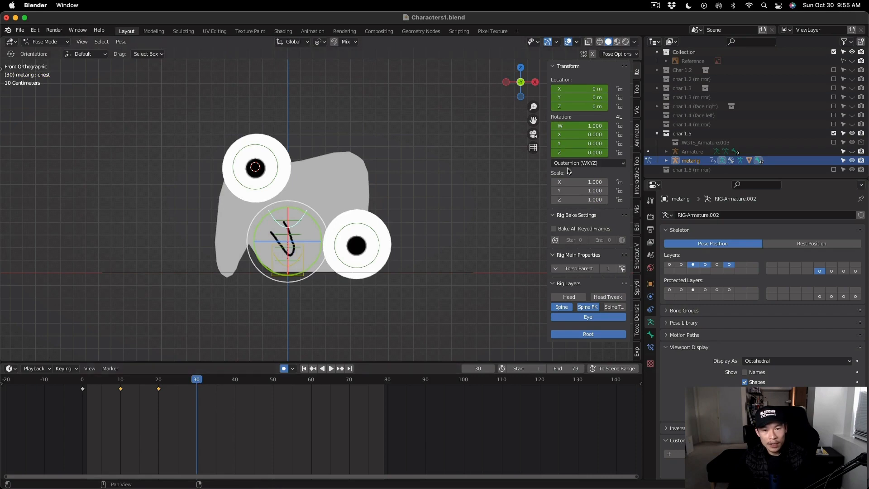
# Step: Key the chest control's rotation on frame 30 with W at 0.9 and Z at 0.5
pyautogui.press('Return')
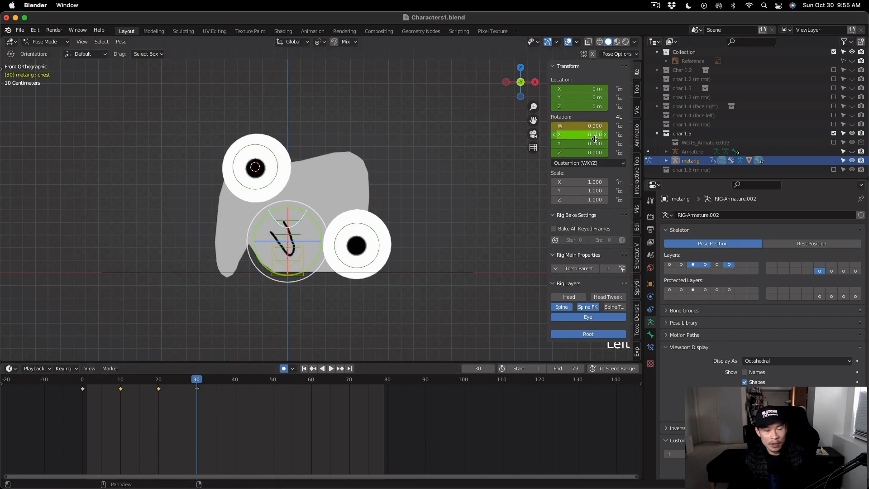
pyautogui.click(599, 152)
pyautogui.write('.5')
pyautogui.press('Return')
pyautogui.press('i')
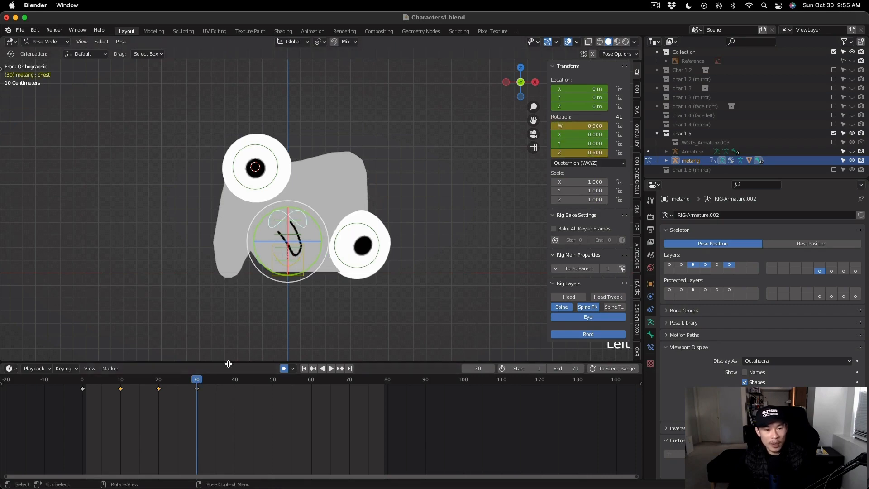
# Step: Key the chest control's rotation on frame 40 with W at 1 and Z at 0
pyautogui.press('space')
pyautogui.click(595, 128)
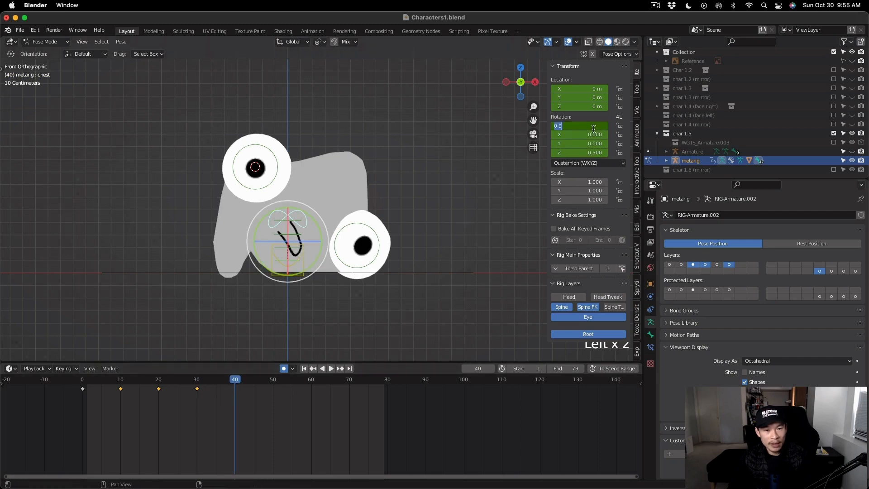
pyautogui.write('1')
pyautogui.press('Return')
pyautogui.click(597, 153)
pyautogui.press('Return')
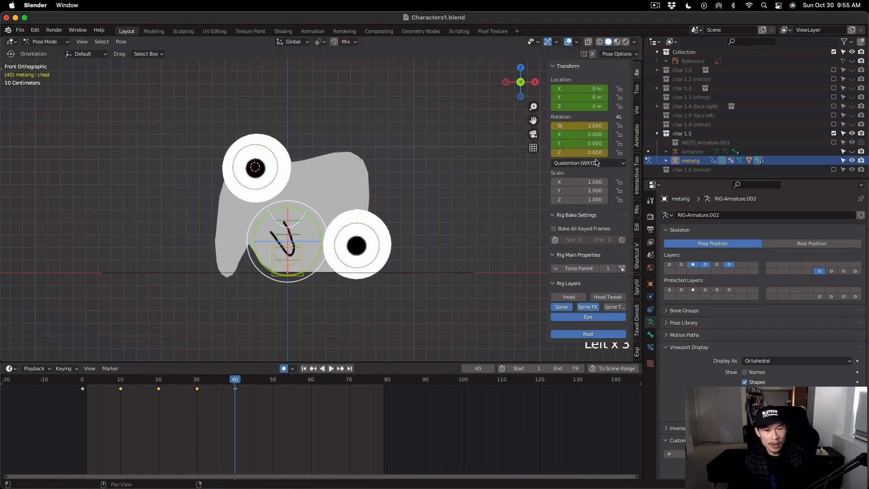
# Step: Play back the animation from frame 50 to check the chest motion and stop it
pyautogui.moveTo(246, 379); pyautogui.dragTo(273, 380)
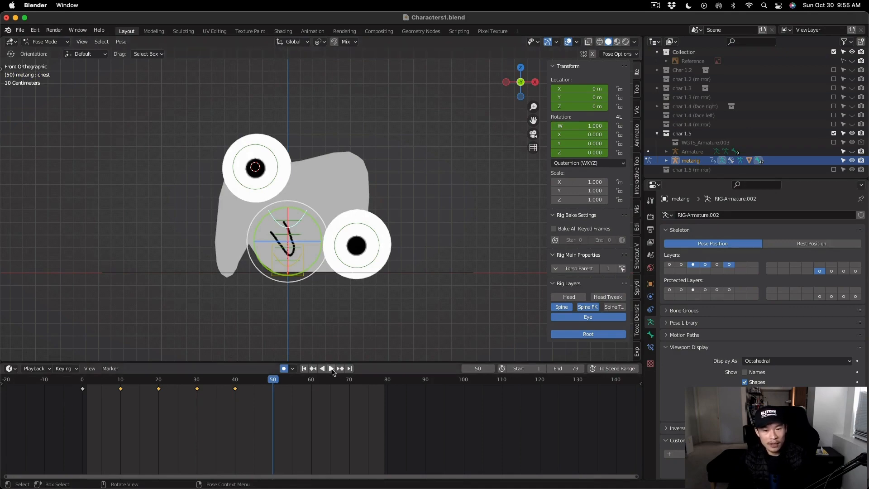
pyautogui.click(332, 369)
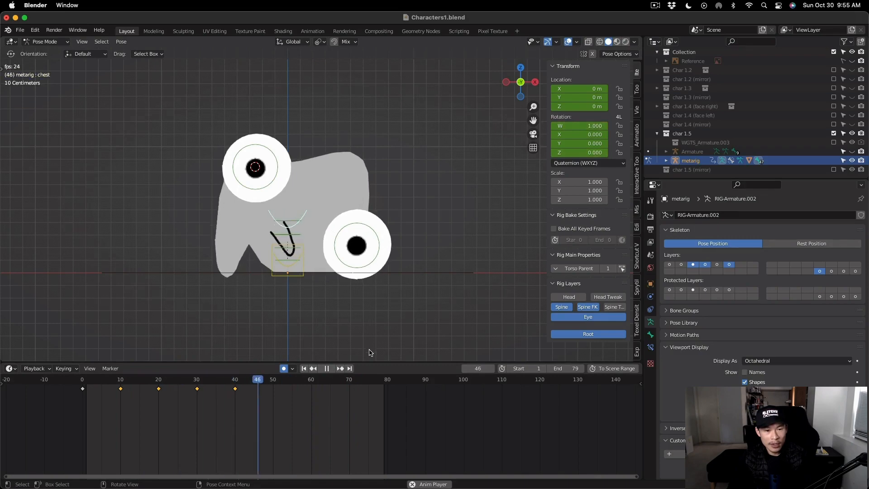
pyautogui.click(327, 369)
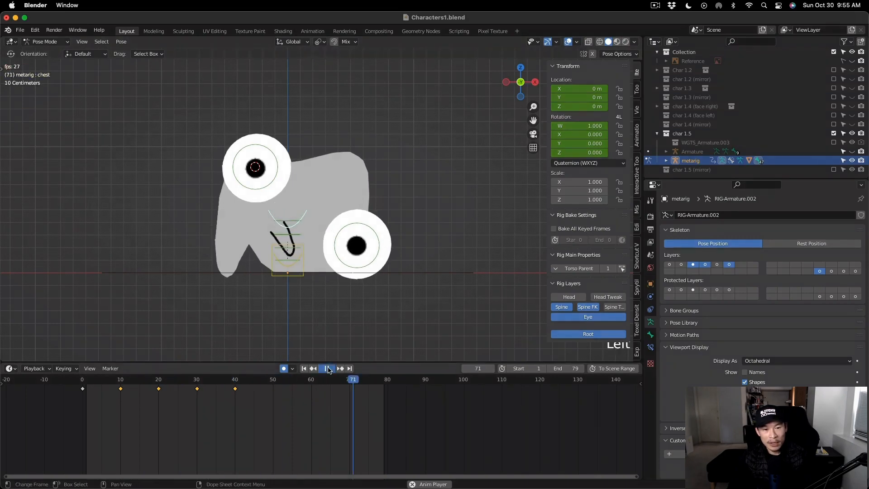
# Step: Try duplicating the keyframes at frames 10 and 20 to frames 50 and 60, and play the animation from frame 1
pyautogui.moveTo(119, 388); pyautogui.dragTo(167, 386)
pyautogui.click(122, 397)
pyautogui.hotkey('shift', 'd')
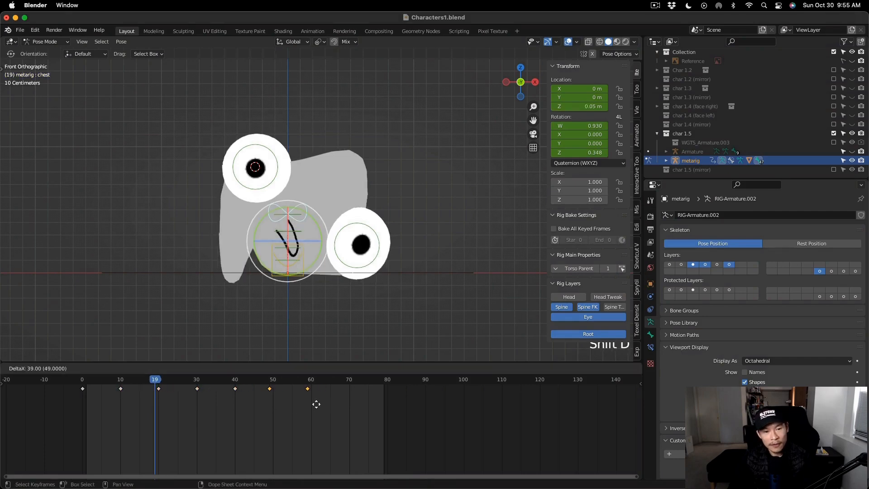
pyautogui.click(320, 403)
pyautogui.moveTo(155, 383); pyautogui.dragTo(86, 389)
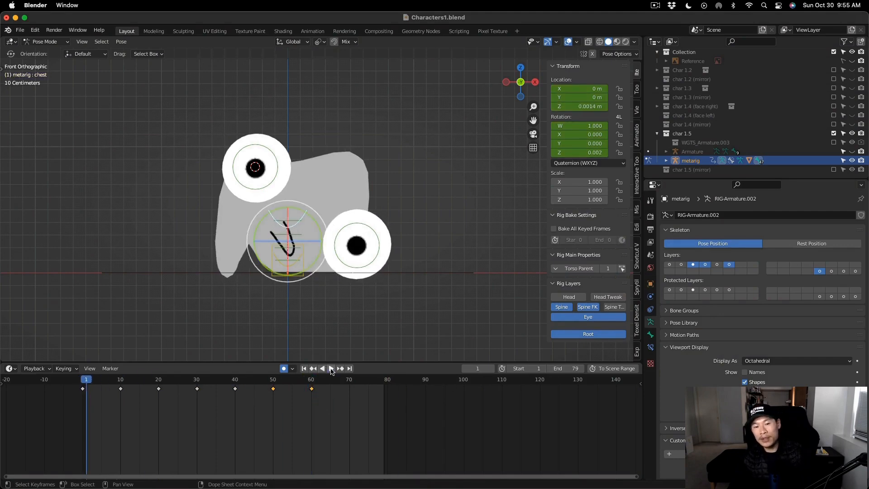
pyautogui.click(331, 368)
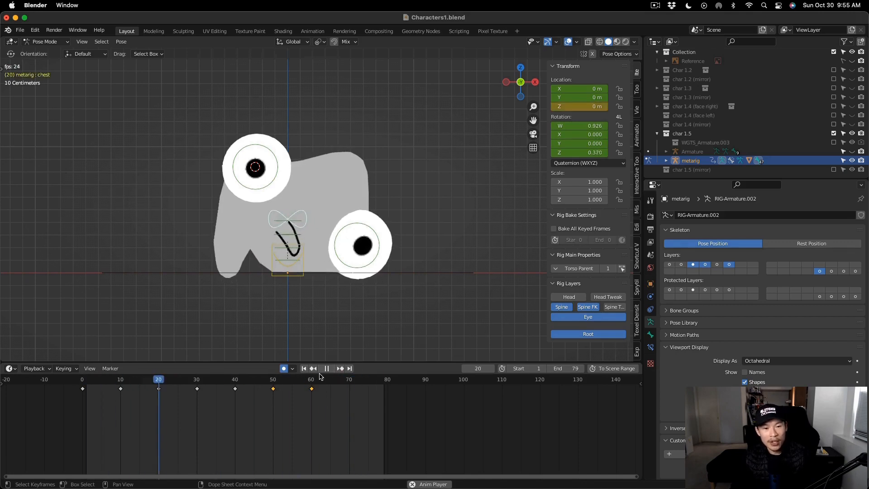
pyautogui.click(327, 368)
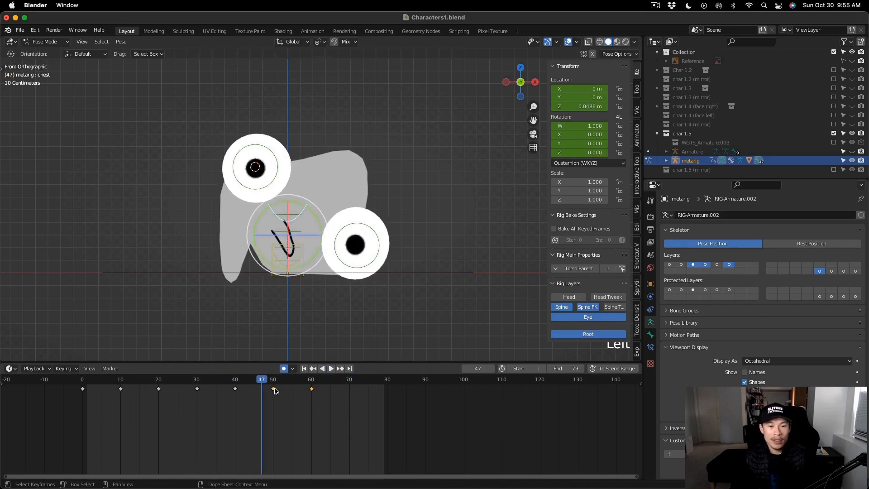
# Step: Undo the keyframe duplication at frames 50 and 60
pyautogui.moveTo(273, 398); pyautogui.dragTo(335, 387)
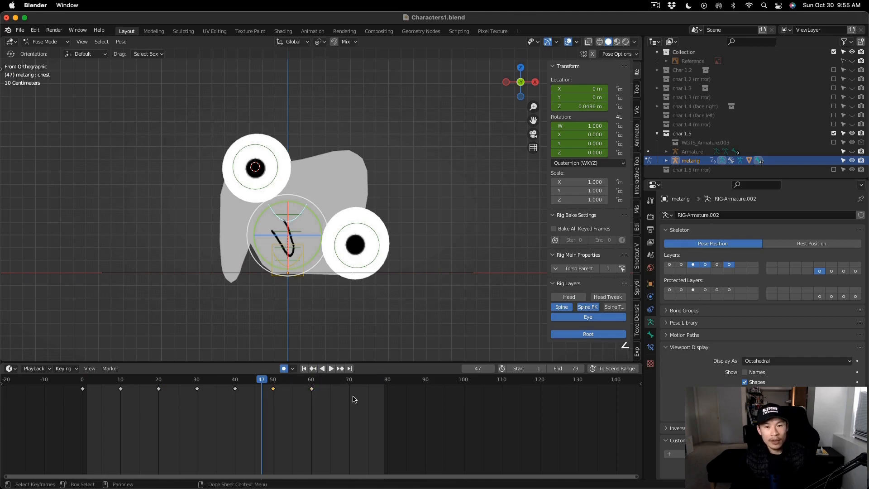
pyautogui.hotkey('shift', 'Left')
pyautogui.press('super+z')
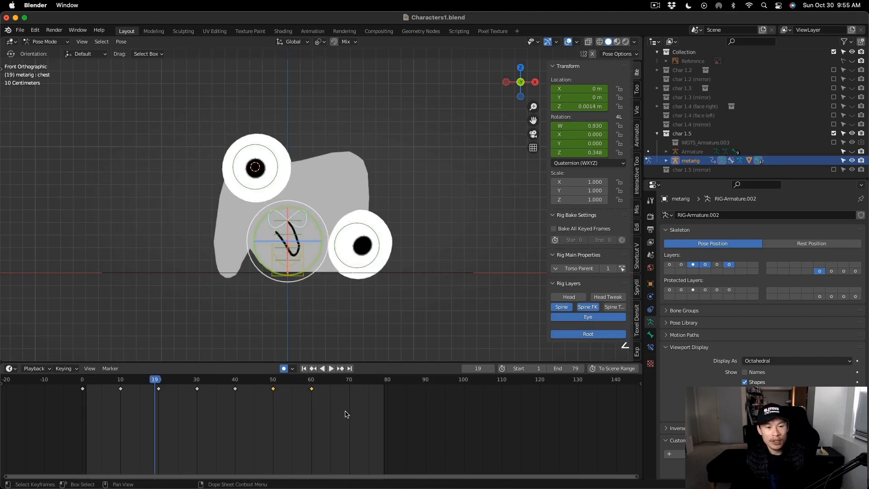
pyautogui.press('super+z')
# Step: Duplicate the keyframes at frames 0, 10 and 20 to frames 50, 60 and 70, and play back the animation from the start
pyautogui.moveTo(81, 406); pyautogui.dragTo(166, 381)
pyautogui.hotkey('shift', 'd')
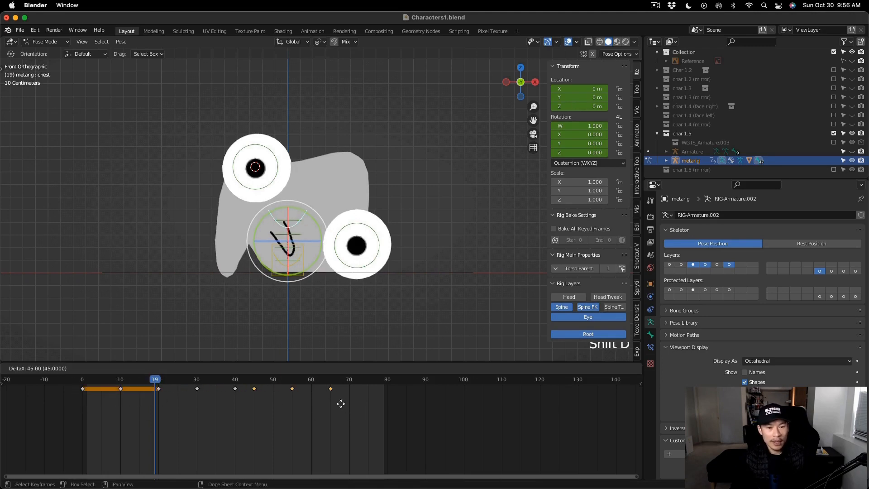
pyautogui.click(359, 404)
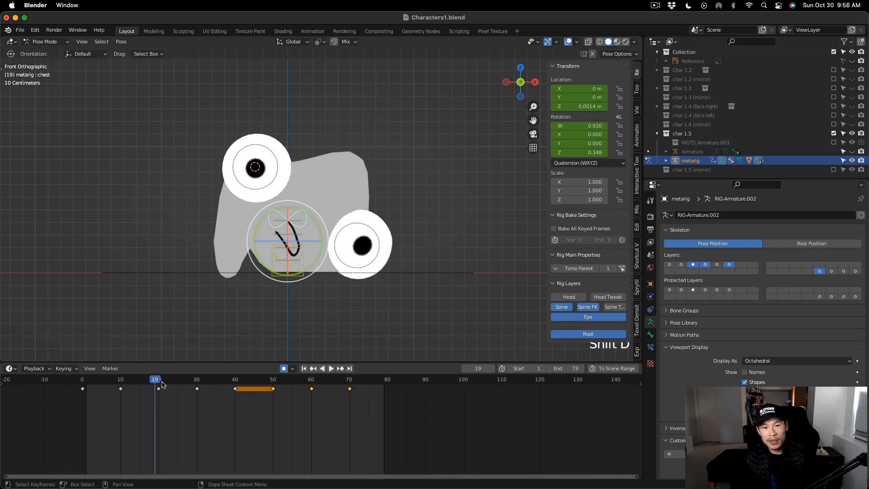
pyautogui.moveTo(155, 383); pyautogui.dragTo(82, 382)
pyautogui.click(330, 369)
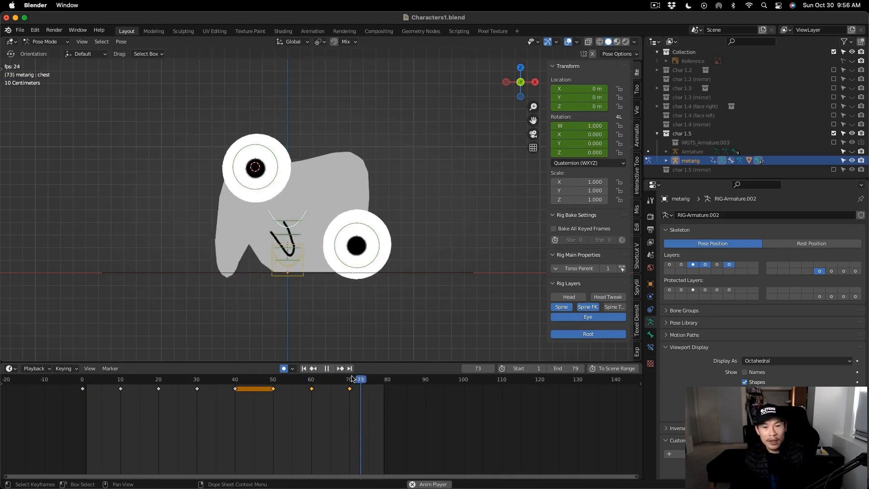
pyautogui.click(328, 368)
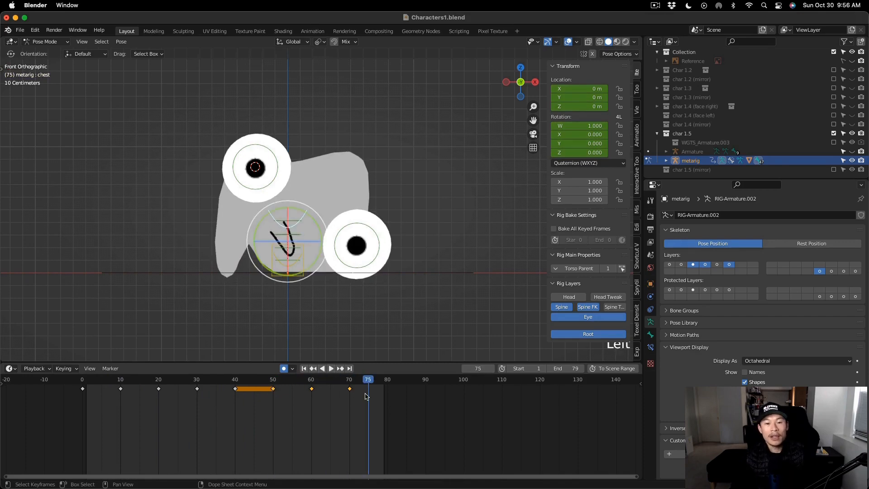
# Step: Set the scene's end frame to 69
pyautogui.click(352, 392)
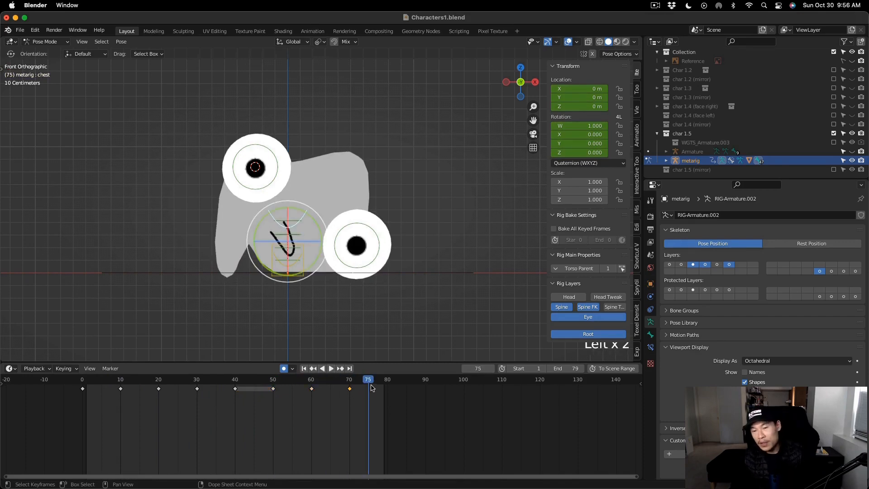
pyautogui.click(350, 384)
pyautogui.click(569, 368)
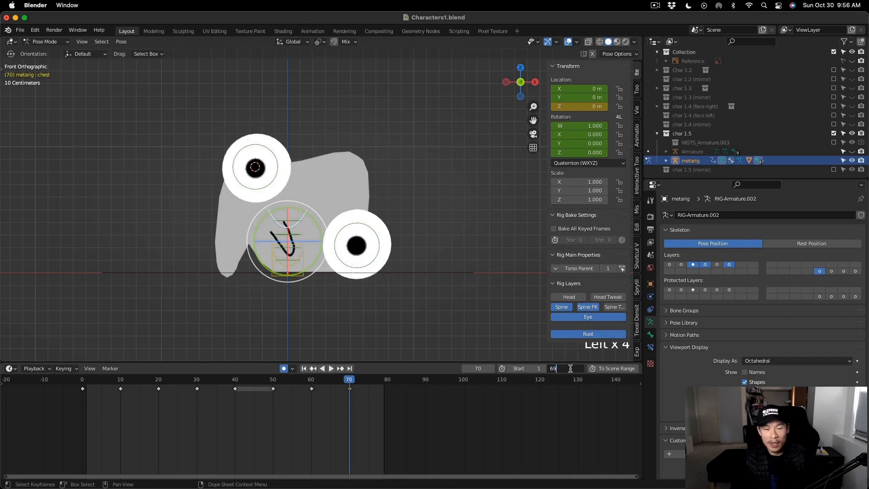
pyautogui.write('69')
pyautogui.press('Return')
# Step: Turn off auto keying and return the playhead to frame 0
pyautogui.moveTo(351, 383)
pyautogui.mouseDown()
pyautogui.moveTo(319, 384)
pyautogui.moveTo(338, 385)
pyautogui.mouseUp()
pyautogui.click(284, 369)
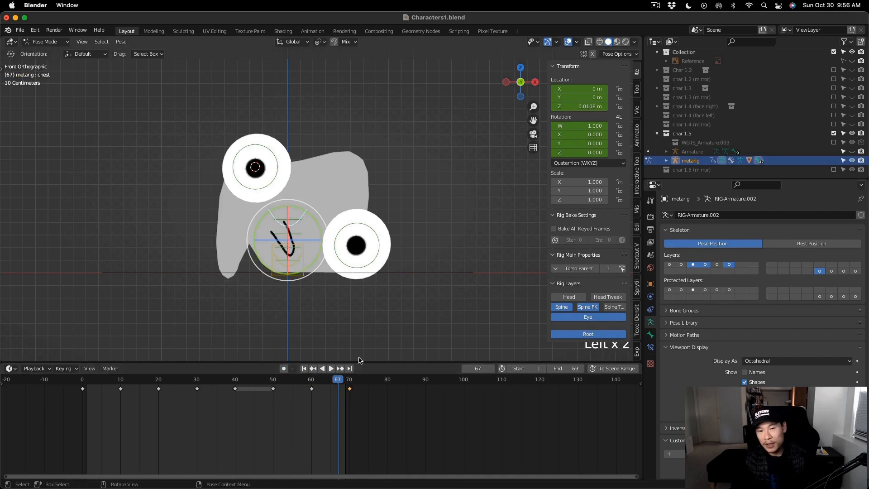
pyautogui.click(83, 382)
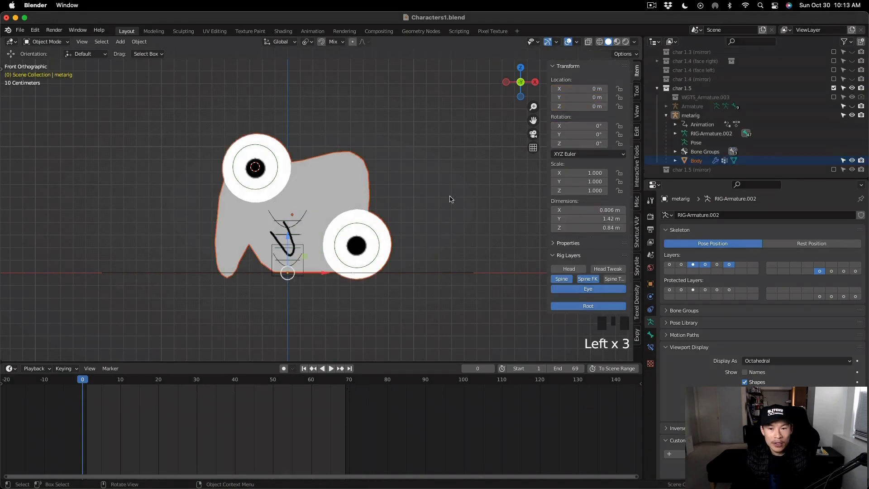
# Step: Duplicate the Body mesh in place and rename the copy Outline
pyautogui.hotkey('shift', 'd')
pyautogui.rightClick(479, 196)
pyautogui.scroll(-3, 706, 170)
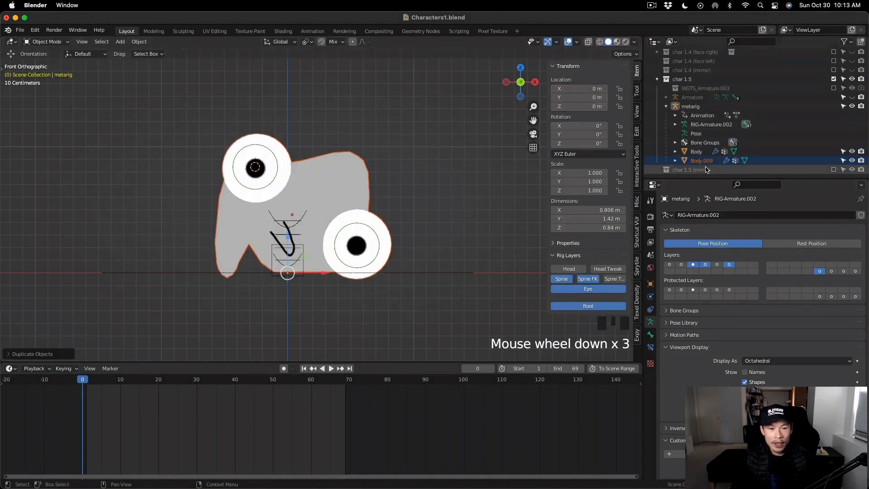
pyautogui.tripleClick(708, 161)
pyautogui.write('Outline')
pyautogui.press('Return')
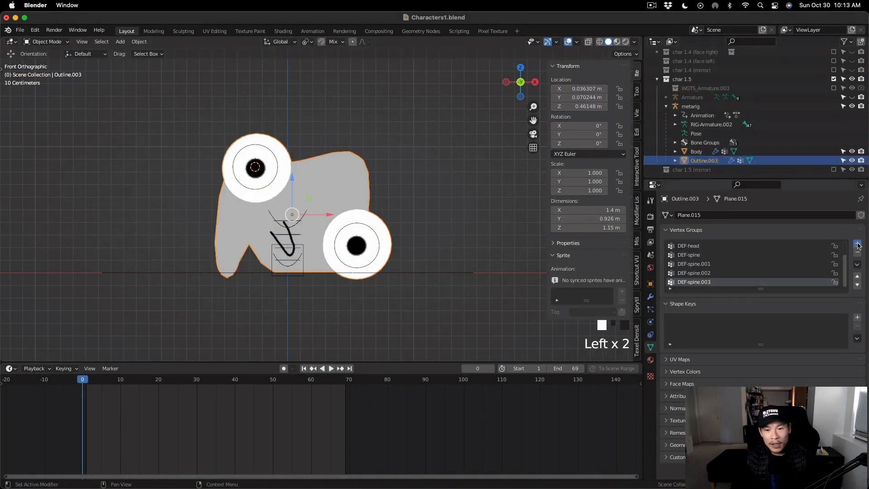
# Step: Give the duplicated mesh a new vertex group named Outline and add Mask and Solidify modifiers to it
pyautogui.click(858, 244)
pyautogui.doubleClick(690, 281)
pyautogui.click(651, 296)
pyautogui.click(800, 218)
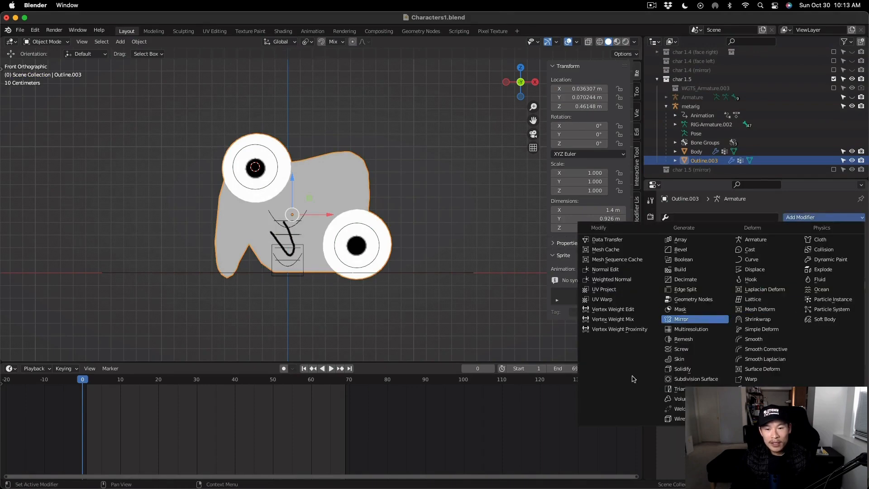
pyautogui.click(685, 319)
pyautogui.click(822, 218)
pyautogui.click(693, 370)
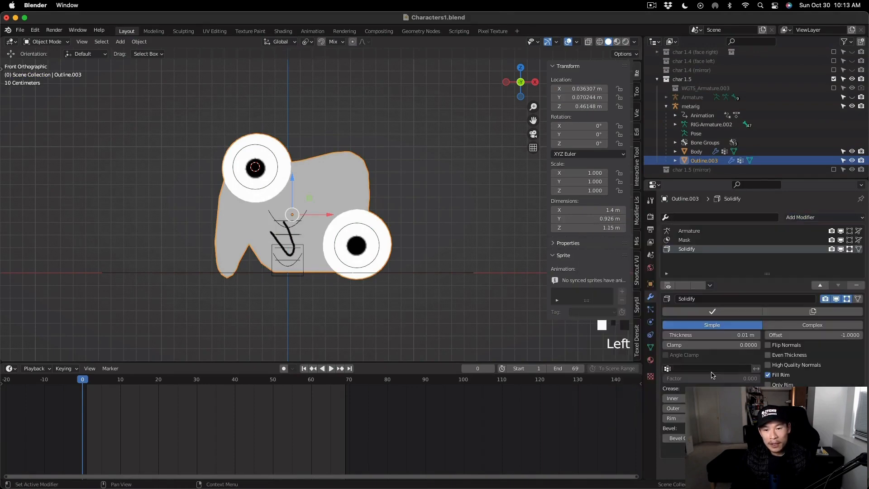
# Step: Set the Solidify modifier's thickness to 0.05 m and offset to 1, and enable Flip Normals and High Quality Normals
pyautogui.click(759, 335)
pyautogui.click(759, 335)
pyautogui.click(759, 335)
pyautogui.click(759, 335)
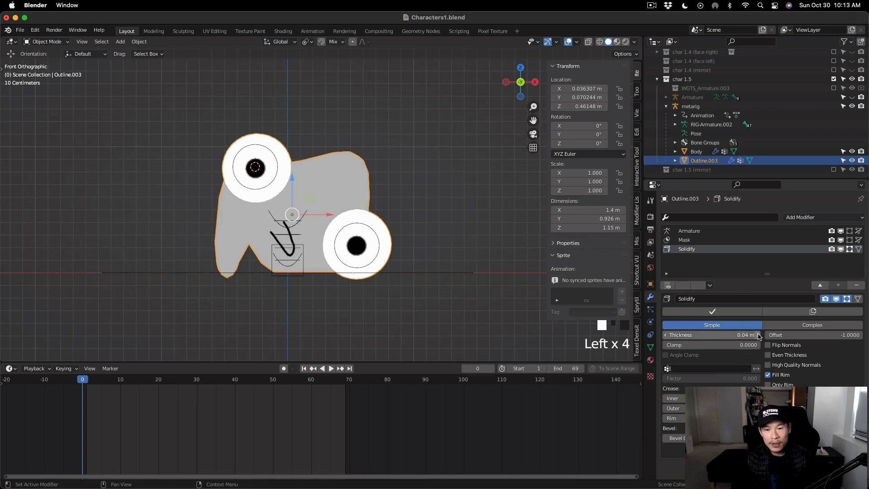
pyautogui.click(759, 335)
pyautogui.moveTo(809, 337); pyautogui.dragTo(851, 338)
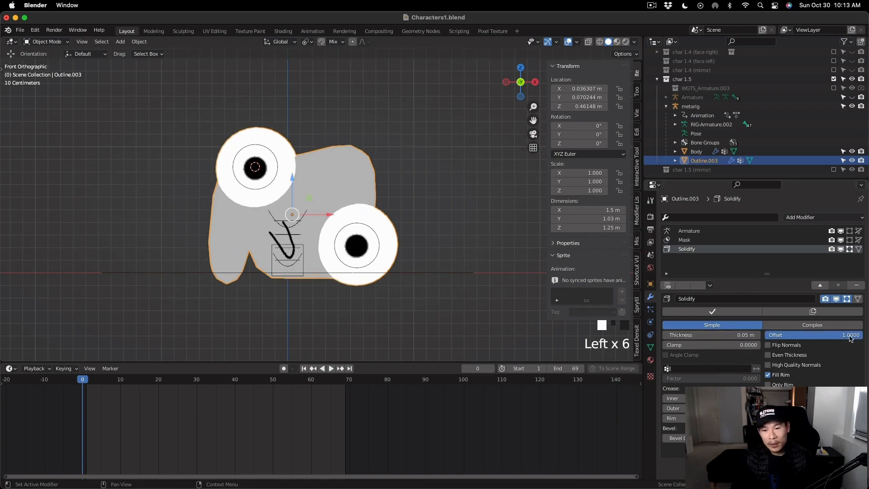
pyautogui.click(769, 345)
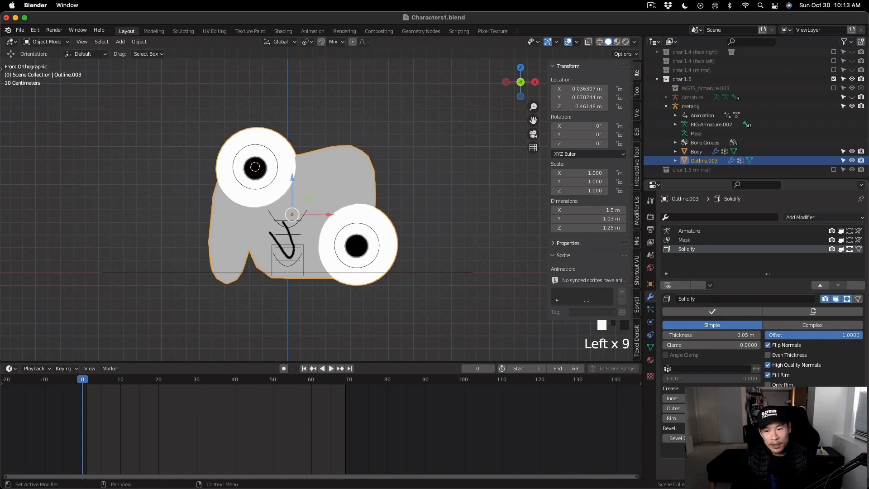
pyautogui.click(791, 432)
pyautogui.click(790, 415)
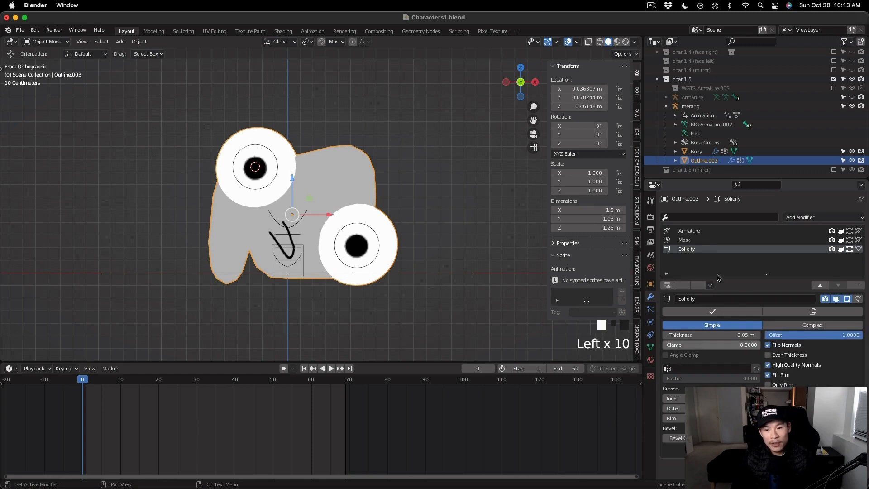
# Step: Set the Mask modifier's vertex group to Outline and move the Solidify modifier above the Mask
pyautogui.click(716, 240)
pyautogui.click(747, 349)
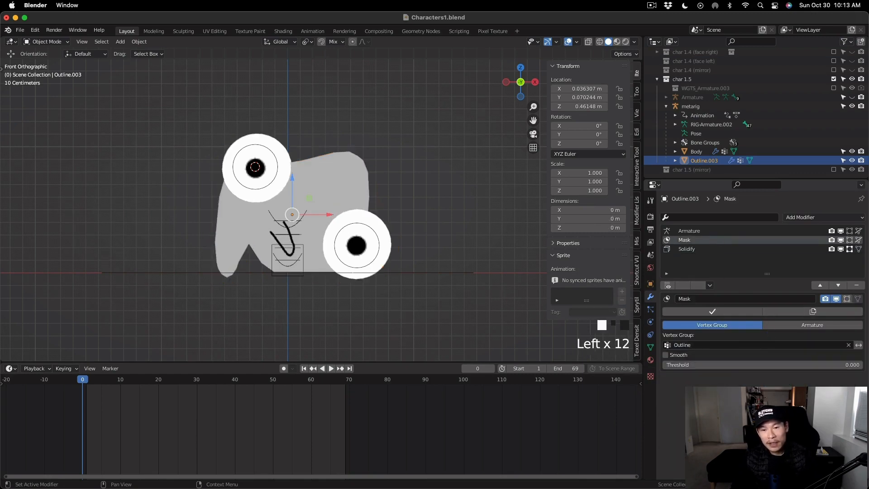
pyautogui.click(687, 249)
pyautogui.click(821, 285)
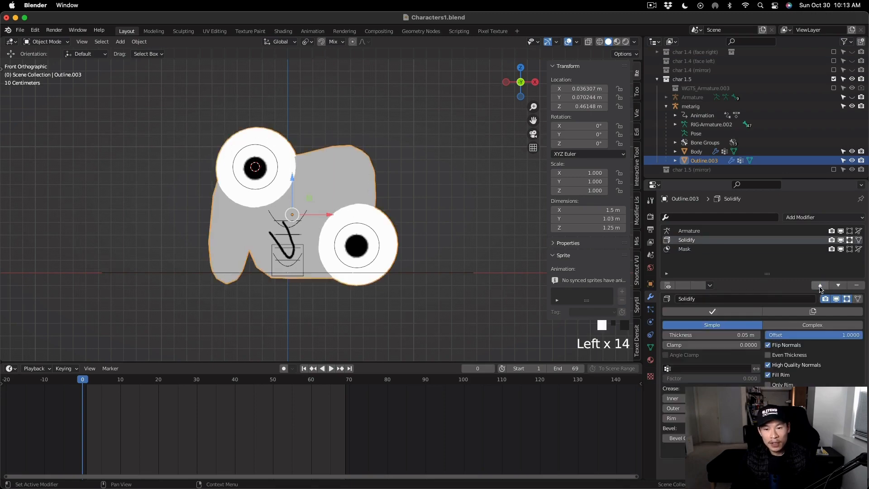
# Step: Switch the viewport to Material Preview and add a second material slot on the outline mesh holding the existing black material
pyautogui.click(618, 42)
pyautogui.click(651, 360)
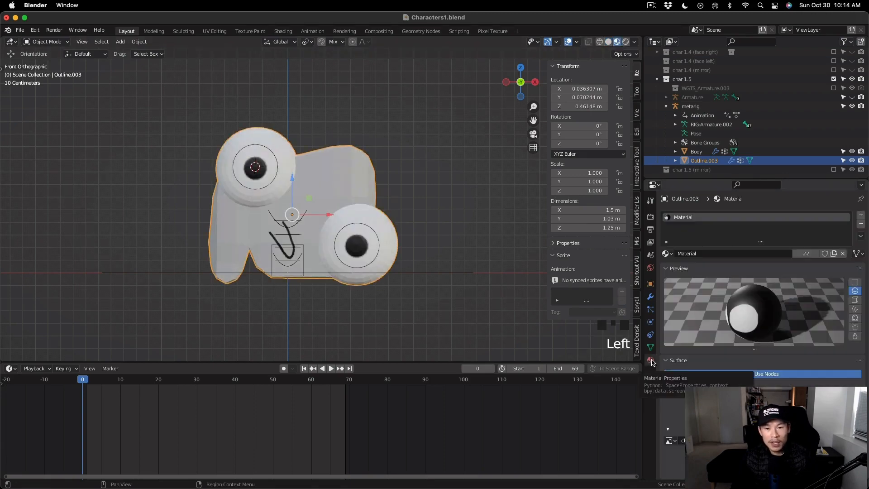
pyautogui.click(667, 253)
pyautogui.click(861, 215)
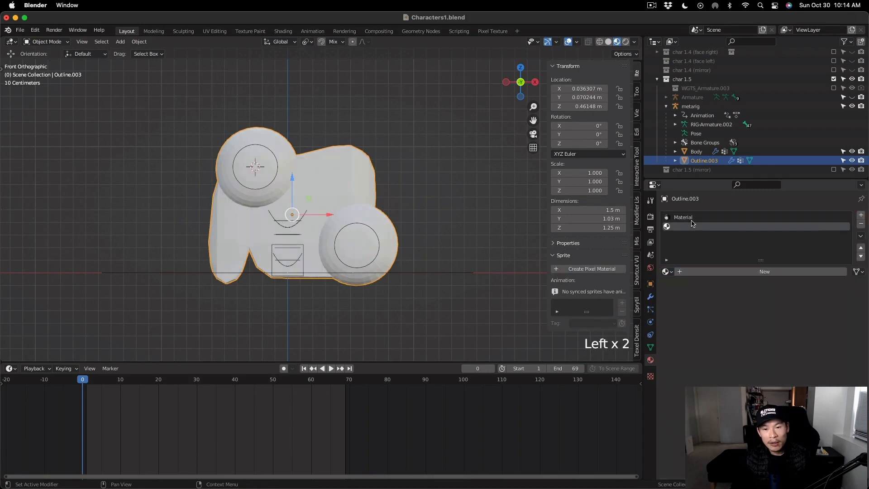
pyautogui.click(671, 271)
pyautogui.click(683, 294)
# Step: Reduce the outline's Solidify thickness to 0.02 m
pyautogui.click(651, 297)
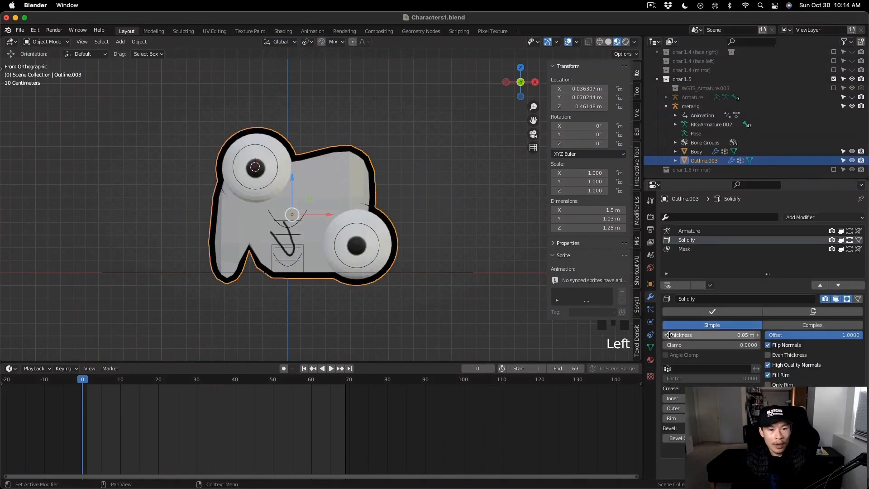
pyautogui.click(669, 335)
pyautogui.click(668, 335)
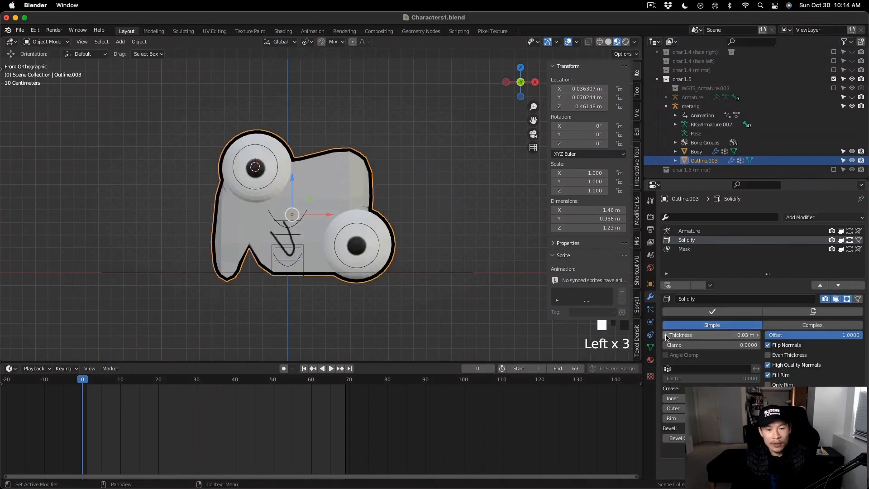
pyautogui.click(667, 335)
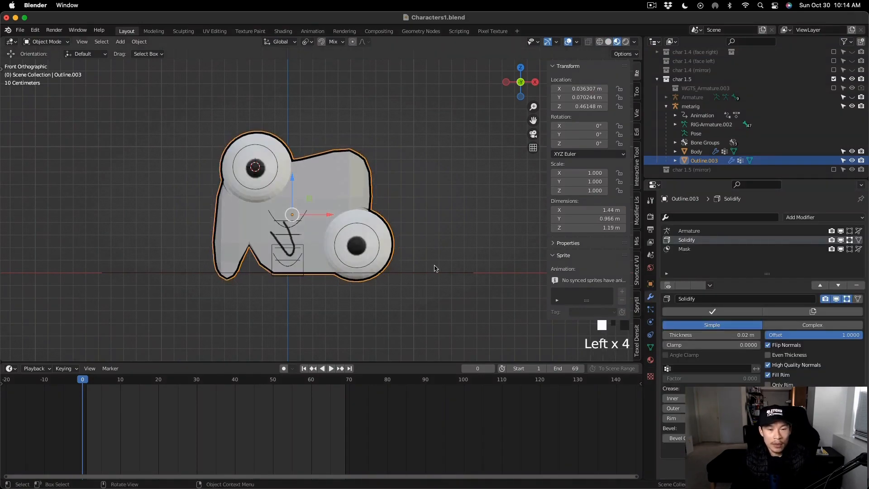
# Step: Play the animation to check the outline in motion, then return the playhead to frame 0
pyautogui.moveTo(413, 253); pyautogui.dragTo(425, 236, button='middle')
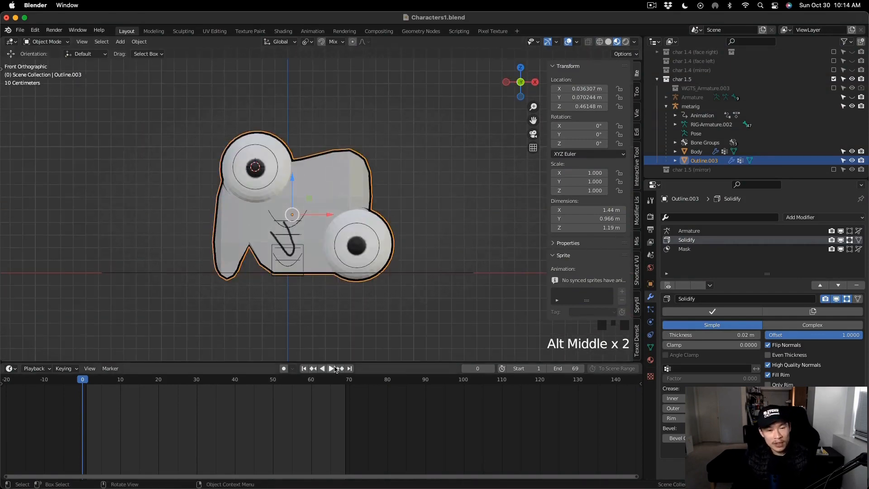
pyautogui.click(335, 369)
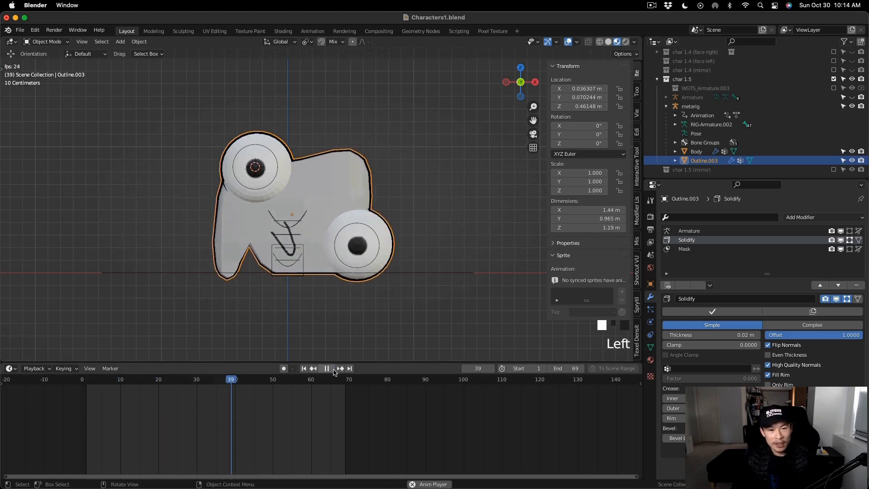
pyautogui.click(334, 371)
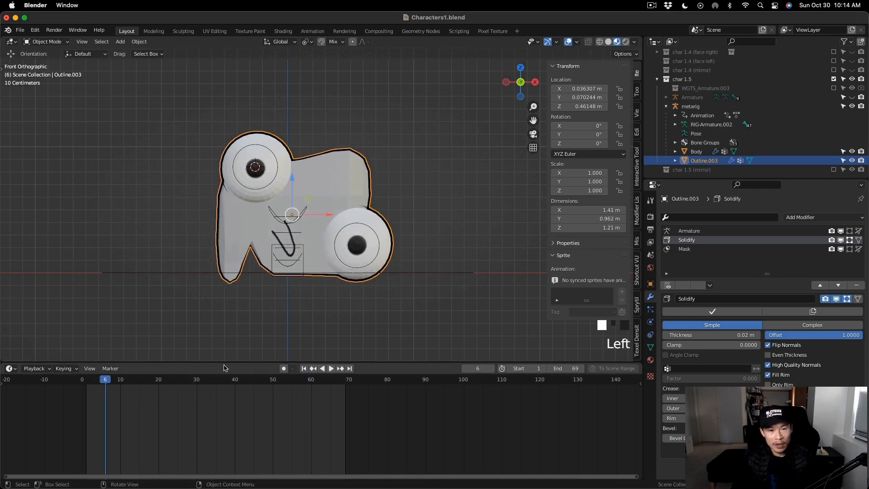
pyautogui.moveTo(106, 380); pyautogui.dragTo(82, 381)
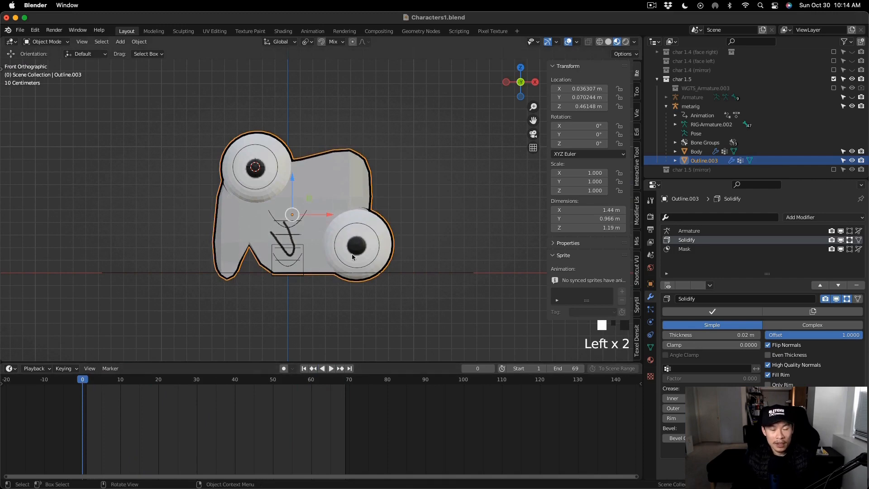
# Step: Apply smooth shading to both the Body mesh and the outline mesh
pyautogui.scroll(-1, 370, 247)
pyautogui.scroll(2, 382, 207)
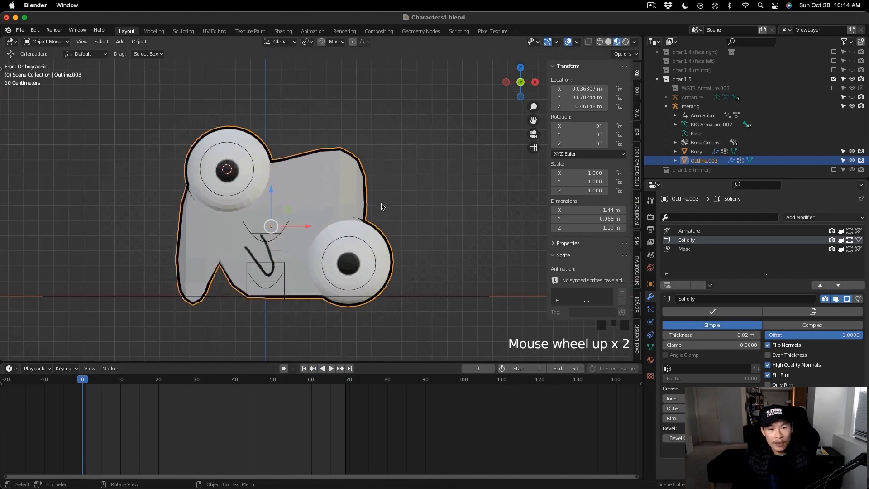
pyautogui.click(348, 197)
pyautogui.rightClick(340, 208)
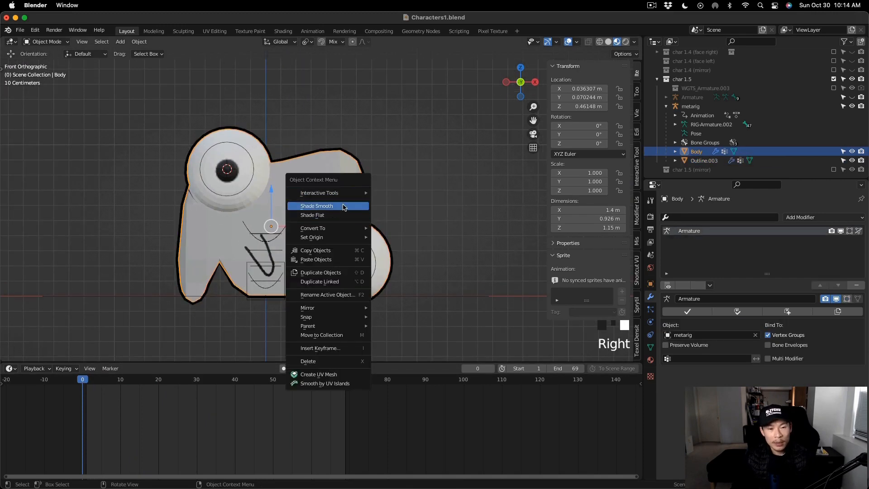
pyautogui.click(343, 207)
pyautogui.click(397, 221)
pyautogui.rightClick(332, 207)
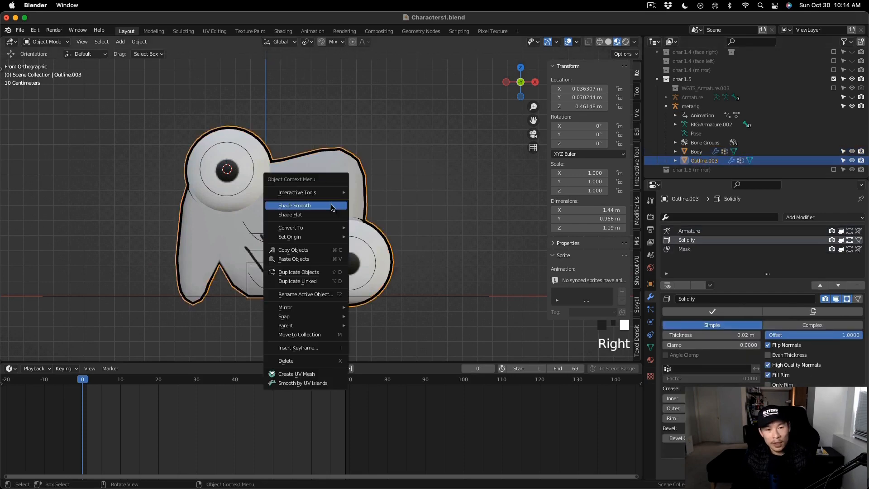
pyautogui.click(317, 206)
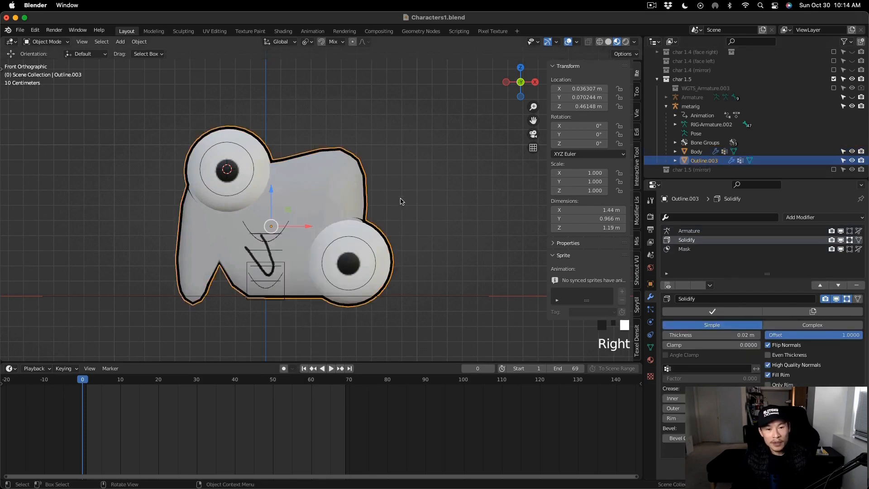
pyautogui.scroll(-1, 401, 191)
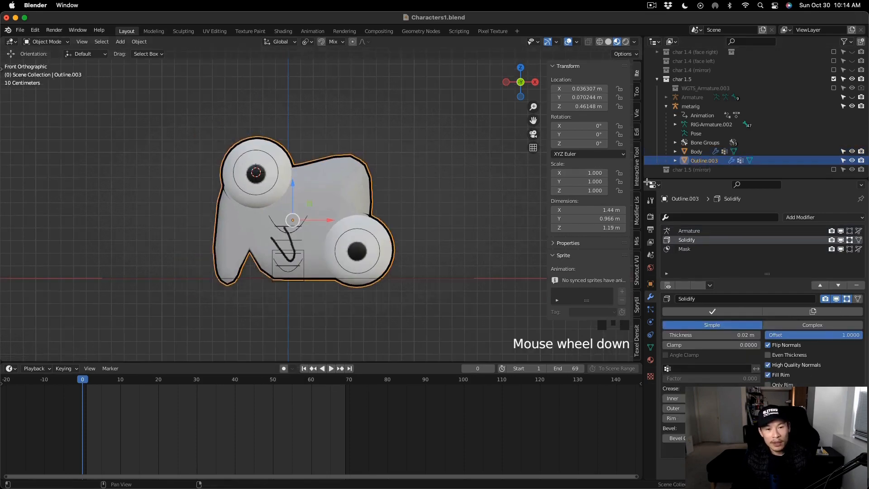
# Step: Select all visible objects of char 1.5 and set up an FBX export with the file name Char1_5_body.fbx
pyautogui.click(666, 107)
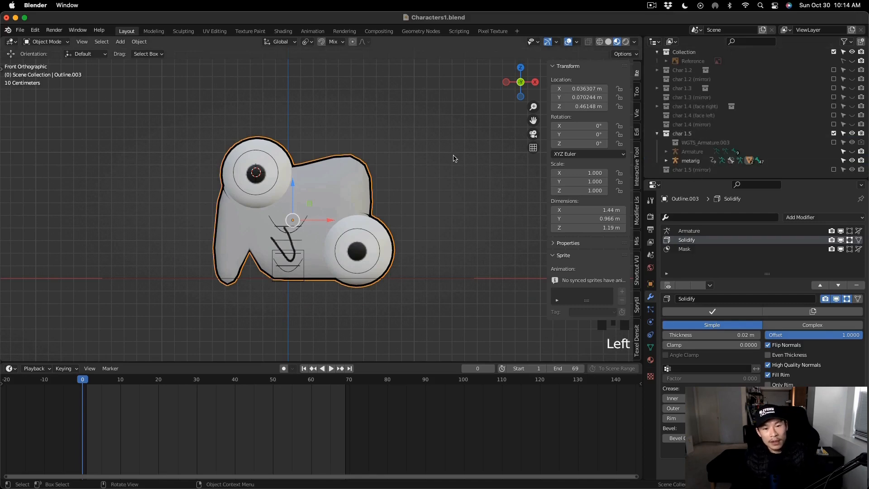
pyautogui.press('a')
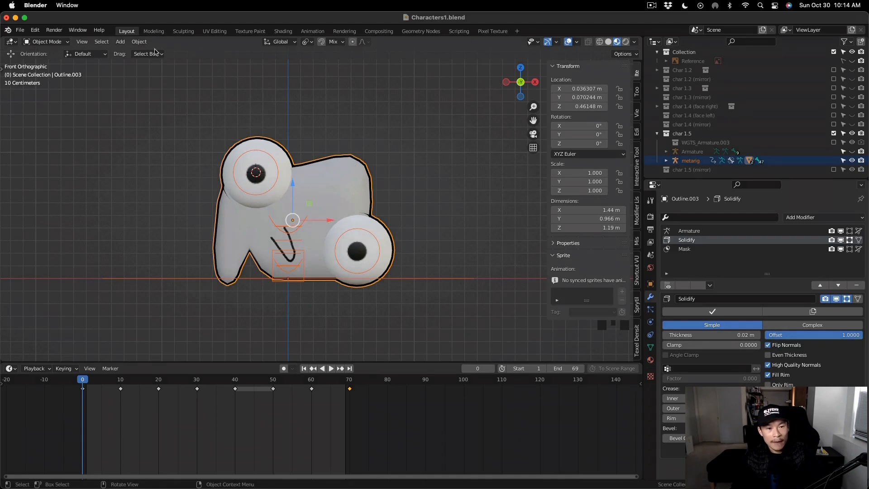
pyautogui.click(20, 30)
pyautogui.moveTo(48, 156)
pyautogui.click(136, 243)
pyautogui.click(323, 165)
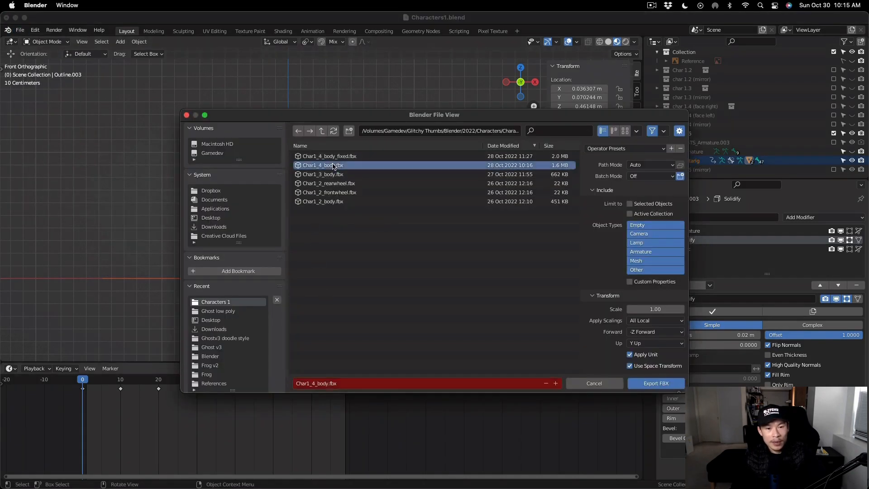
pyautogui.click(315, 383)
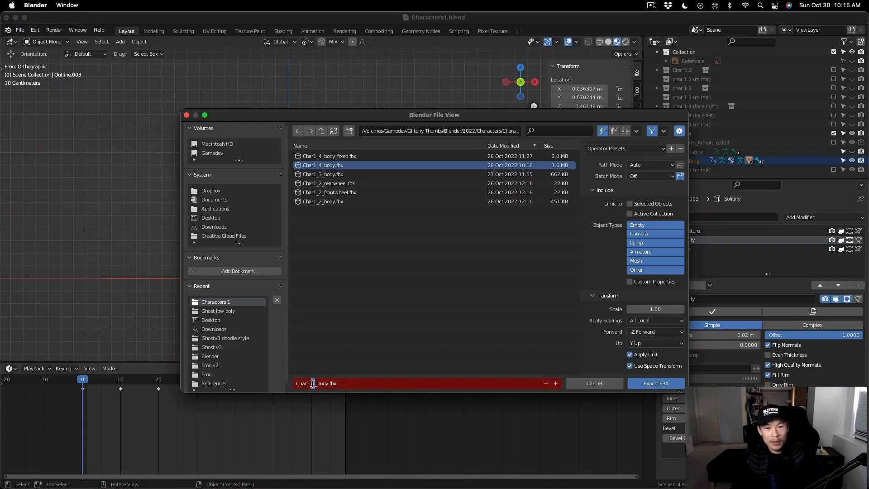
# Step: Limit the FBX export to selected objects of the Armature and Mesh types, with the forward axis set to Z Forward
pyautogui.click(630, 204)
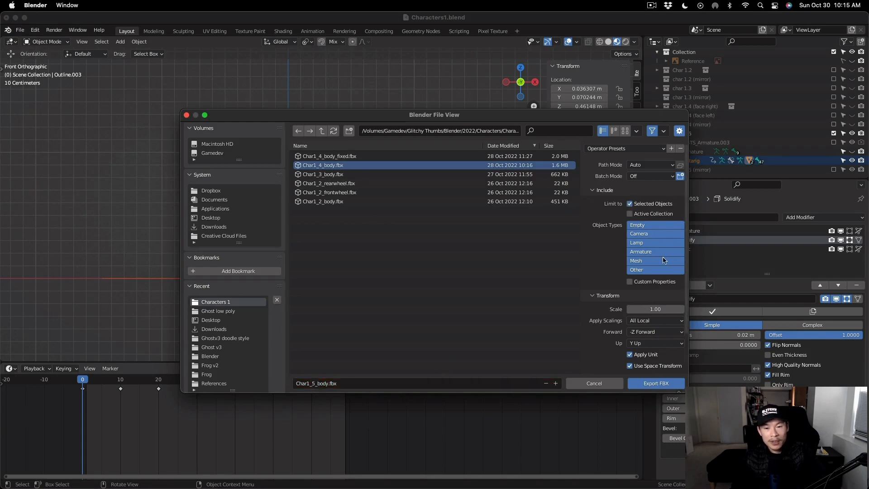
pyautogui.click(641, 252)
pyautogui.keyDown('shift'); pyautogui.click(636, 261); pyautogui.keyUp('shift')
pyautogui.scroll(-2, 660, 286)
pyautogui.scroll(-2, 660, 286)
pyautogui.click(656, 286)
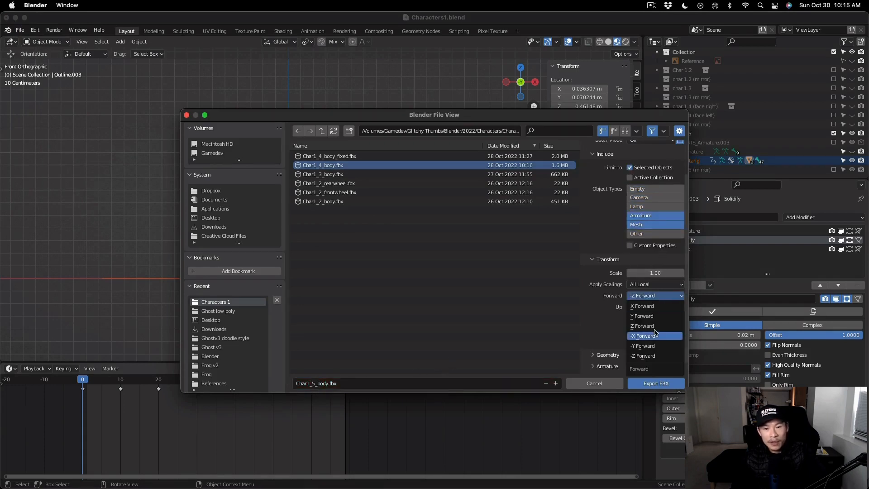
pyautogui.click(652, 334)
# Step: Disable Add Leaf Bones in the armature settings, check the Bake Animation options and export the FBX file
pyautogui.click(593, 359)
pyautogui.scroll(-3, 595, 359)
pyautogui.click(628, 353)
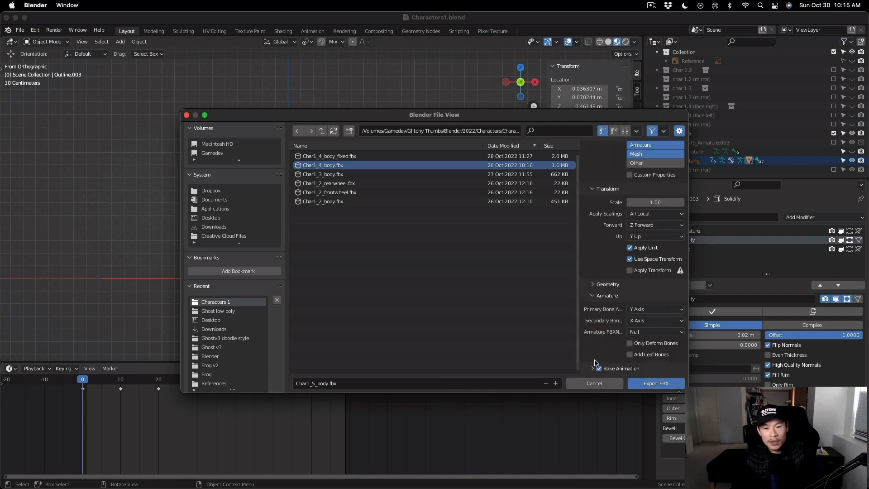
pyautogui.click(593, 367)
pyautogui.scroll(-3, 614, 317)
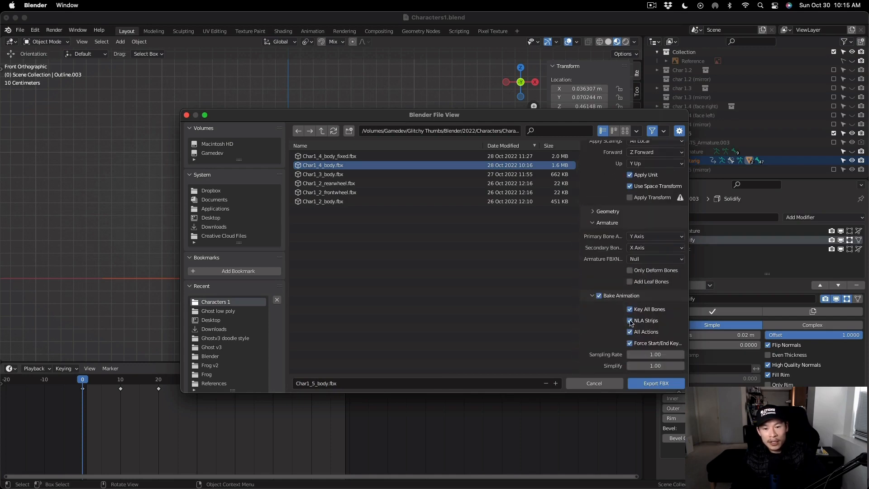
pyautogui.click(656, 384)
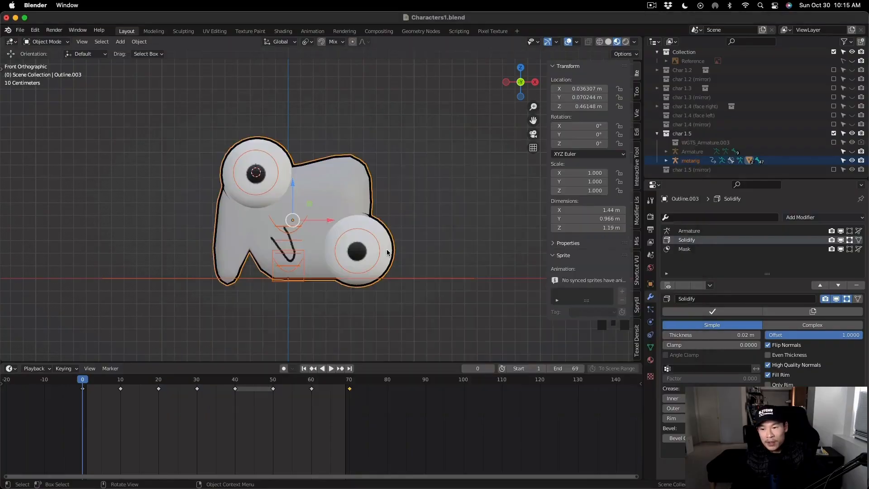